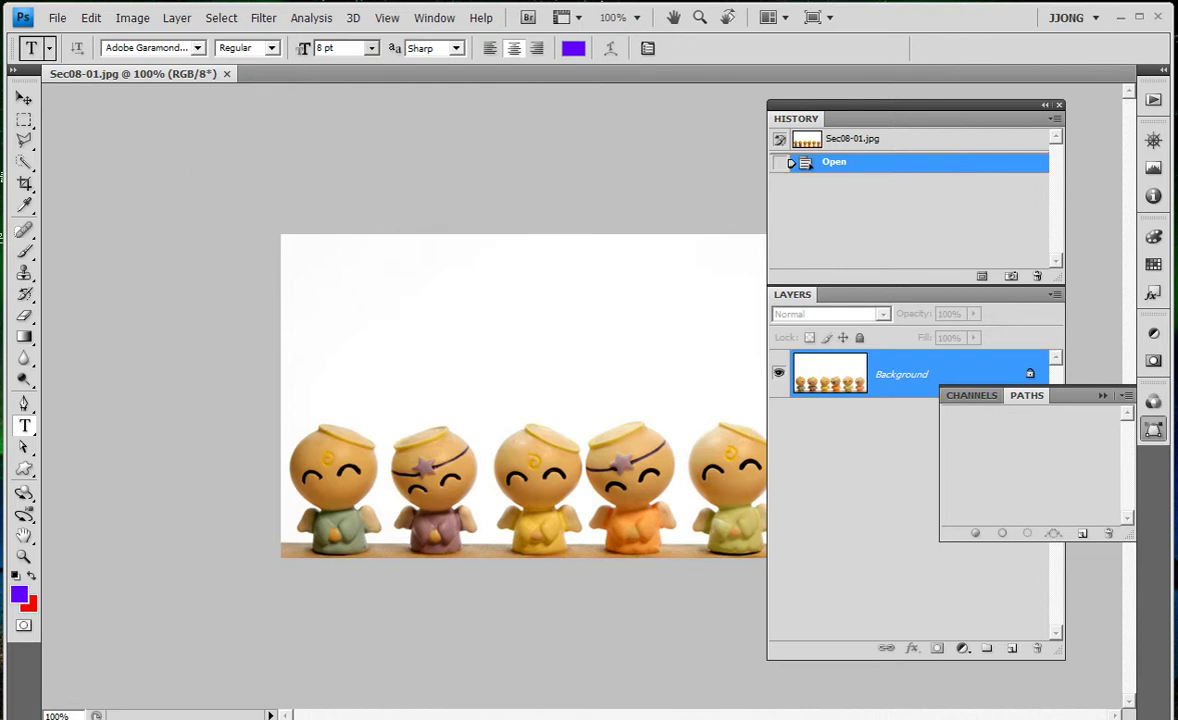
Step: Float Sec08-01.jpg in its own window, collapse Channels/Paths, and dock History/Layers on the right
left_click_drag(113, 73, 158, 145)
left_click(1004, 356)
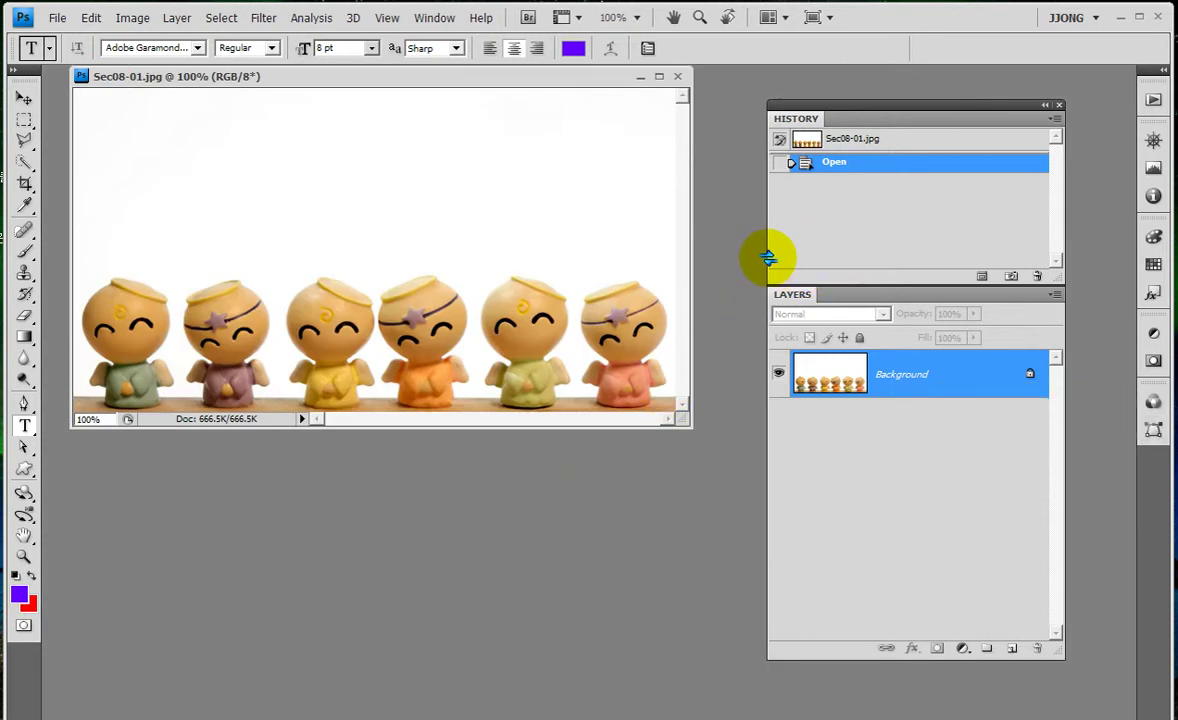
left_click_drag(768, 255, 828, 250)
left_click(953, 107)
left_click_drag(978, 70, 975, 65)
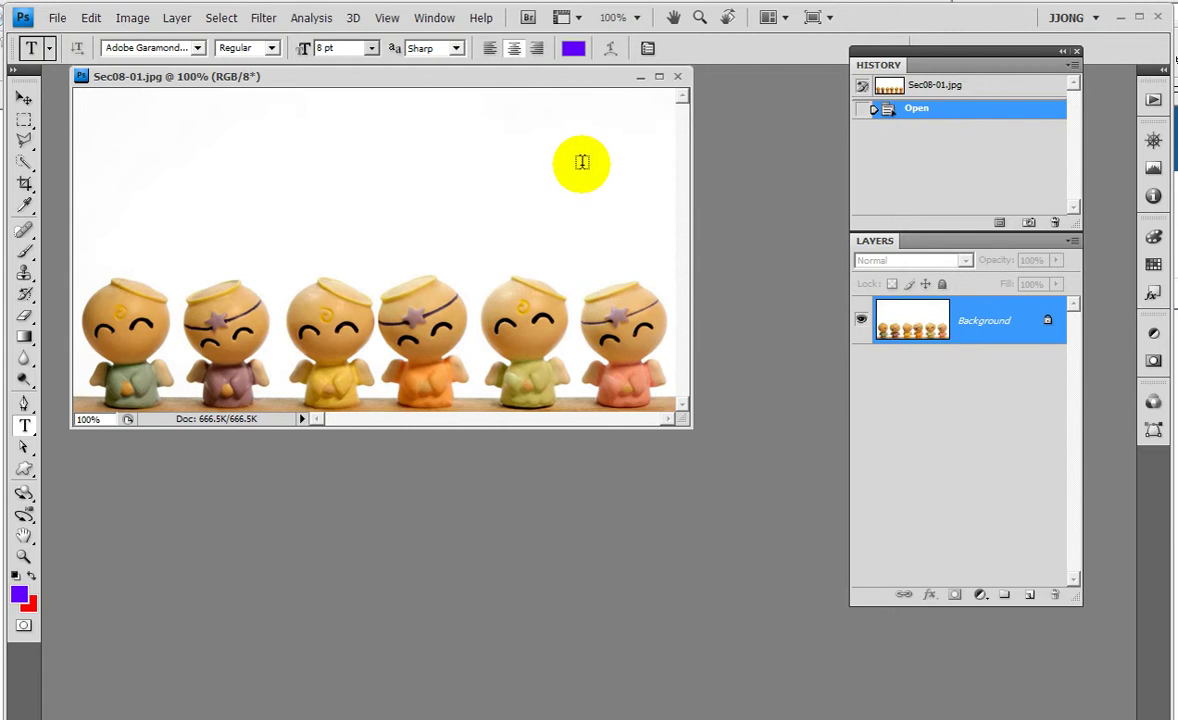
mouse_move(434, 77)
left_mouse_down()
mouse_move(584, 148)
mouse_move(478, 145)
left_mouse_up()
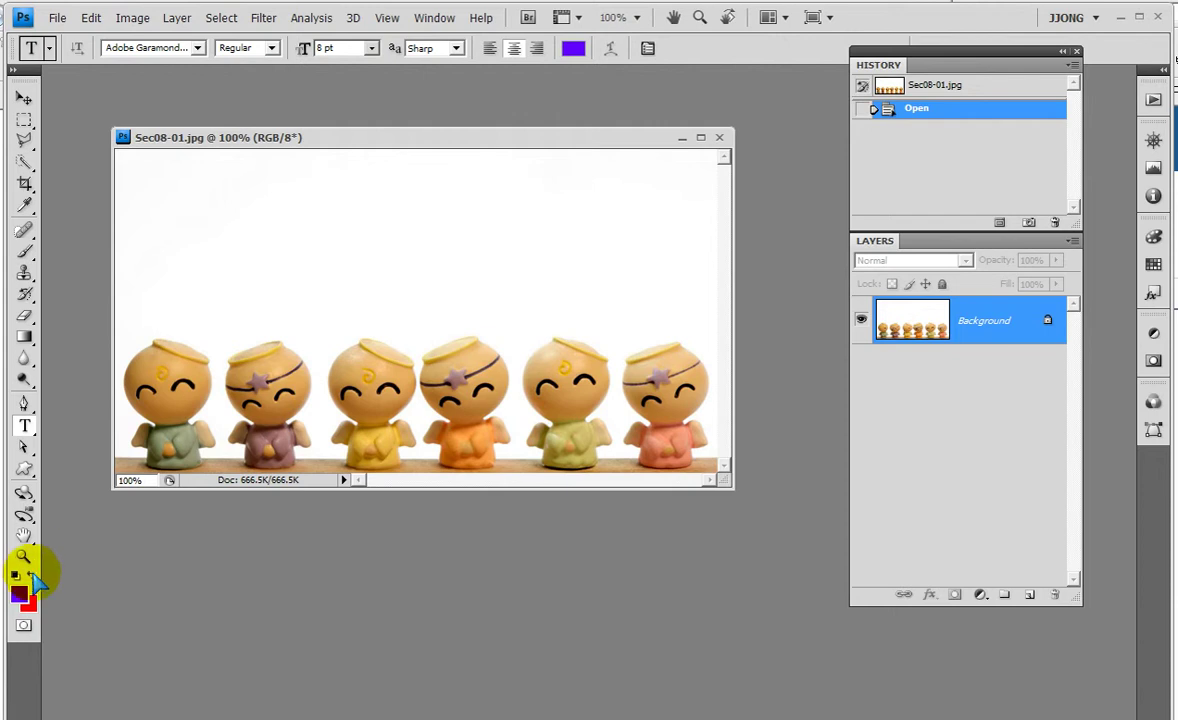
Step: Reset default colours, then set the foreground to orange brown #b07019 (R176, G112, B25)
left_click(15, 575)
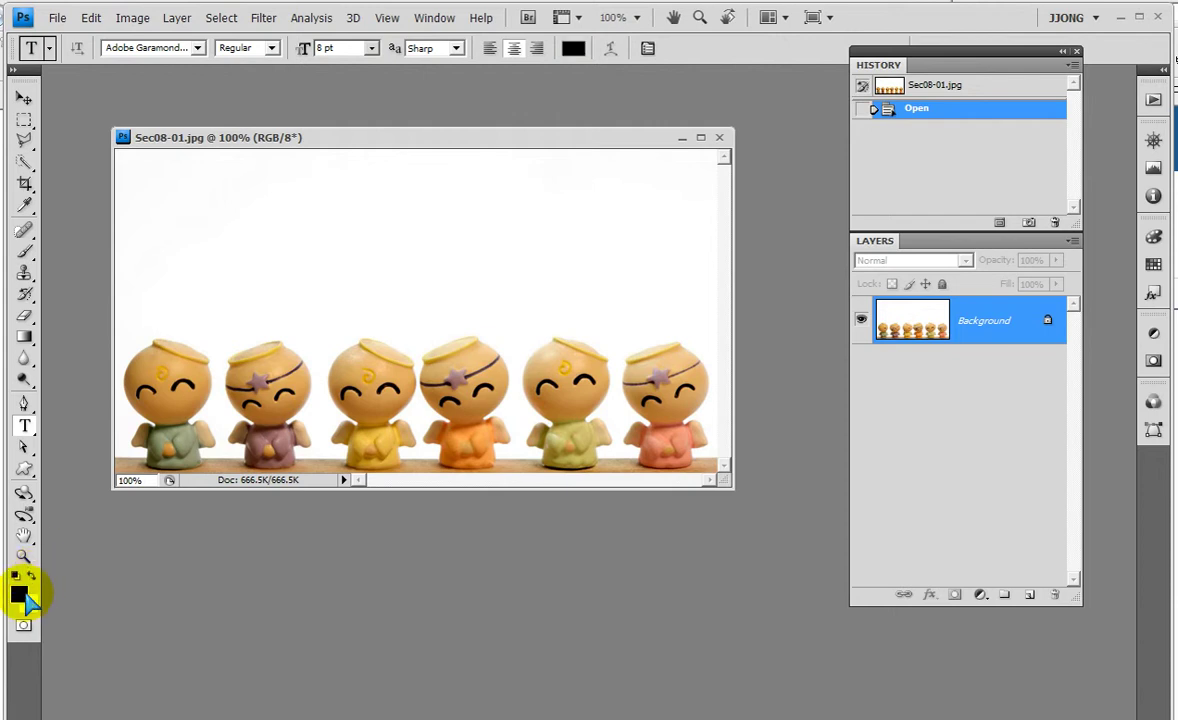
left_click(22, 594)
mouse_move(541, 140)
left_mouse_down()
mouse_move(616, 234)
mouse_move(664, 224)
left_mouse_up()
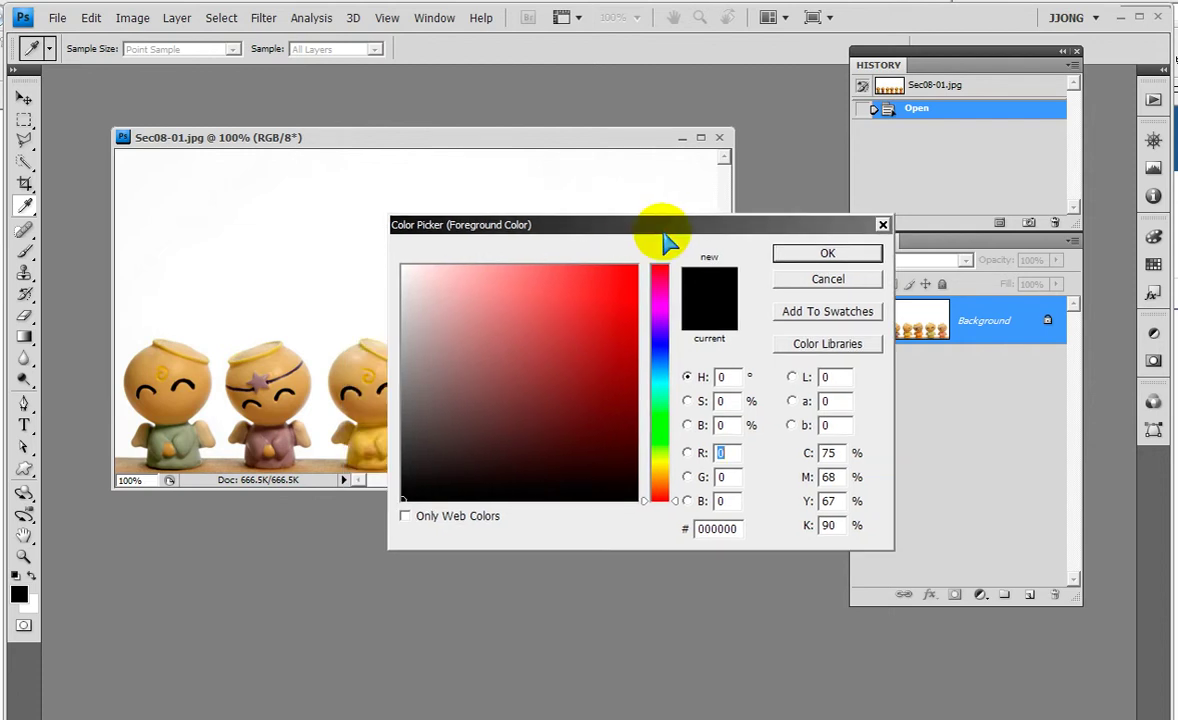
left_click_drag(663, 232, 758, 240)
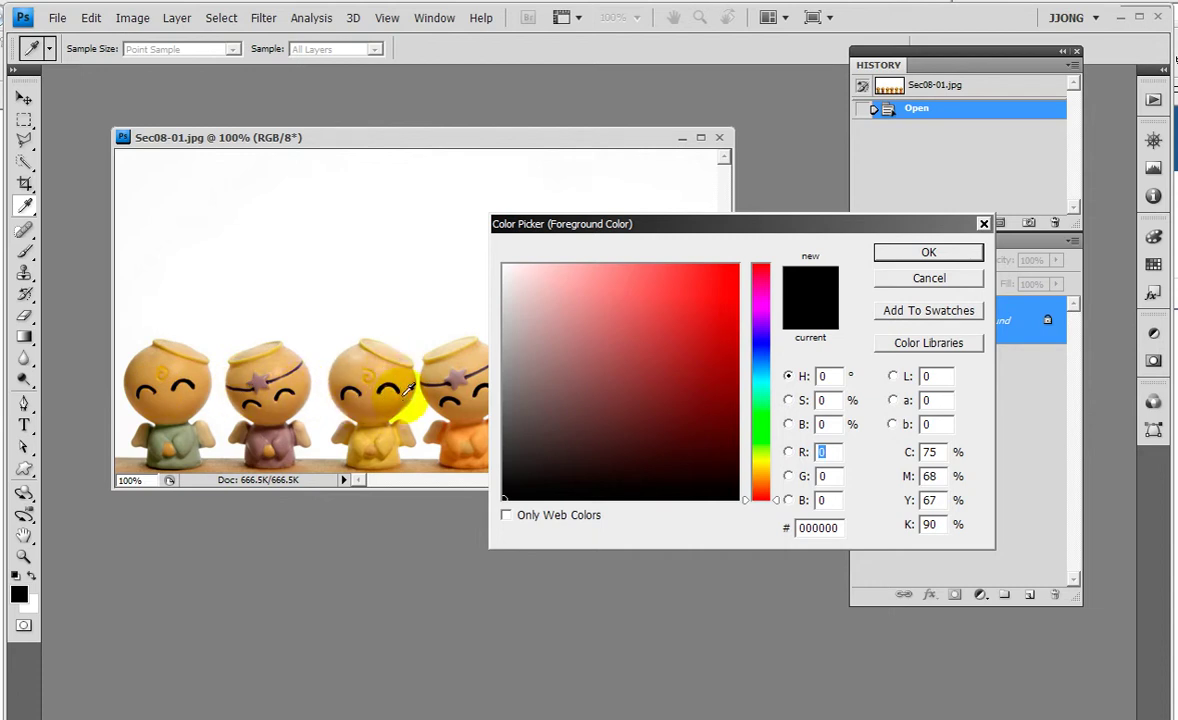
left_click(378, 368)
left_click(352, 375)
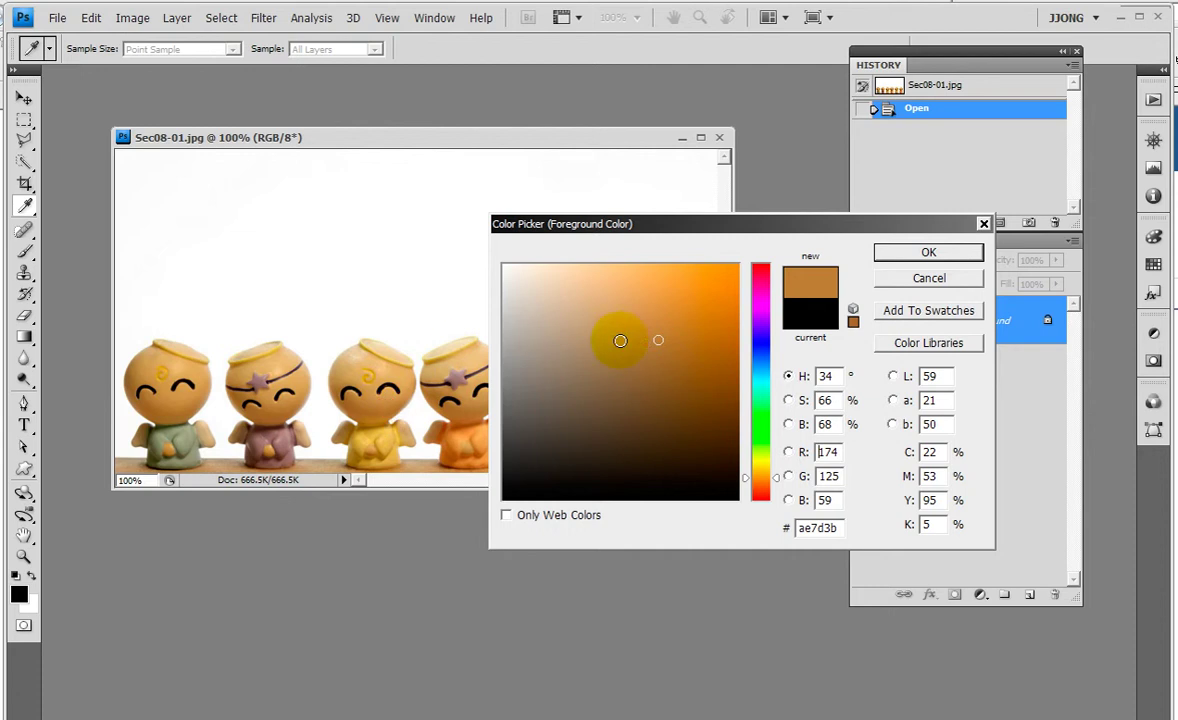
left_click_drag(665, 336, 697, 338)
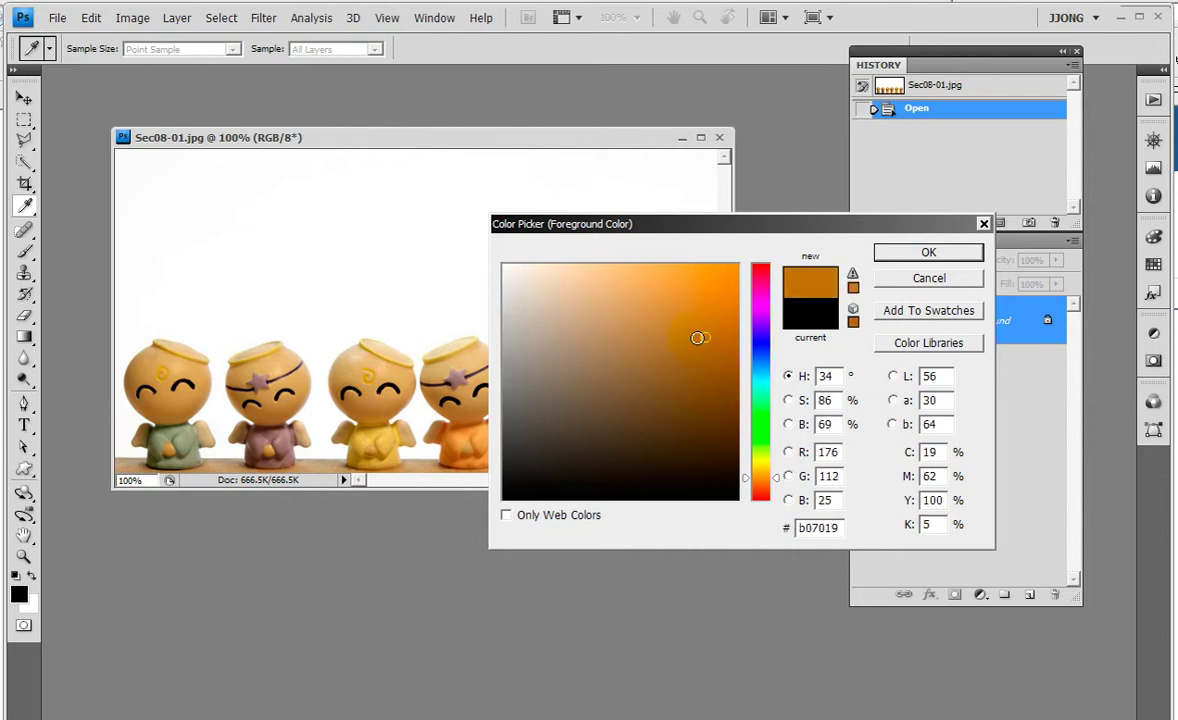
left_click(818, 451)
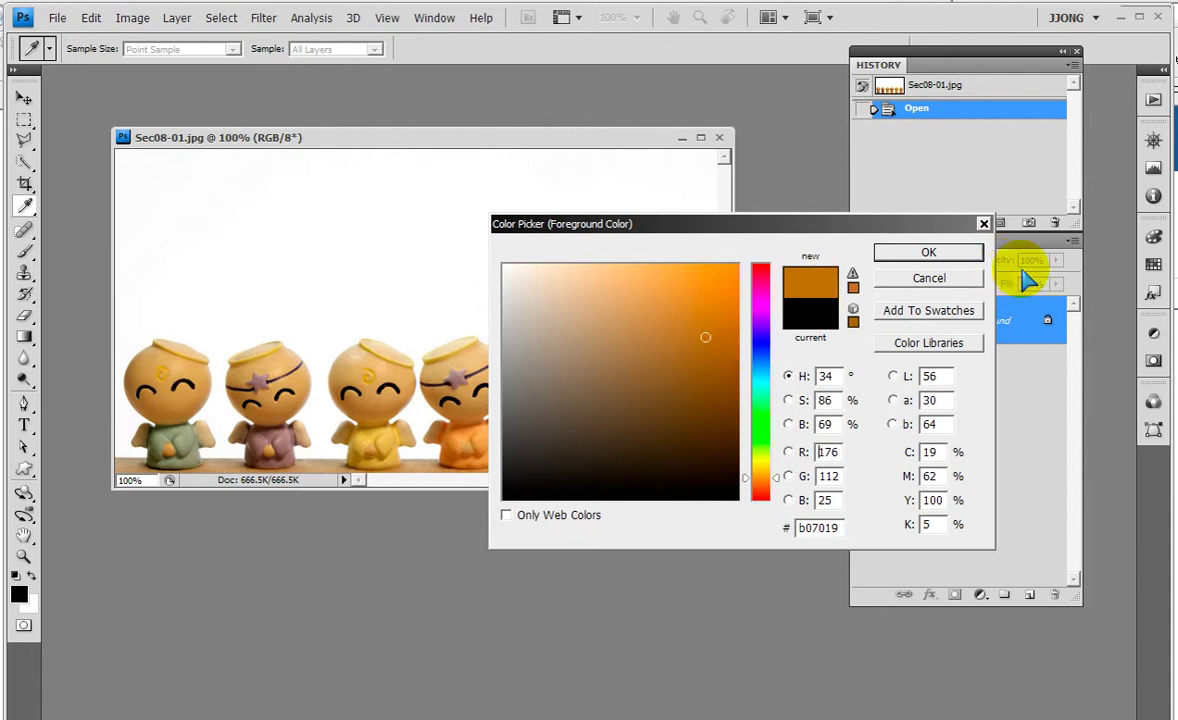
left_click(945, 254)
Step: Enlarge the photo window and type 'Lovely Angel' at 12 pt above the angels
key("t")
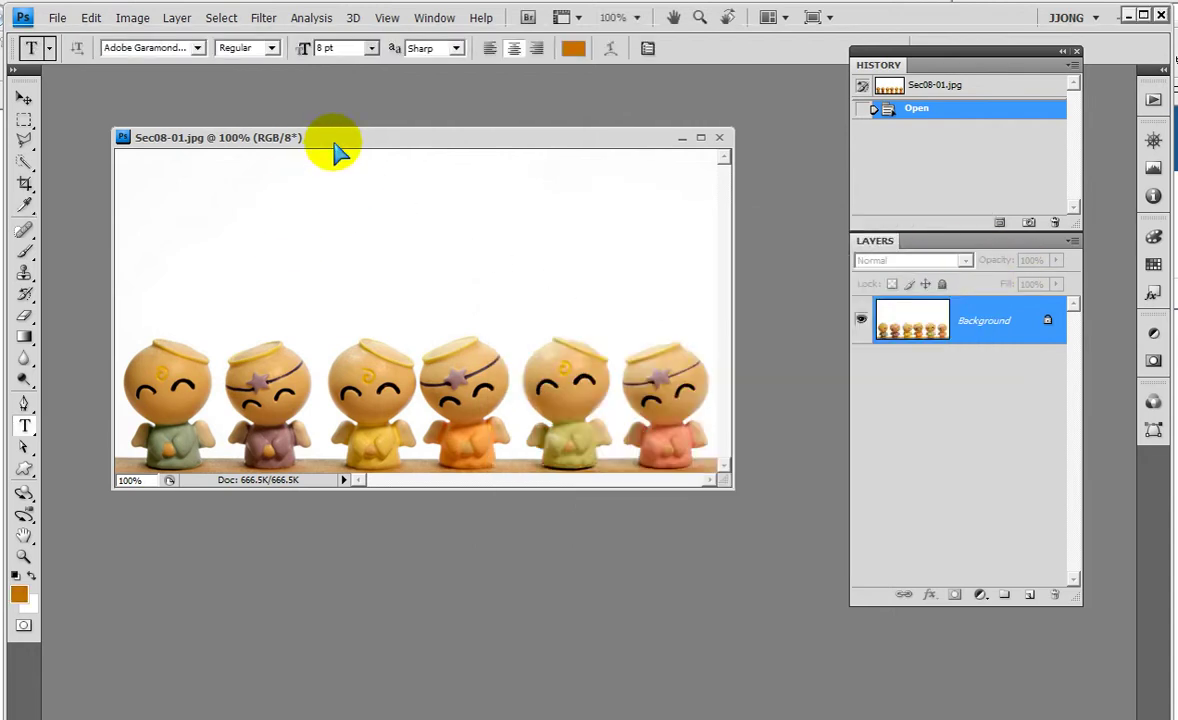
left_click_drag(330, 140, 360, 160)
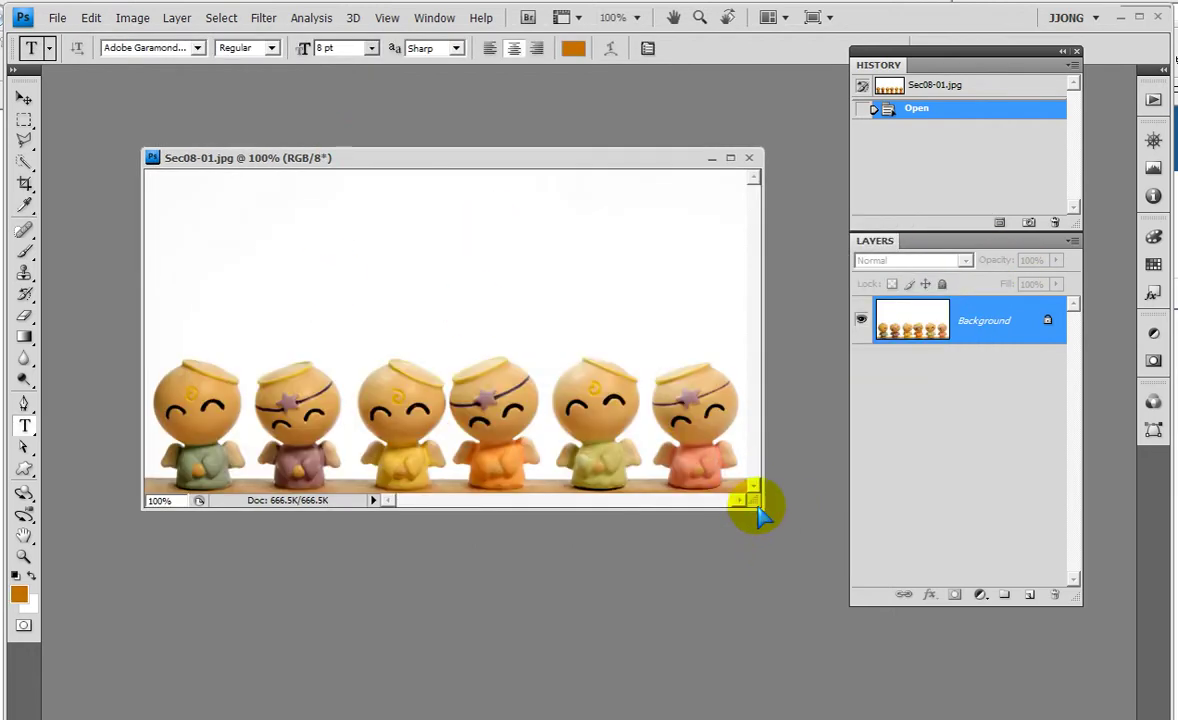
left_click_drag(758, 506, 810, 549)
left_click(325, 298)
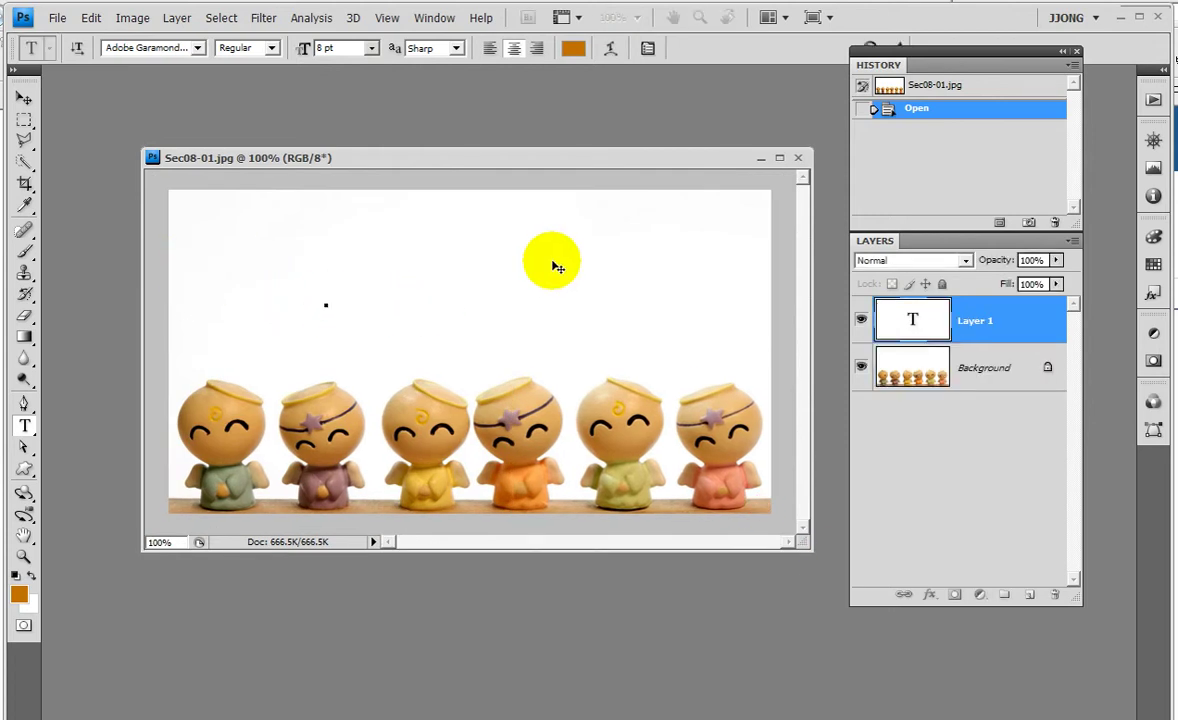
left_click(372, 48)
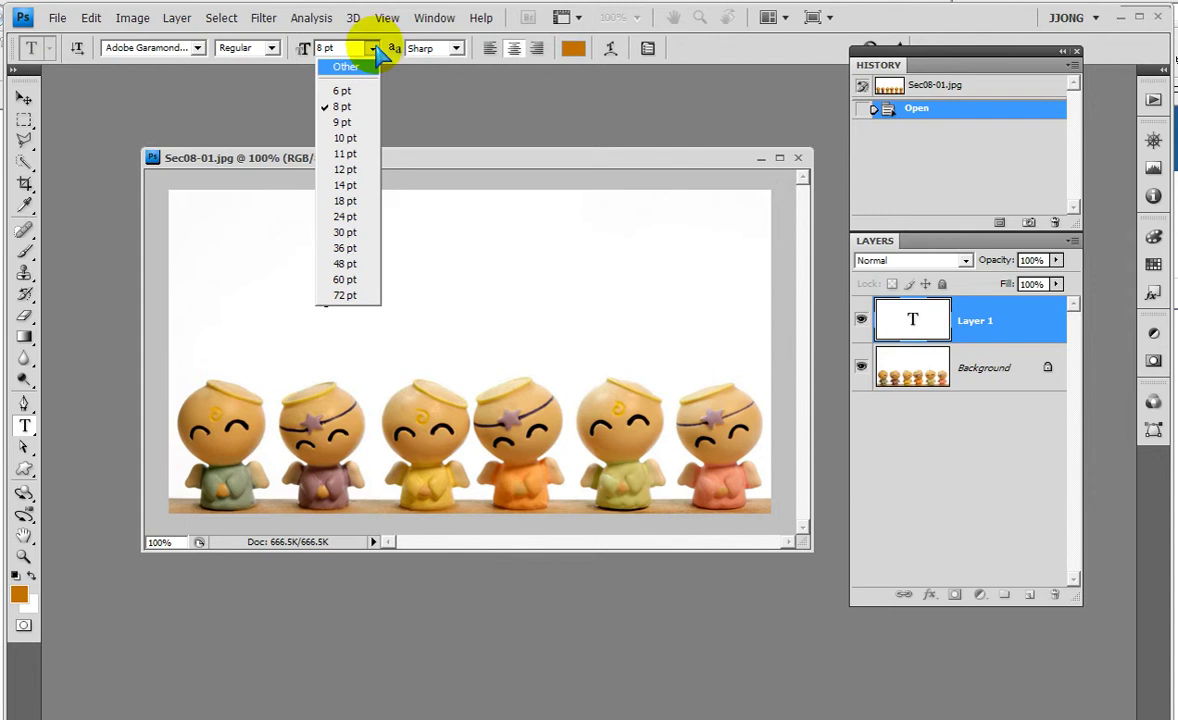
left_click(362, 170)
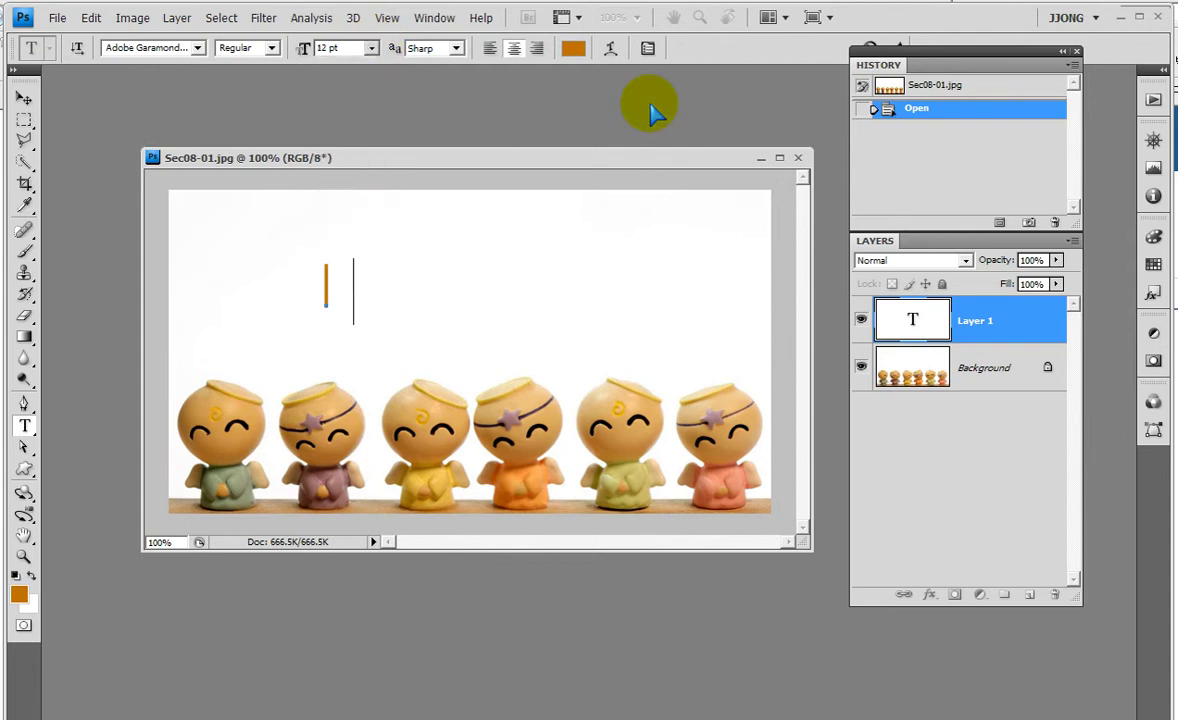
type("Lovely Angel")
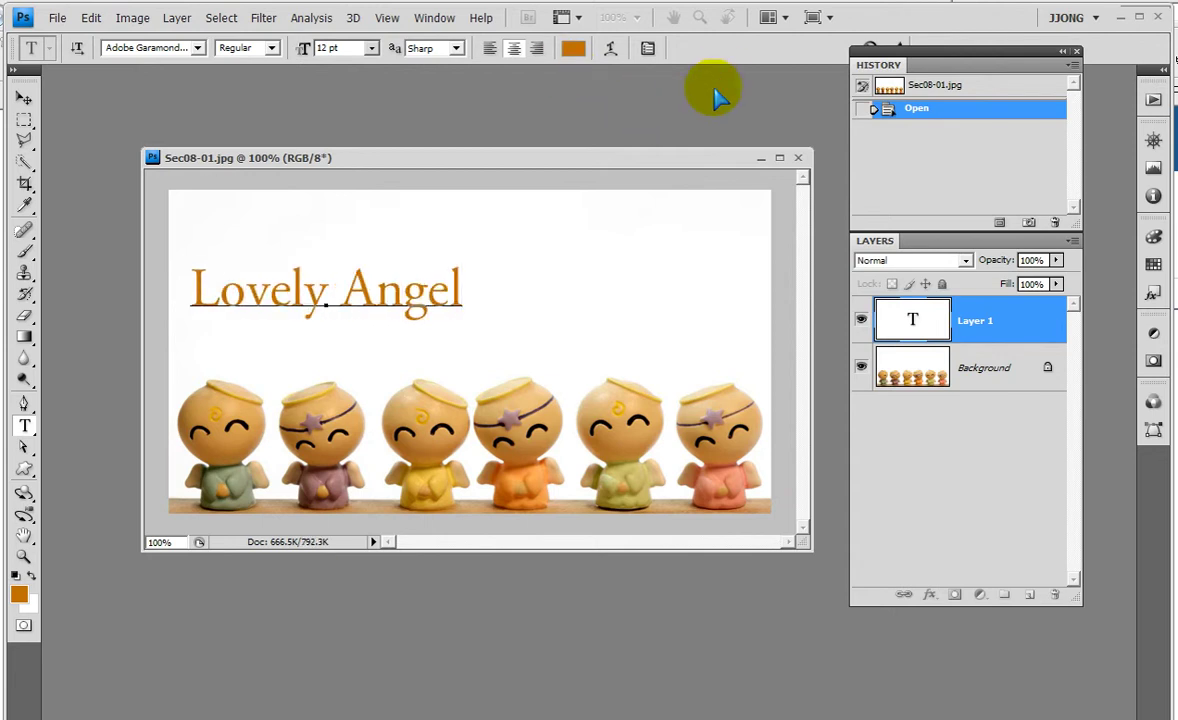
left_click(917, 54)
Step: Centre the title above the angels and change its font to Hobo Std
left_click(24, 98)
mouse_move(372, 303)
left_mouse_down()
mouse_move(515, 300)
mouse_move(481, 297)
left_mouse_up()
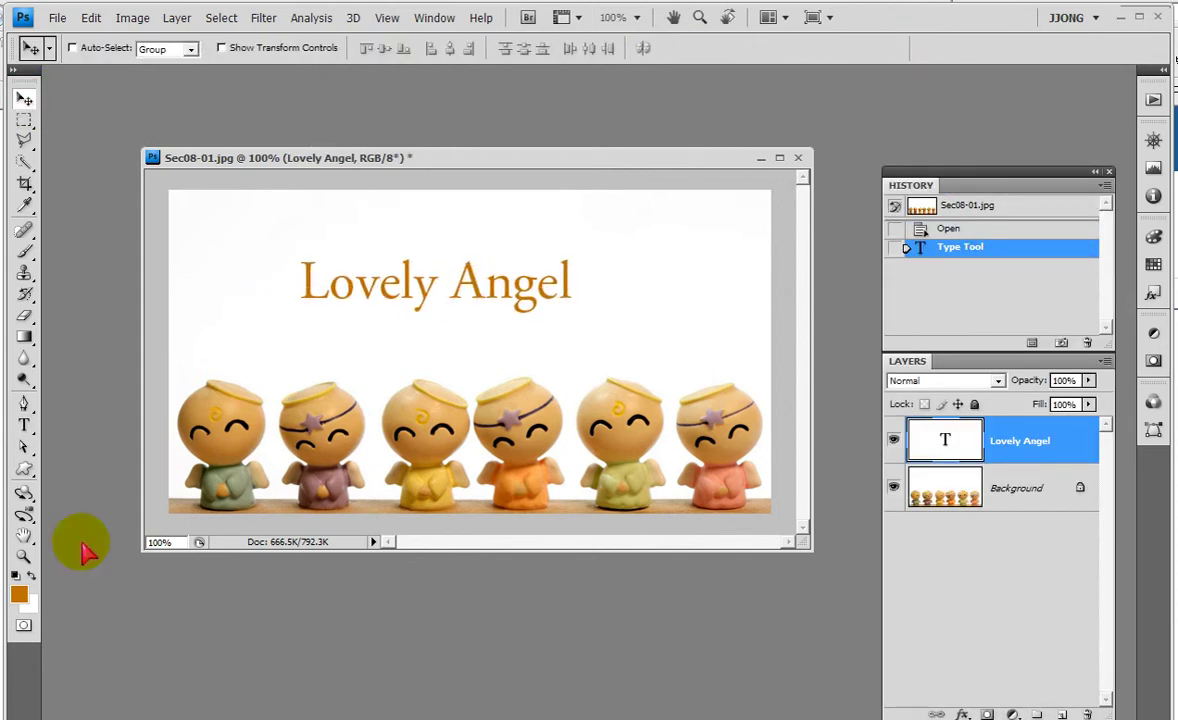
left_click(24, 425)
left_click(158, 48)
key("Down")
key("Down")
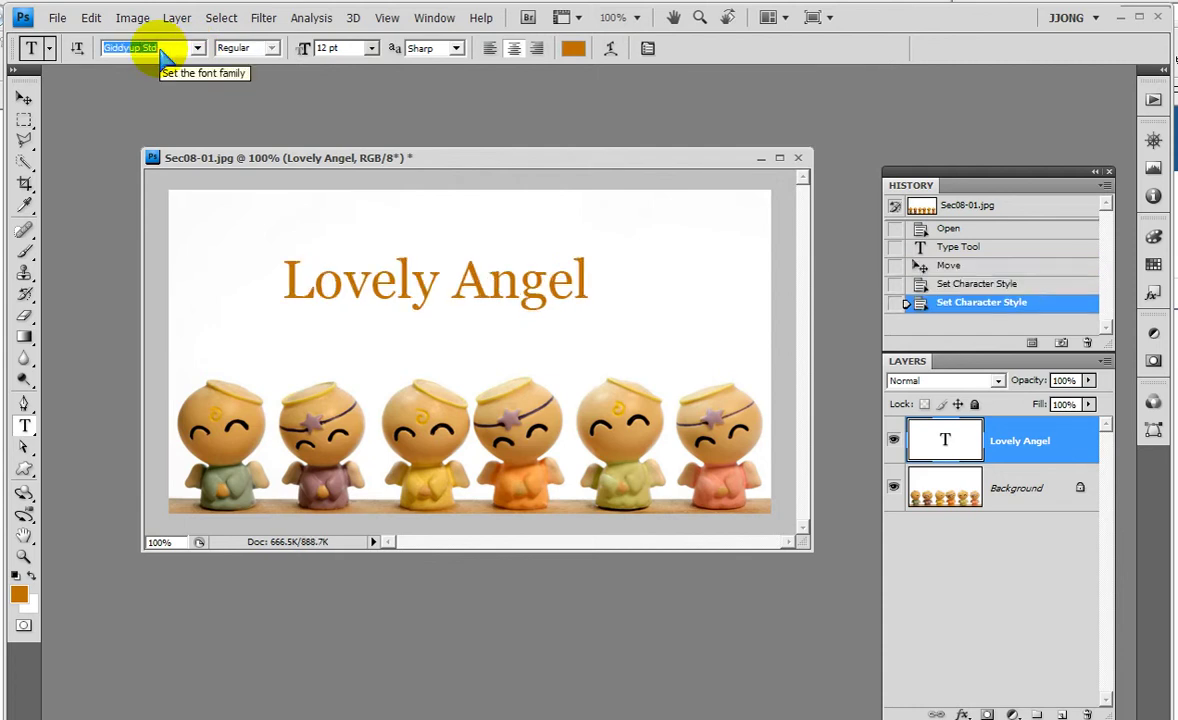
key("Down")
key("Down")
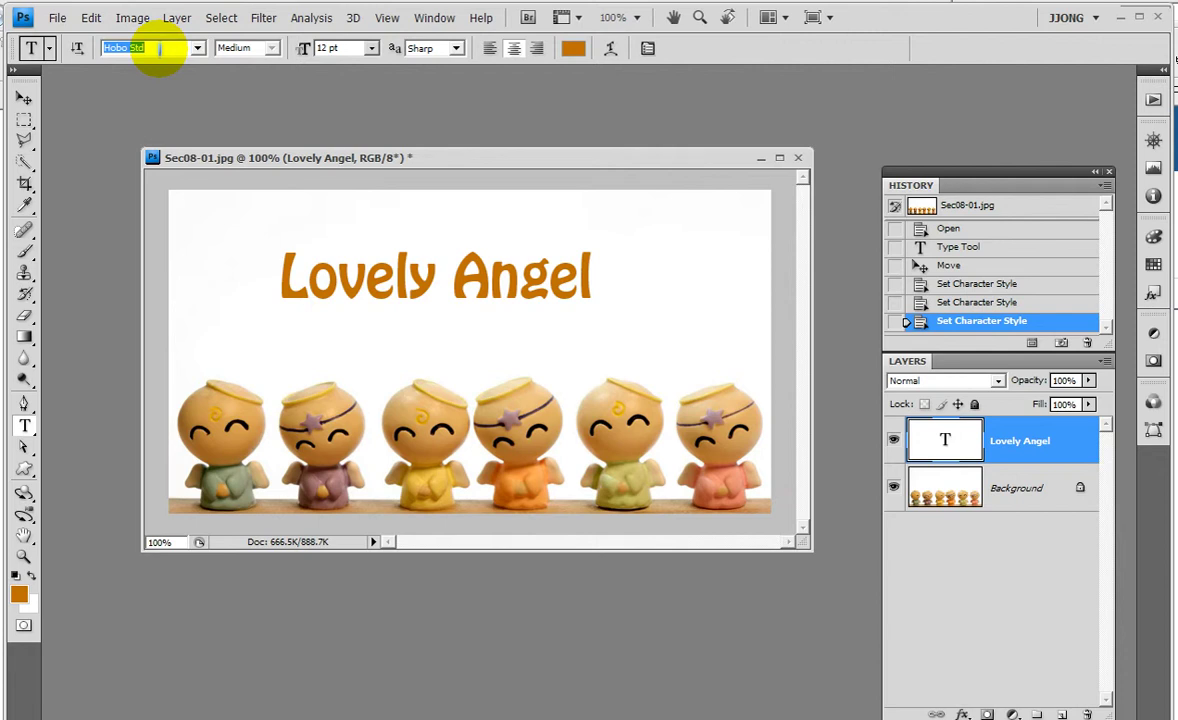
left_click(197, 48)
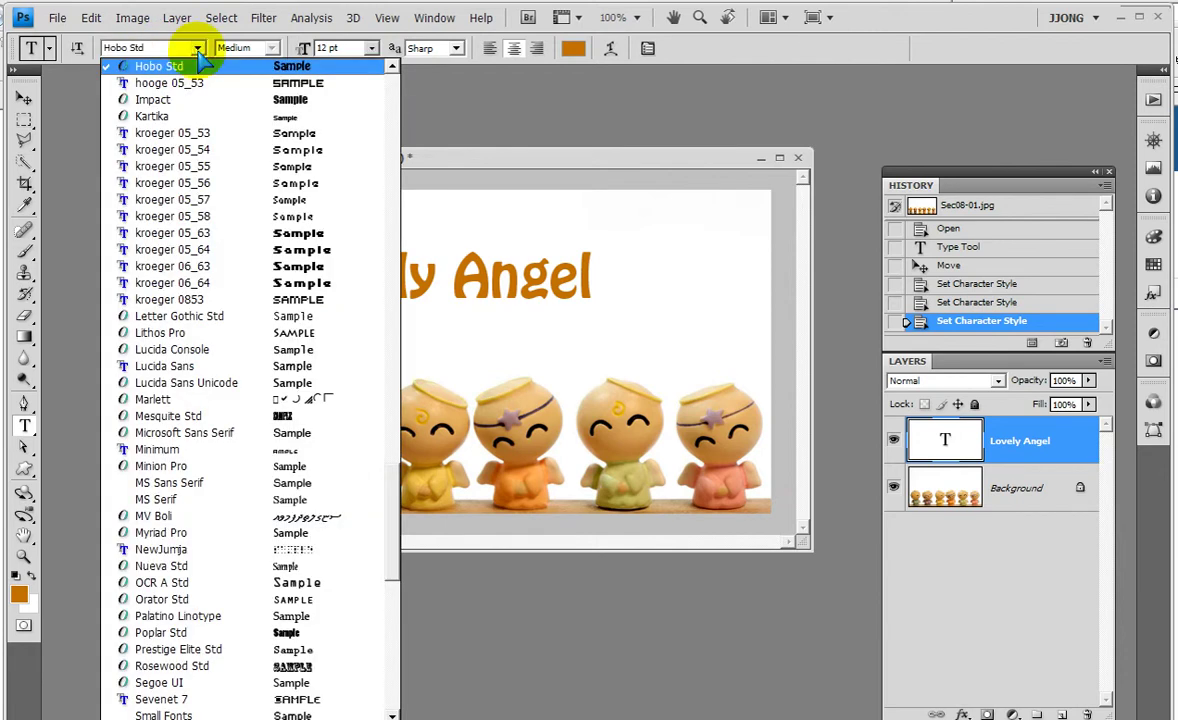
left_click(157, 66)
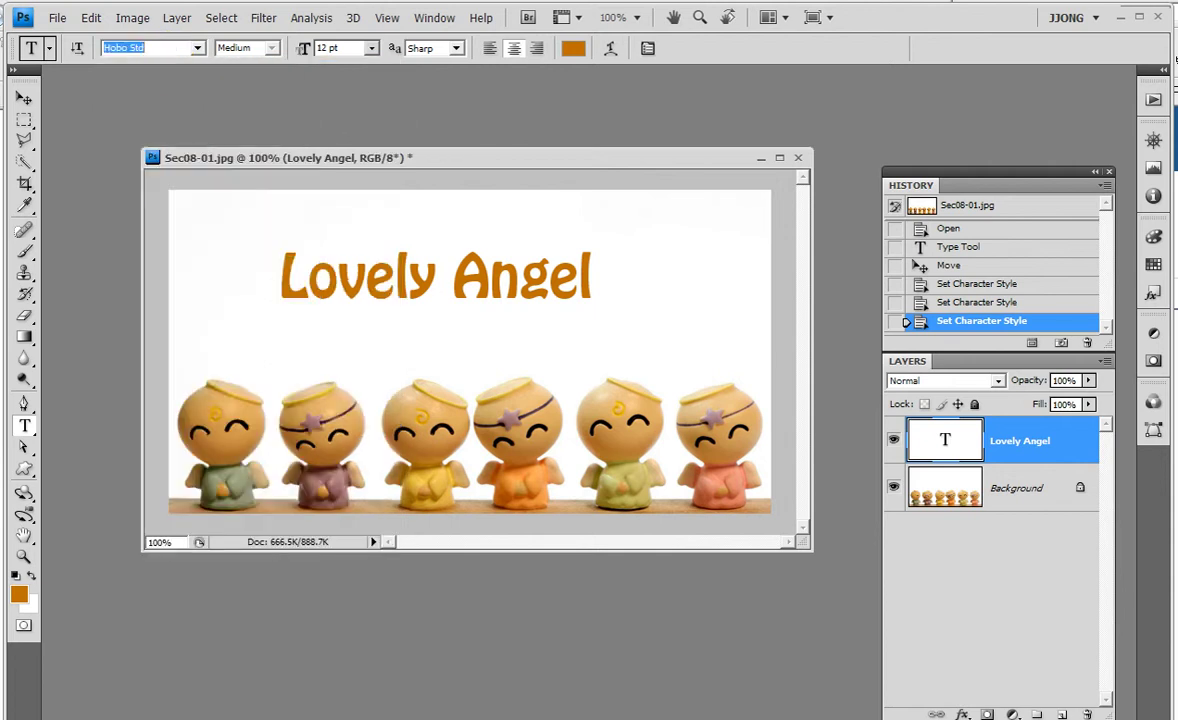
Step: Enlarge the title to 18 pt and recentre it above the angels
left_click(25, 100)
left_click_drag(414, 280, 447, 285)
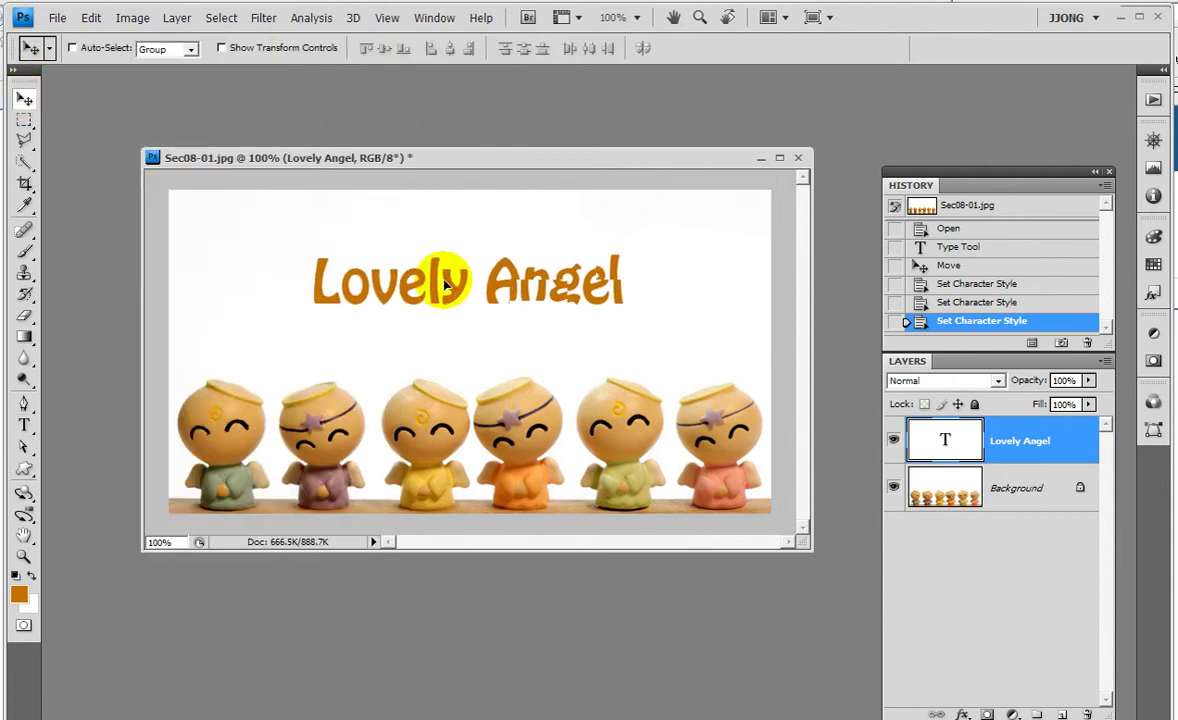
left_click(25, 425)
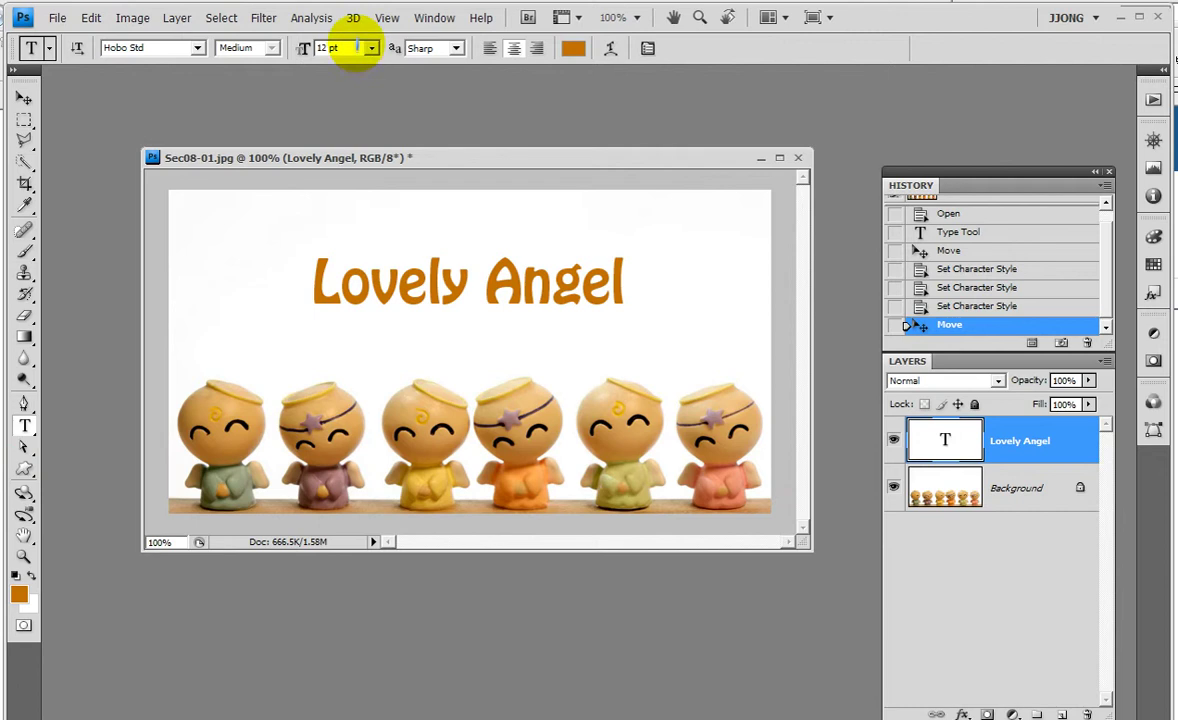
left_click(362, 47)
left_click(338, 183)
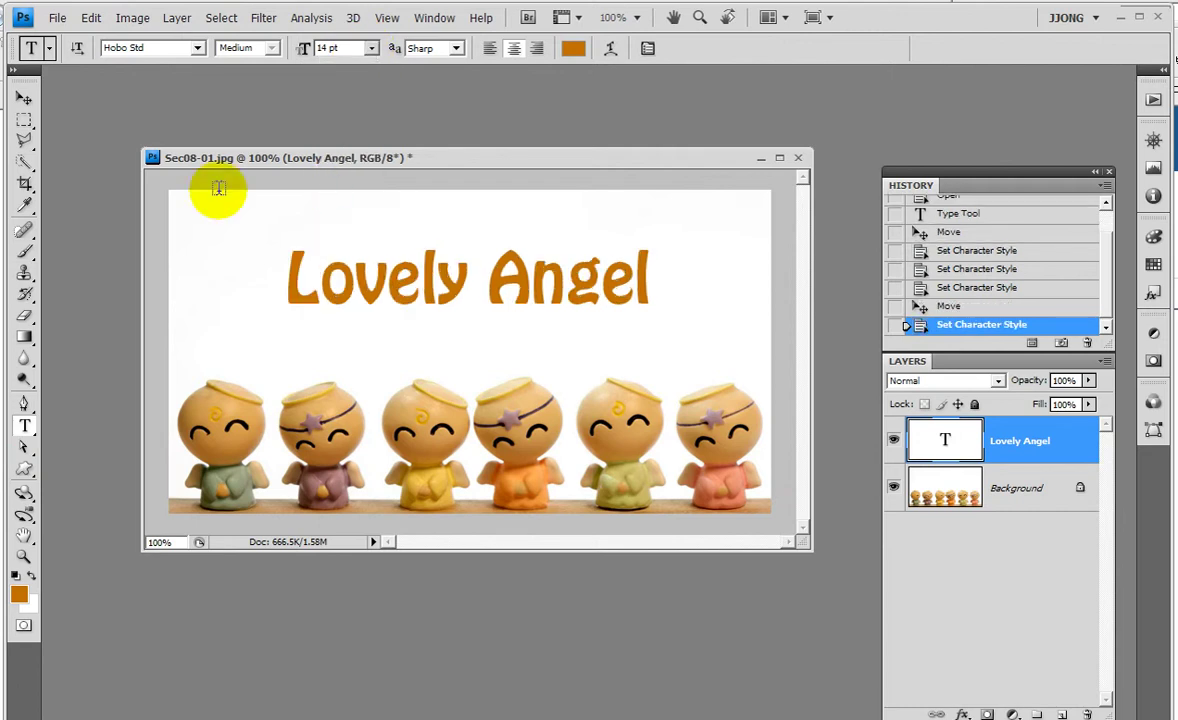
left_click(372, 48)
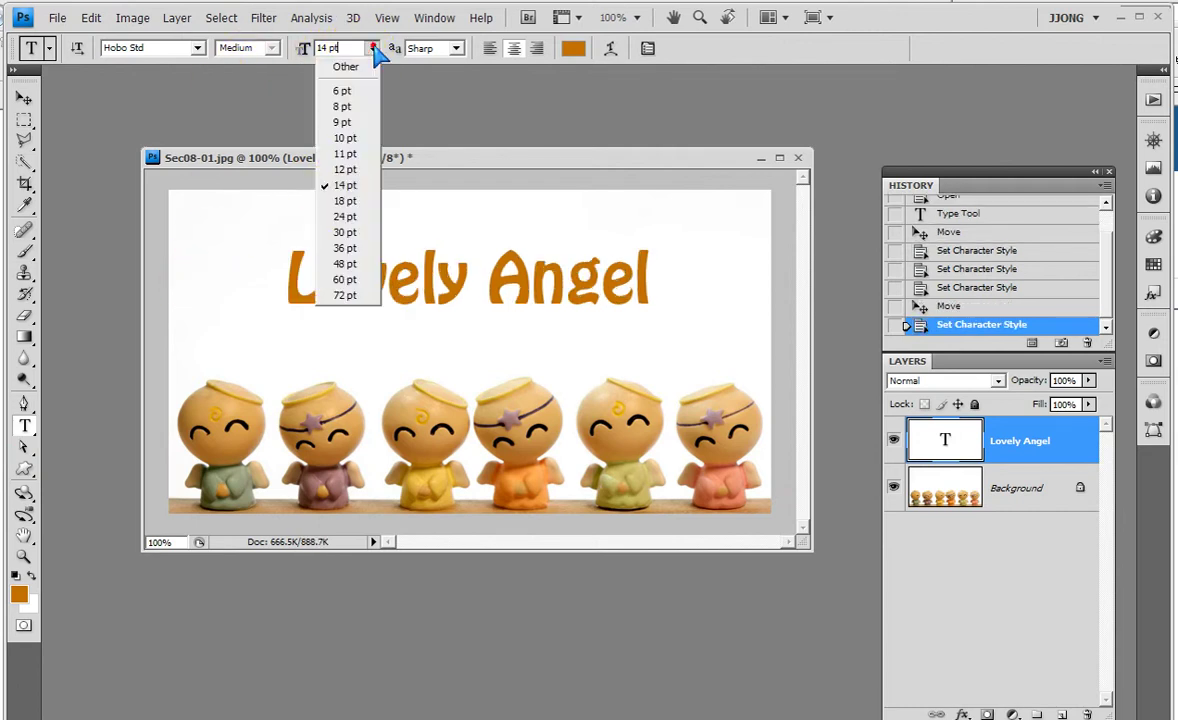
left_click(344, 200)
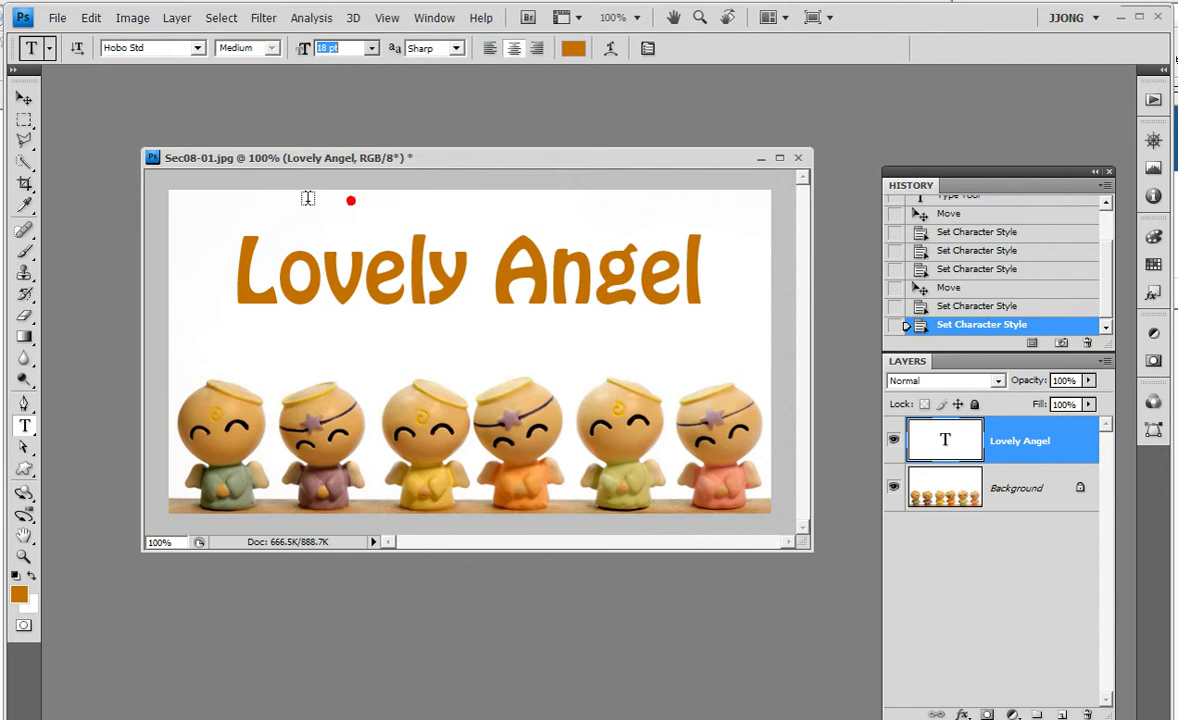
left_click(24, 100)
left_click_drag(356, 297, 367, 307)
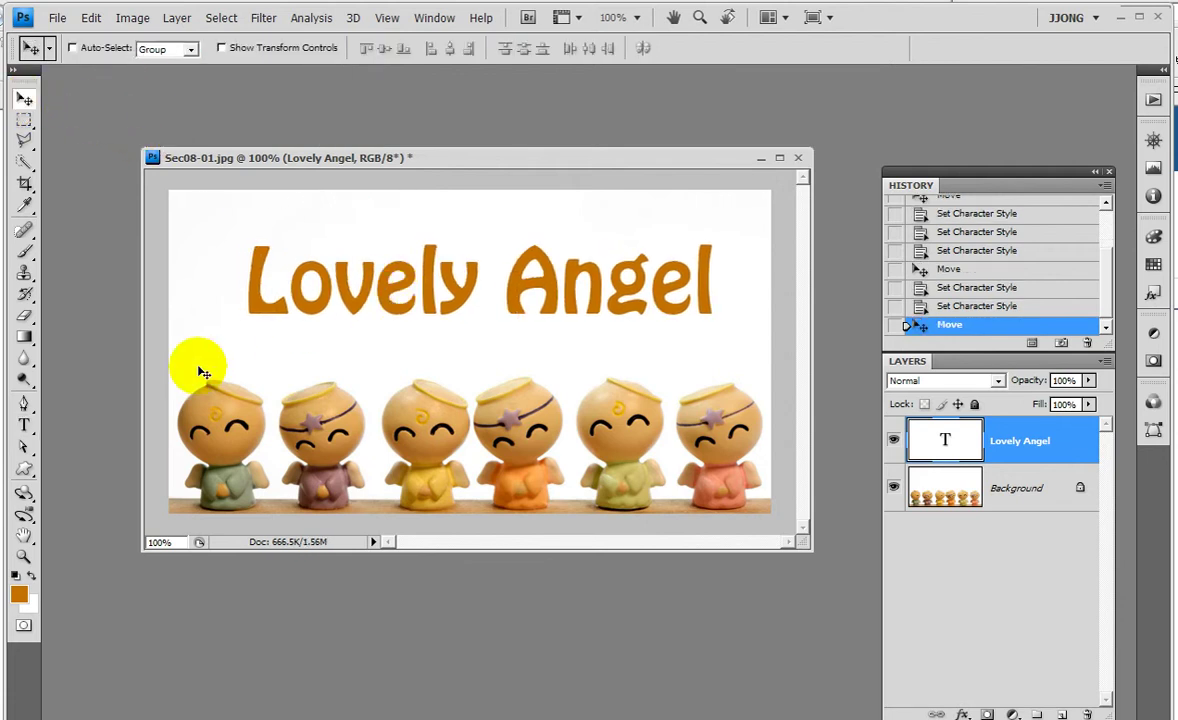
Step: Fill the title with brighter orange #d38822 and nudge it slightly left
left_click(18, 594)
left_click(698, 304)
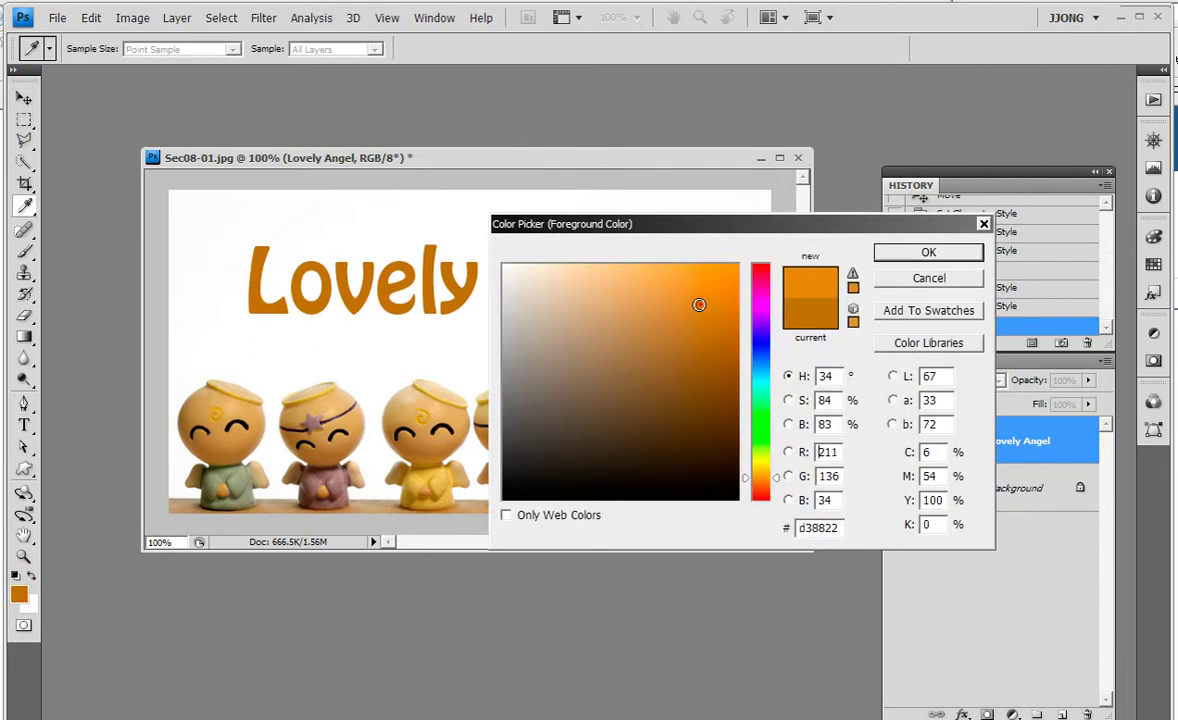
key("Return")
key("alt+BackSpace")
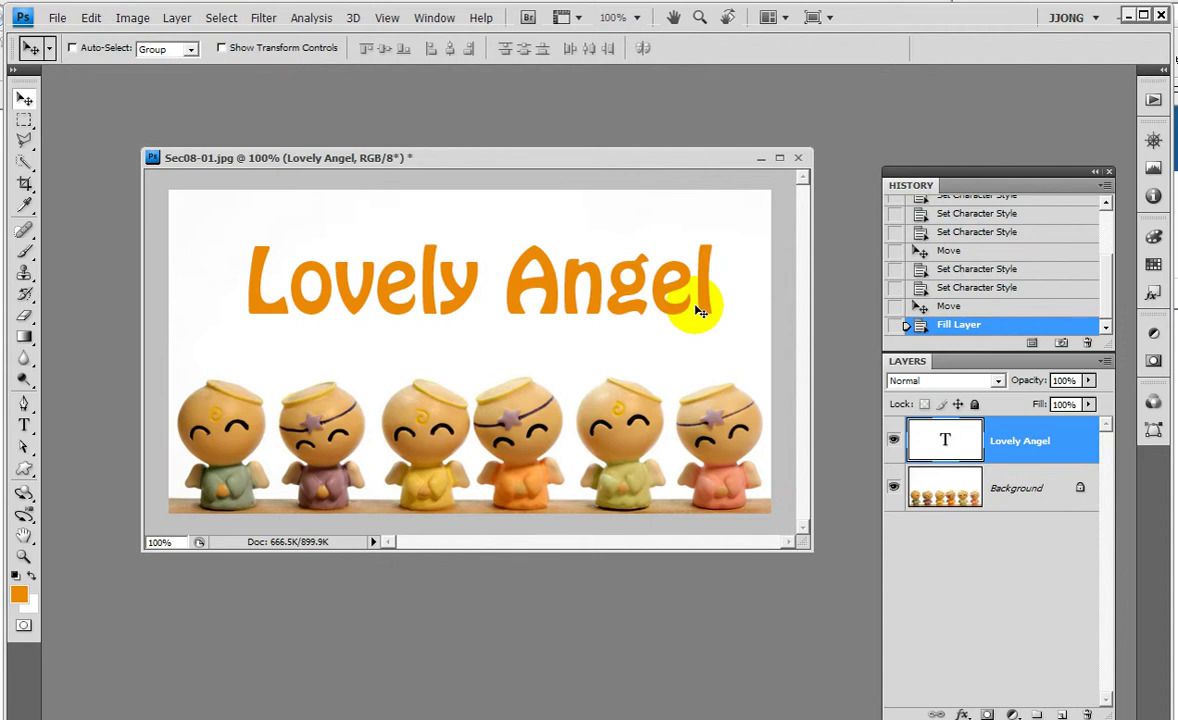
key("Left")
key("Left")
key("Left")
key("Left")
key("Left")
key("Left")
key("Left")
key("Left")
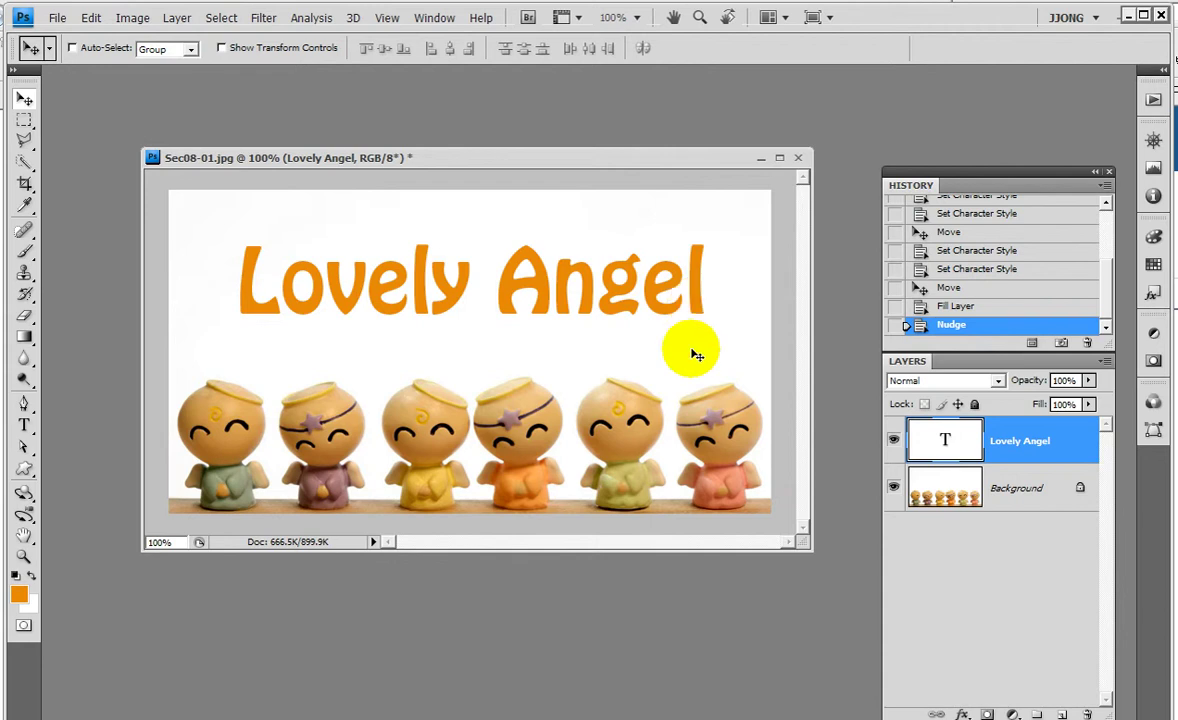
left_click_drag(935, 170, 898, 83)
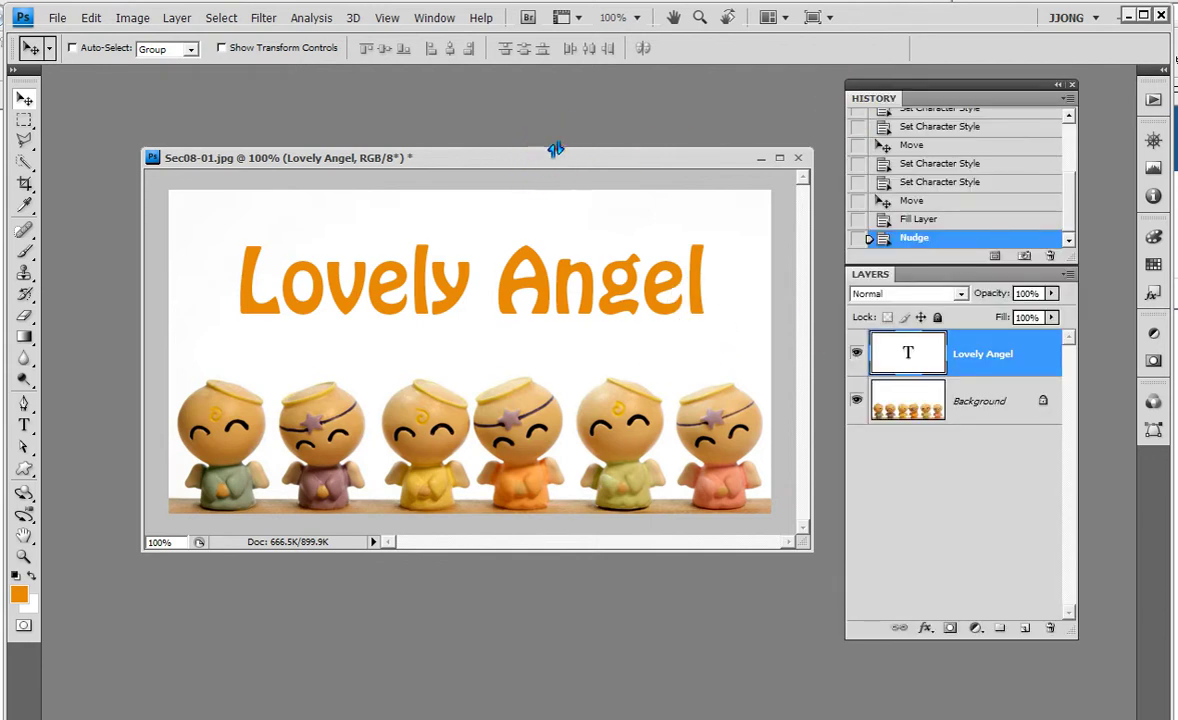
left_click_drag(552, 150, 500, 118)
Step: Add a Smooth Inner Bevel effect (100% depth, 5 px size) to the title layer
left_click(925, 630)
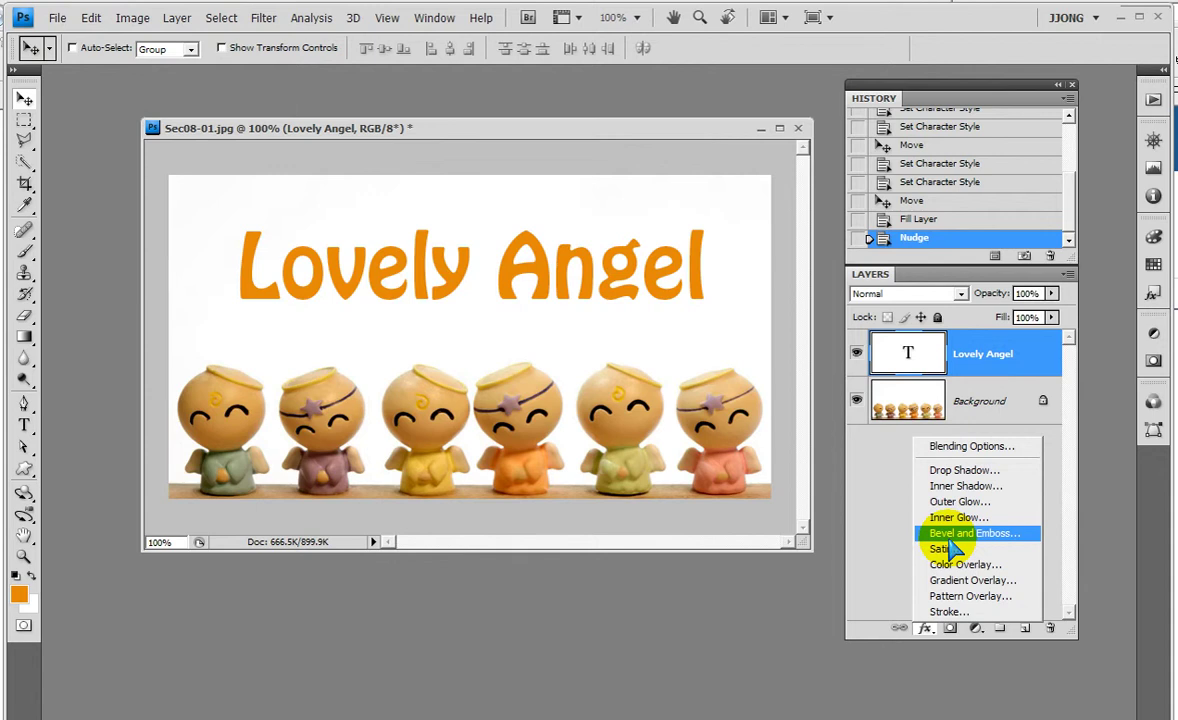
left_click(955, 535)
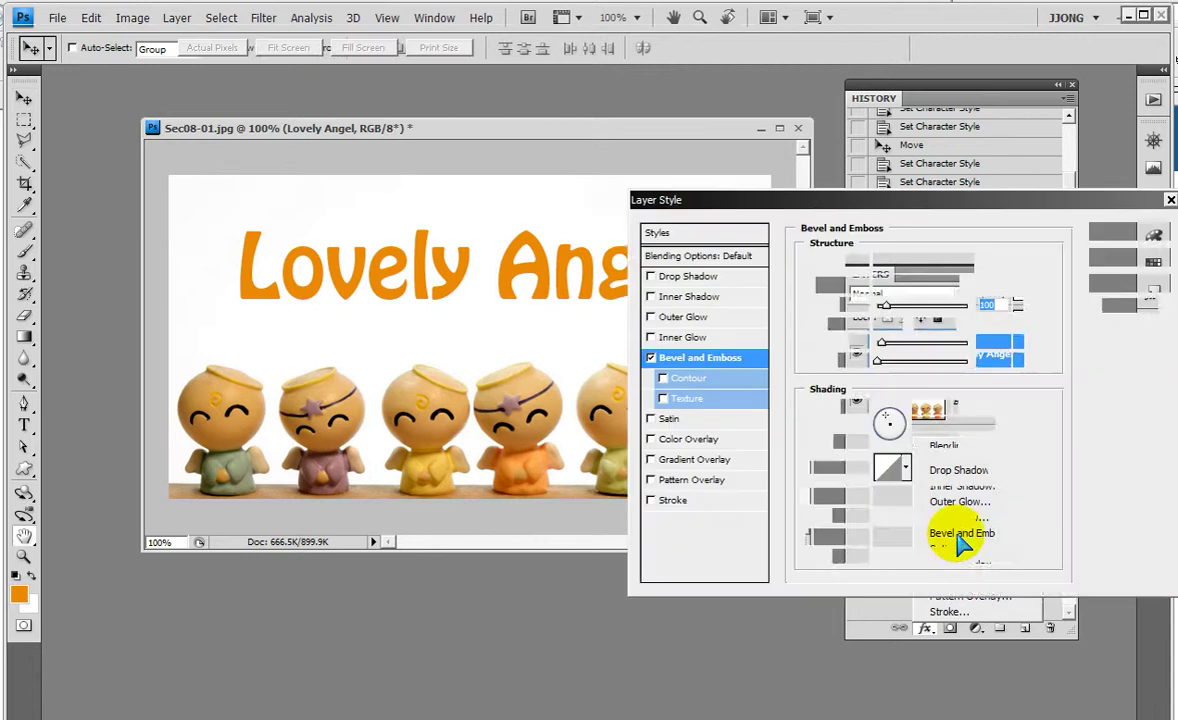
left_click_drag(873, 200, 833, 341)
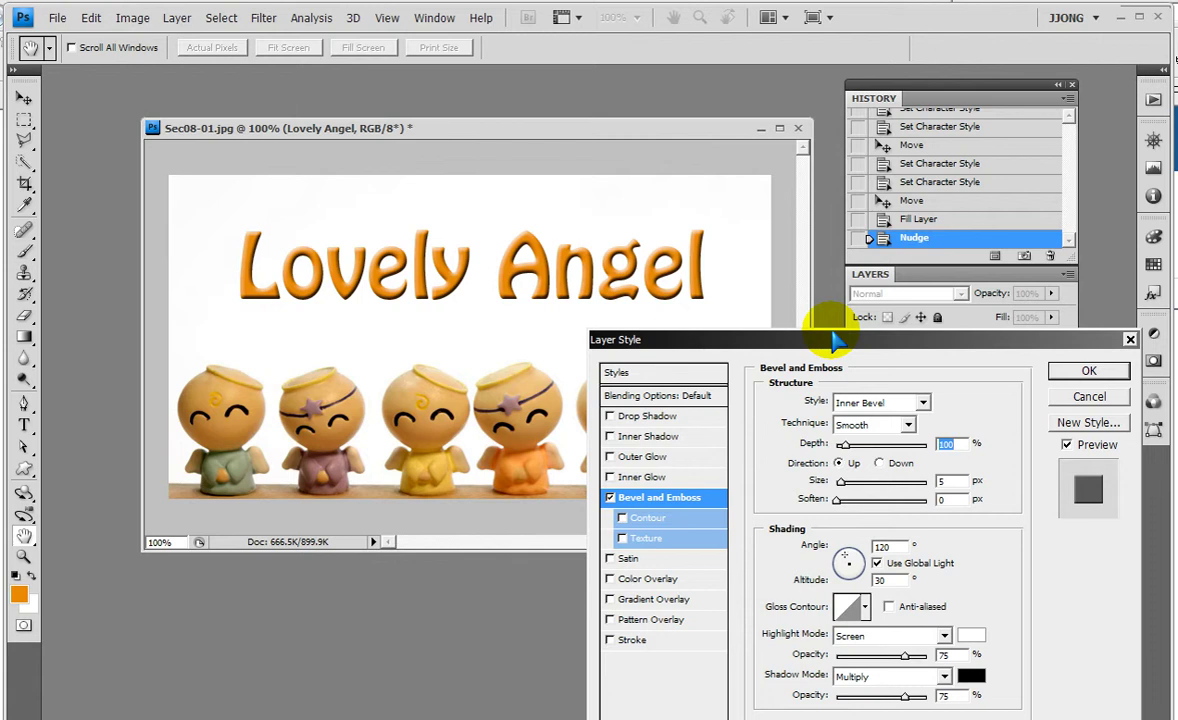
left_click(922, 402)
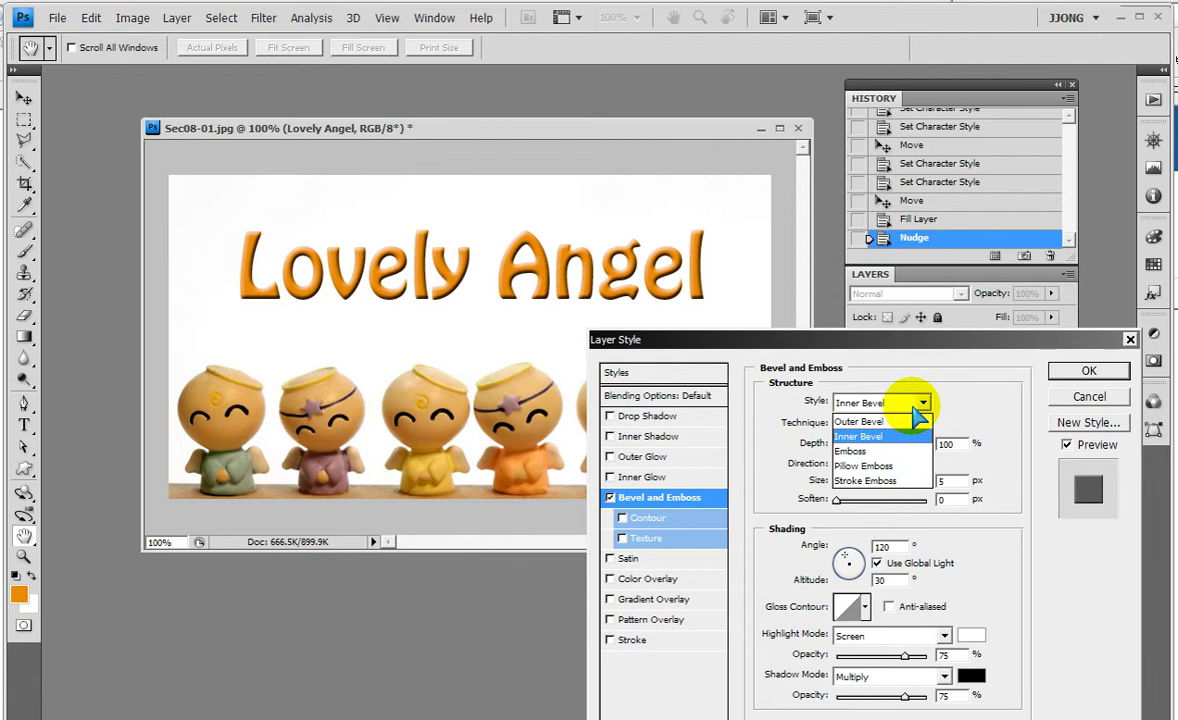
left_click(865, 436)
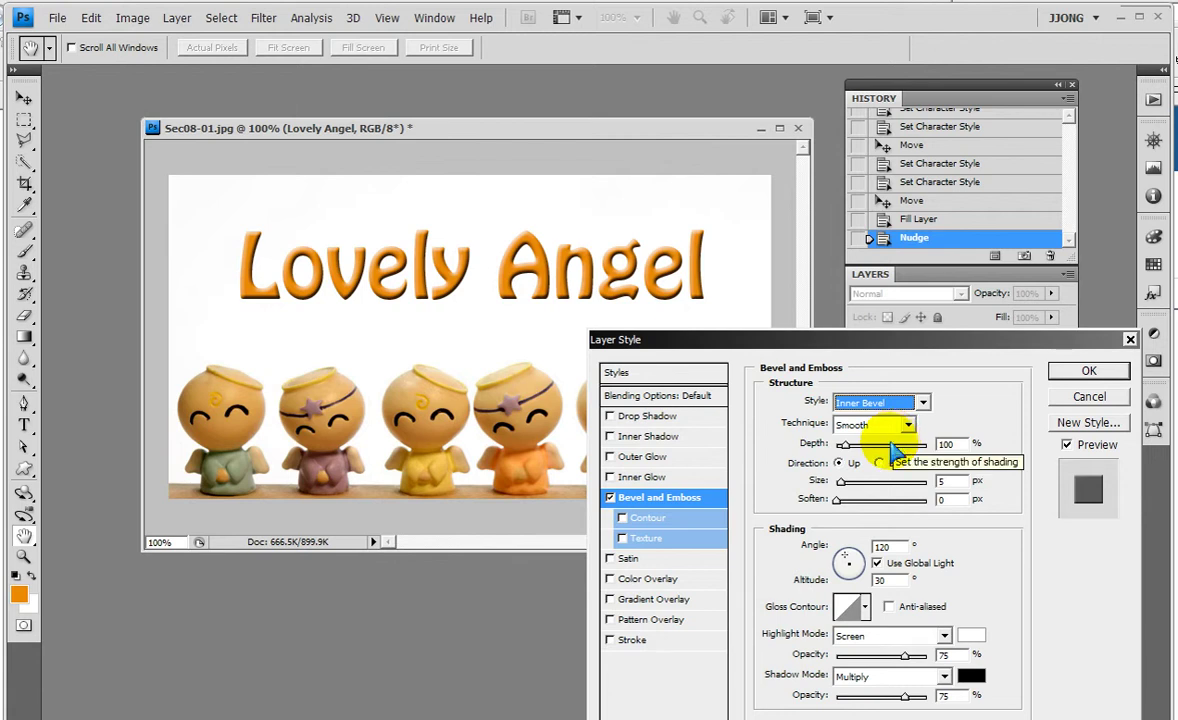
Step: Enable Drop Shadow on the title, then open the 수업예제 folder on the desktop
left_click(646, 418)
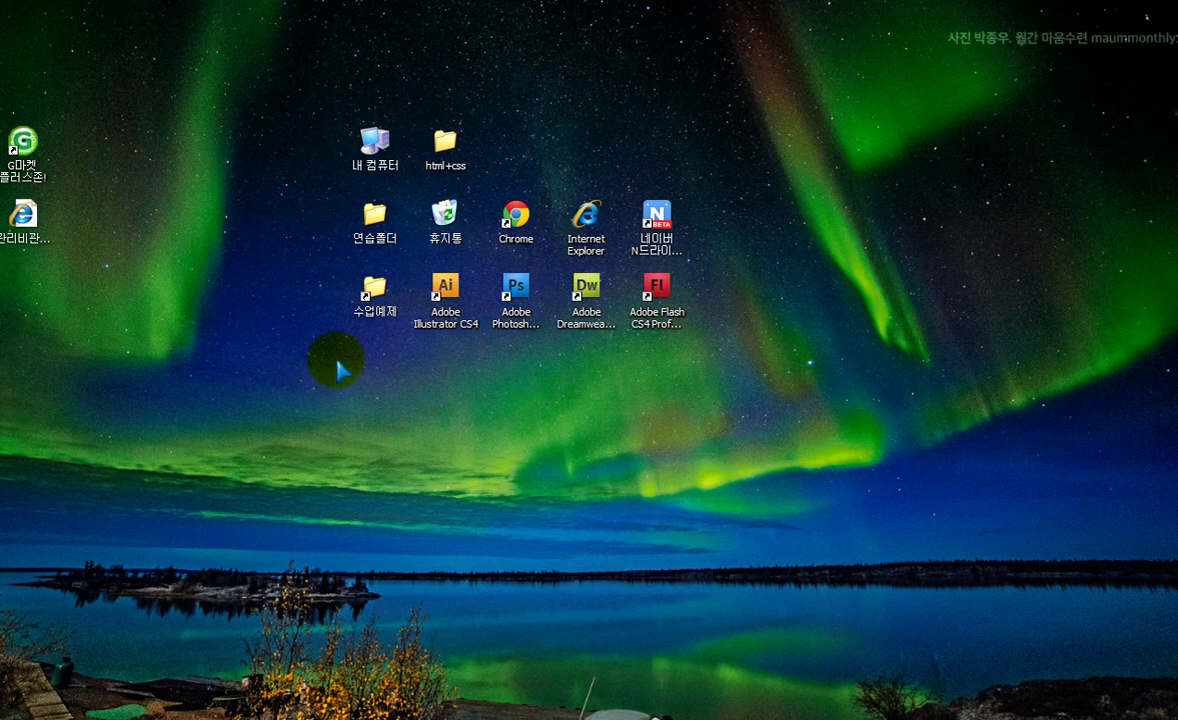
double_click(374, 290)
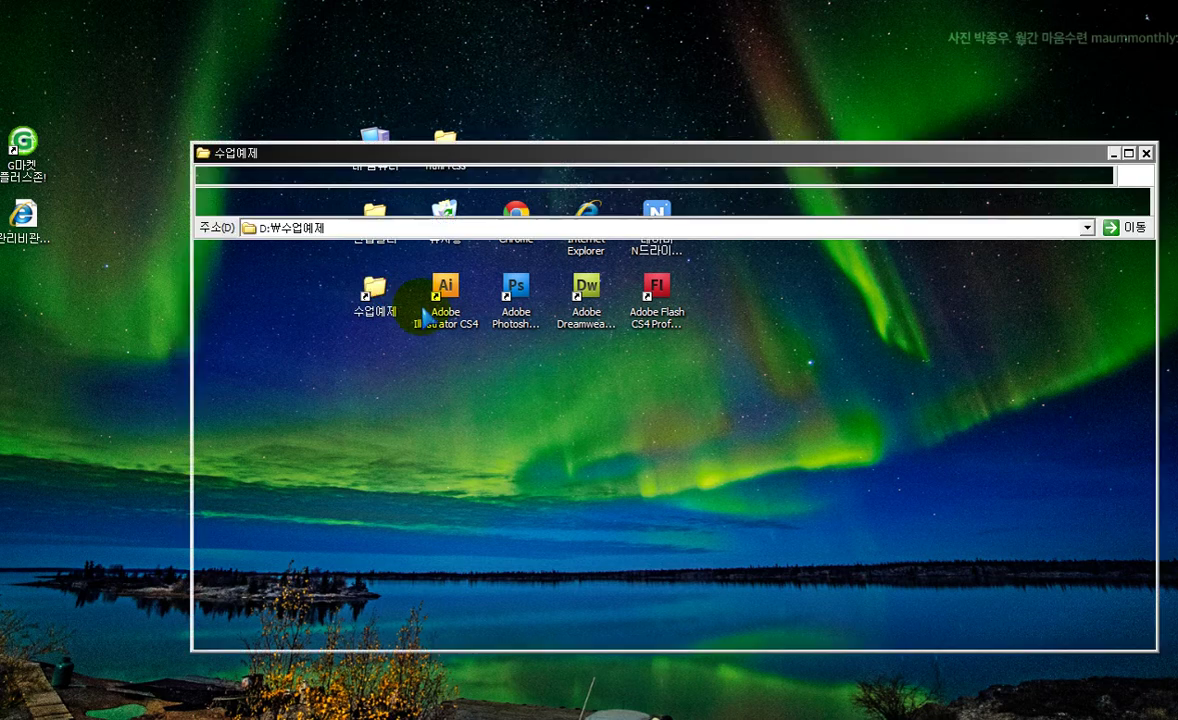
Step: Run kscreenpen.exe from the 수업예제 folder, allowing it past the security warning
double_click(423, 452)
left_click(578, 404)
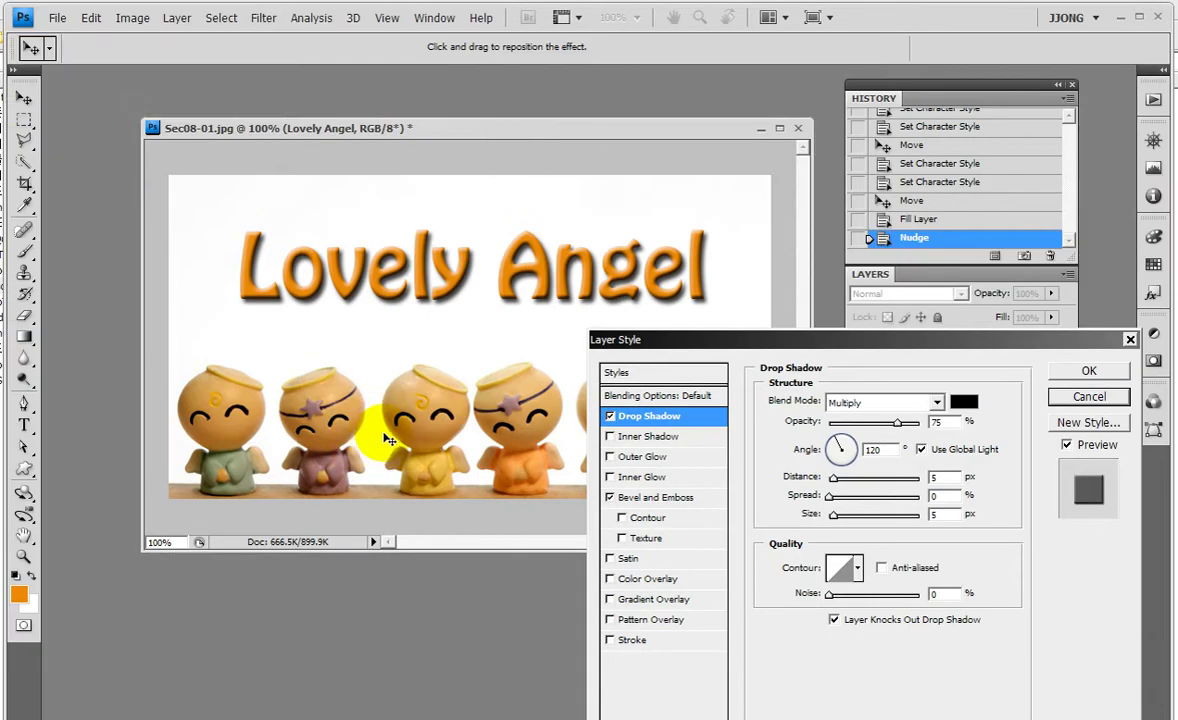
Step: Drag the drop shadow to a 123° angle and 7 px distance, then add a 3 px Stroke
mouse_move(530, 302)
left_mouse_down()
mouse_move(624, 204)
mouse_move(652, 155)
left_mouse_up()
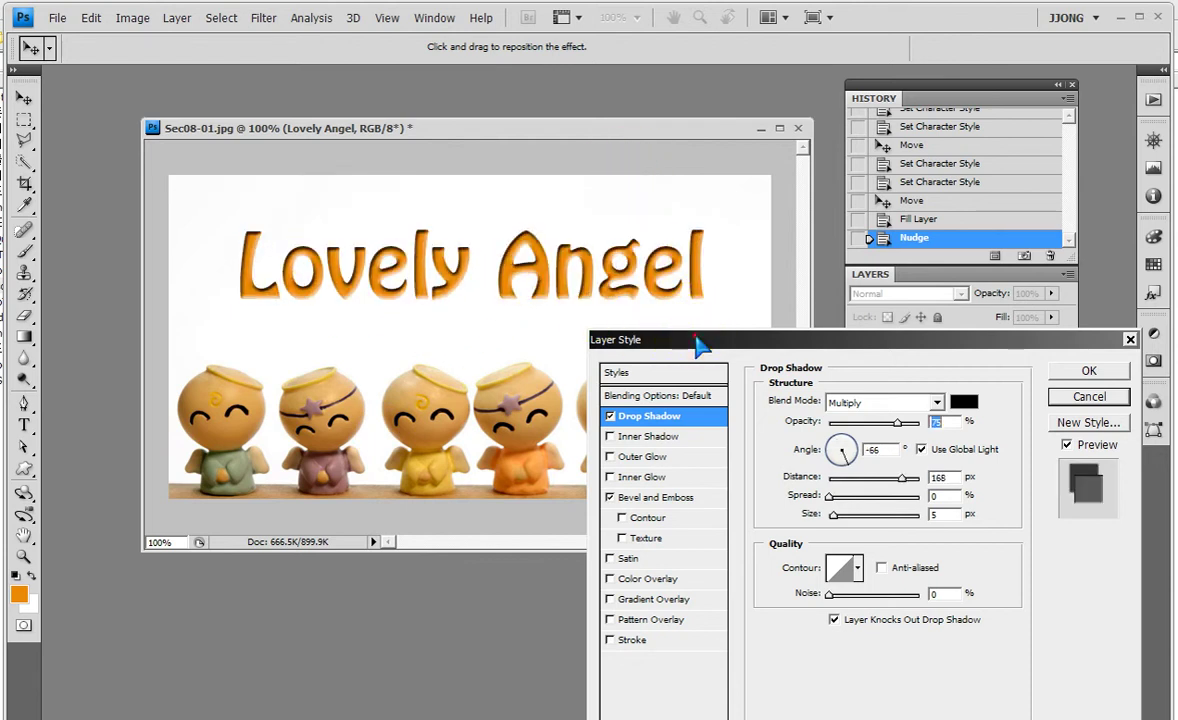
mouse_move(700, 340)
left_mouse_down()
mouse_move(652, 158)
mouse_move(508, 158)
mouse_move(600, 126)
mouse_move(564, 143)
left_mouse_up()
mouse_move(248, 288)
left_mouse_down()
mouse_move(275, 339)
mouse_move(223, 150)
mouse_move(300, 226)
mouse_move(316, 337)
mouse_move(340, 265)
mouse_move(324, 260)
mouse_move(312, 312)
mouse_move(297, 289)
mouse_move(312, 306)
mouse_move(321, 289)
mouse_move(258, 350)
mouse_move(310, 316)
mouse_move(314, 302)
mouse_move(281, 323)
mouse_move(281, 284)
left_mouse_up()
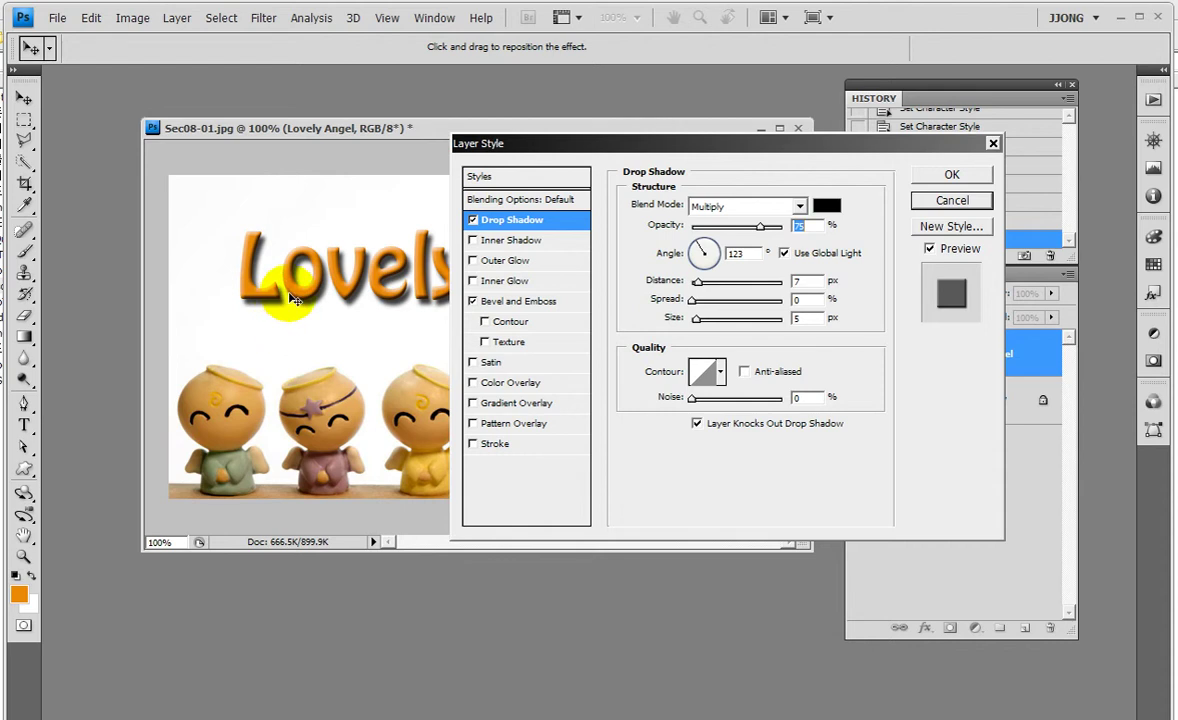
left_click(500, 444)
Step: Change the 3 px stroke from black to white #ffffff and OK the Layer Style dialog
left_click(678, 315)
left_click_drag(592, 321, 504, 265)
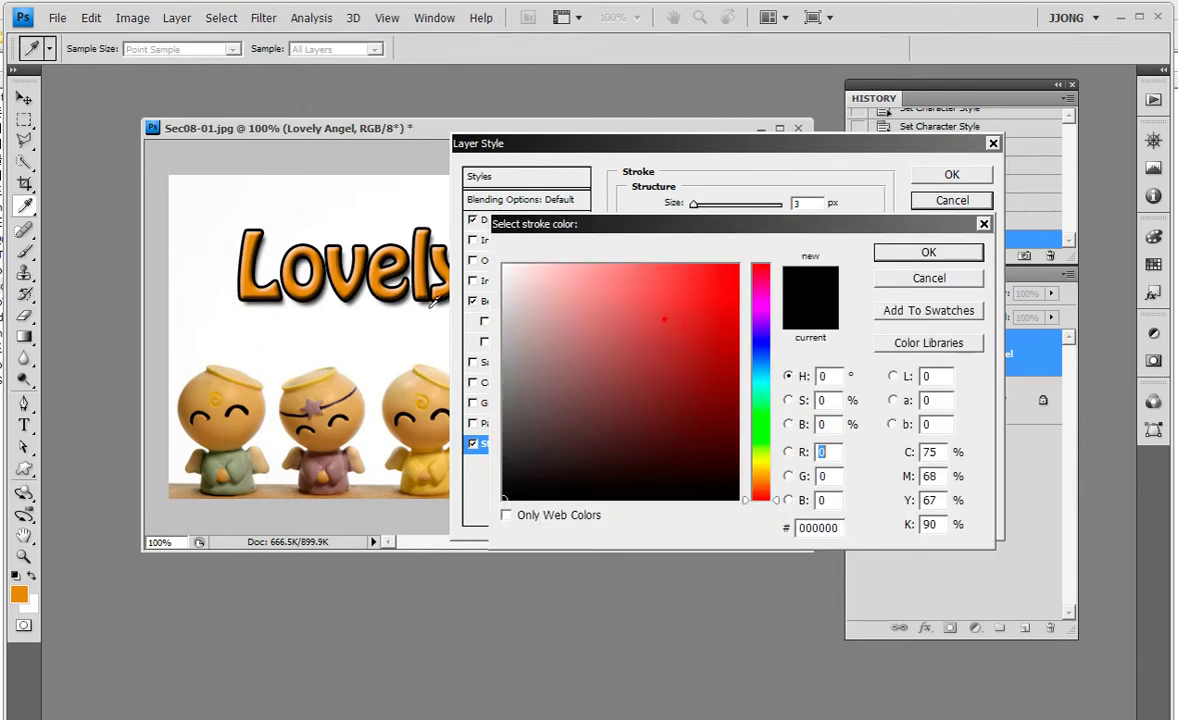
left_click(926, 253)
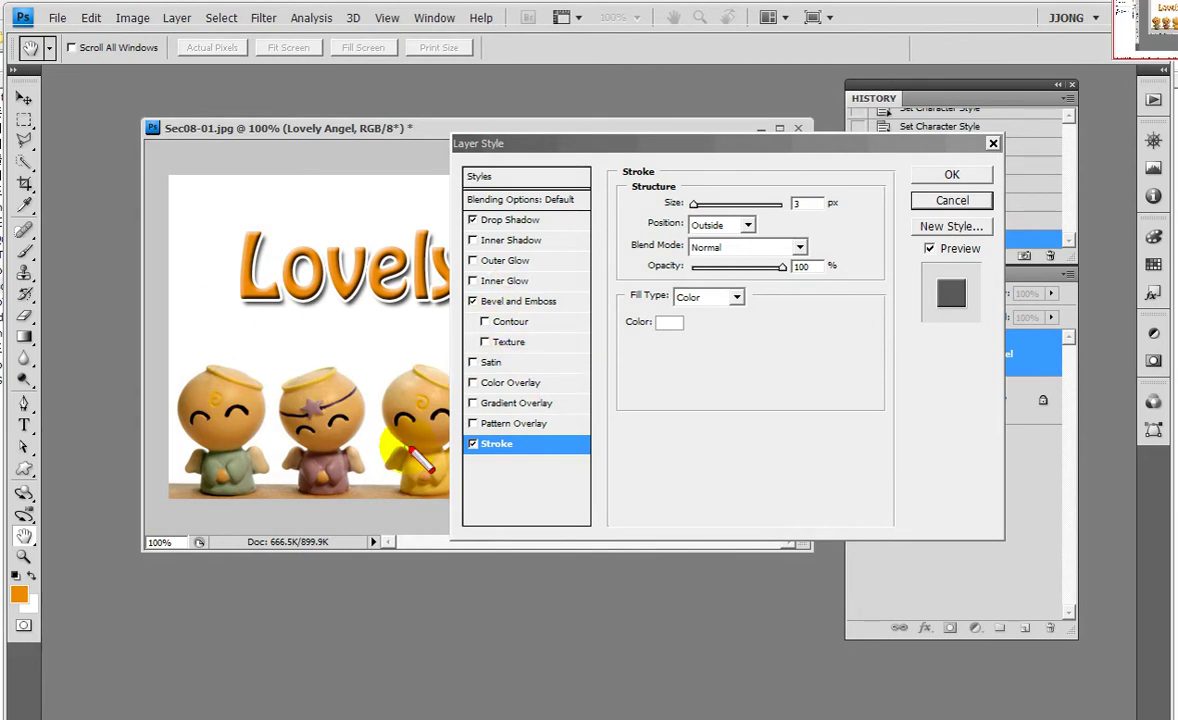
mouse_move(480, 425)
left_mouse_down()
mouse_move(538, 481)
mouse_move(596, 461)
left_mouse_up()
left_click_drag(670, 188, 858, 221)
mouse_move(620, 308)
left_mouse_down()
mouse_move(693, 354)
mouse_move(730, 358)
left_mouse_up()
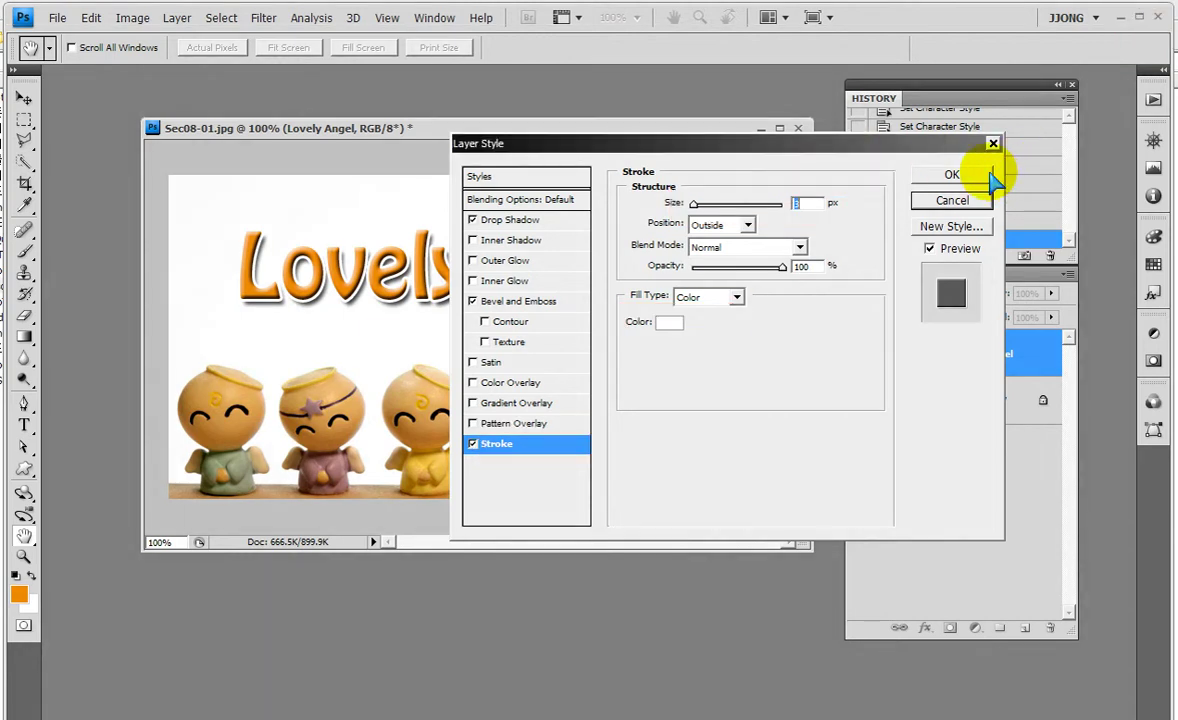
left_click(955, 176)
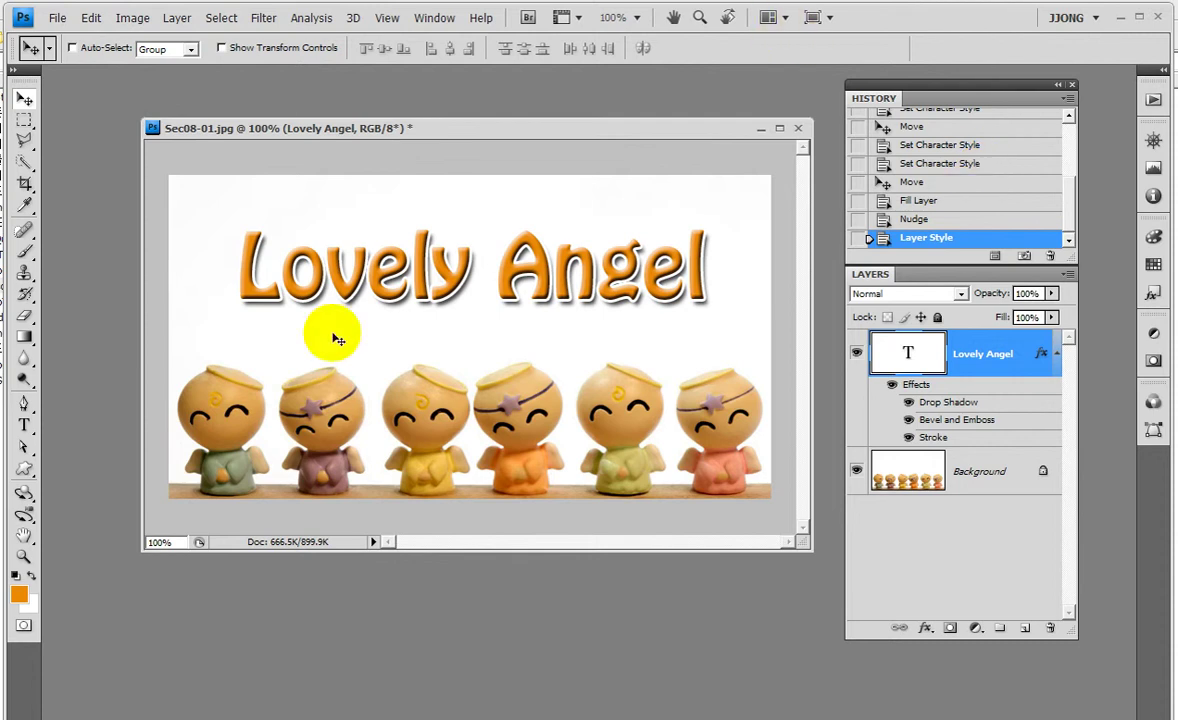
Step: Zoom in to 854% on the L of Lovely and widen the document window
left_click(24, 556)
left_click(219, 242)
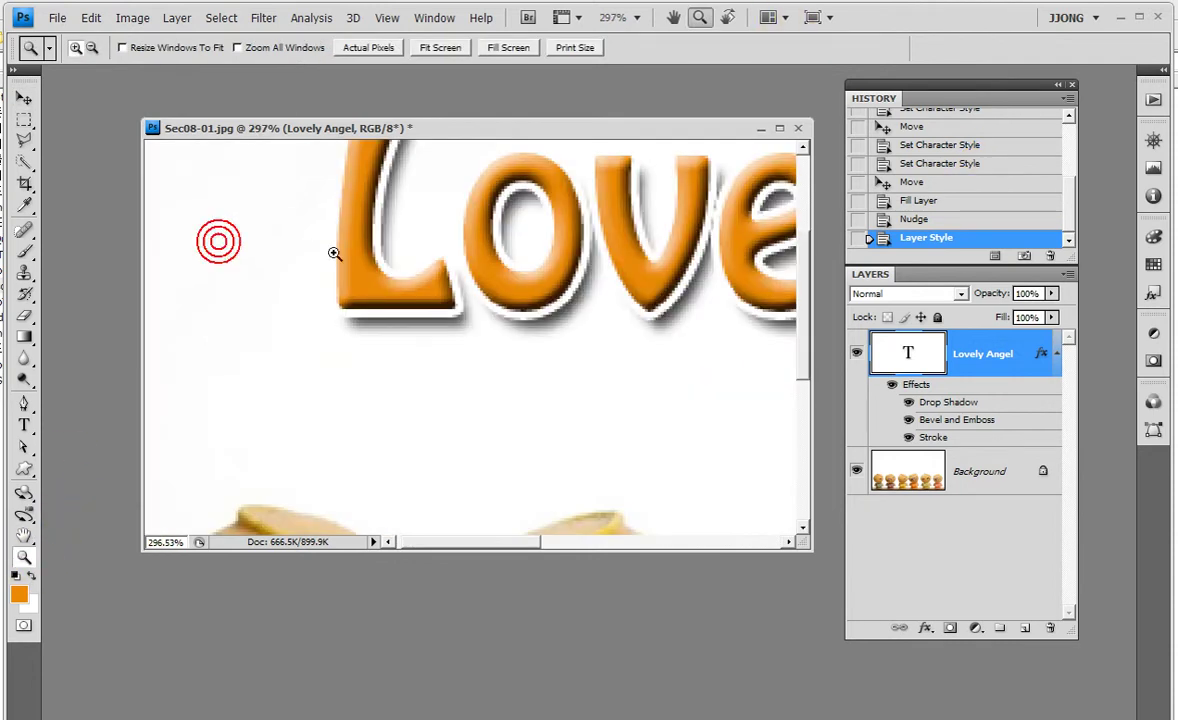
left_click(314, 210)
scroll(556, 370, "down", 1)
scroll(556, 370, "down", 1)
scroll(556, 370, "down", 1)
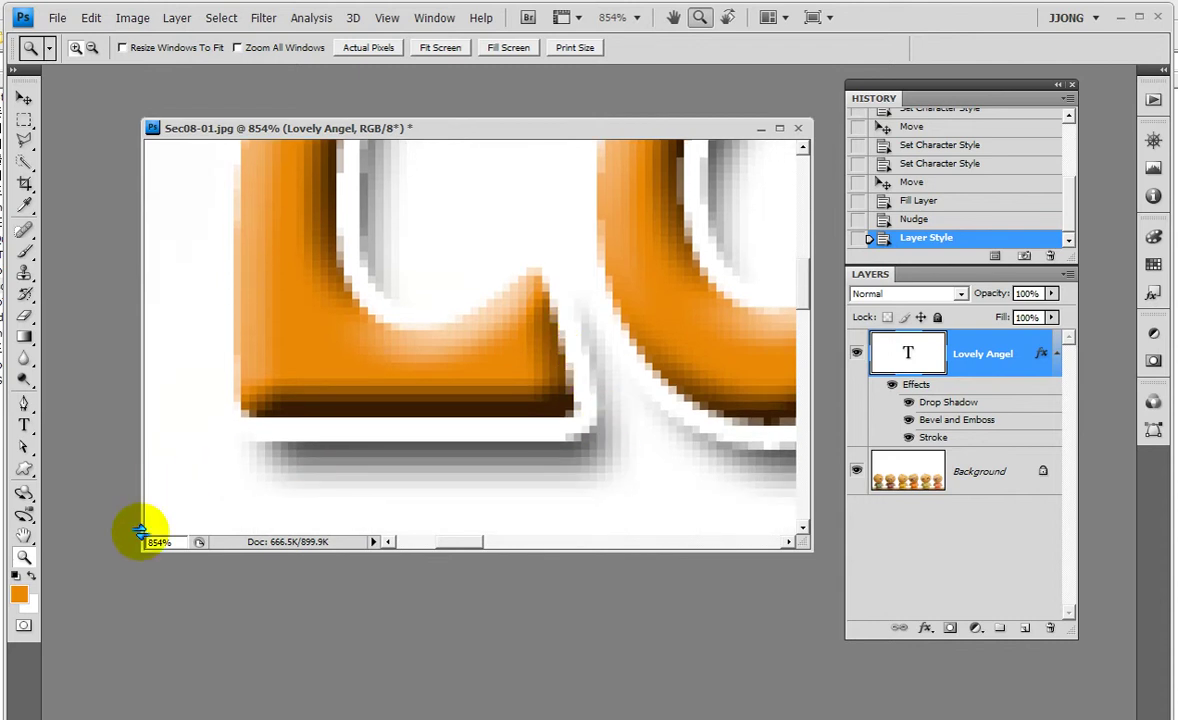
left_click_drag(142, 528, 79, 530)
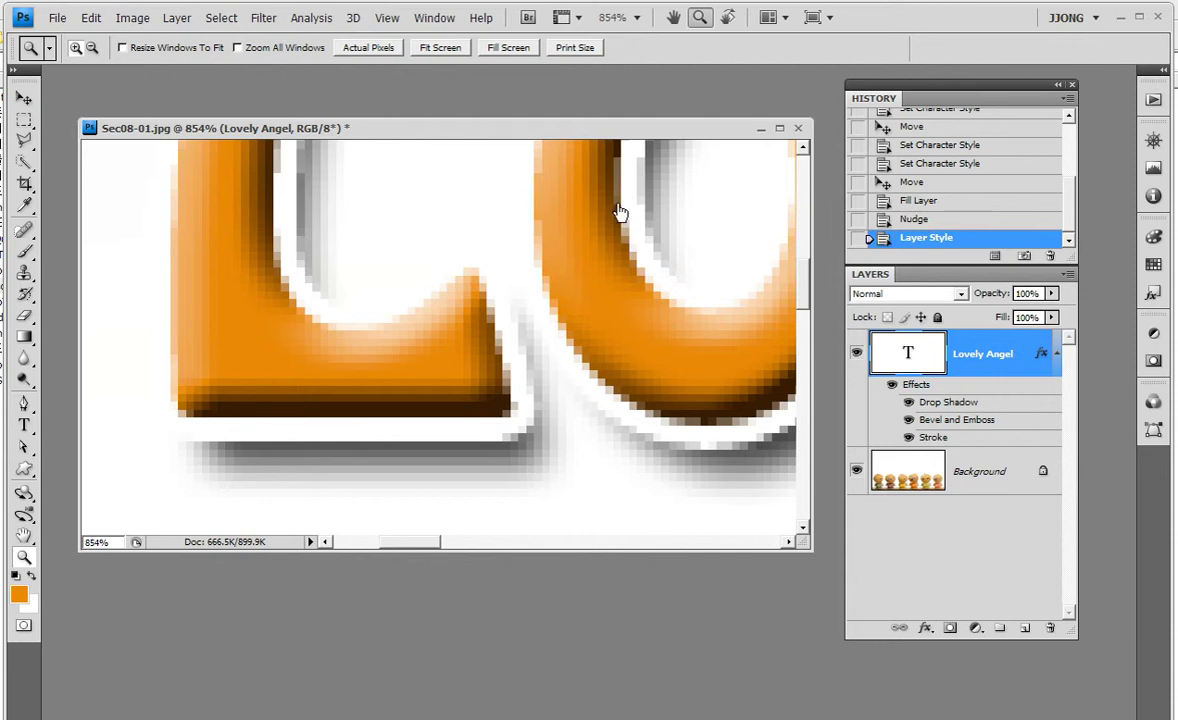
left_click(678, 182)
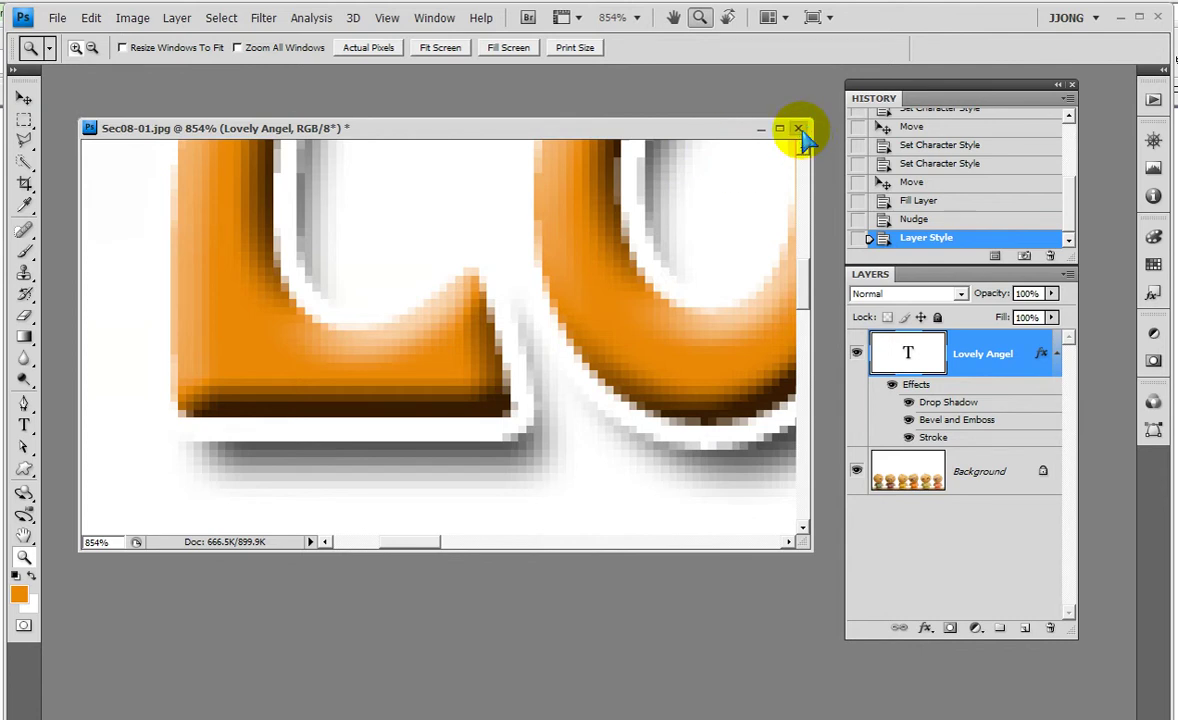
Step: Close Lovely Angel without saving, then open Sec08-02.jpg and Sec08-03.jpg
left_click(799, 130)
left_click(588, 296)
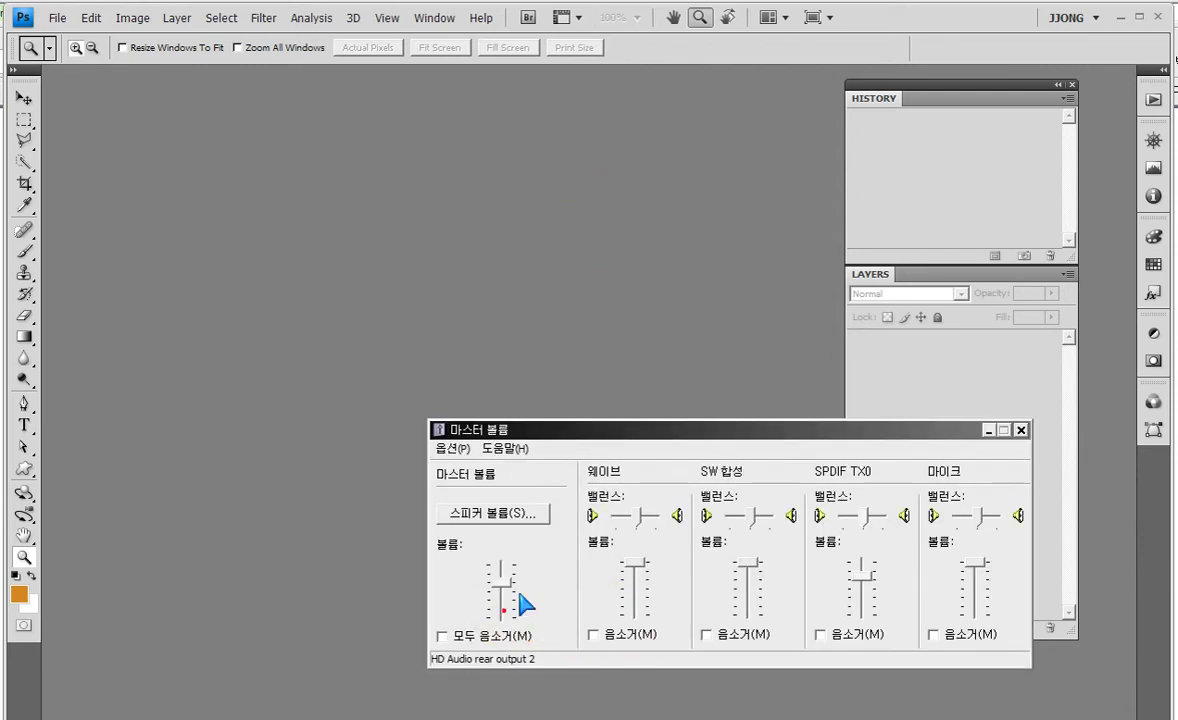
double_click(410, 339)
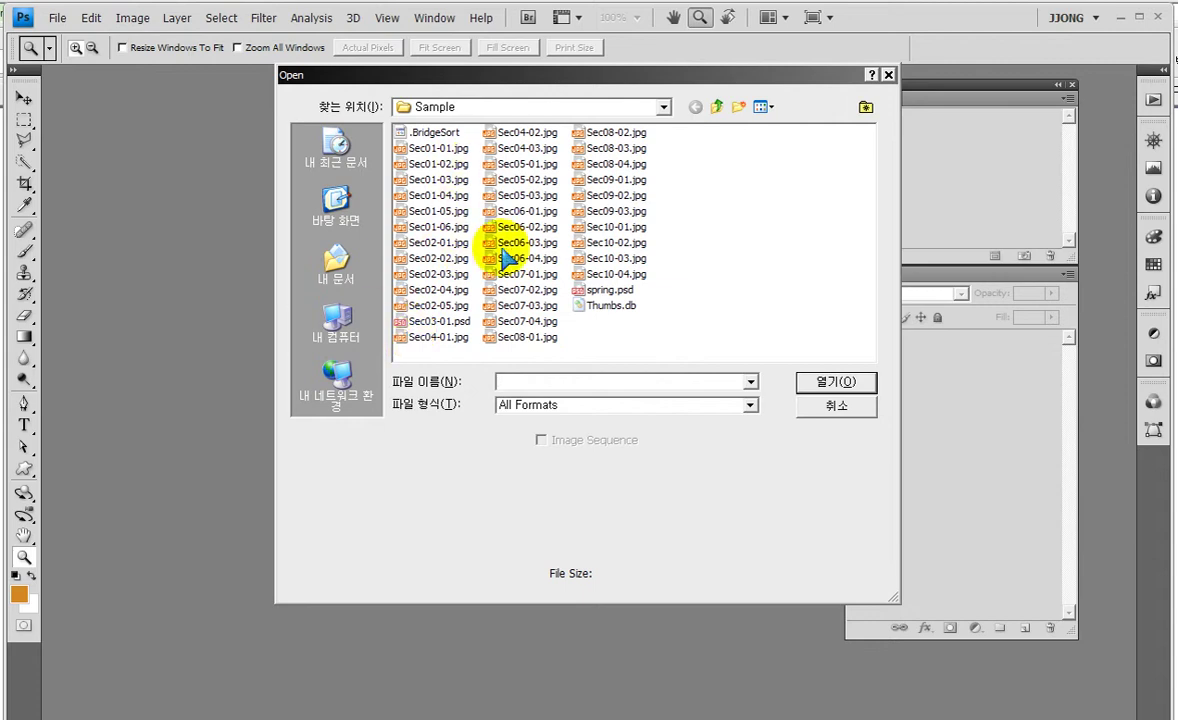
left_click(610, 148)
left_click(836, 382)
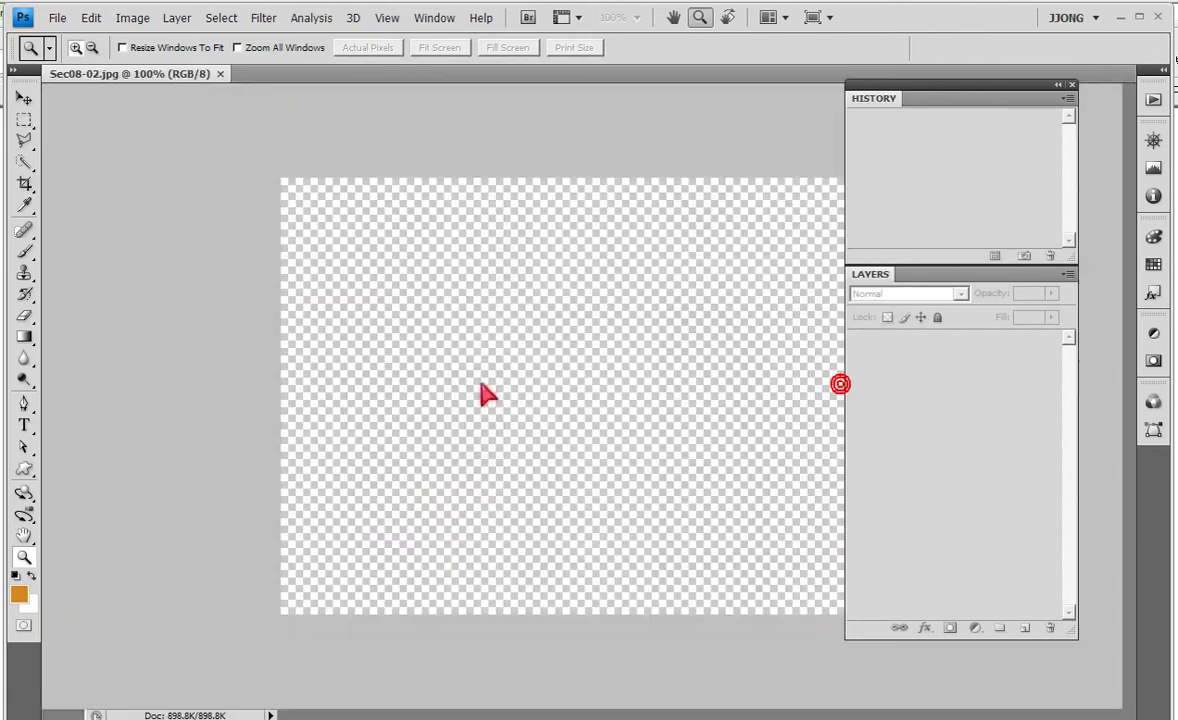
Step: Float Sec08-03 in its own enlarged window and regroup the History and Layers panels
mouse_move(289, 75)
left_mouse_down()
mouse_move(105, 72)
mouse_move(591, 215)
left_mouse_up()
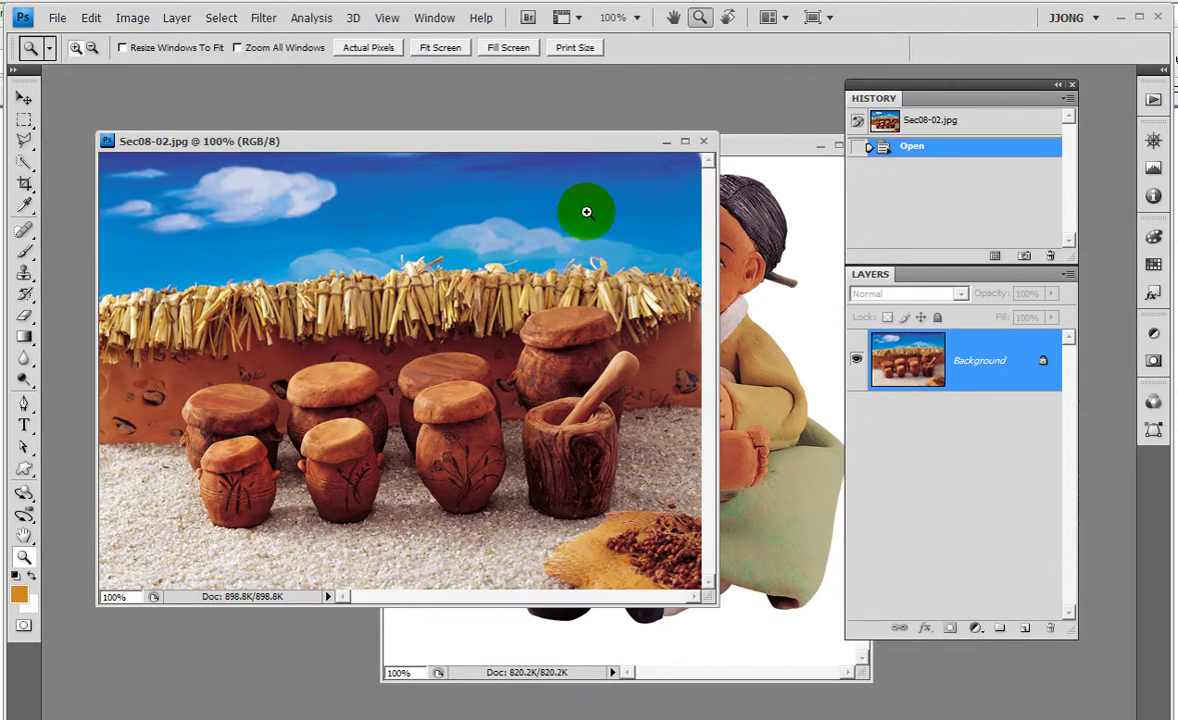
left_click_drag(752, 150, 746, 215)
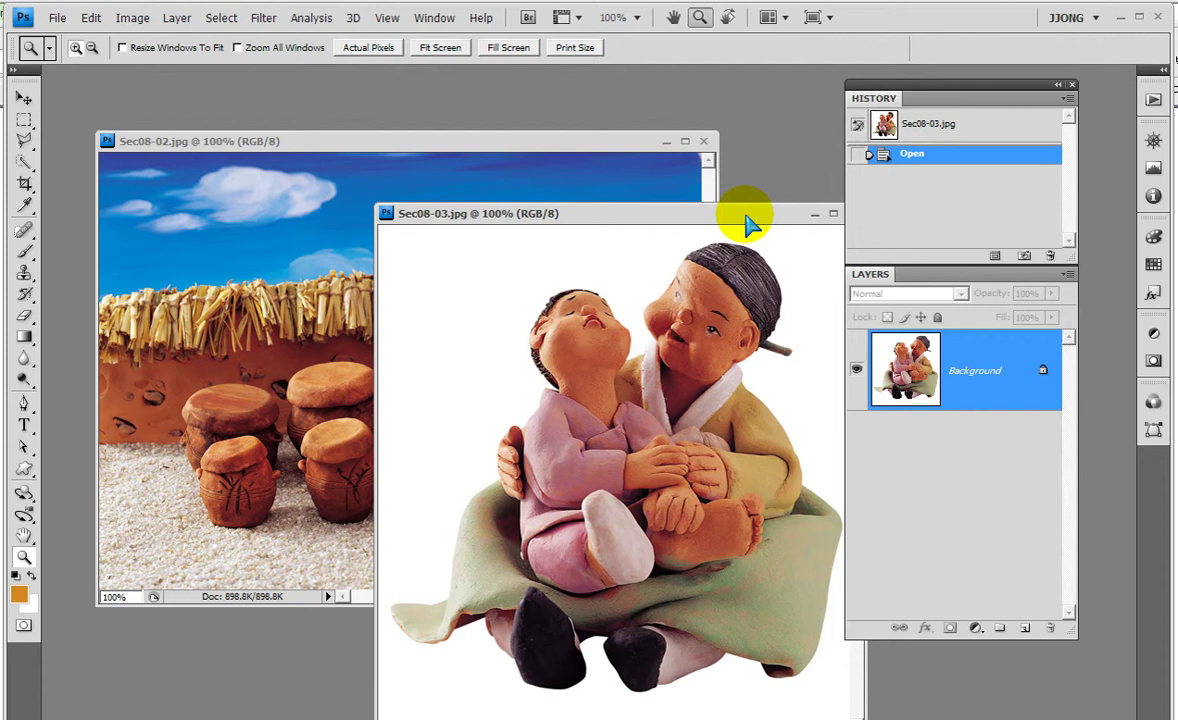
double_click(387, 207)
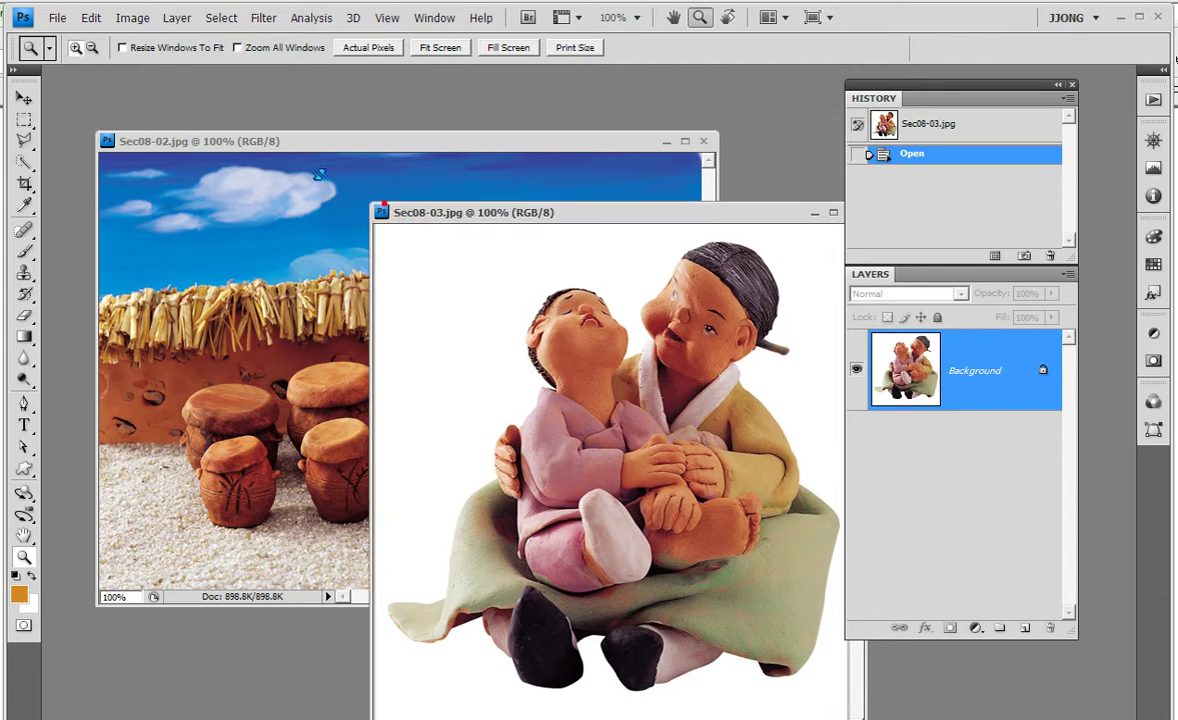
left_click_drag(873, 98, 985, 98)
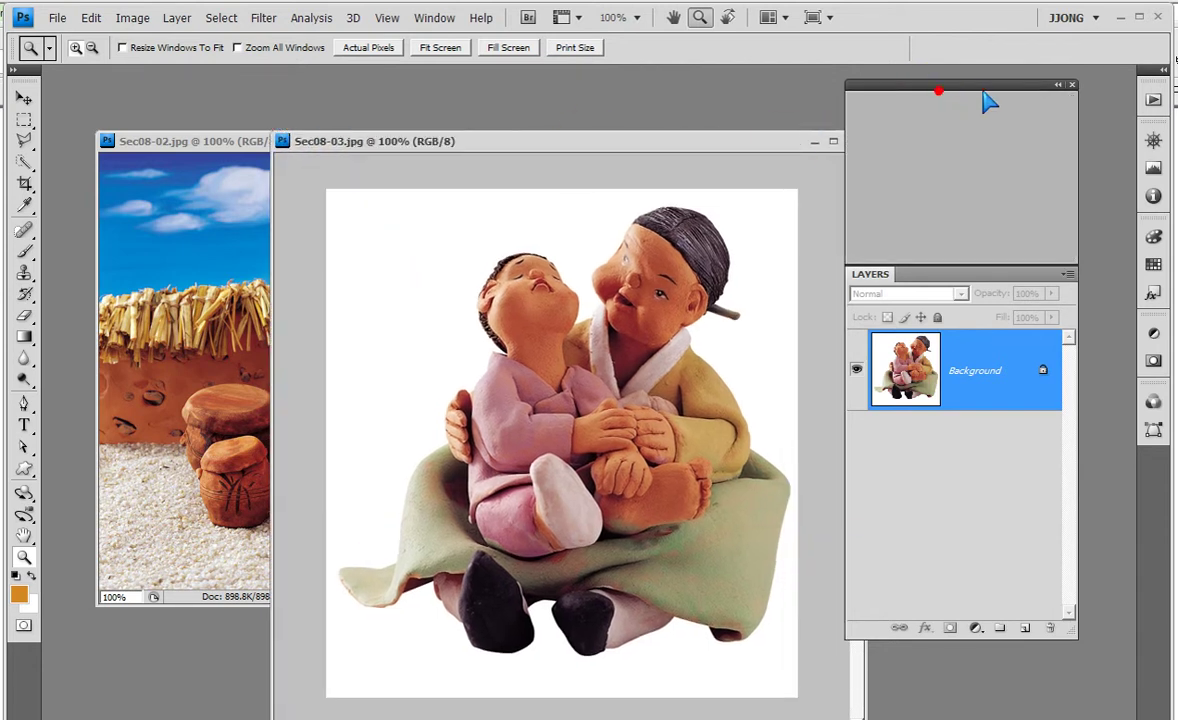
left_click_drag(869, 99, 907, 282)
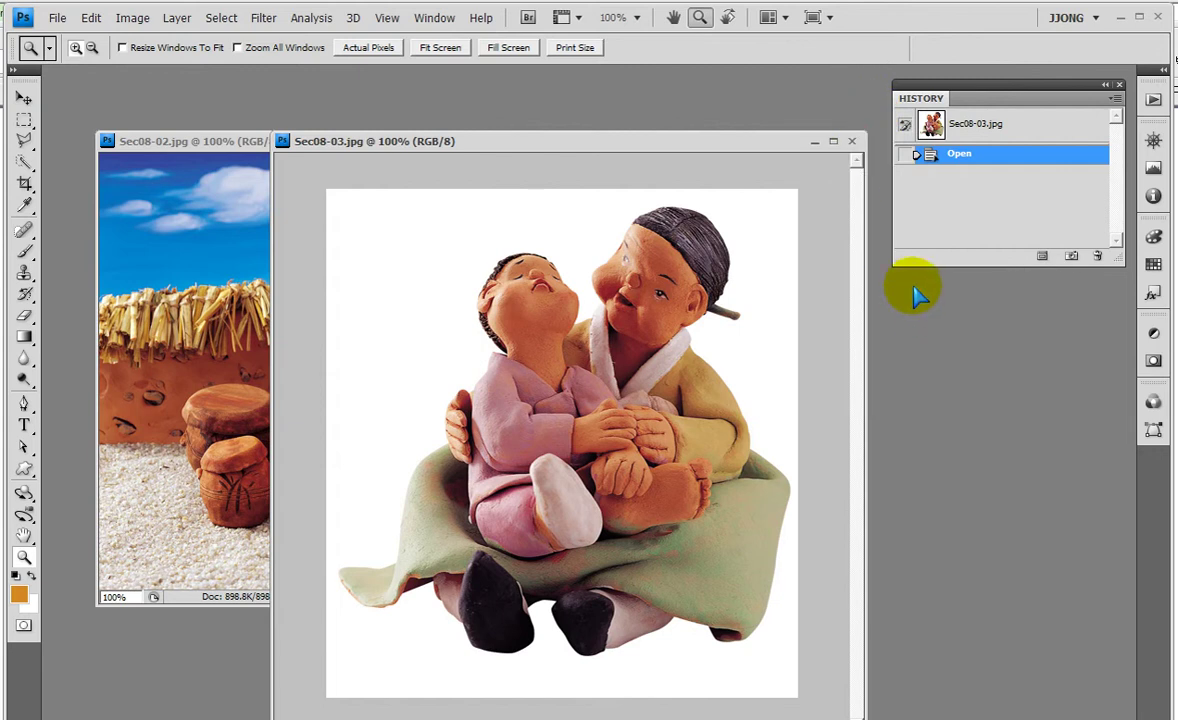
left_click_drag(692, 161, 686, 114)
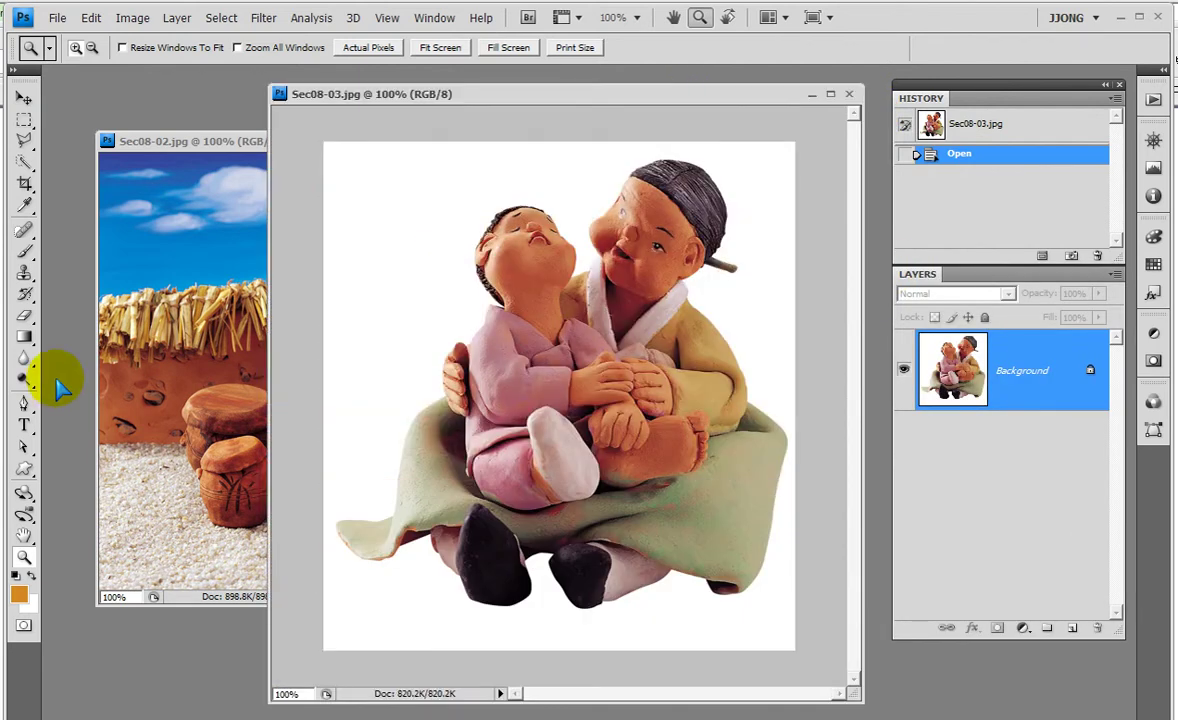
left_click_drag(30, 318, 97, 360)
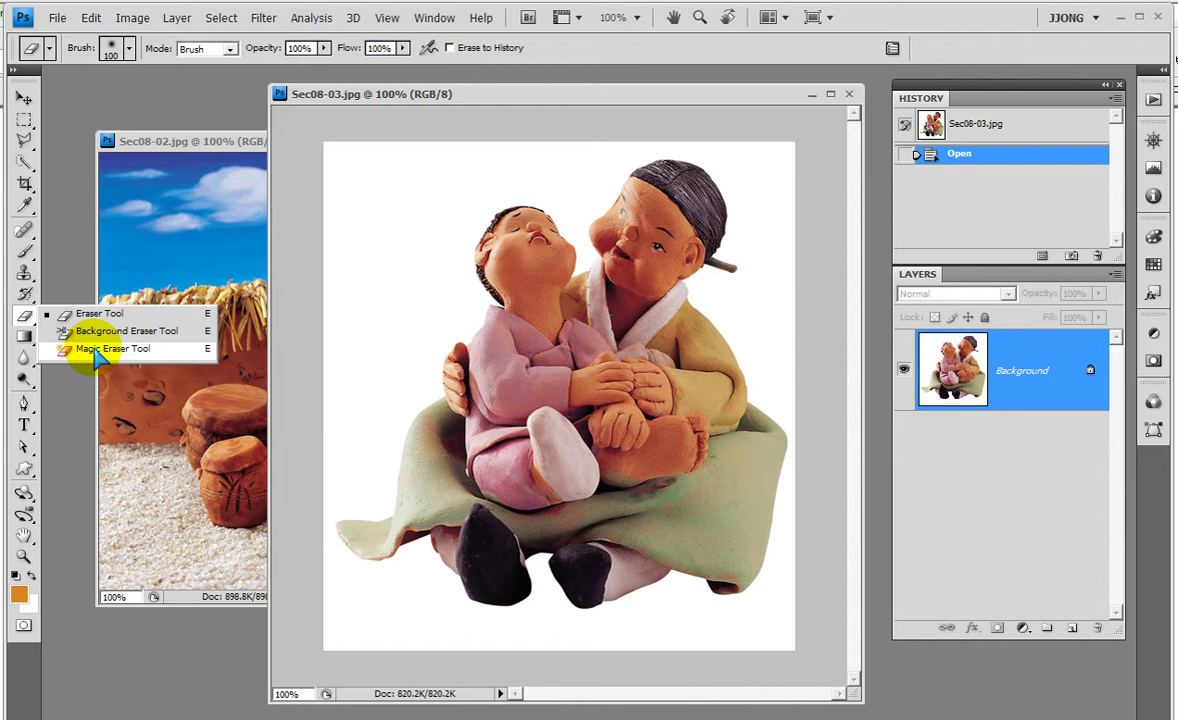
Step: Erase Sec08-03's white background with the Magic Eraser at tolerance 10, contiguous
left_click(95, 350)
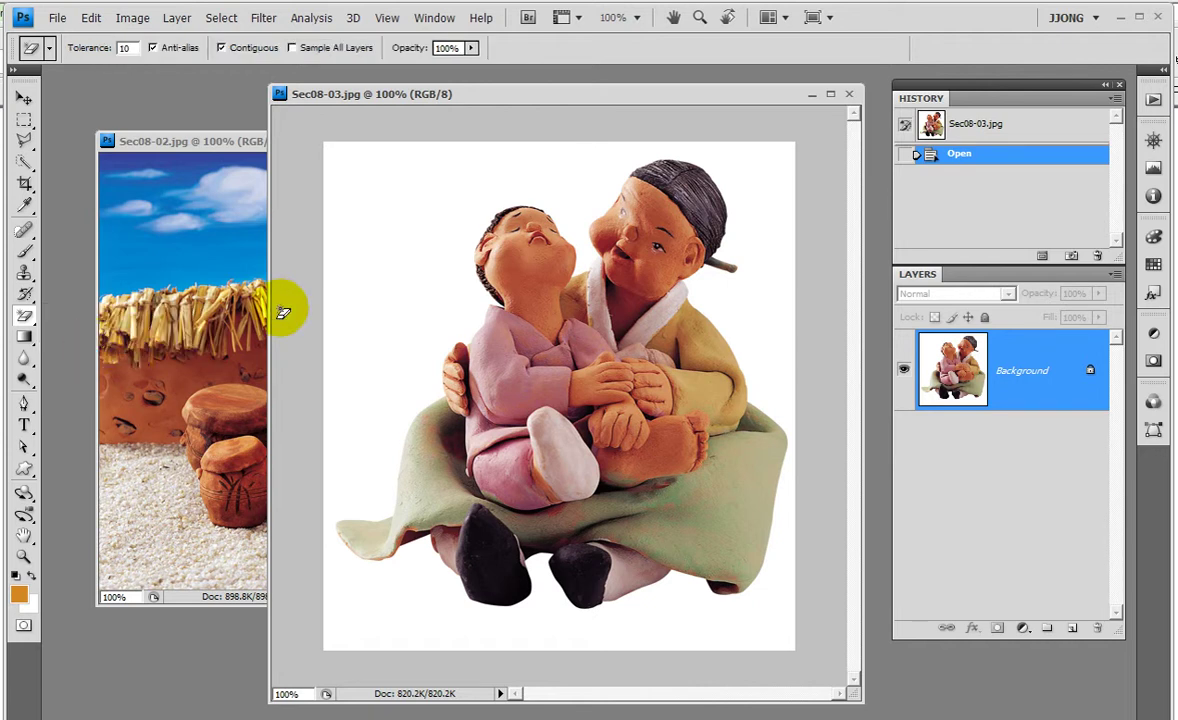
left_click(342, 264)
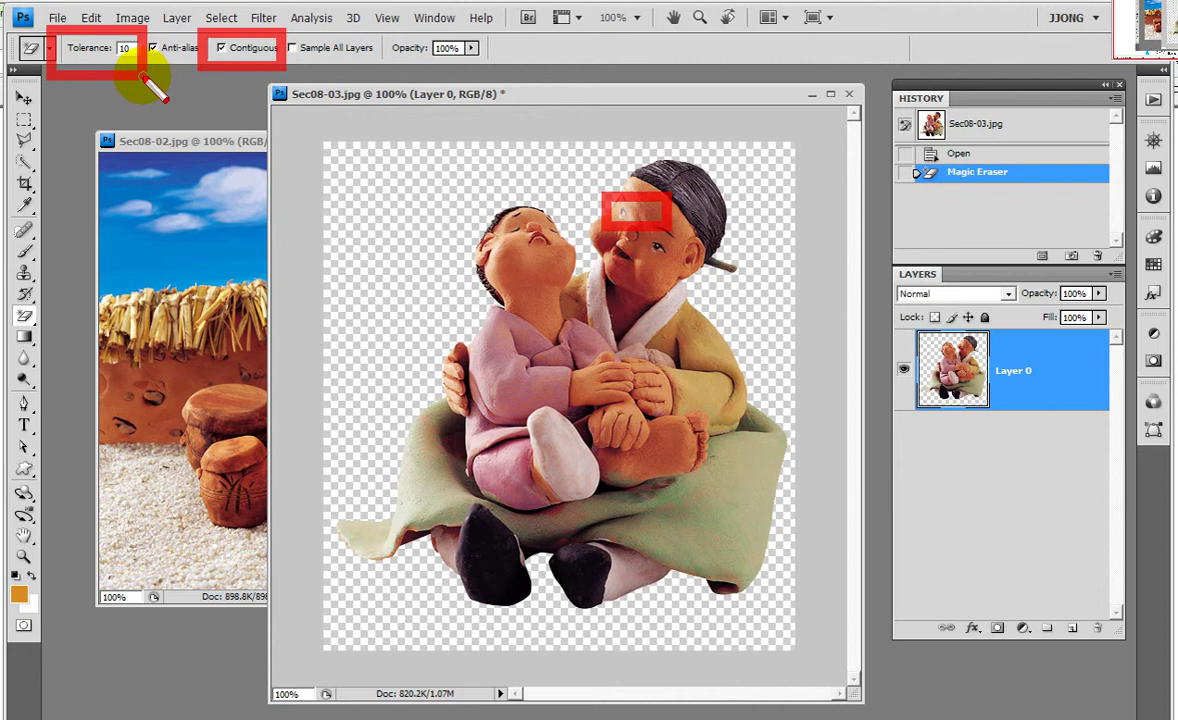
left_click(328, 166)
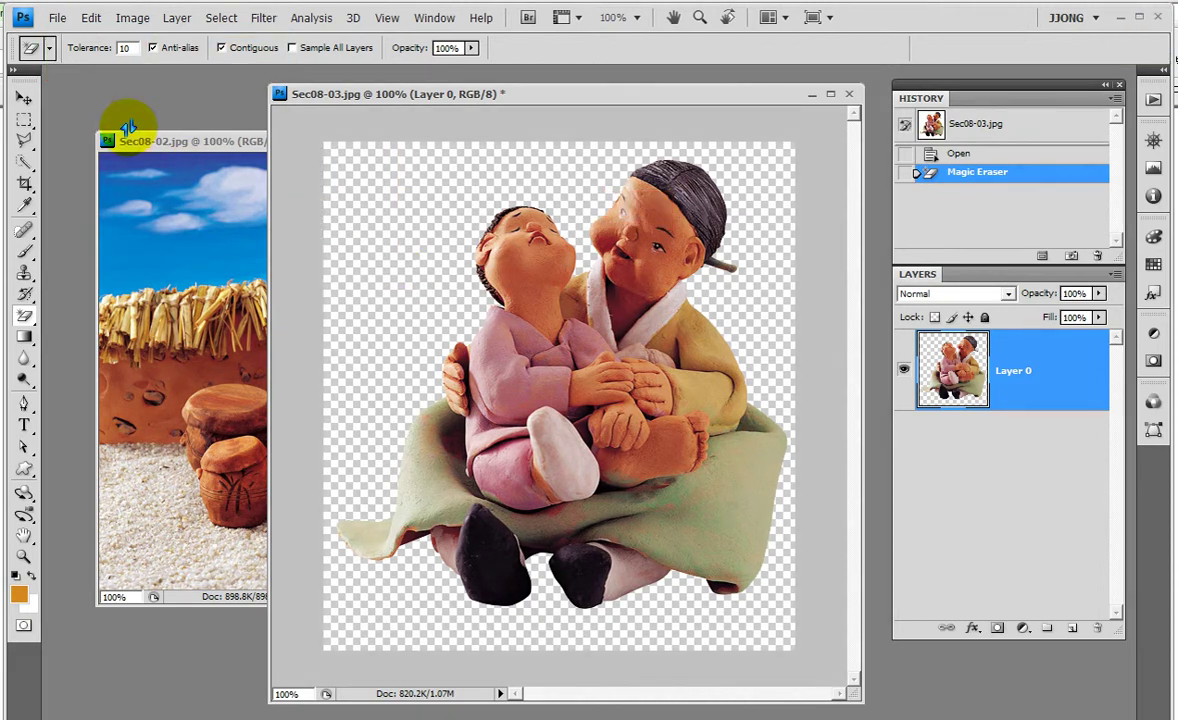
Step: Drag the cut-out clay couple into Sec08-02.jpg with the Move tool
left_click(24, 98)
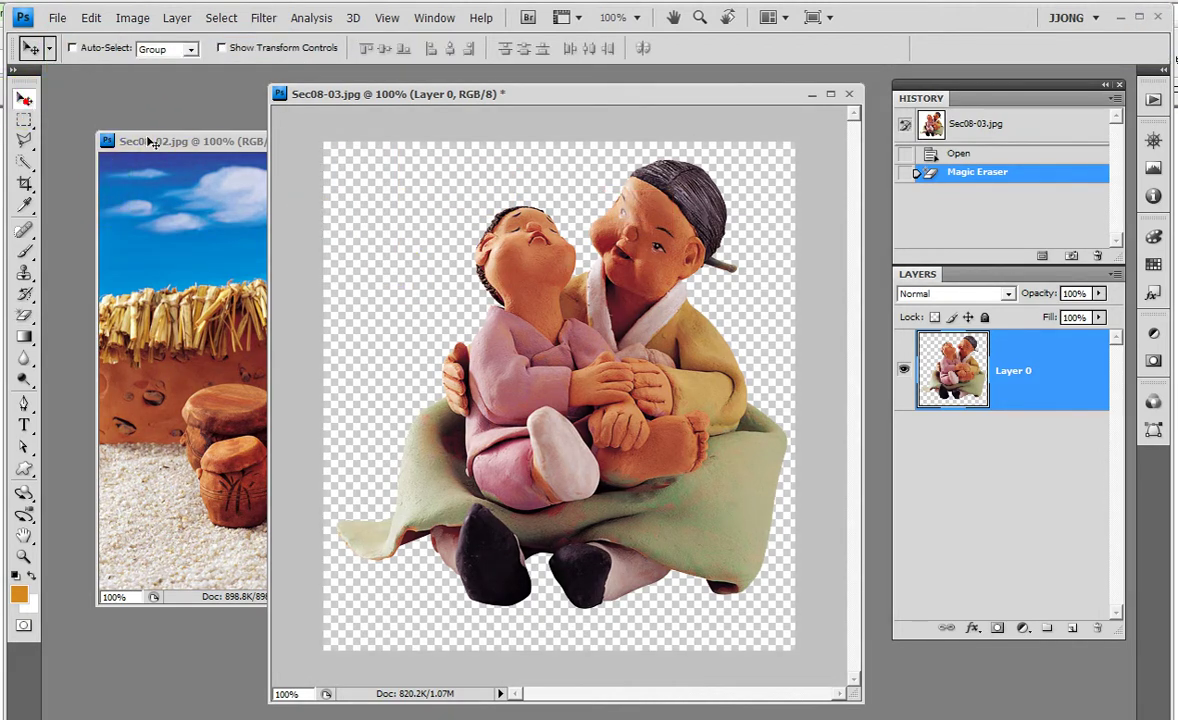
left_click_drag(556, 360, 276, 302)
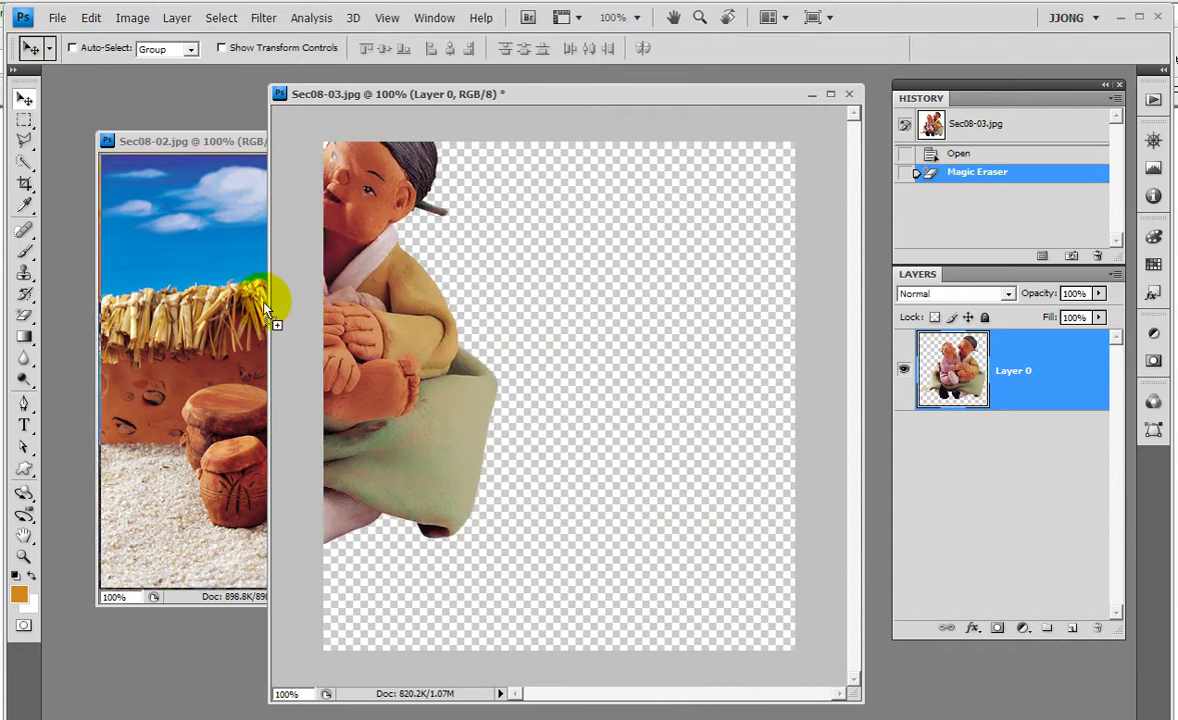
mouse_move(412, 334)
left_mouse_down()
mouse_move(603, 400)
mouse_move(190, 310)
left_mouse_up()
Step: Close Sec08-03.jpg without saving, then enlarge and reposition the Sec08-02 window
left_click(848, 94)
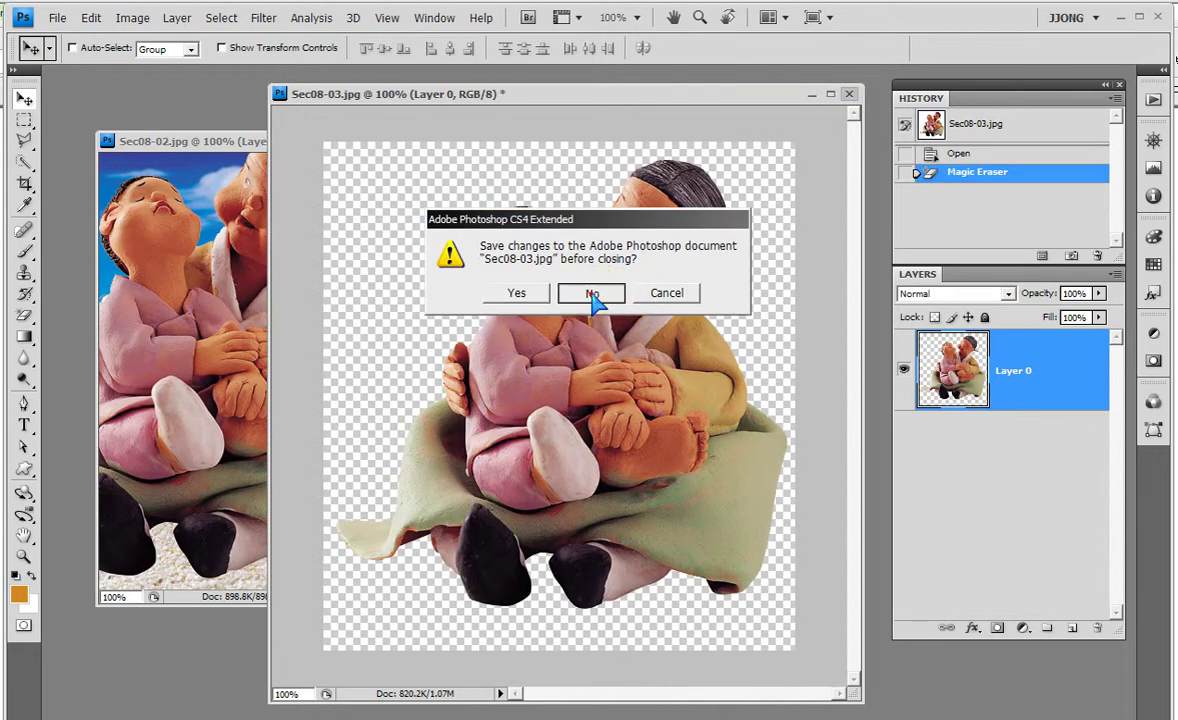
left_click(590, 292)
left_click_drag(710, 602, 851, 660)
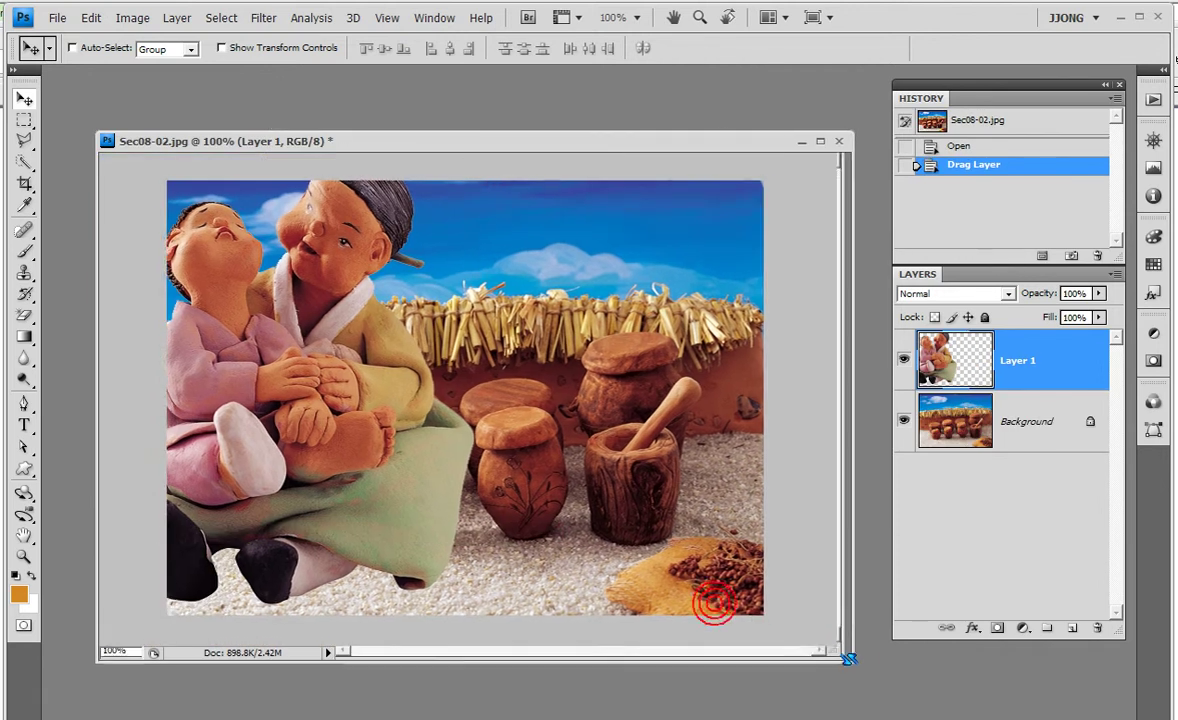
left_click_drag(410, 158, 401, 127)
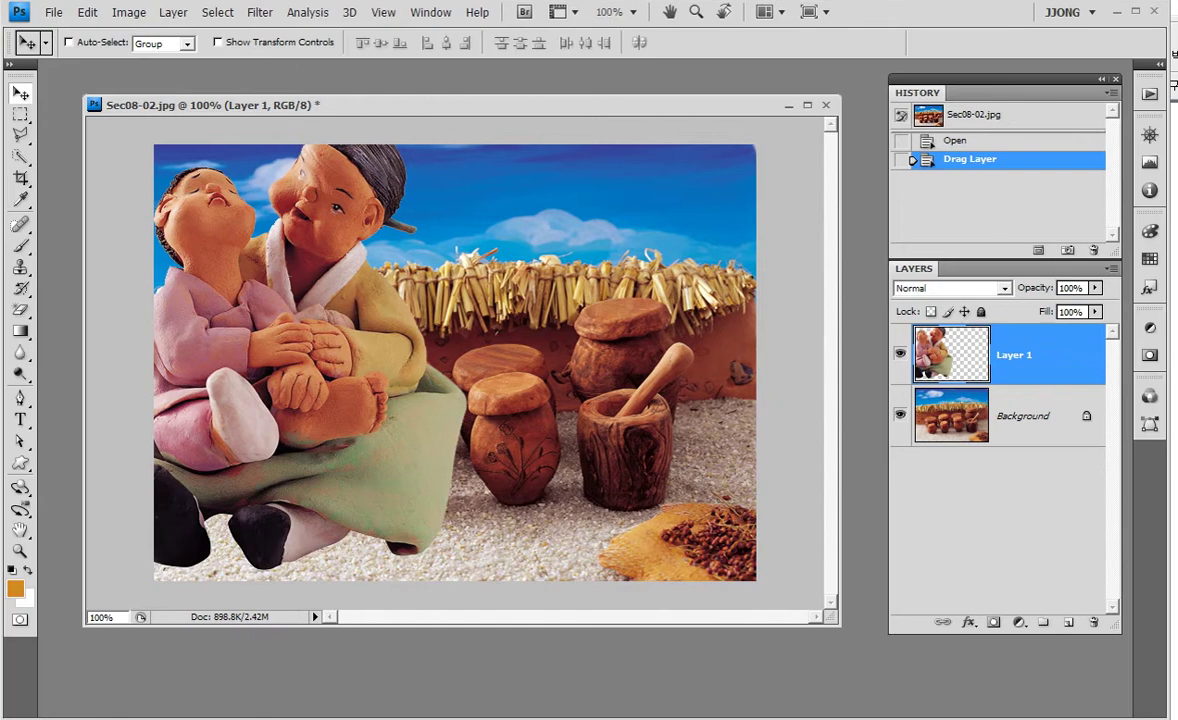
left_click(193, 320)
Step: Trial-scale and move the couple with Free Transform, then discard that transformation
left_click(340, 126)
key("ctrl+t")
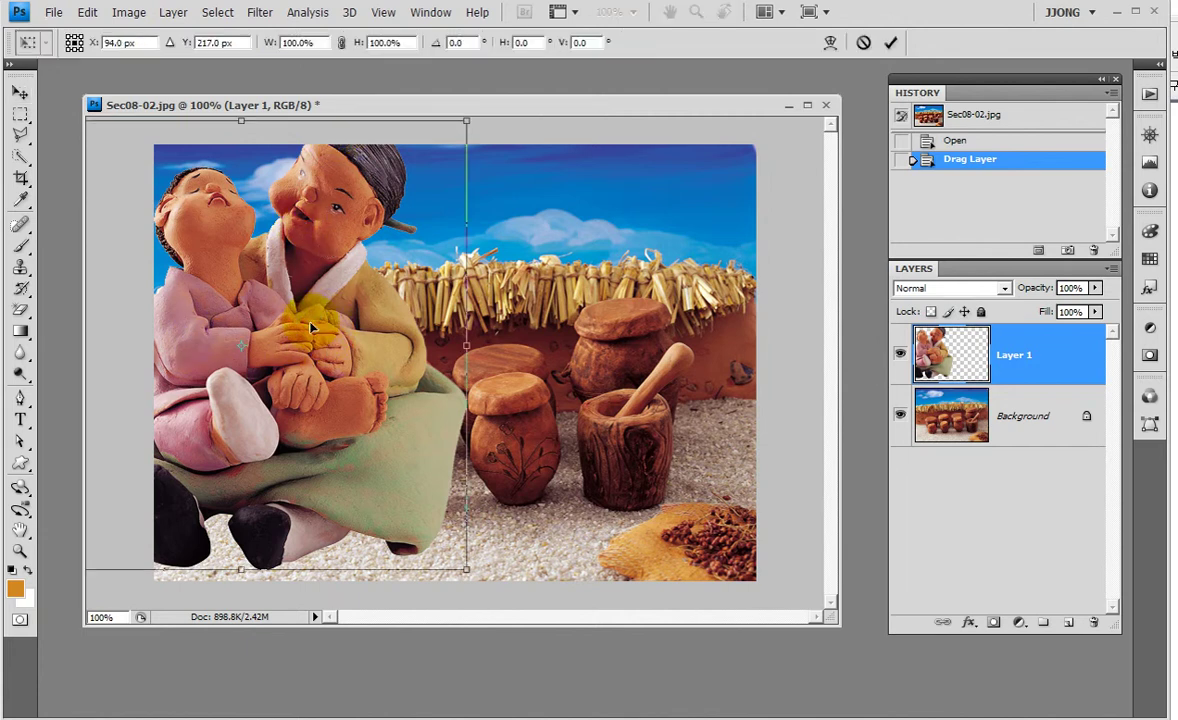
left_click_drag(466, 120, 318, 257)
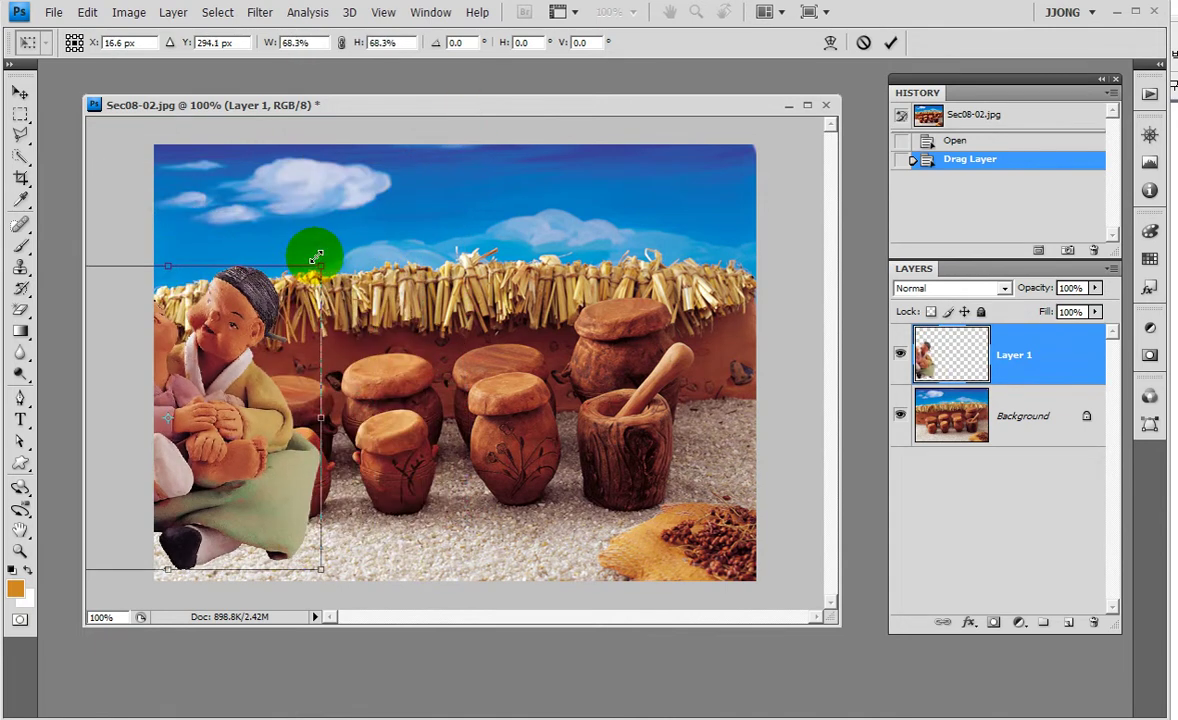
left_click_drag(230, 400, 455, 335)
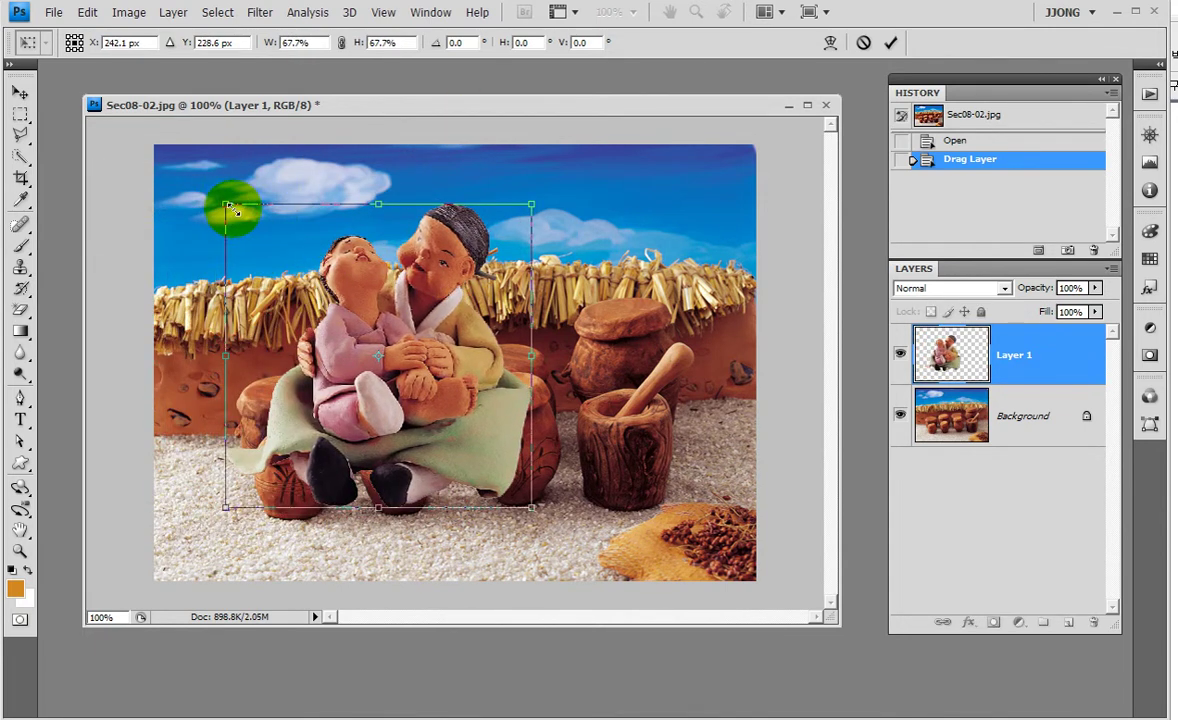
left_click_drag(229, 208, 285, 268)
left_click_drag(383, 337, 273, 393)
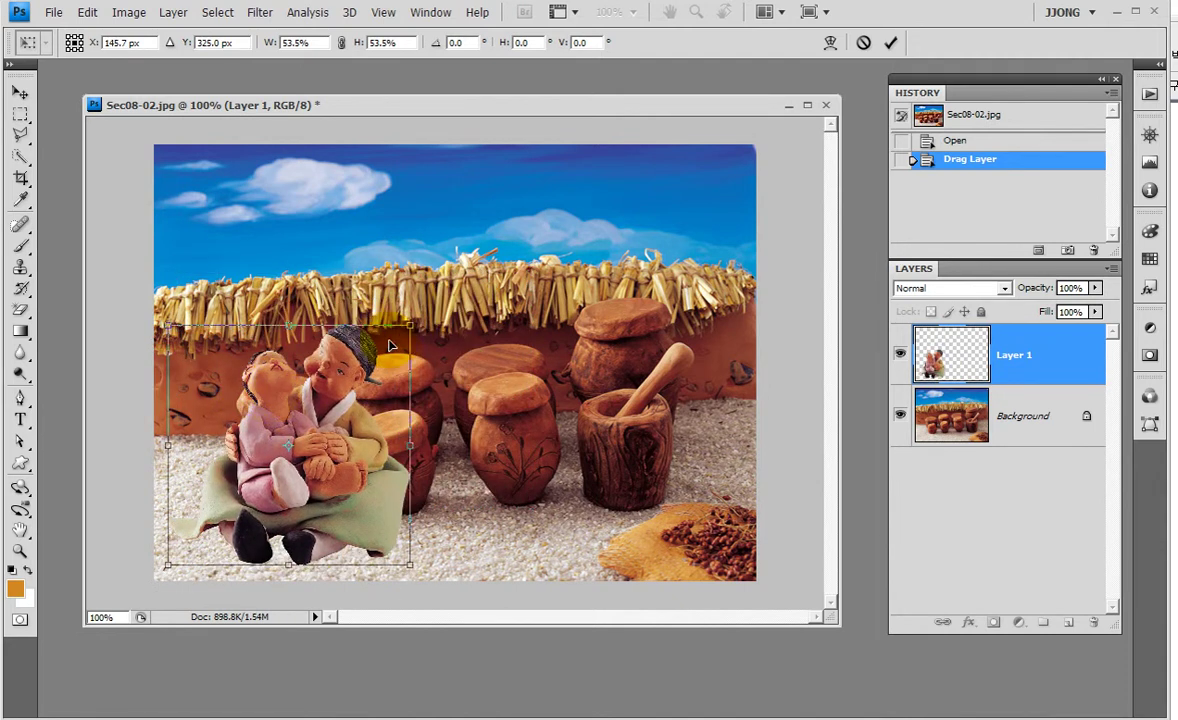
left_click_drag(408, 330, 418, 317)
left_click(20, 549)
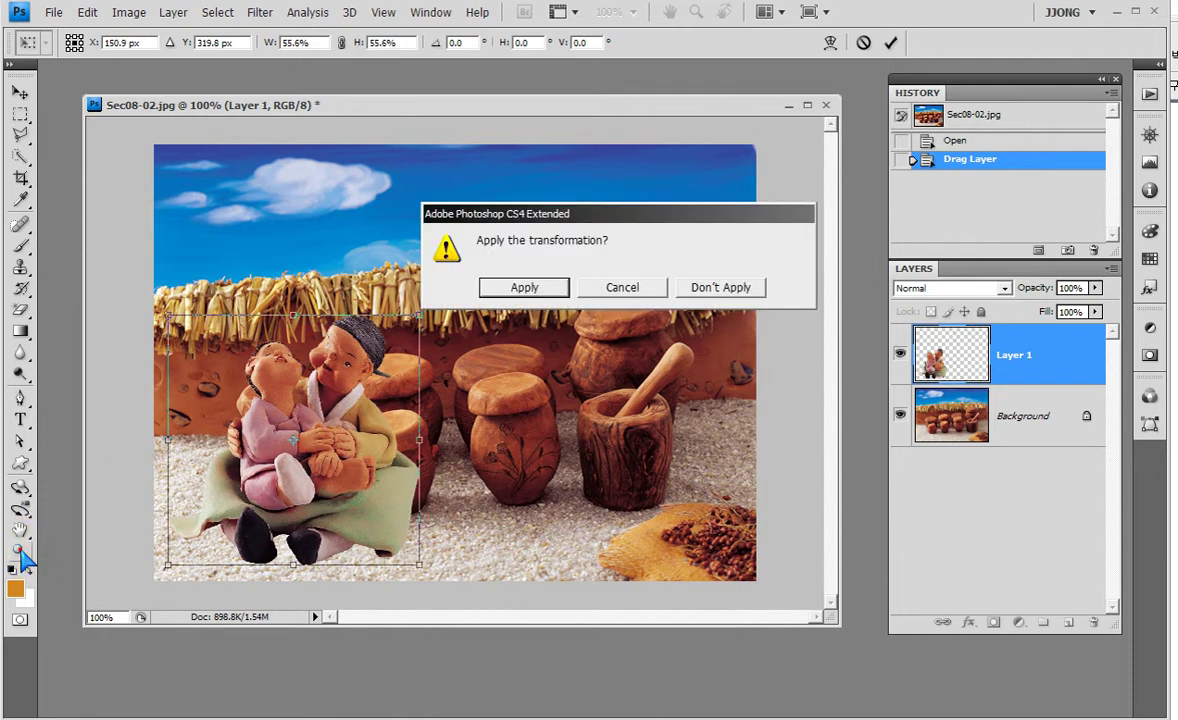
left_click(742, 288)
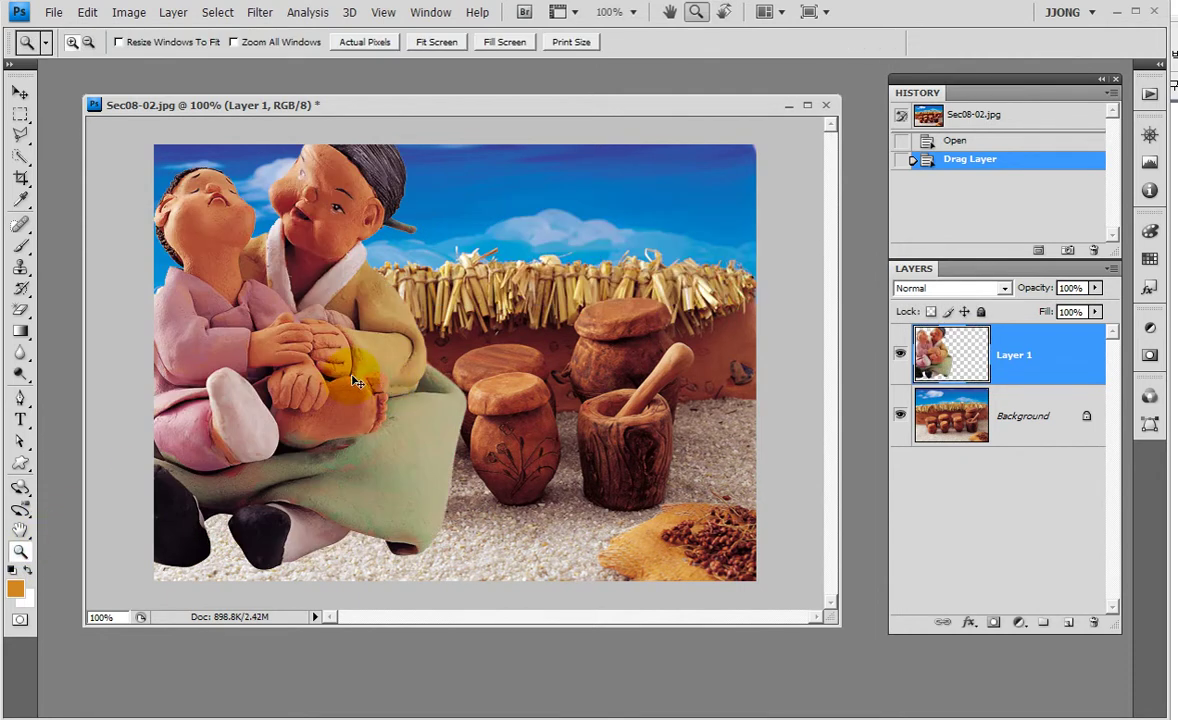
Step: Scale the couple to 65.1% and position it among the jars at 66.7% view
key("ctrl+t")
left_click_drag(468, 566, 398, 480)
left_click_drag(231, 419, 416, 450)
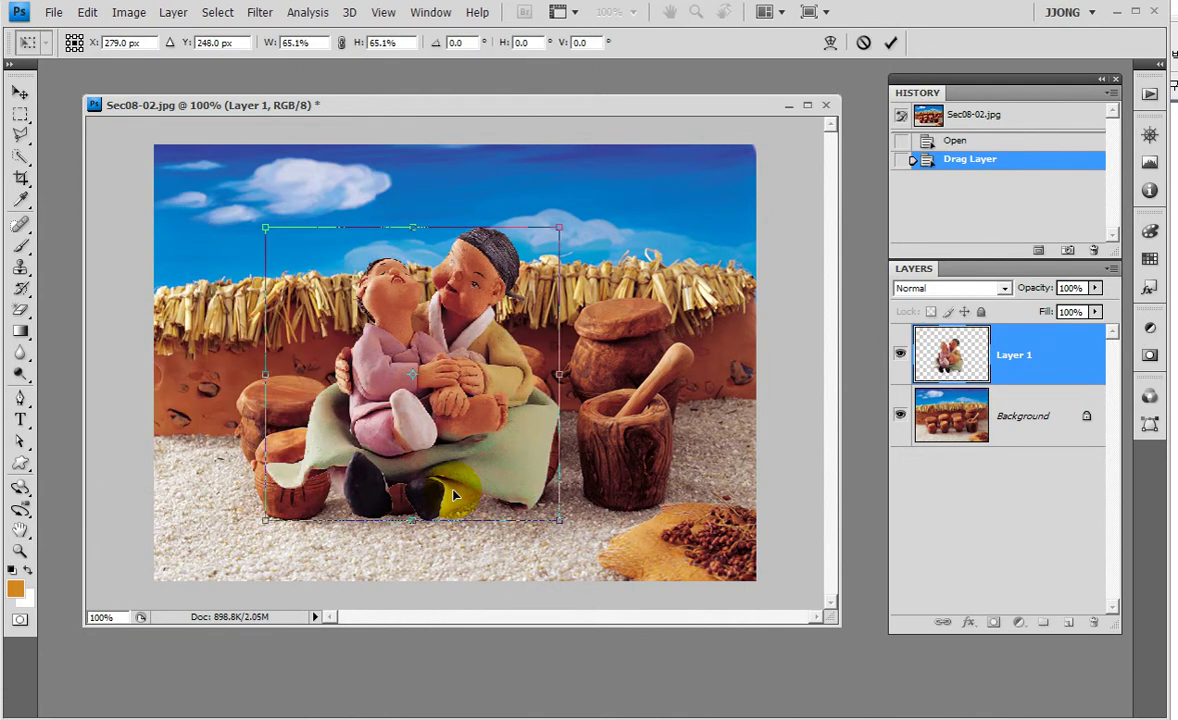
key("ctrl+minus")
mouse_move(454, 495)
left_mouse_down()
mouse_move(706, 405)
mouse_move(265, 400)
mouse_move(478, 401)
mouse_move(449, 424)
left_mouse_up()
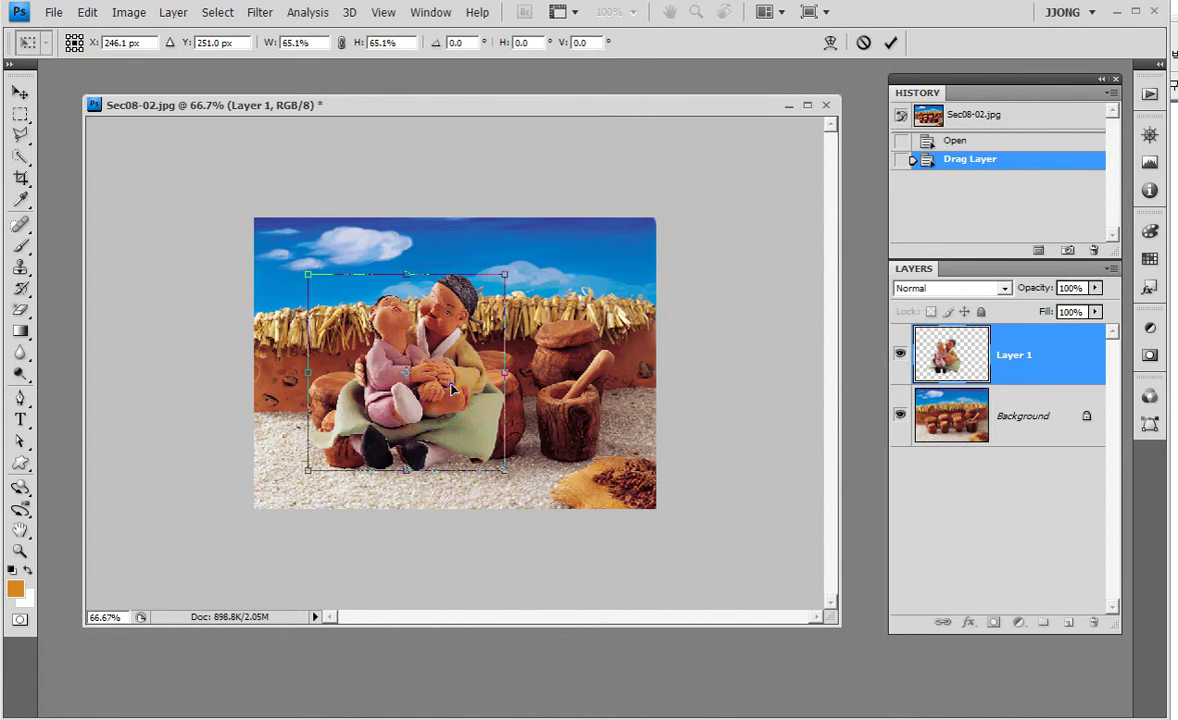
Step: Flip the couple horizontally and commit the transform
right_click(452, 390)
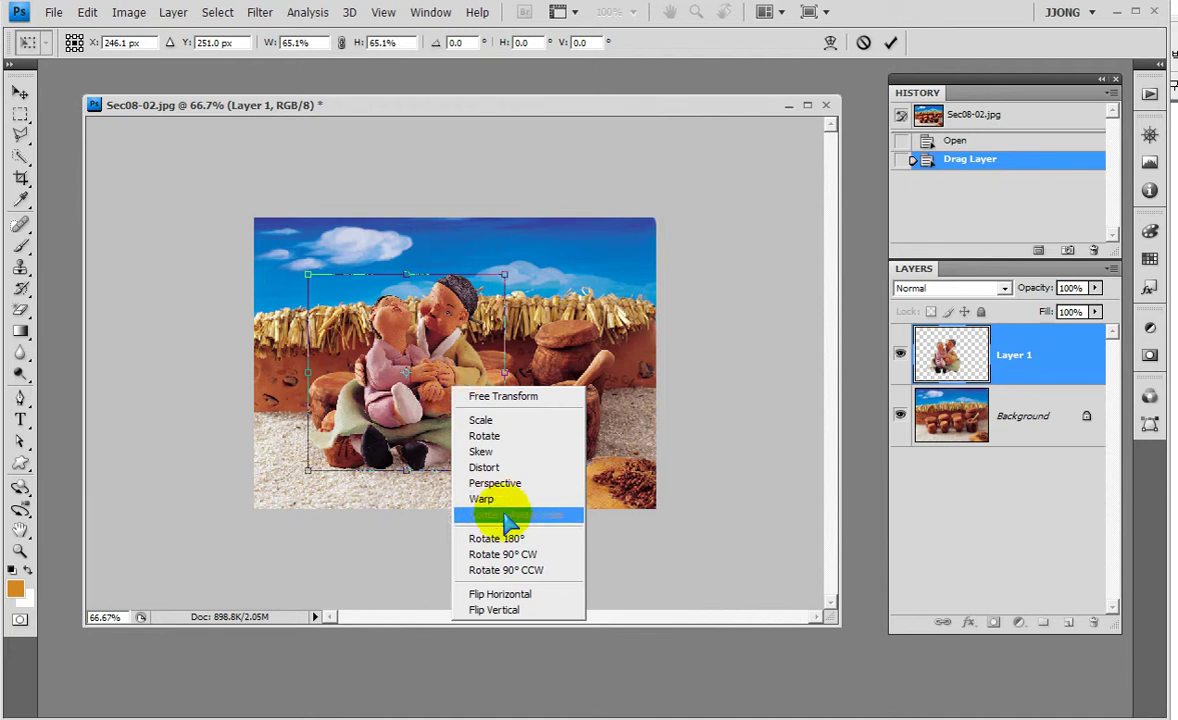
left_click(513, 597)
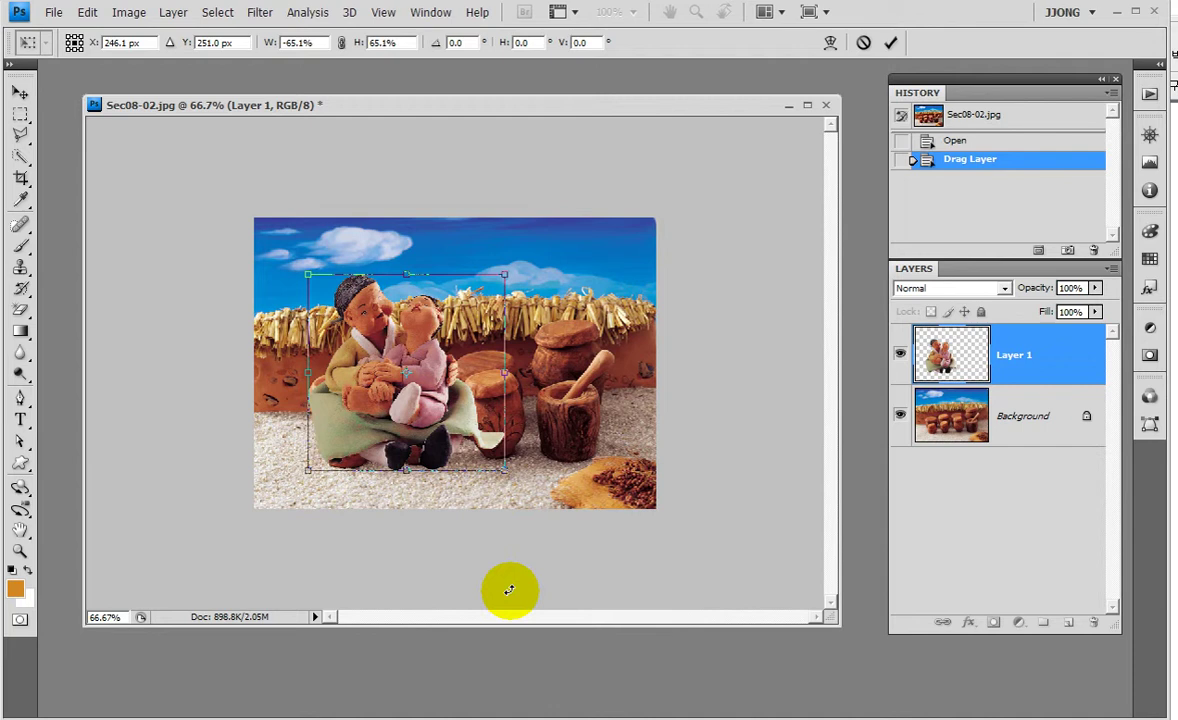
key("Return")
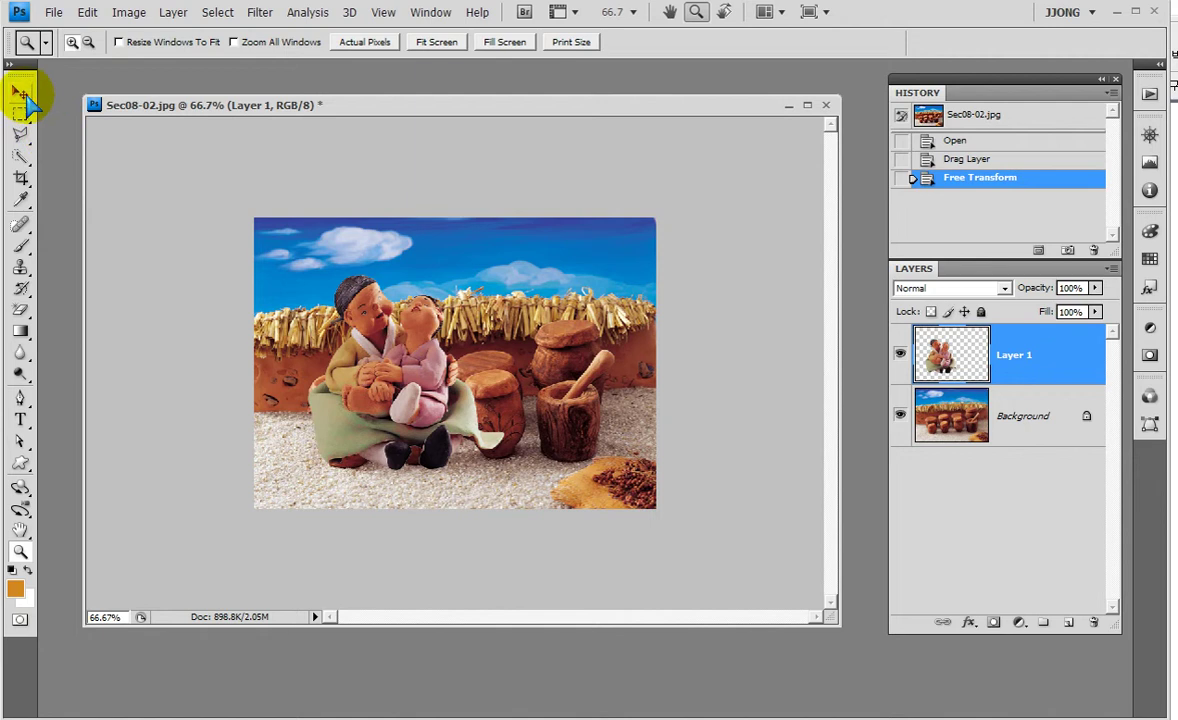
Step: Shrink the couple further and move it to the lower left of the scene
left_click(20, 93)
mouse_move(394, 357)
left_mouse_down()
mouse_move(360, 399)
mouse_move(366, 433)
left_mouse_up()
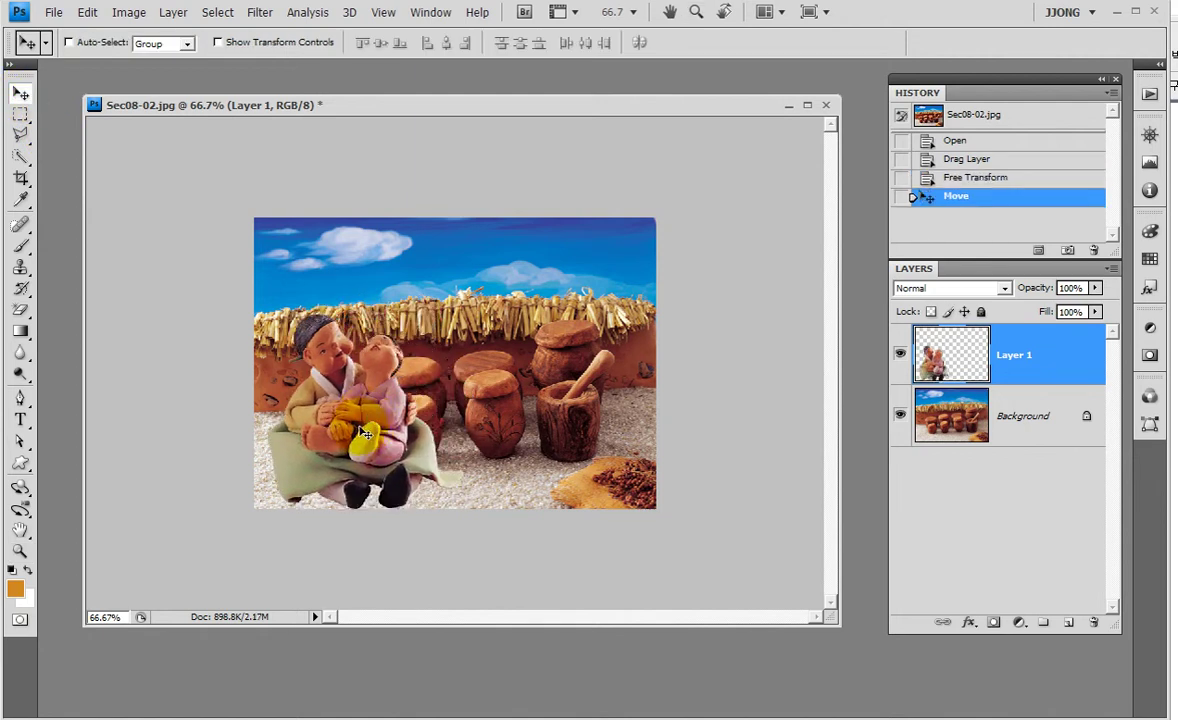
key("ctrl+t")
left_click_drag(270, 312, 312, 377)
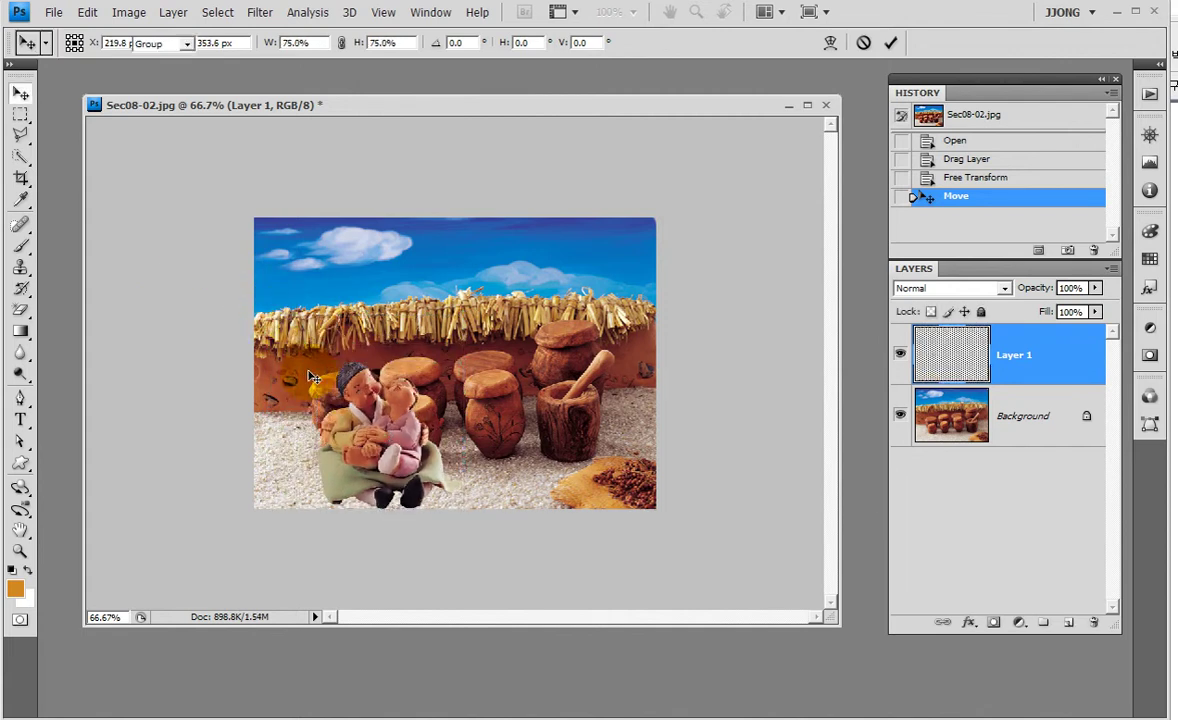
key("Return")
key("ctrl+1")
left_click_drag(313, 377, 276, 448)
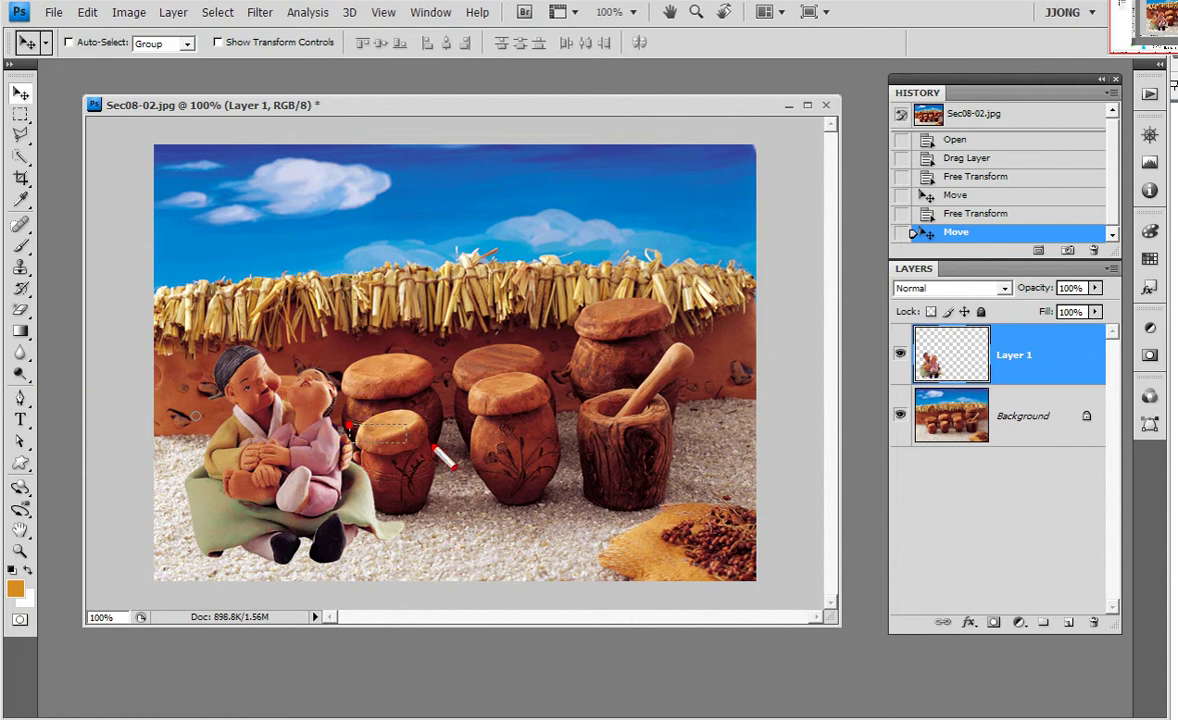
Step: Fine-tune the couple's placement so it overlaps the front jar
left_click_drag(345, 421, 530, 556)
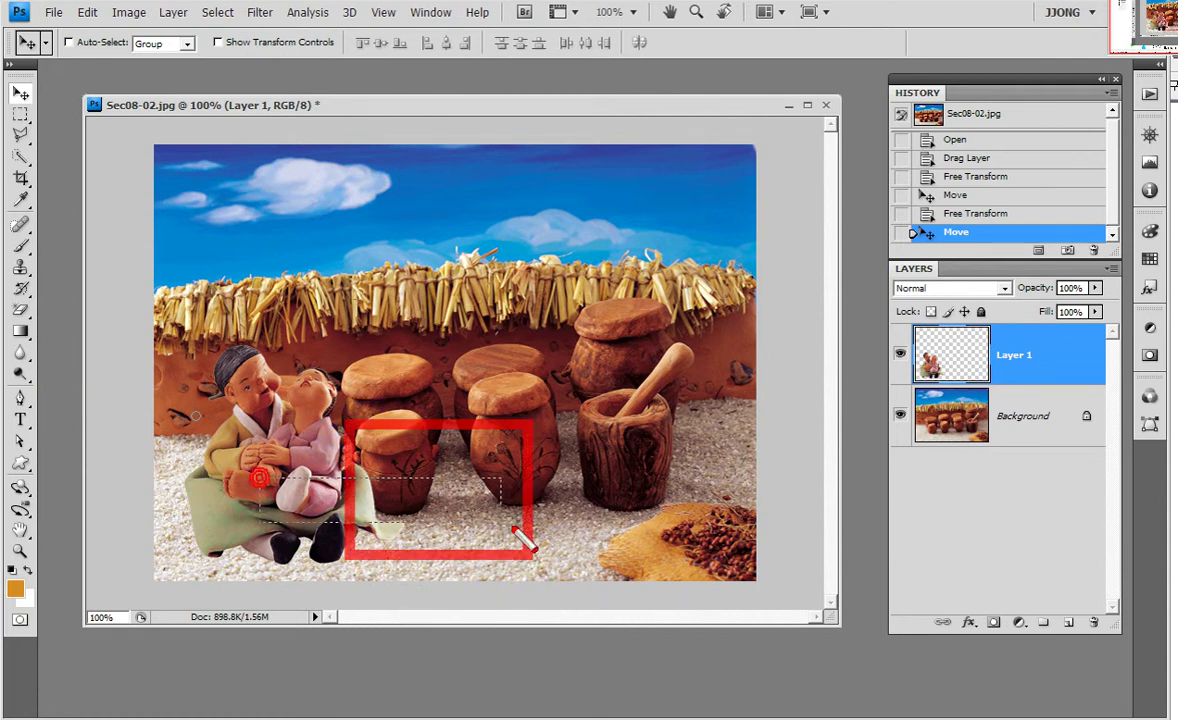
left_click_drag(568, 474, 258, 545)
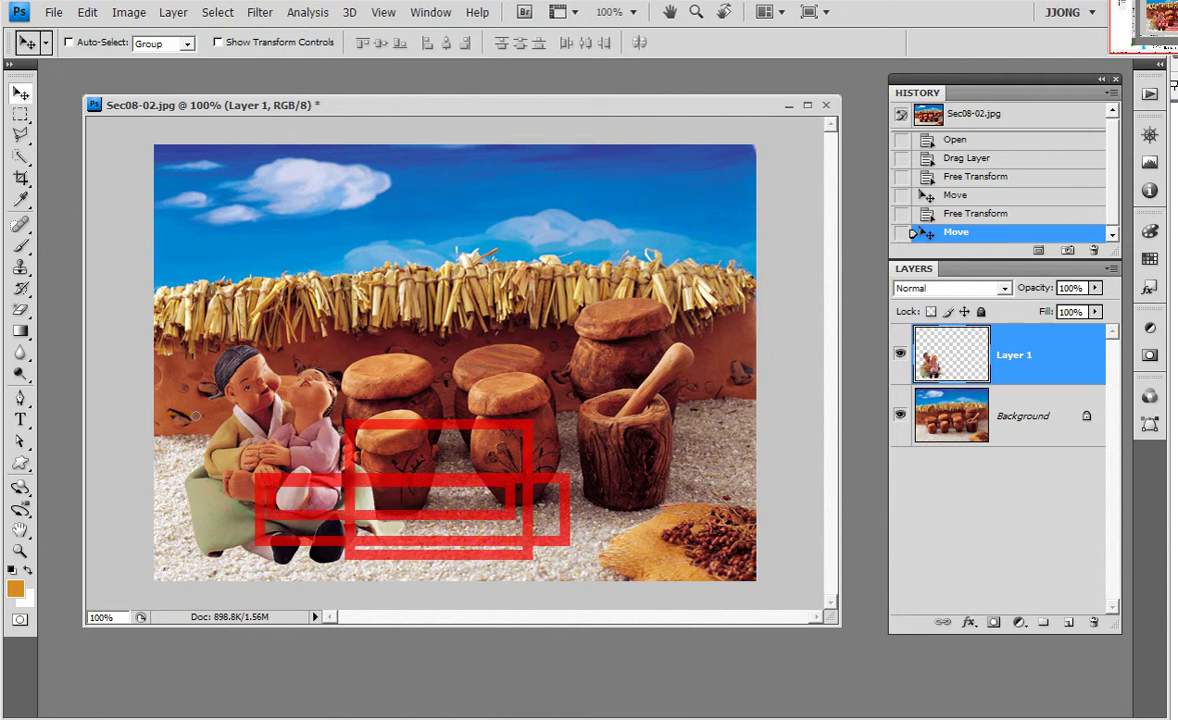
left_click_drag(258, 488, 568, 532)
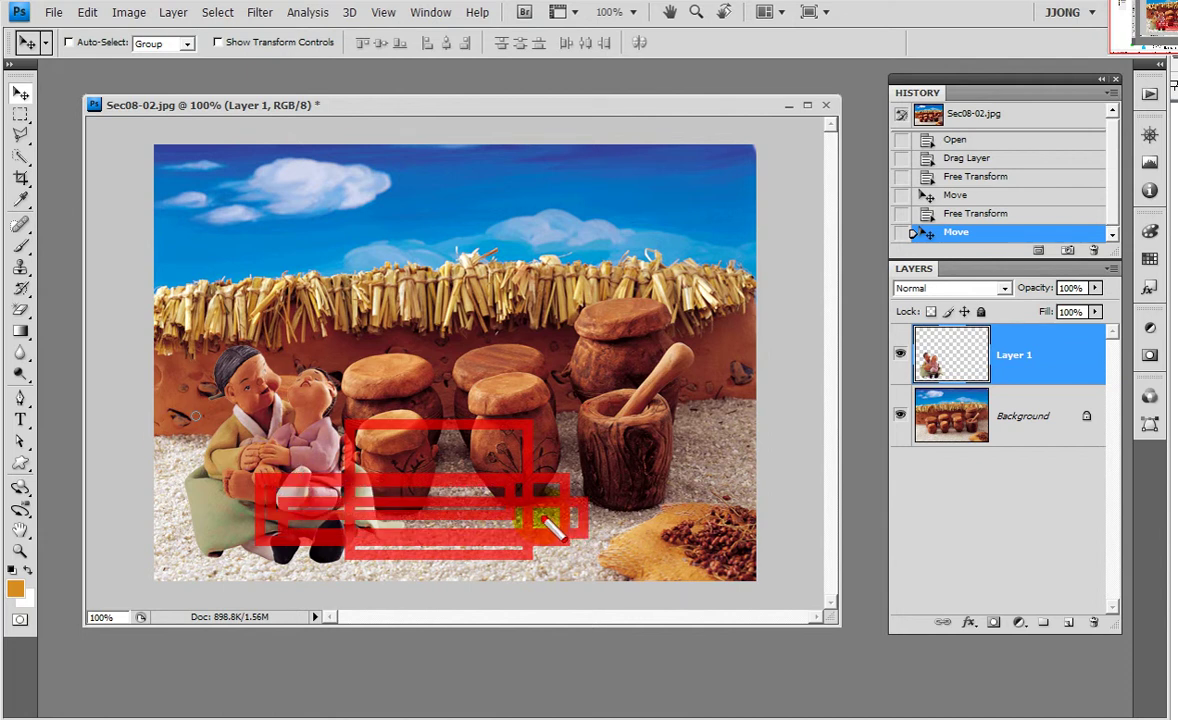
key("Escape")
left_click(968, 624)
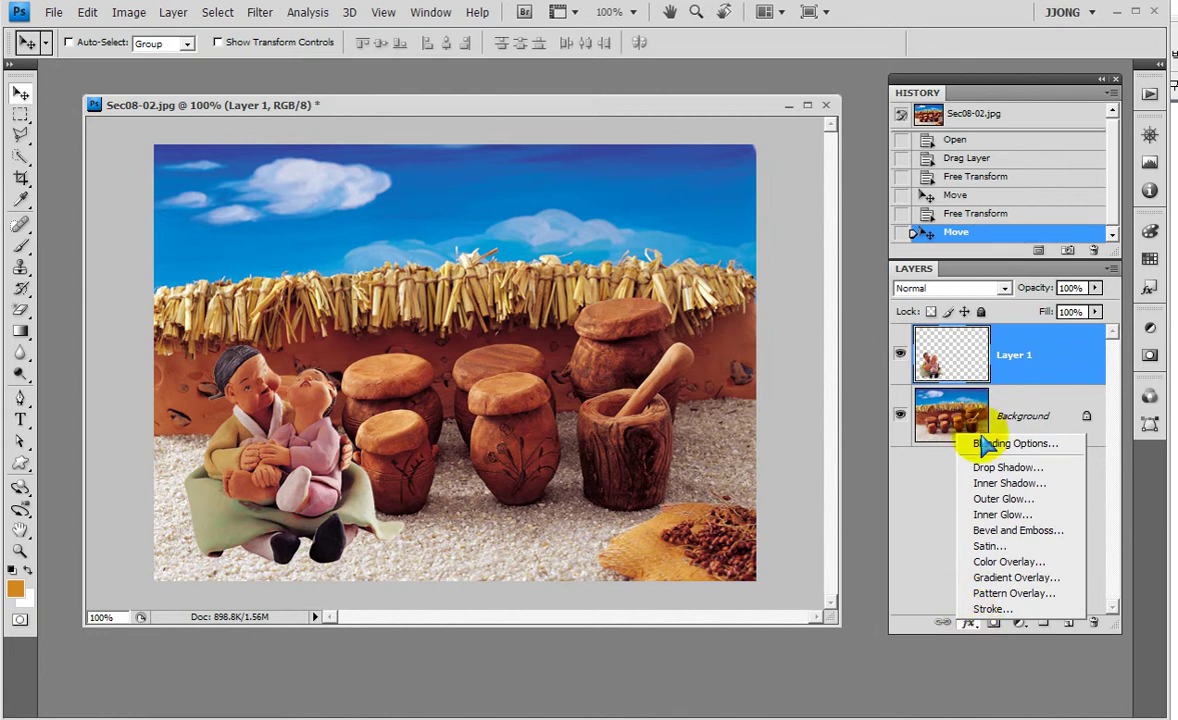
Step: Add a drop shadow to the couple with -178° angle and 82 px distance
left_click(1007, 467)
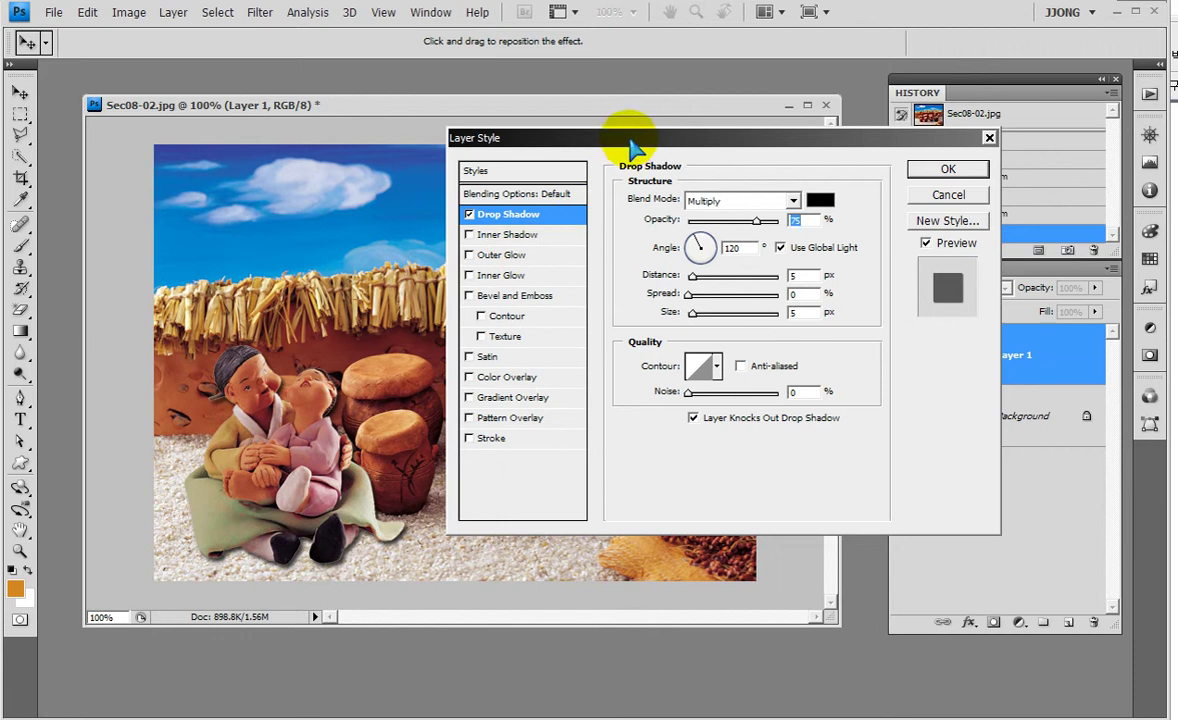
left_click_drag(631, 131, 712, 191)
mouse_move(312, 464)
left_mouse_down()
mouse_move(396, 455)
mouse_move(255, 457)
mouse_move(356, 457)
left_mouse_up()
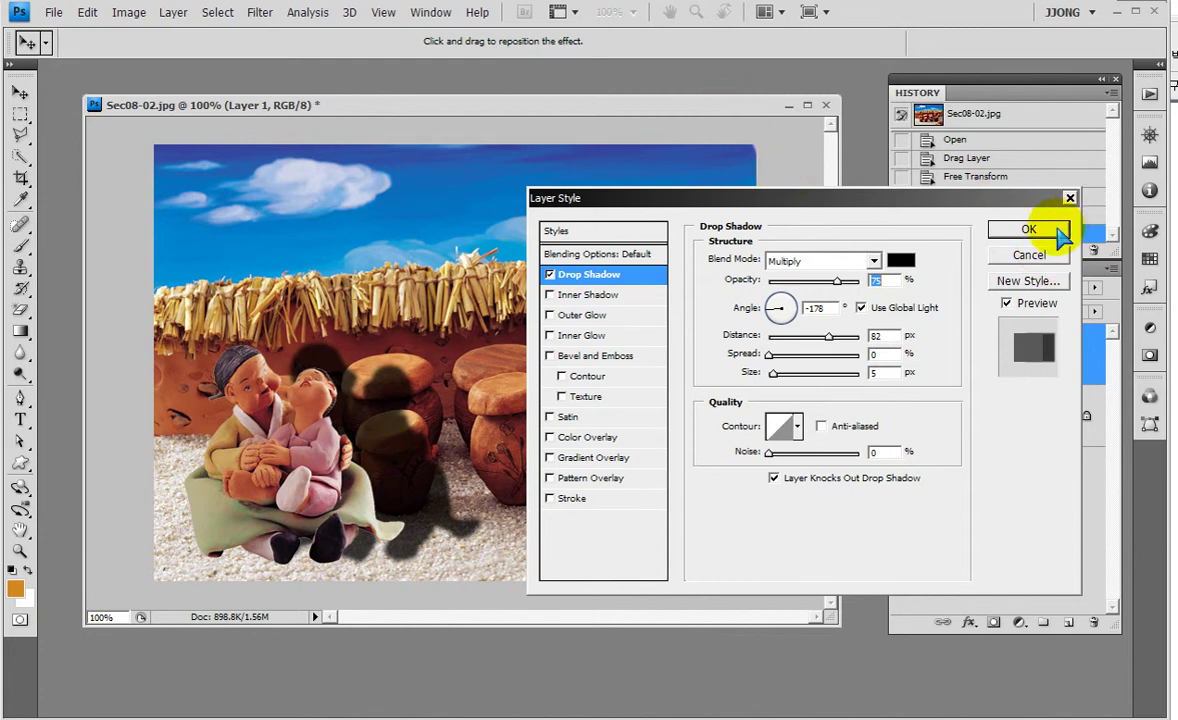
left_click(1050, 230)
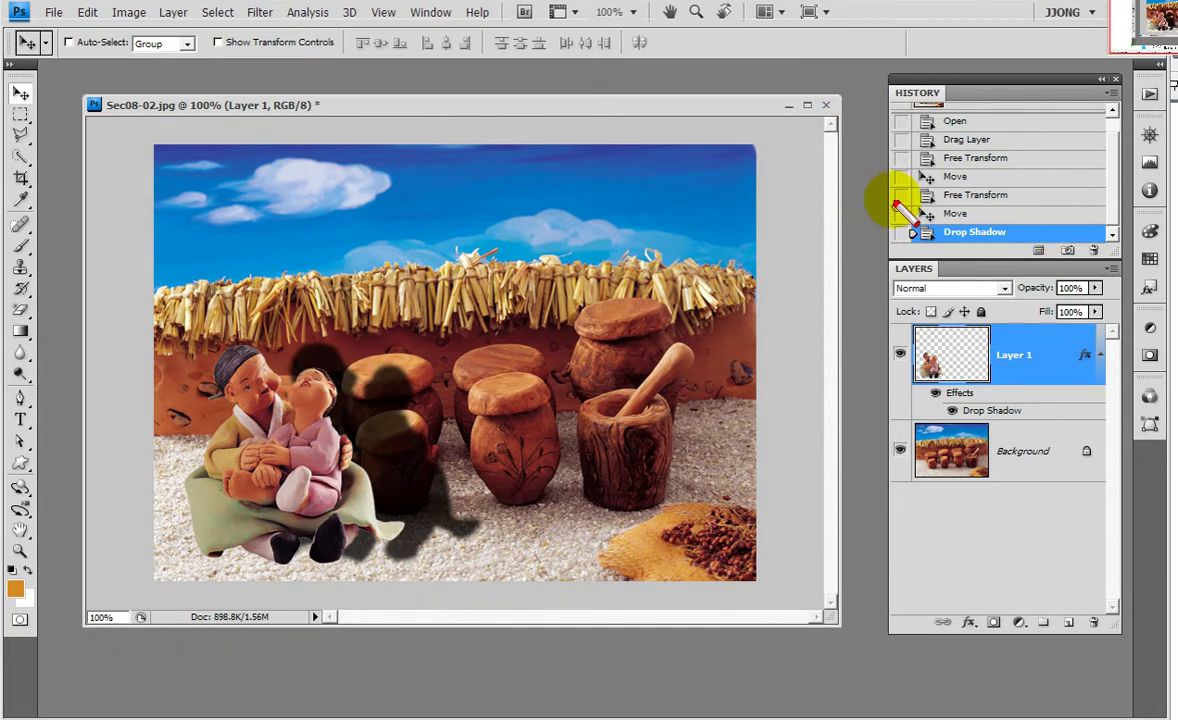
Step: Drag on the canvas around the couple and its drop shadow
left_click_drag(285, 484, 617, 540)
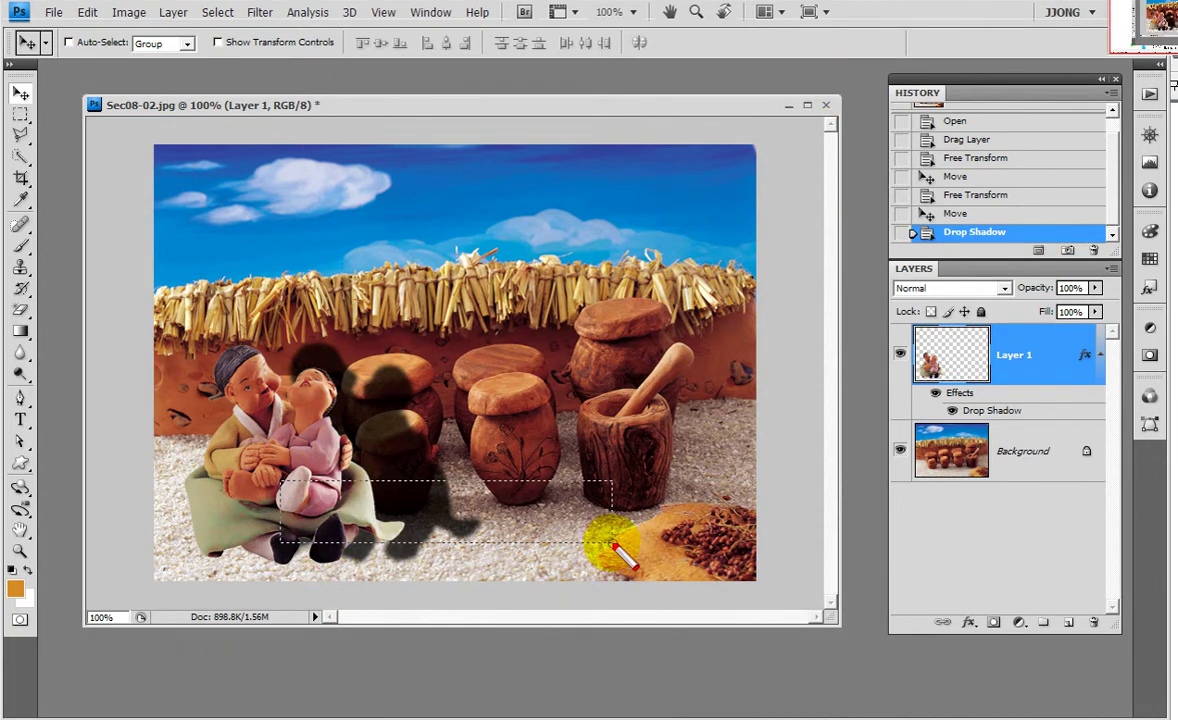
left_click_drag(292, 340, 449, 547)
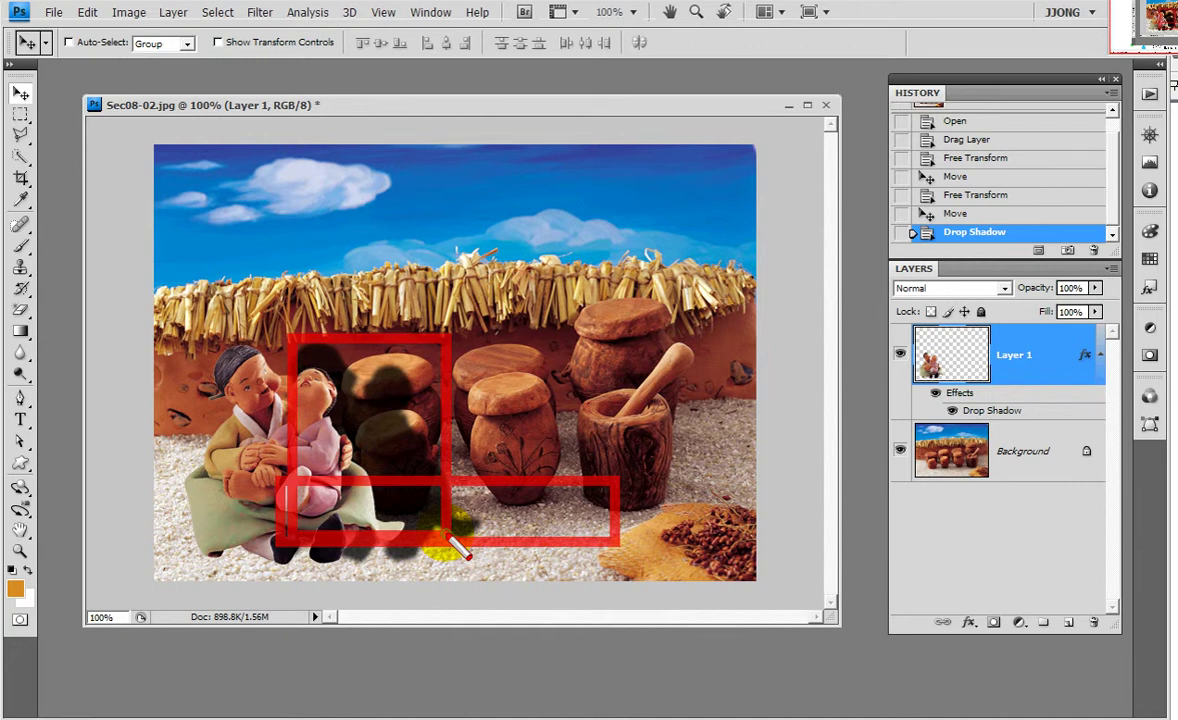
left_click(898, 451)
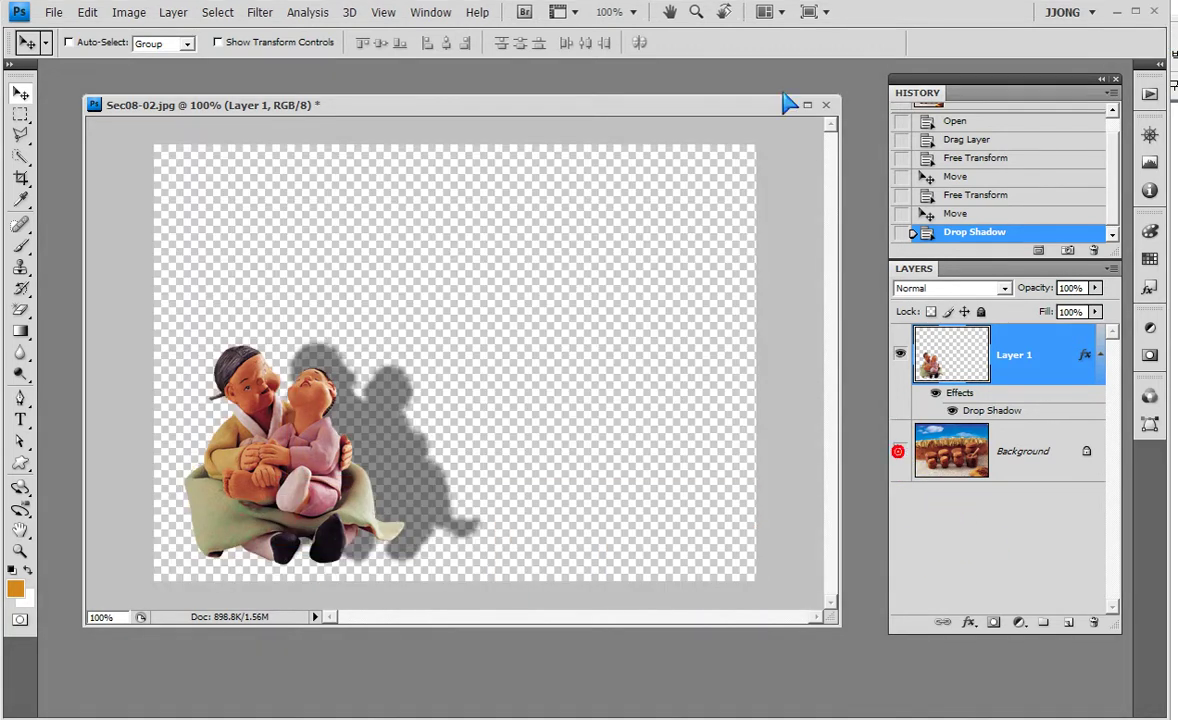
left_click(948, 84)
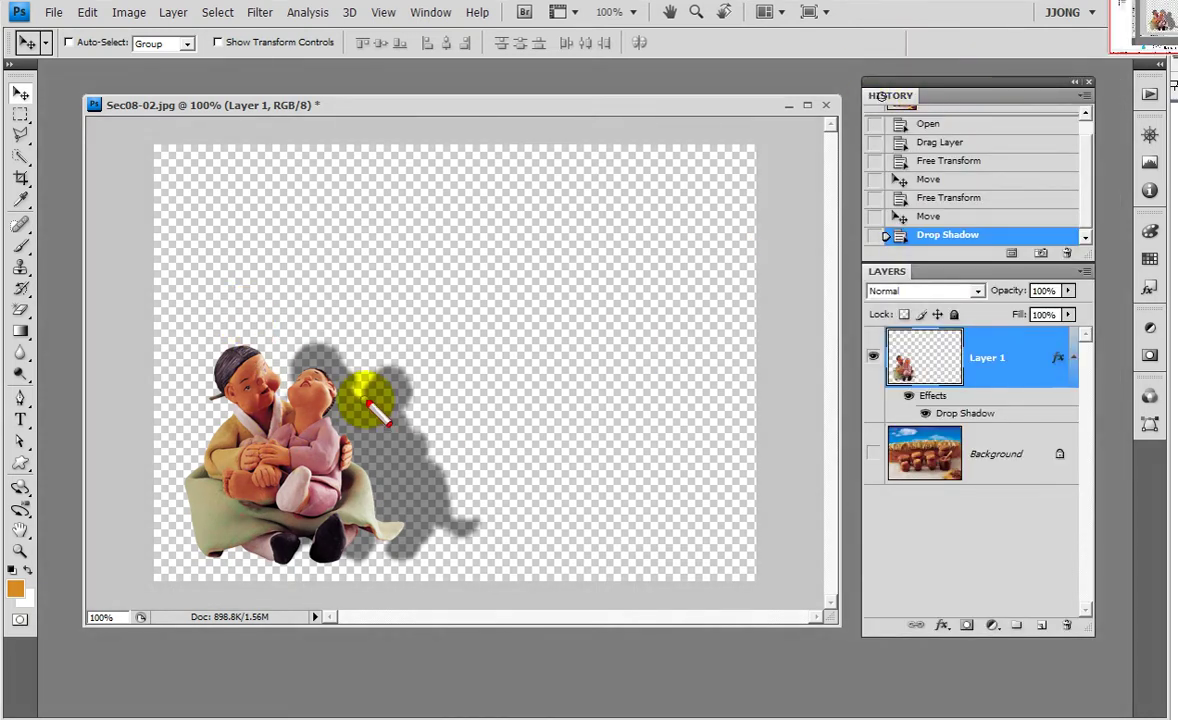
mouse_move(307, 340)
left_mouse_down()
mouse_move(480, 503)
mouse_move(496, 556)
left_mouse_up()
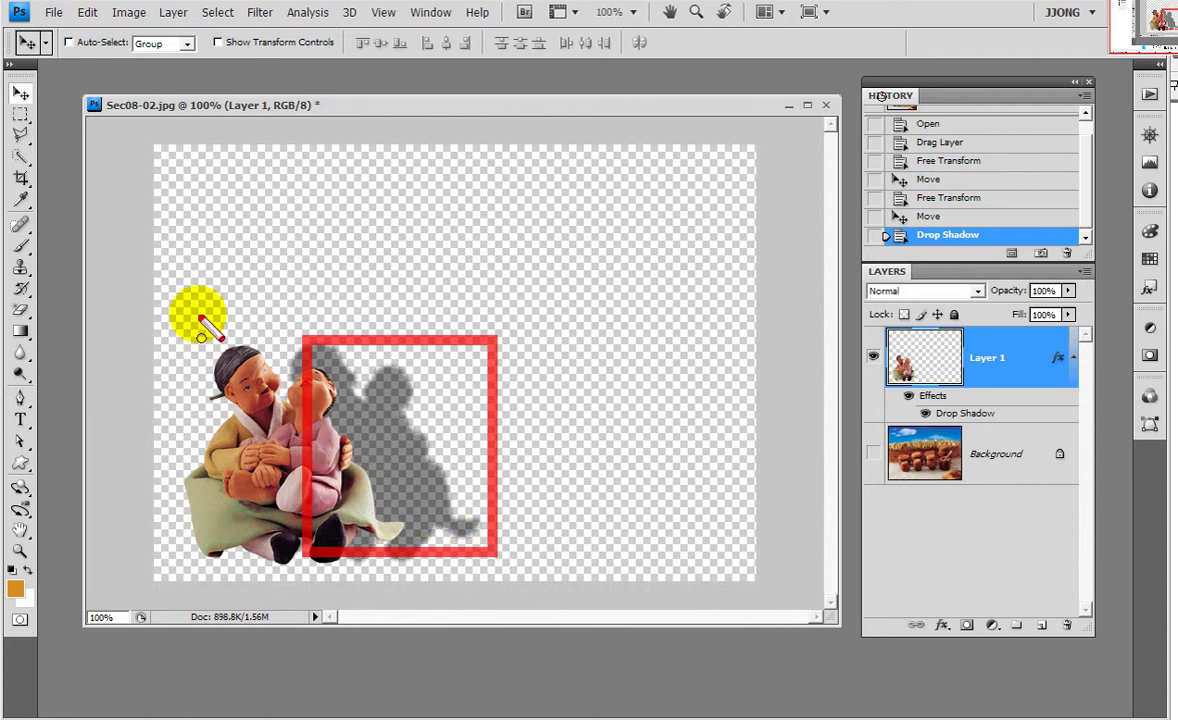
left_click_drag(185, 338, 390, 560)
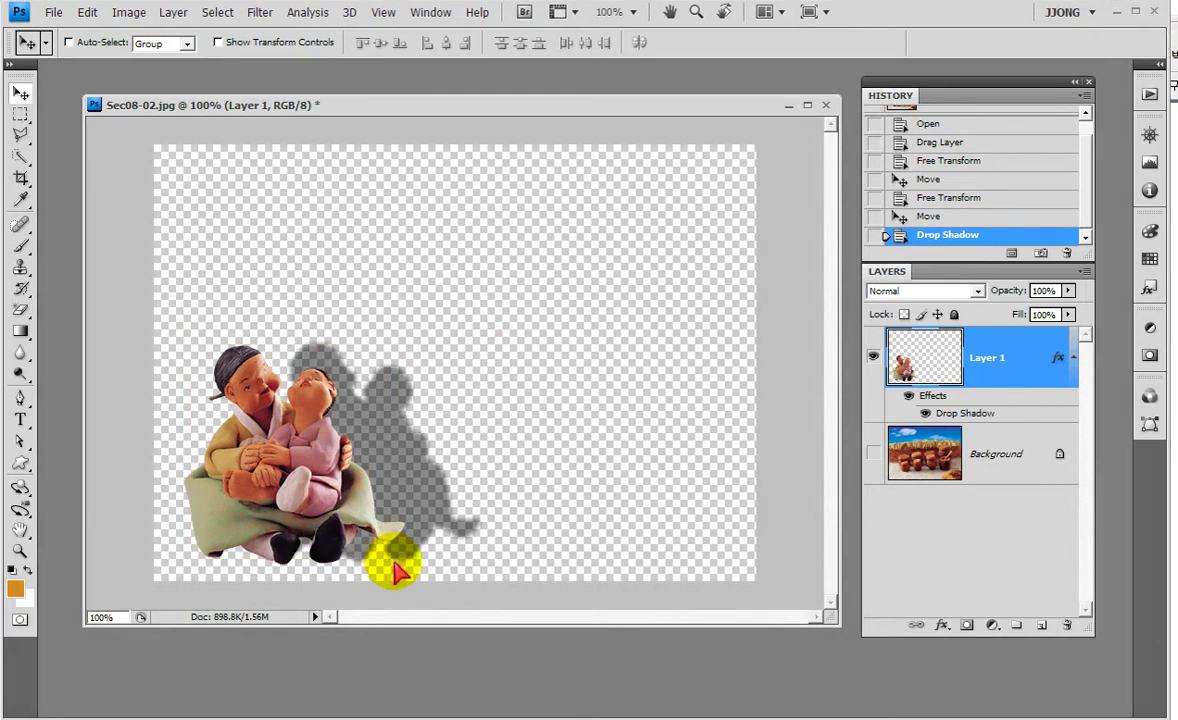
left_click_drag(292, 450, 630, 555)
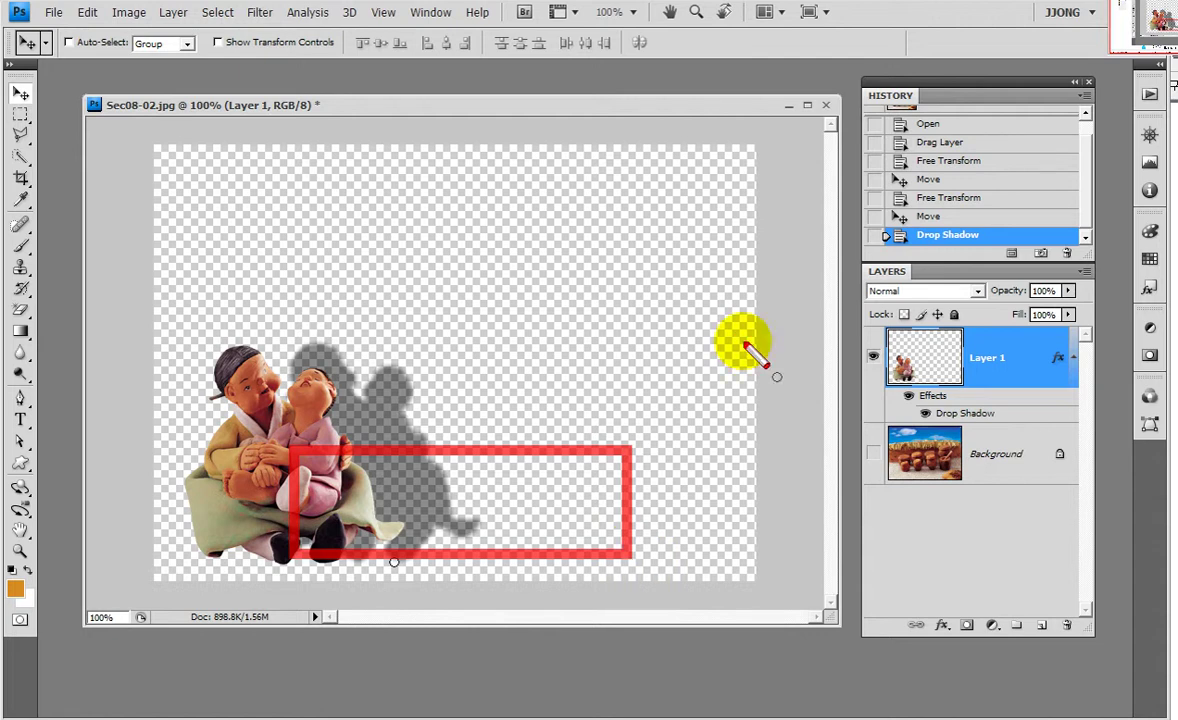
left_click_drag(862, 327, 1047, 381)
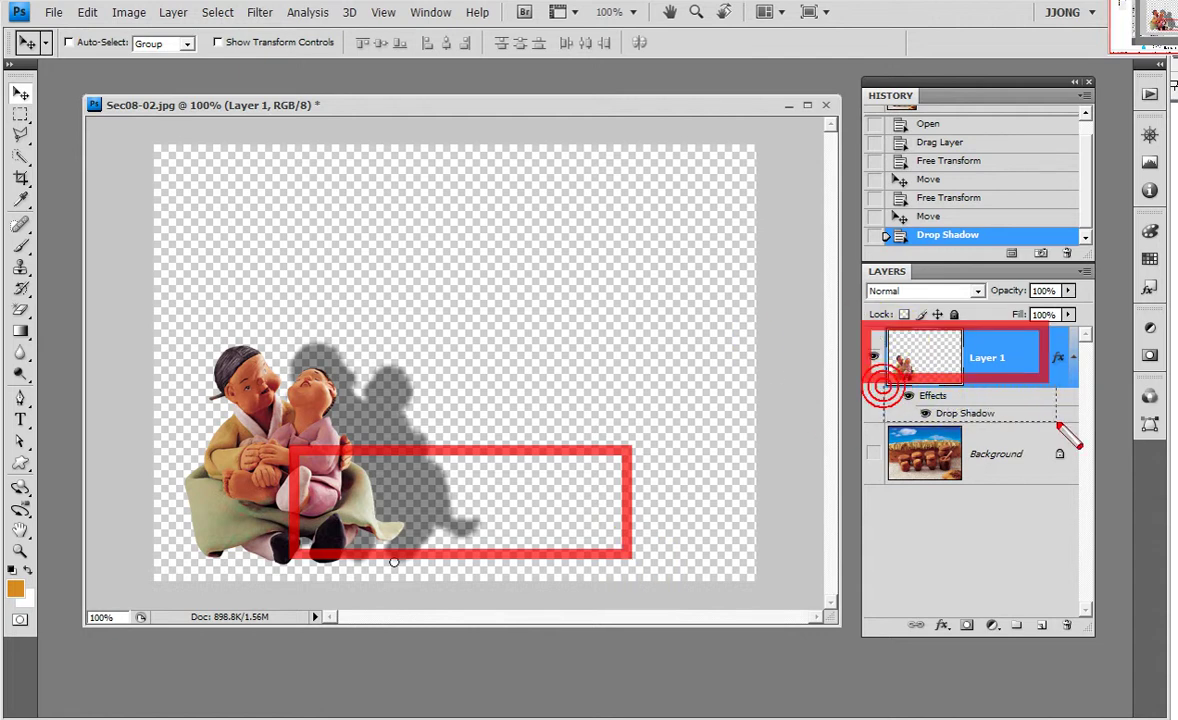
left_click_drag(884, 384, 1070, 428)
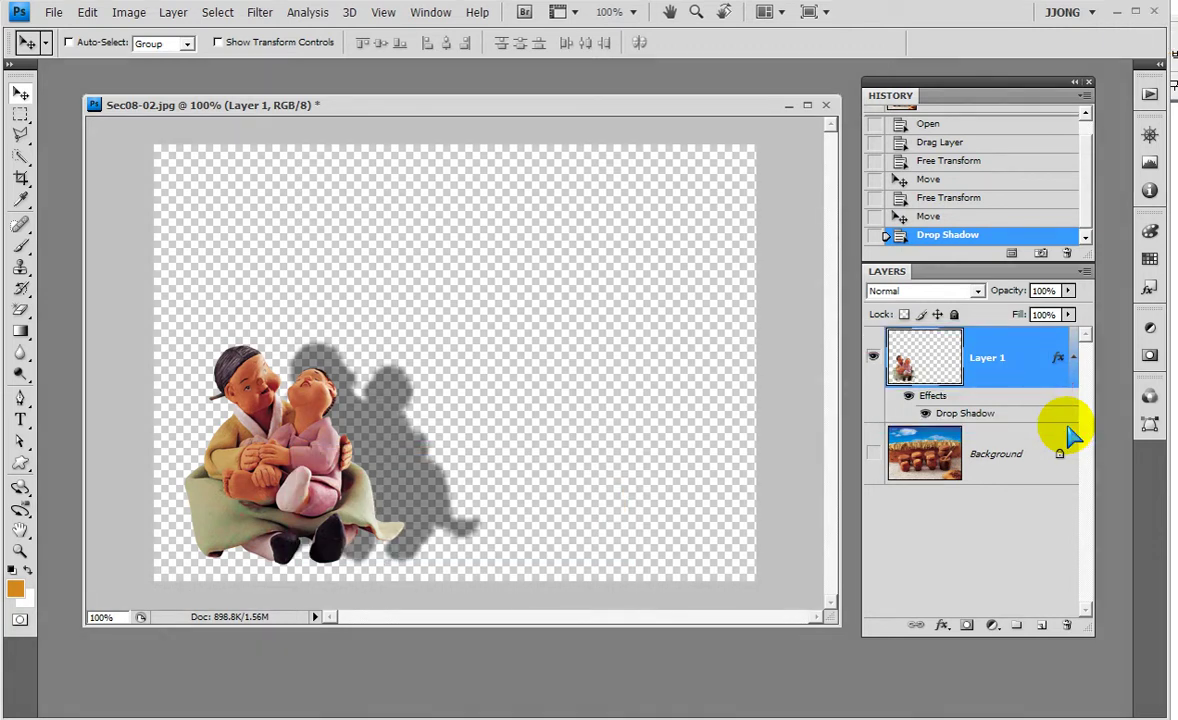
left_click_drag(1040, 333, 1078, 383)
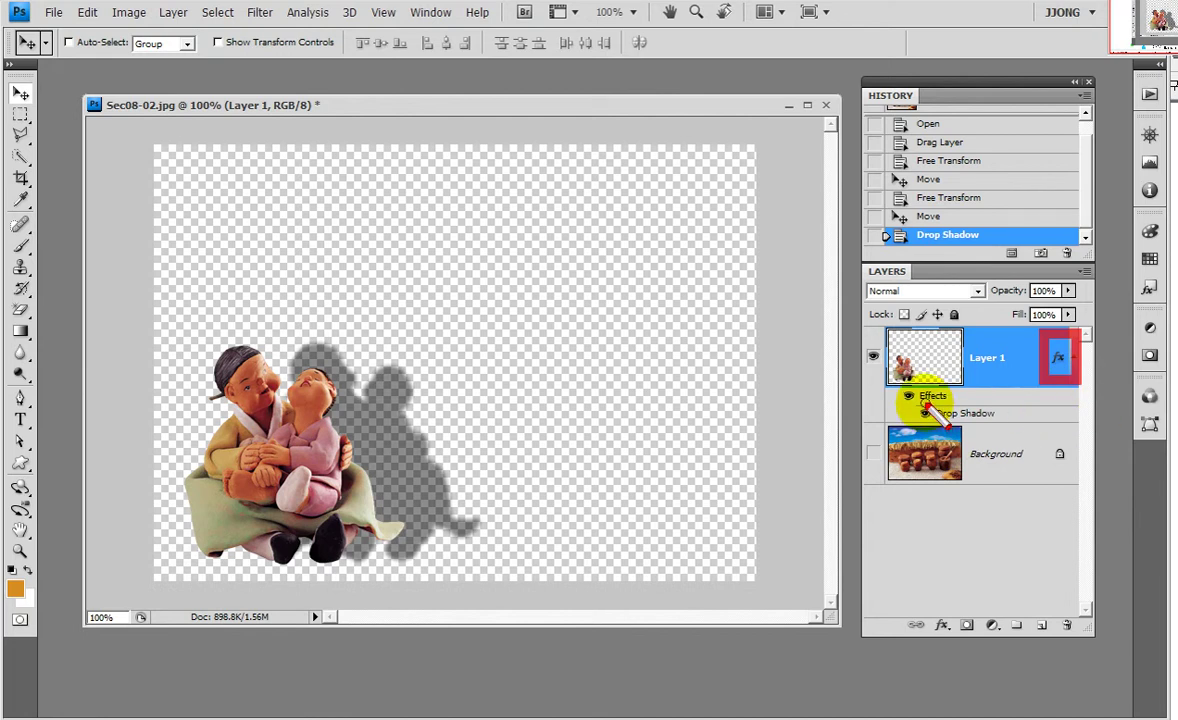
mouse_move(928, 395)
left_mouse_down()
mouse_move(1007, 410)
mouse_move(912, 395)
mouse_move(1022, 413)
left_mouse_up()
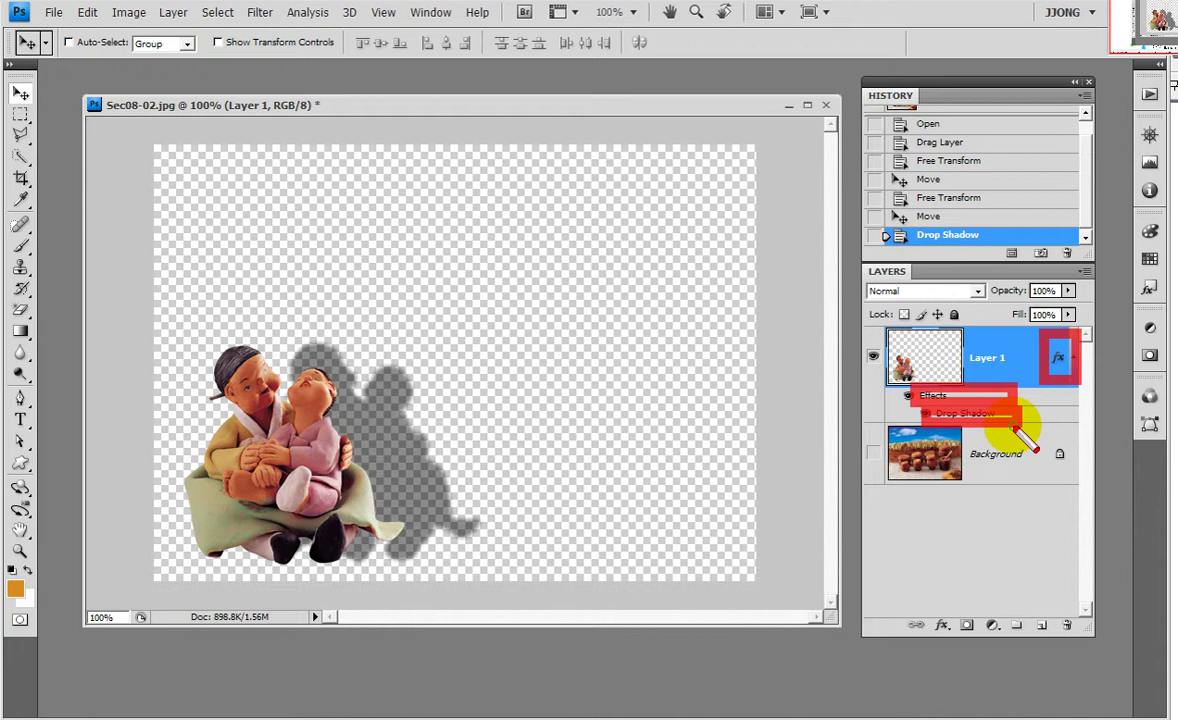
Step: Convert Layer 1's drop shadow effect to its own layer with Create Layer, confirming the warning
right_click(994, 398)
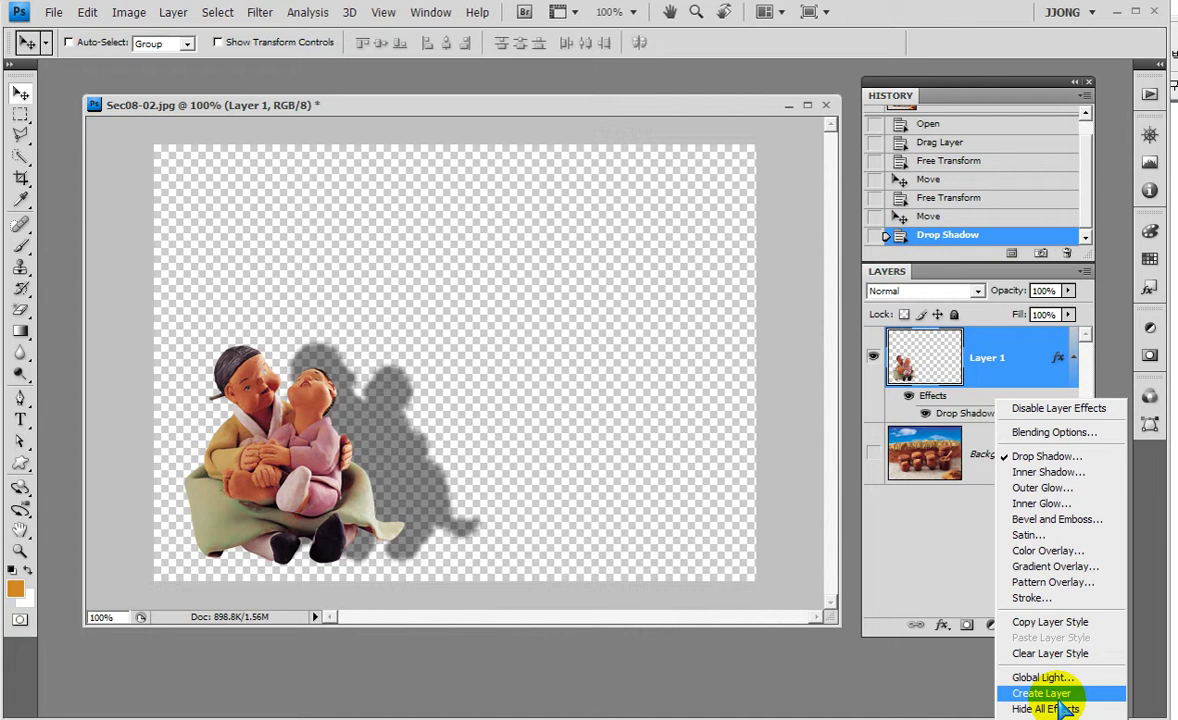
left_click(1040, 693)
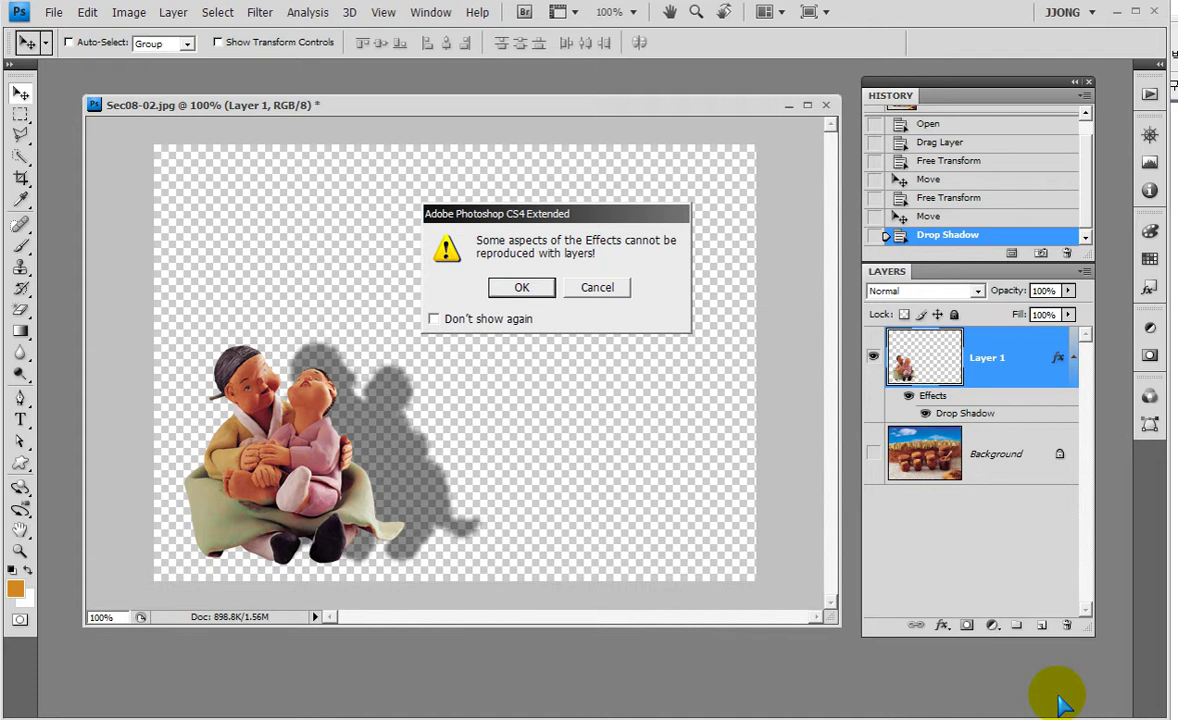
left_click(521, 287)
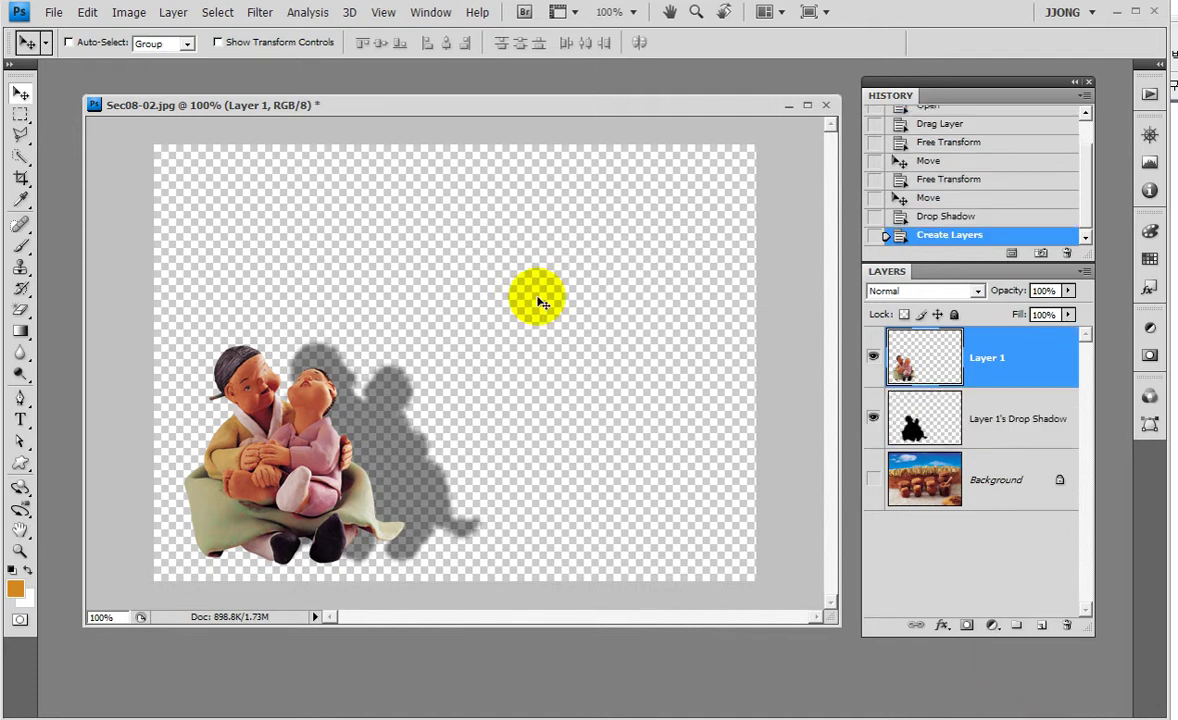
Step: Hide Layer 1 and start Free Transform on the Layer 1's Drop Shadow layer
left_click(873, 355)
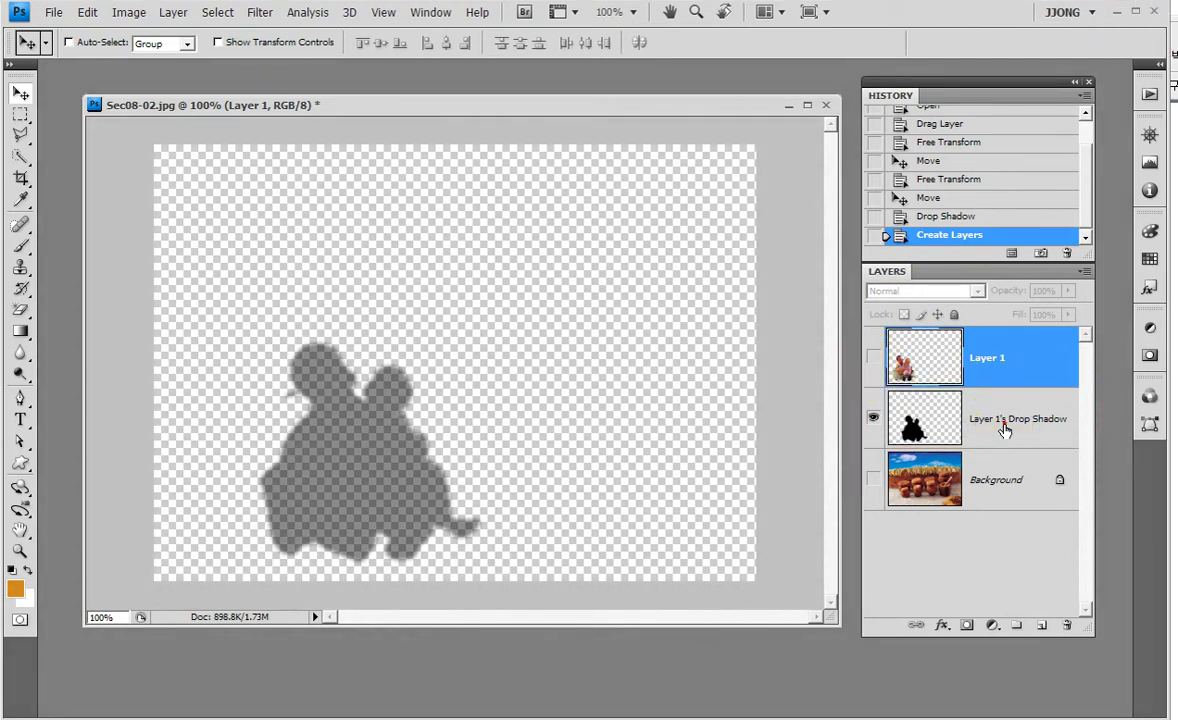
left_click(930, 422)
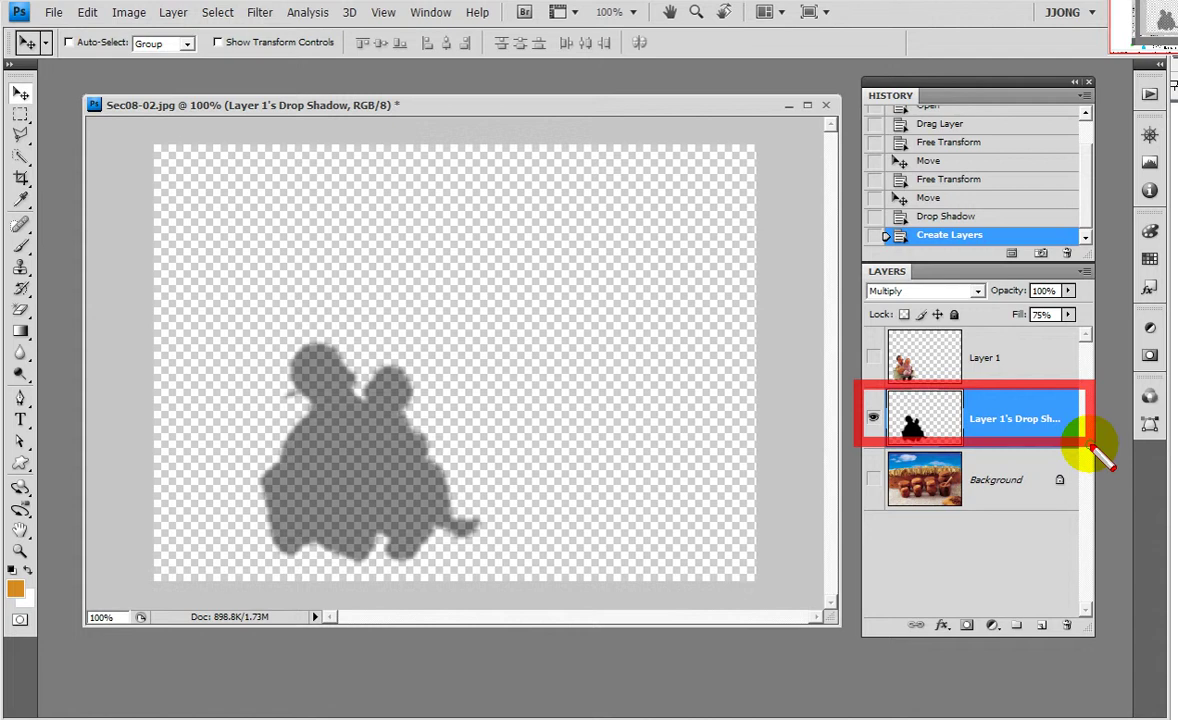
key("Escape")
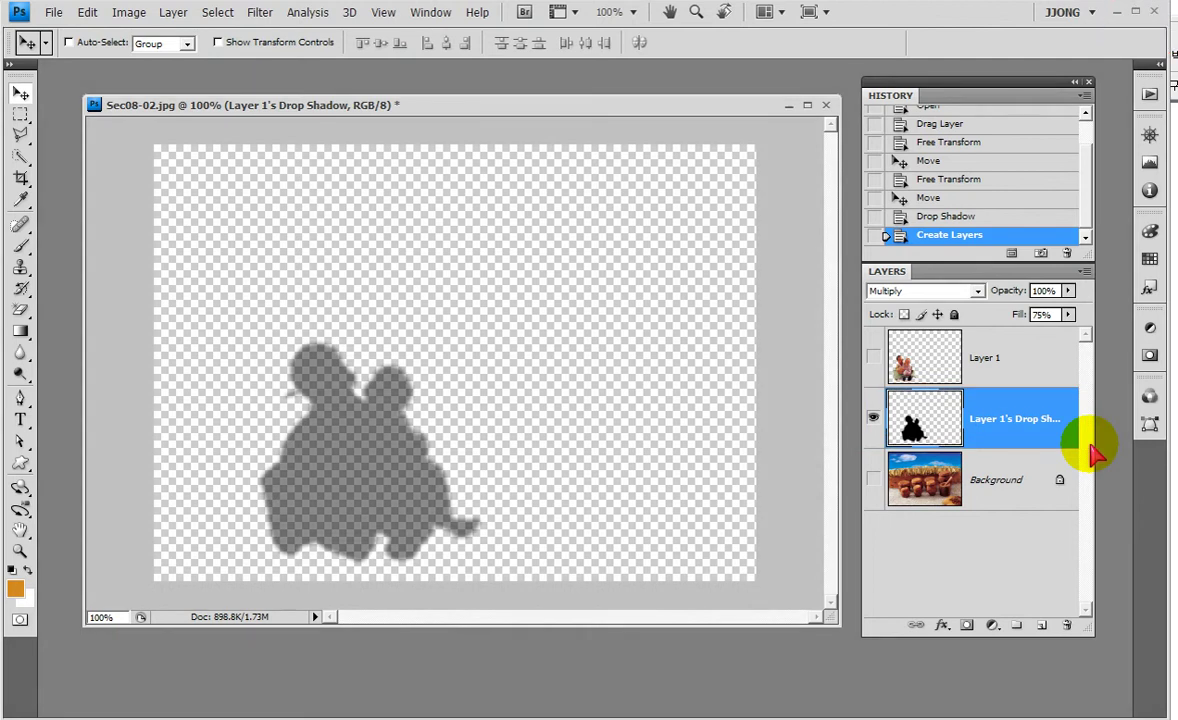
key("ctrl+t")
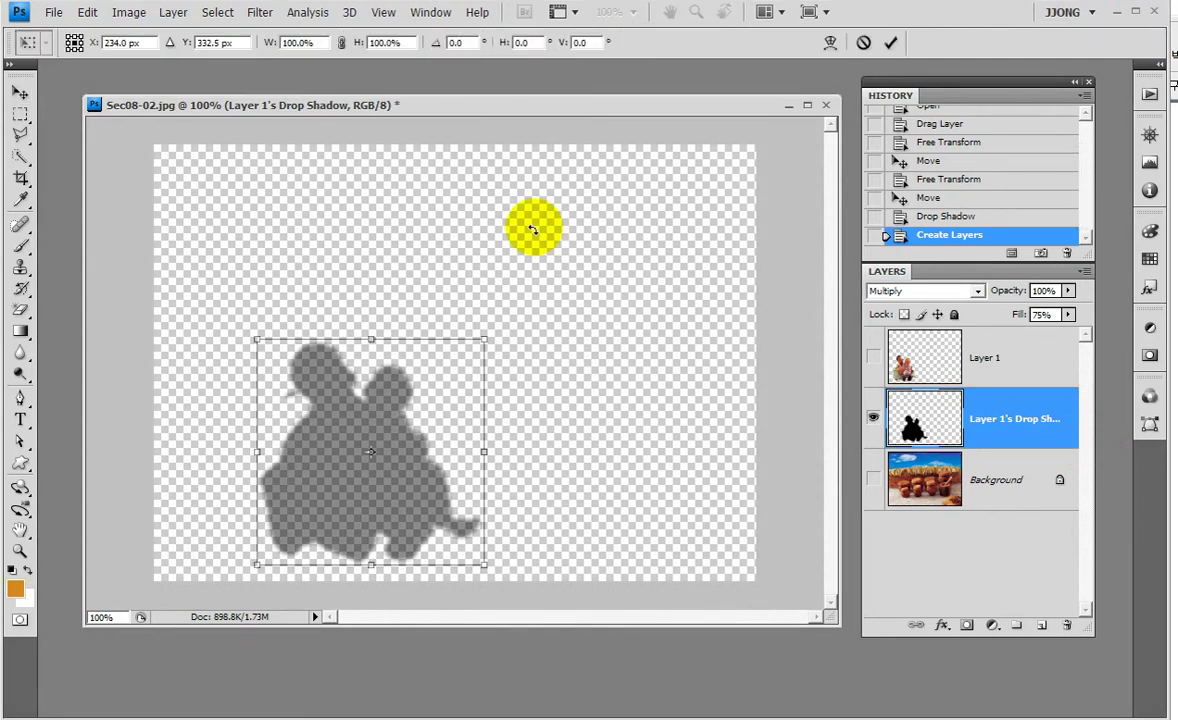
Step: Distort the shadow, slanting its top edge down and to the right into a flat cast shadow
right_click(369, 417)
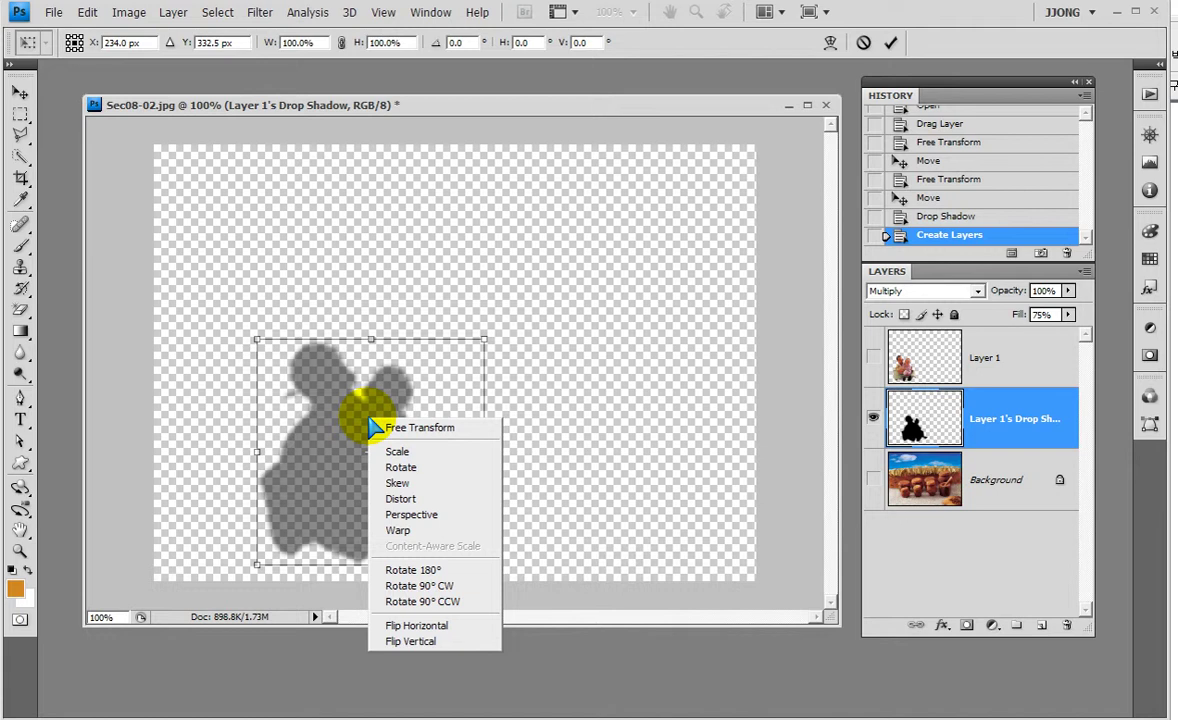
left_click(396, 498)
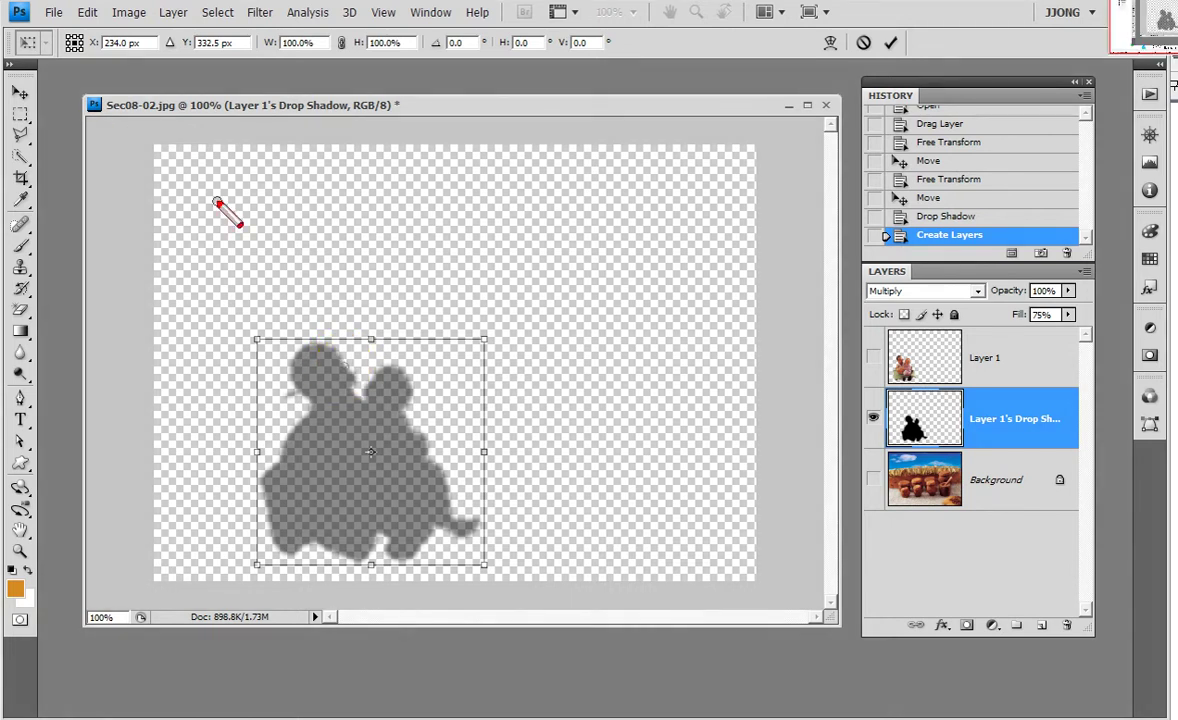
left_click_drag(330, 314, 398, 371)
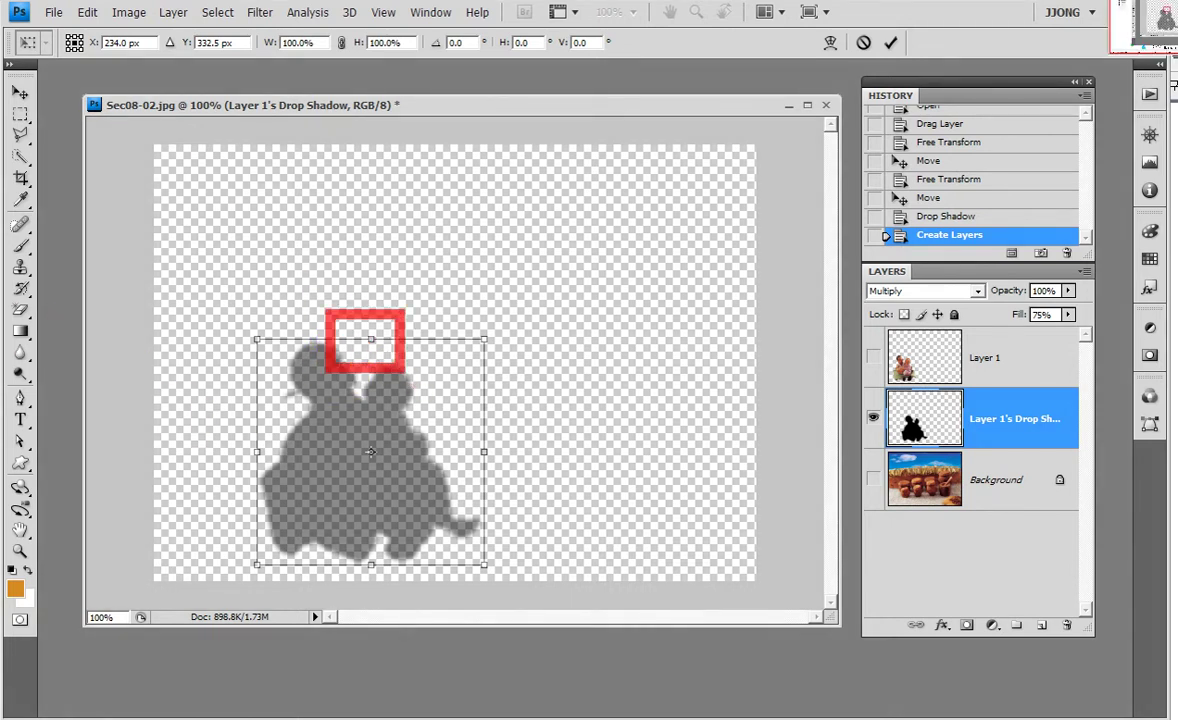
left_click(381, 354)
left_click_drag(370, 345, 669, 474)
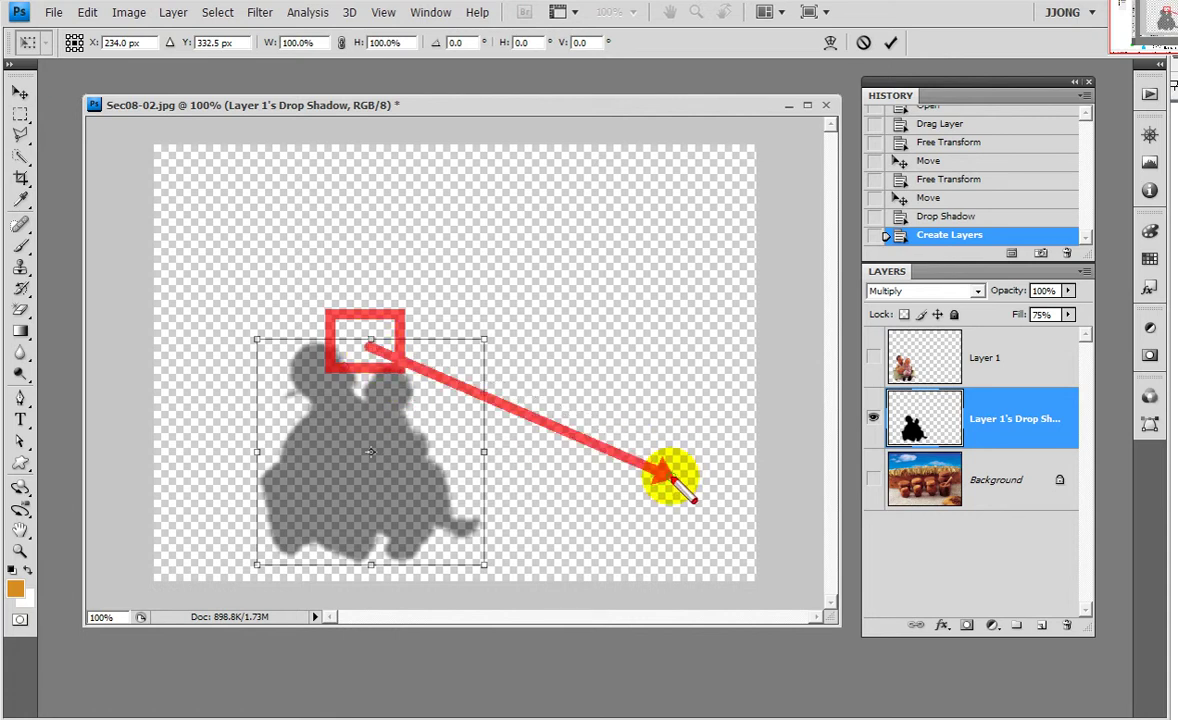
mouse_move(371, 340)
left_mouse_down()
mouse_move(585, 421)
mouse_move(652, 462)
left_mouse_up()
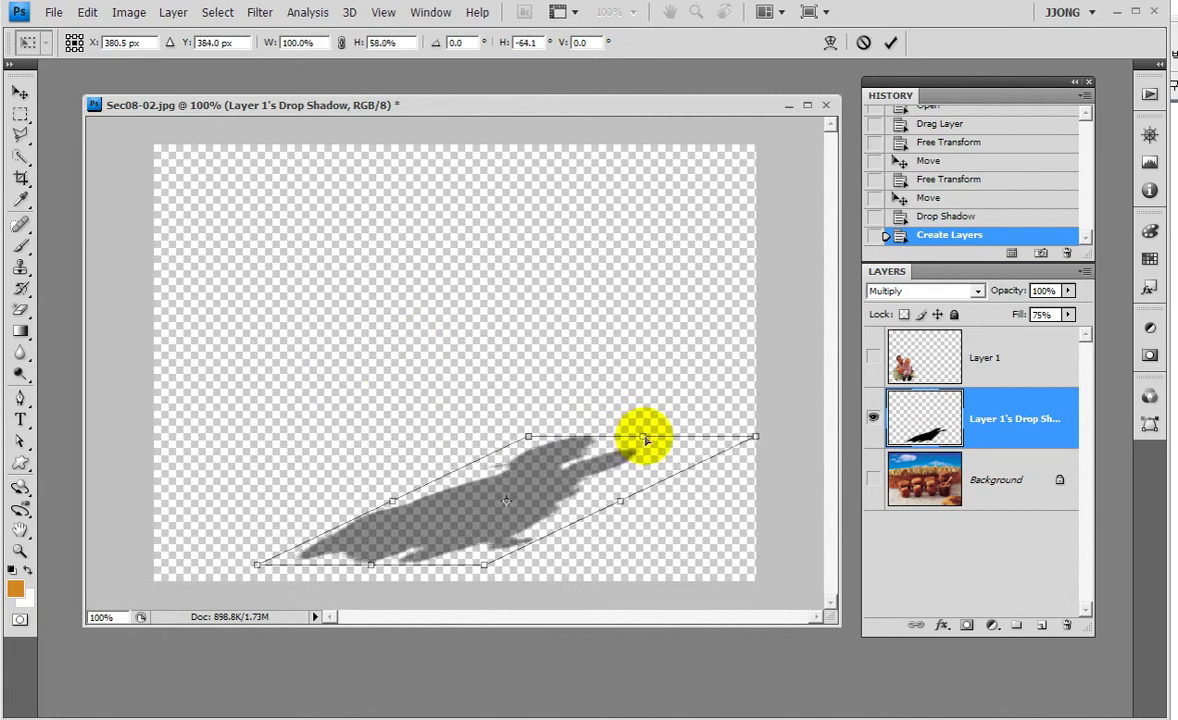
key("Return")
Step: Show the figure layer again and move the shadow into place behind the figure
left_click(873, 357)
left_click(873, 479)
mouse_move(444, 470)
left_mouse_down()
mouse_move(463, 523)
mouse_move(450, 510)
left_mouse_up()
left_click(873, 479)
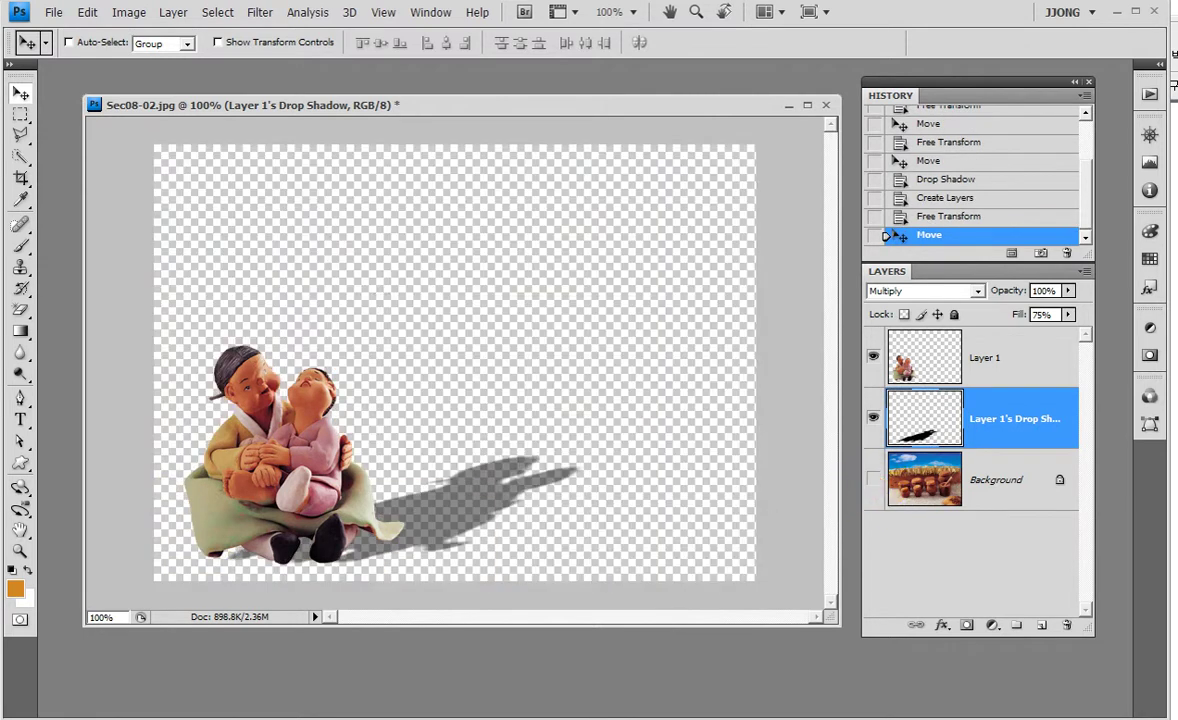
Step: Nudge the drop shadow slightly beside the figure and bring up a blank Notepad window
left_click_drag(450, 511, 443, 510)
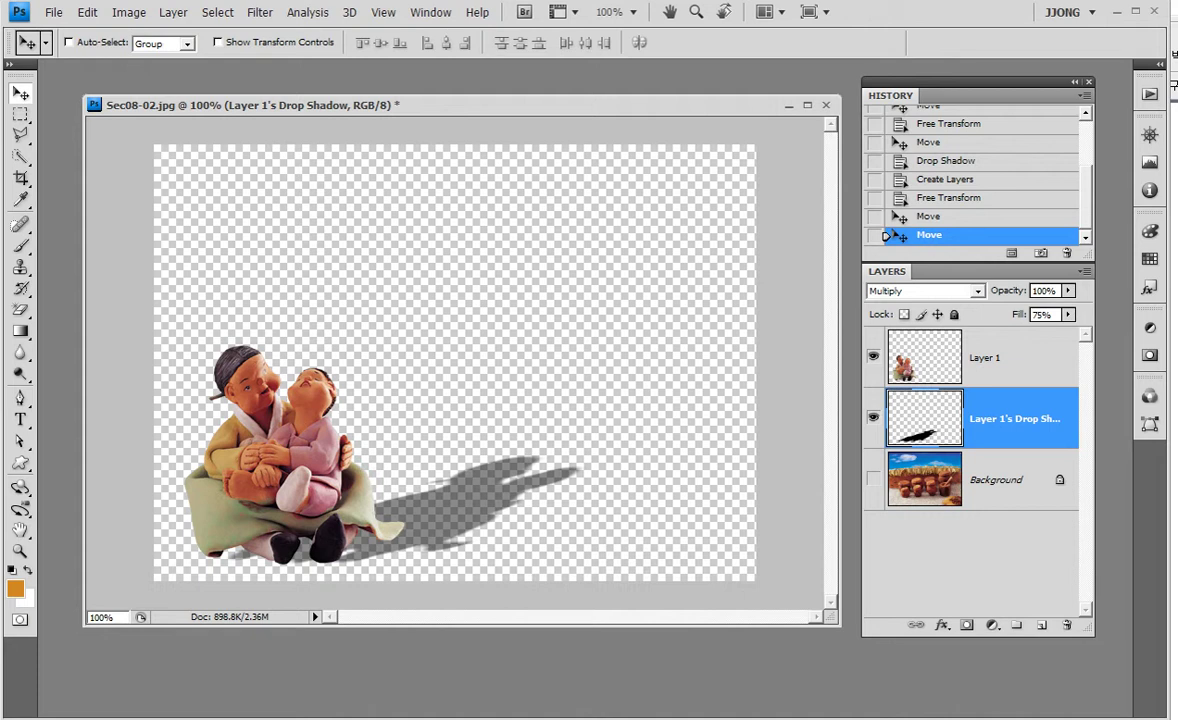
left_click(265, 252)
left_click(329, 13)
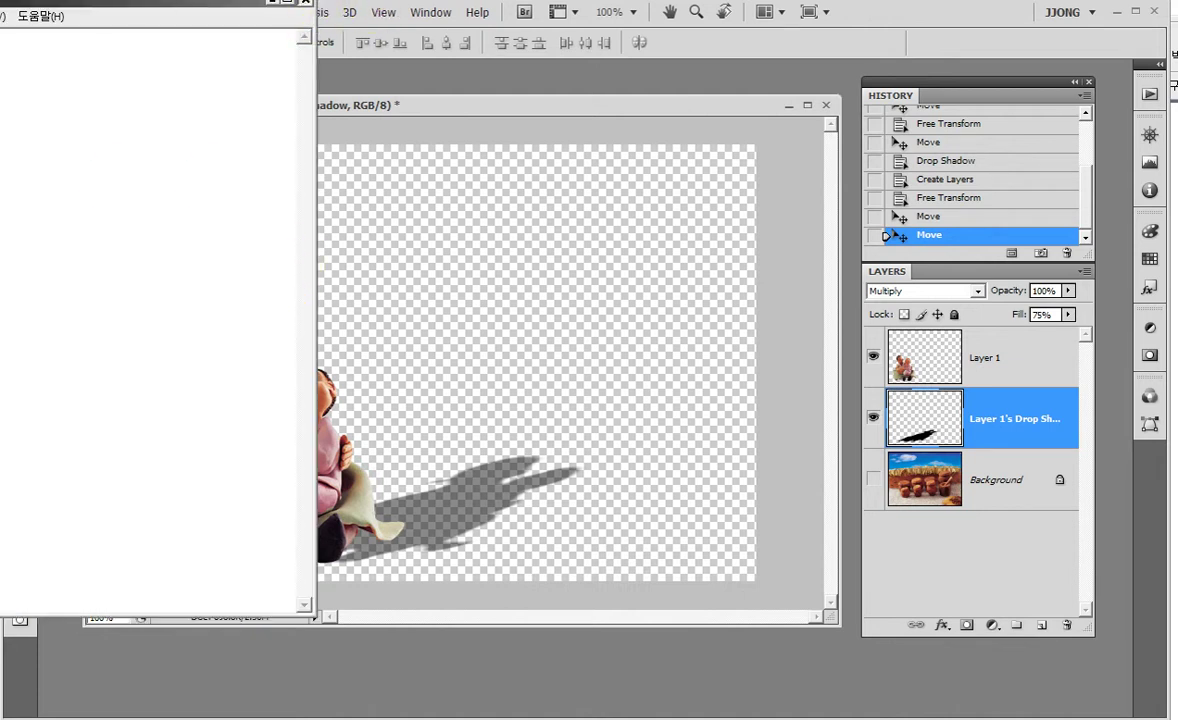
Step: Center the Notepad window and set its font to large bold 맑은 고딕
left_click(158, 233)
left_click_drag(544, 173, 820, 197)
left_click(339, 354)
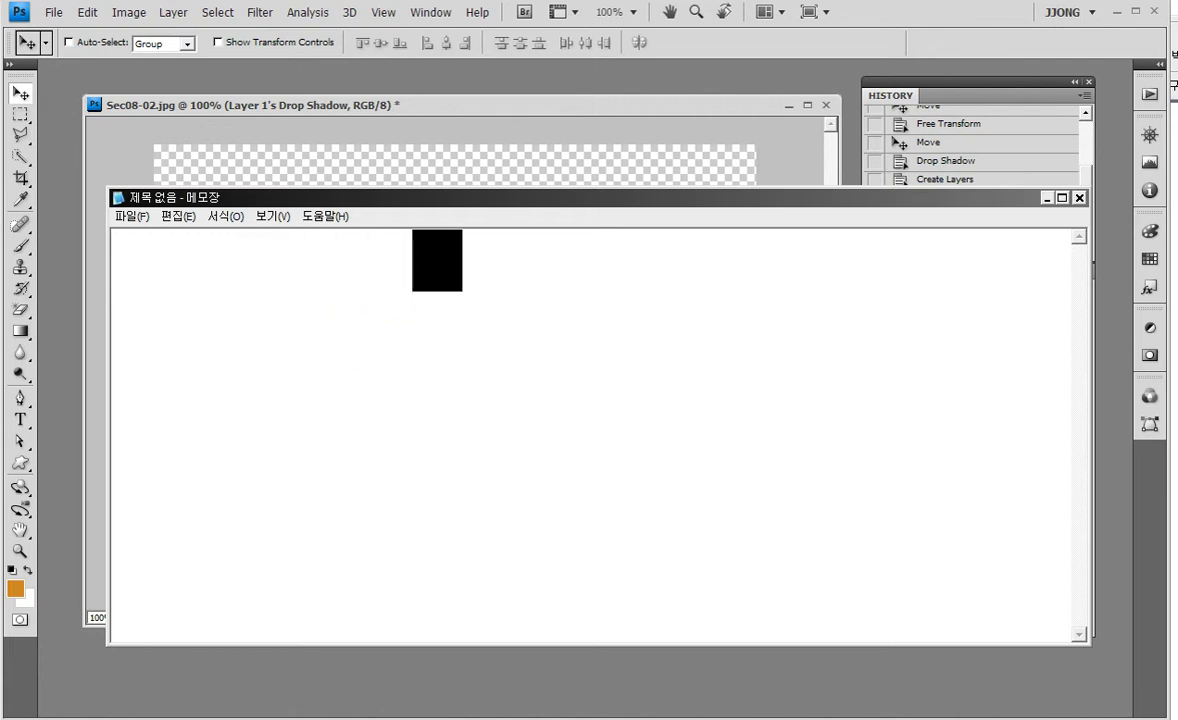
left_click(225, 216)
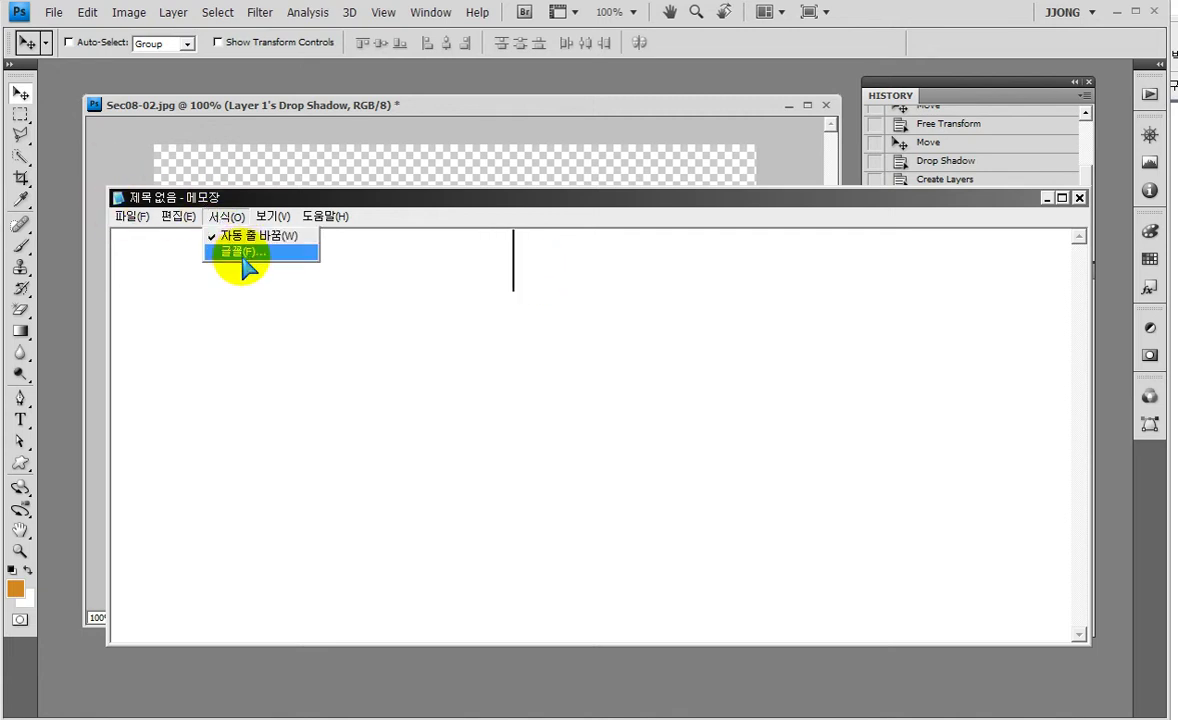
left_click(240, 258)
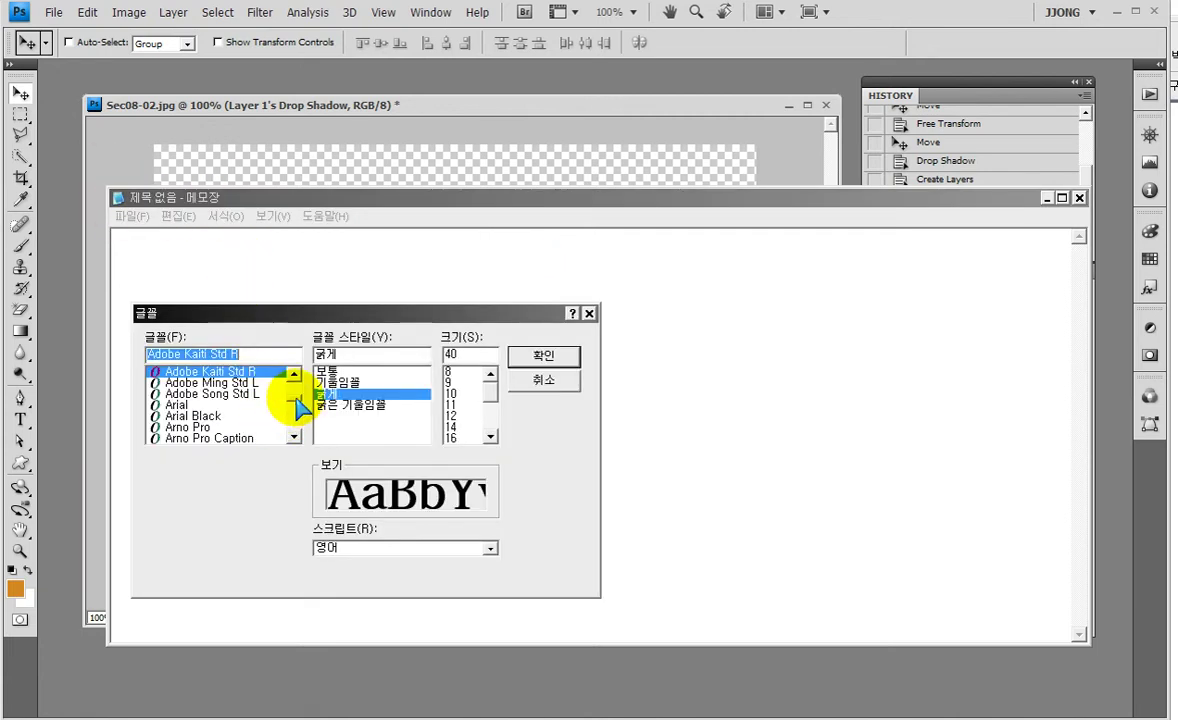
left_click_drag(295, 400, 297, 397)
scroll(297, 397, "up", 1)
scroll(297, 397, "up", 1)
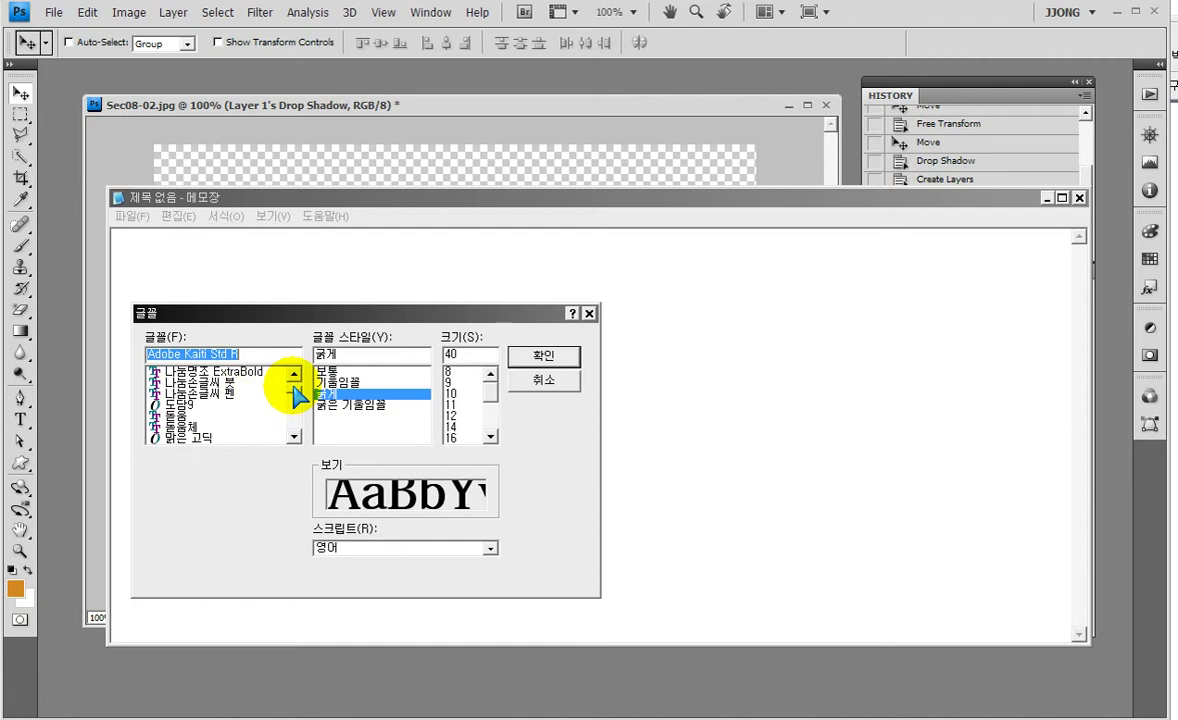
left_click(190, 437)
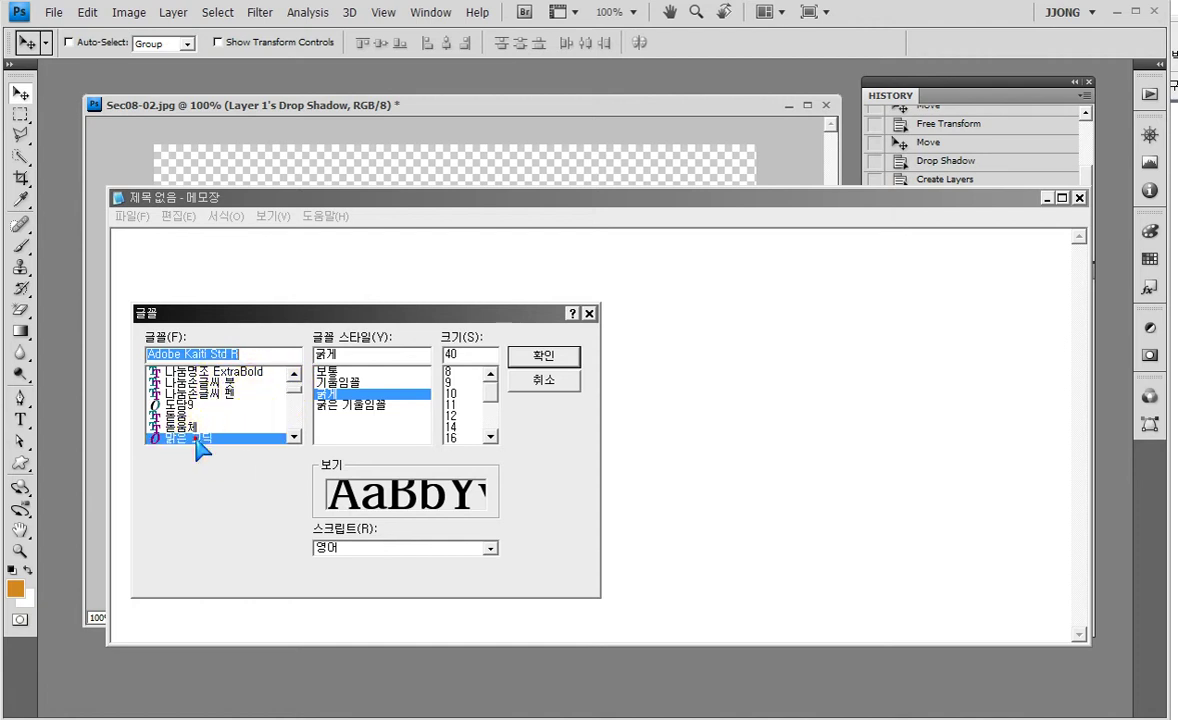
left_click(533, 357)
Step: Replace the note's text with 베벨앤드엠보스
key("ctrl+a")
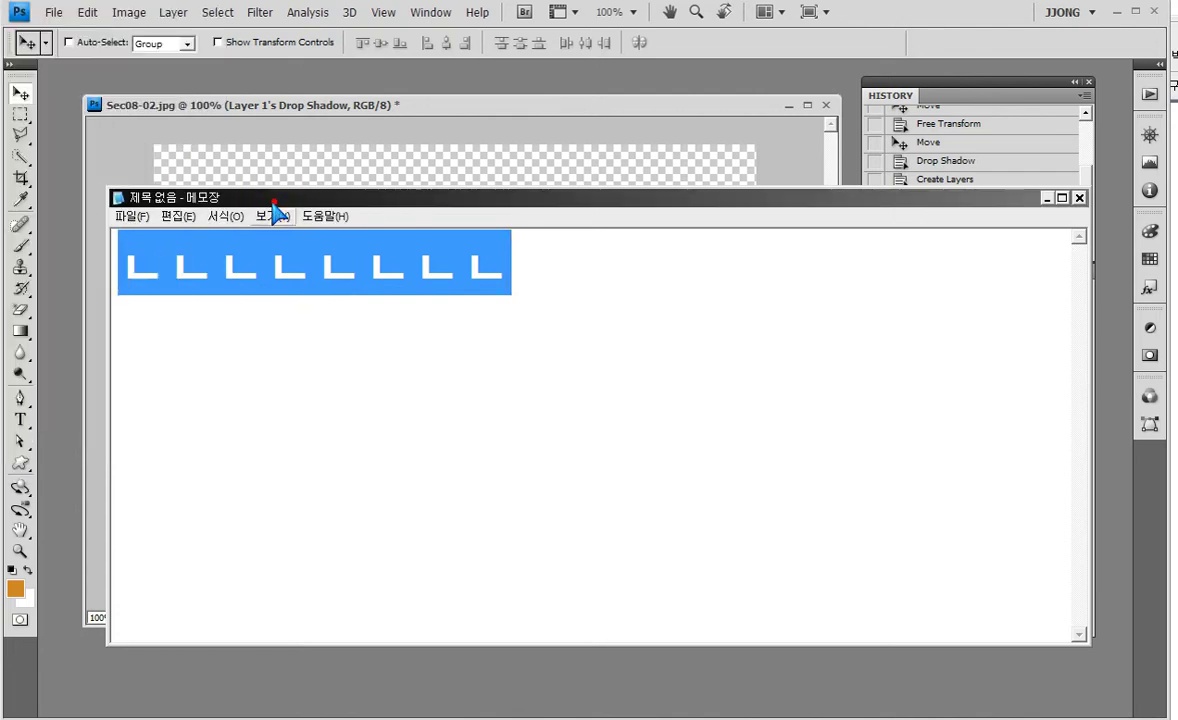
type("ㅂㅔ")
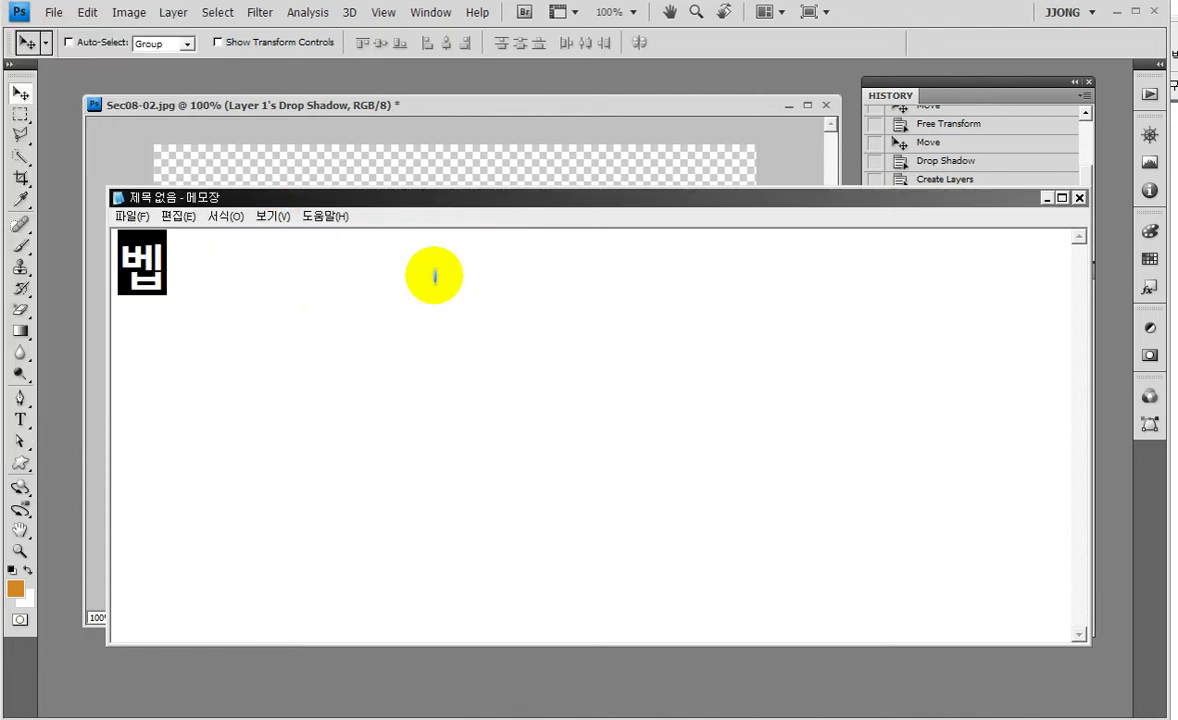
type("ㅂㅣㄹ")
key("BackSpace")
key("BackSpace")
type("ㅔㄹ")
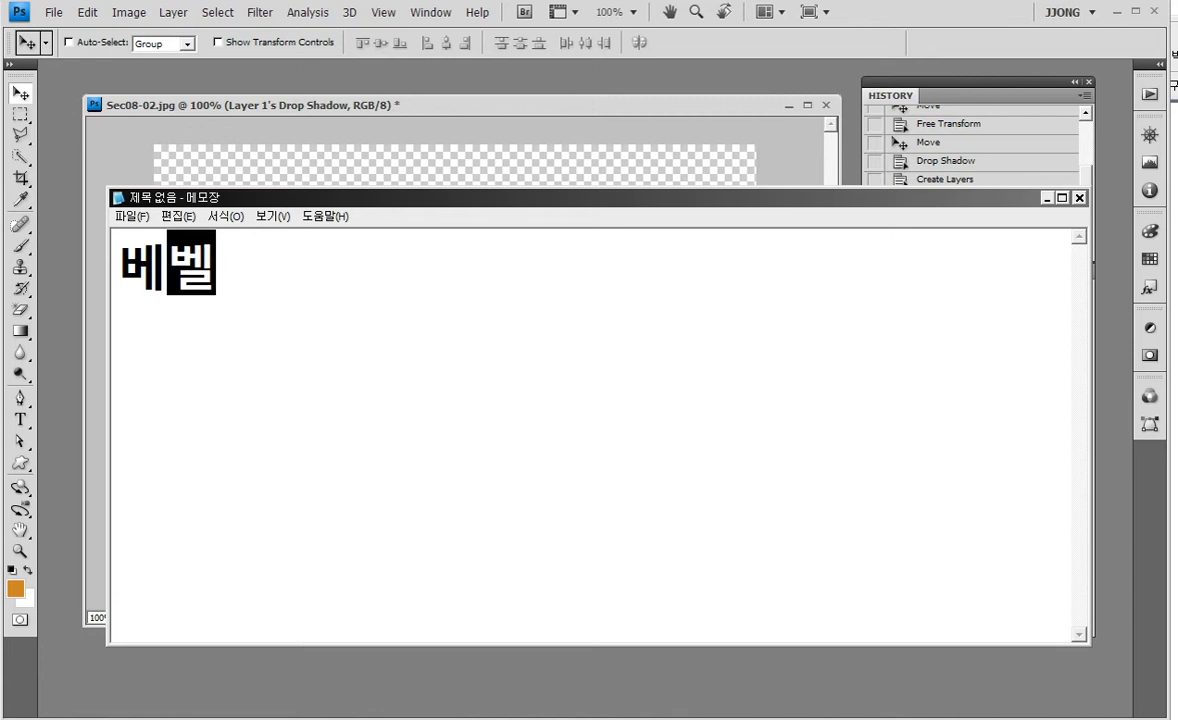
type("ㅇㅐㄴㄷㅡㅇㅐㅁㅂㅗㅅㅡ")
key("BackSpace")
key("BackSpace")
key("BackSpace")
key("BackSpace")
type("ㅇㅔㅁㅂㅗㅅㅡ")
left_click(363, 287)
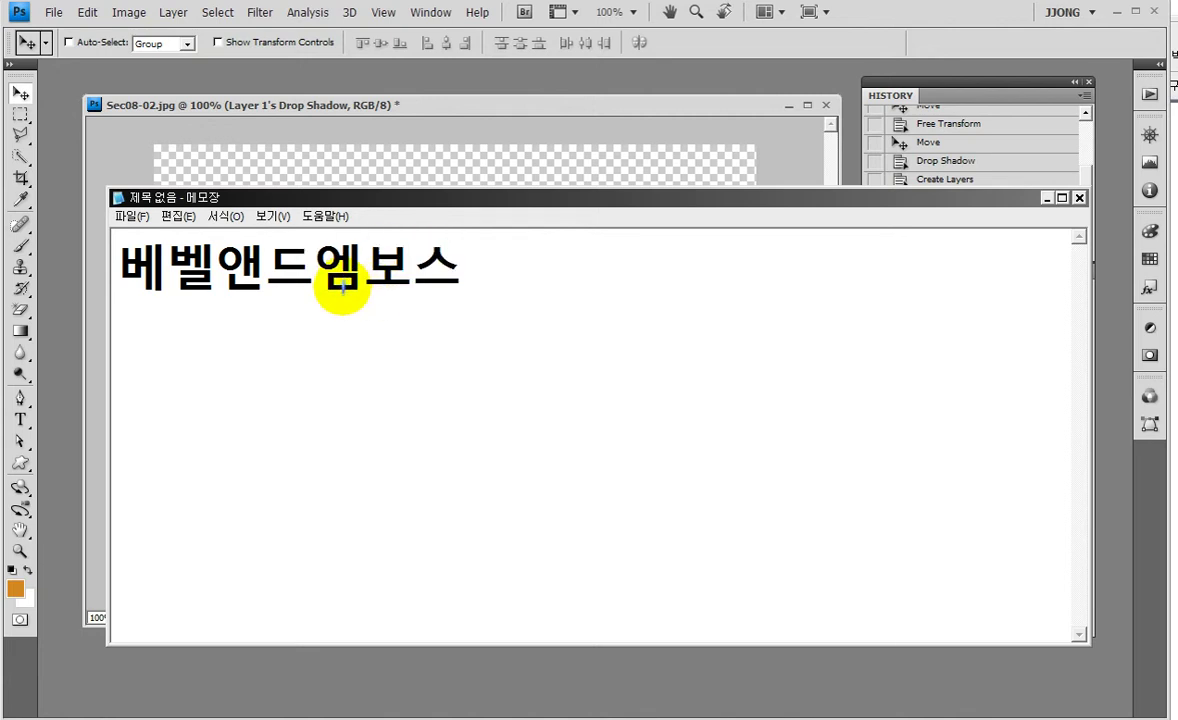
Step: Append ', 스타일을 레이어로 만드는것,' and close the Photoshop figure document
type(", ")
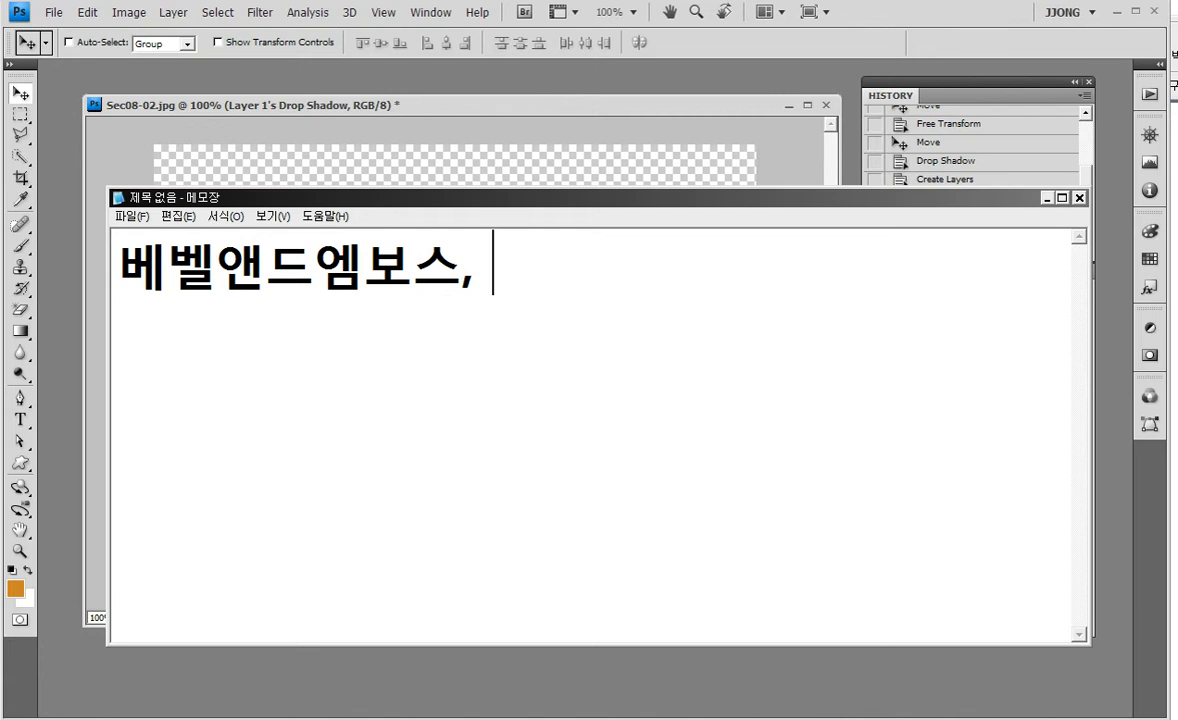
type(" ㅅ")
key("BackSpace")
key("BackSpace")
type("ㅅㅡ")
key("BackSpace")
key("BackSpace")
type("스")
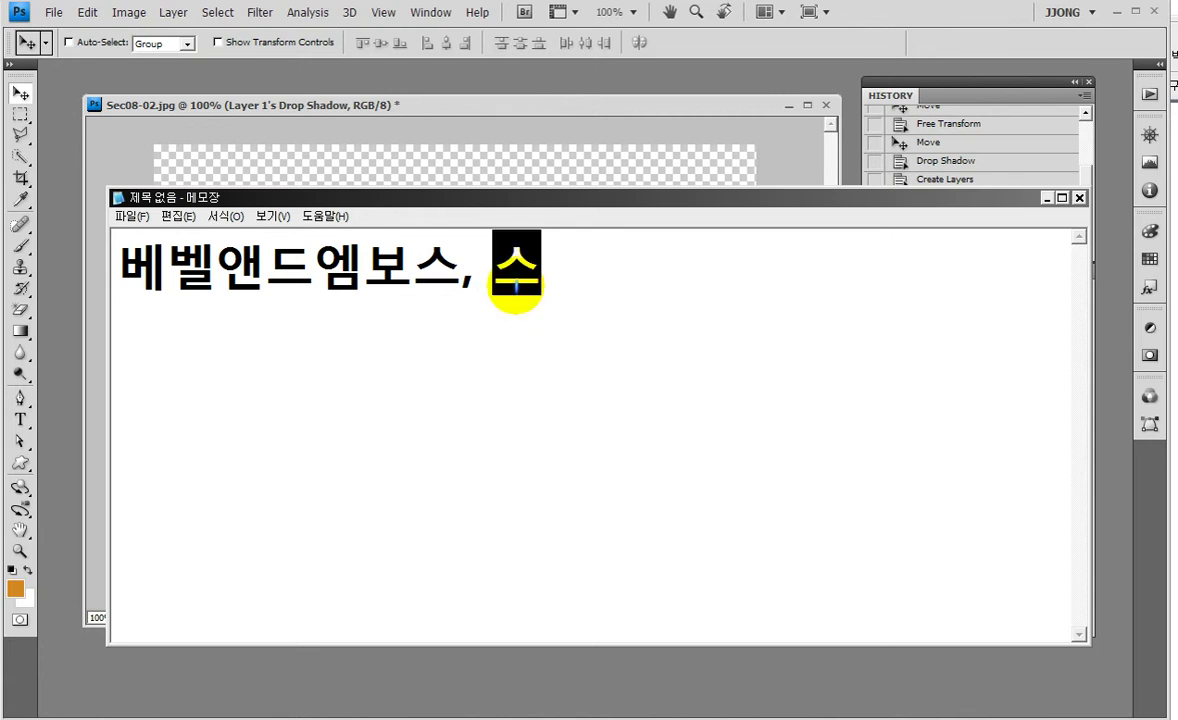
type("타일")
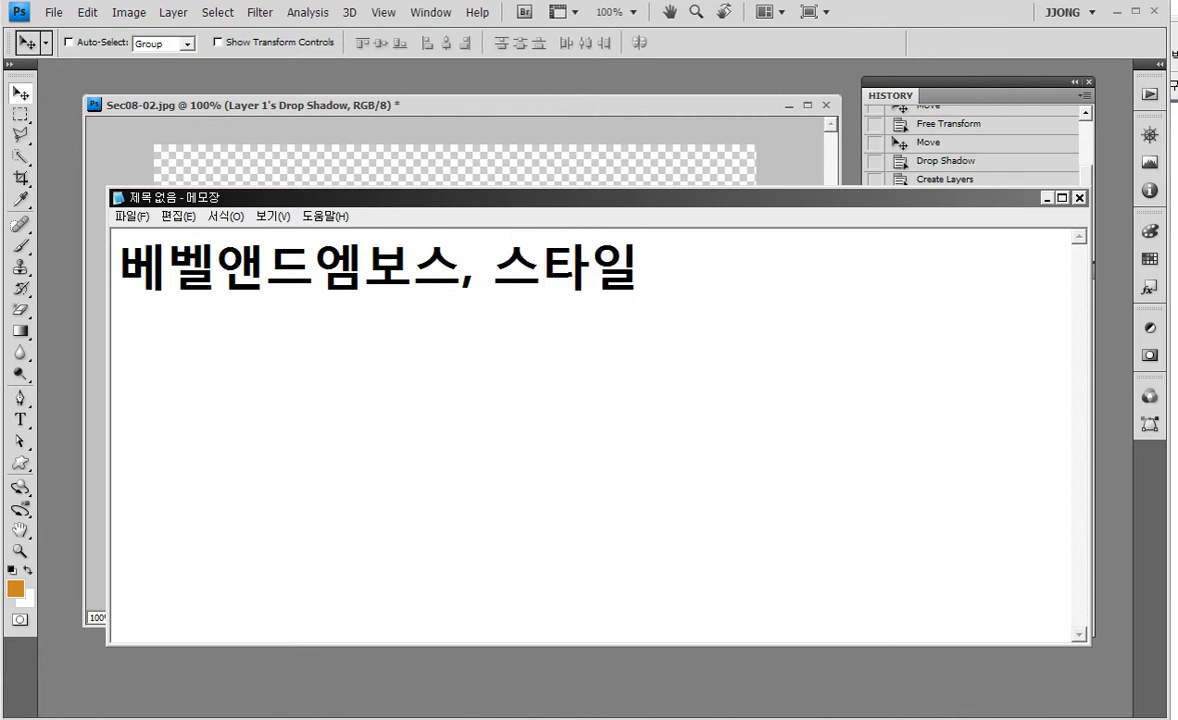
type("을 레이어로")
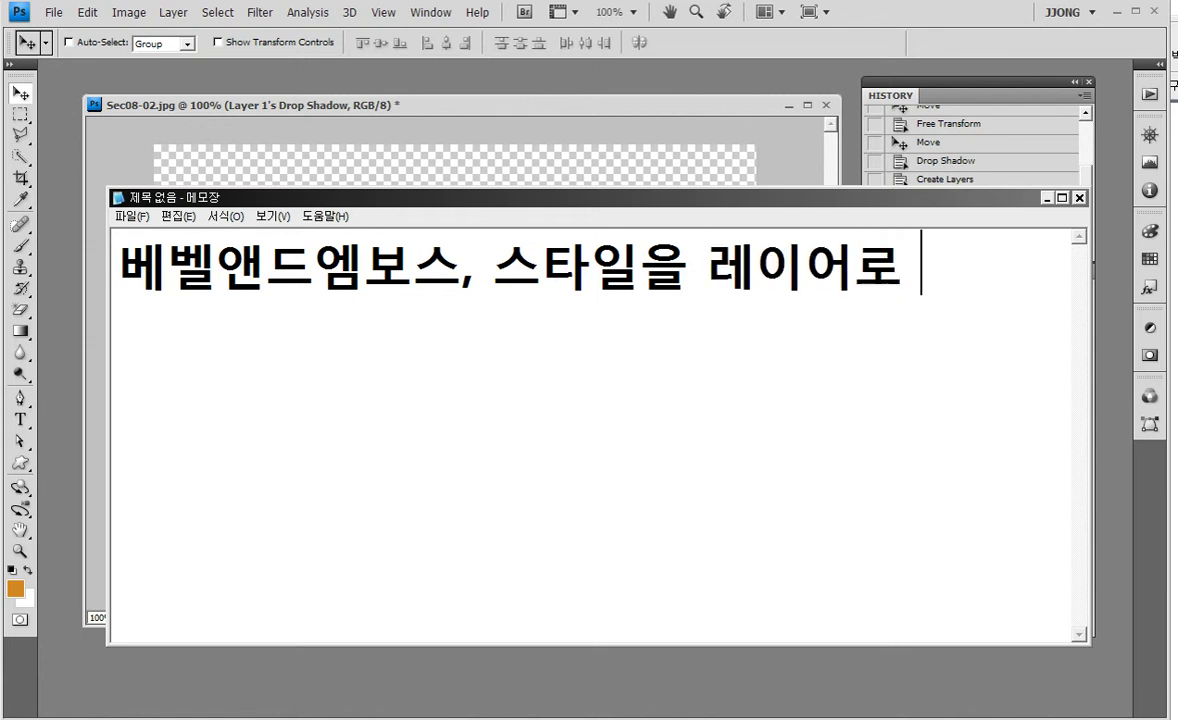
type(" 벼")
key("BackSpace")
key("BackSpace")
type("ㅁ")
key("BackSpace")
type("만드는")
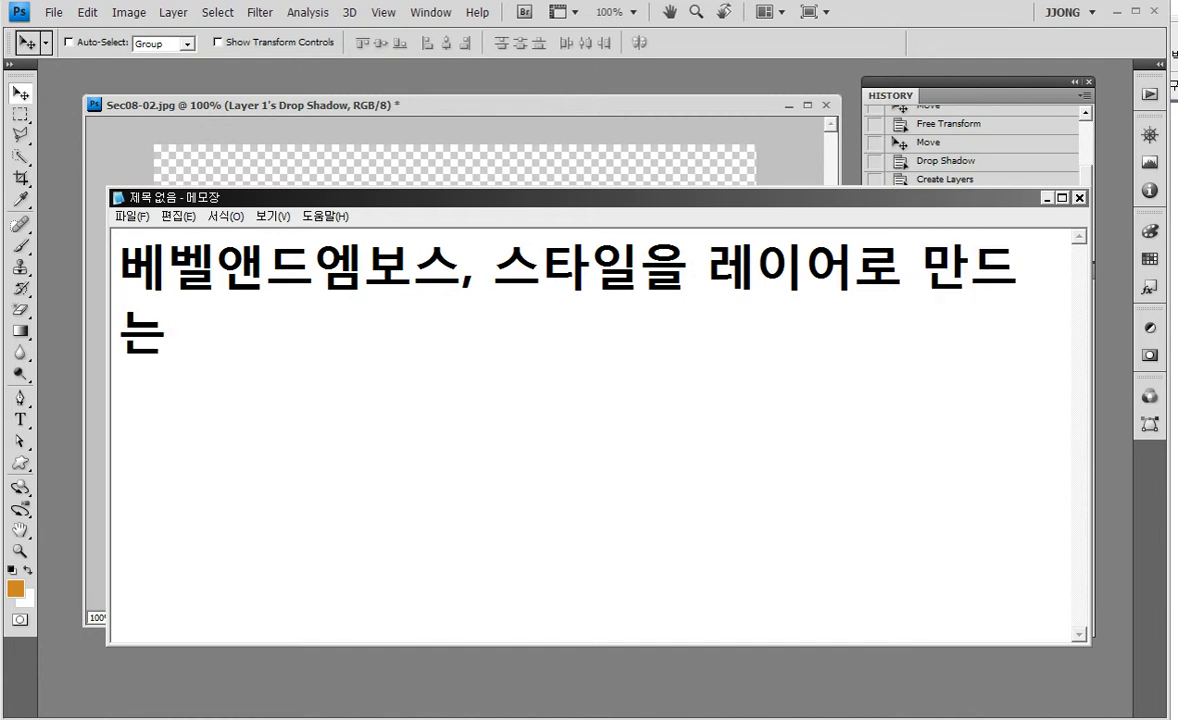
type("것,")
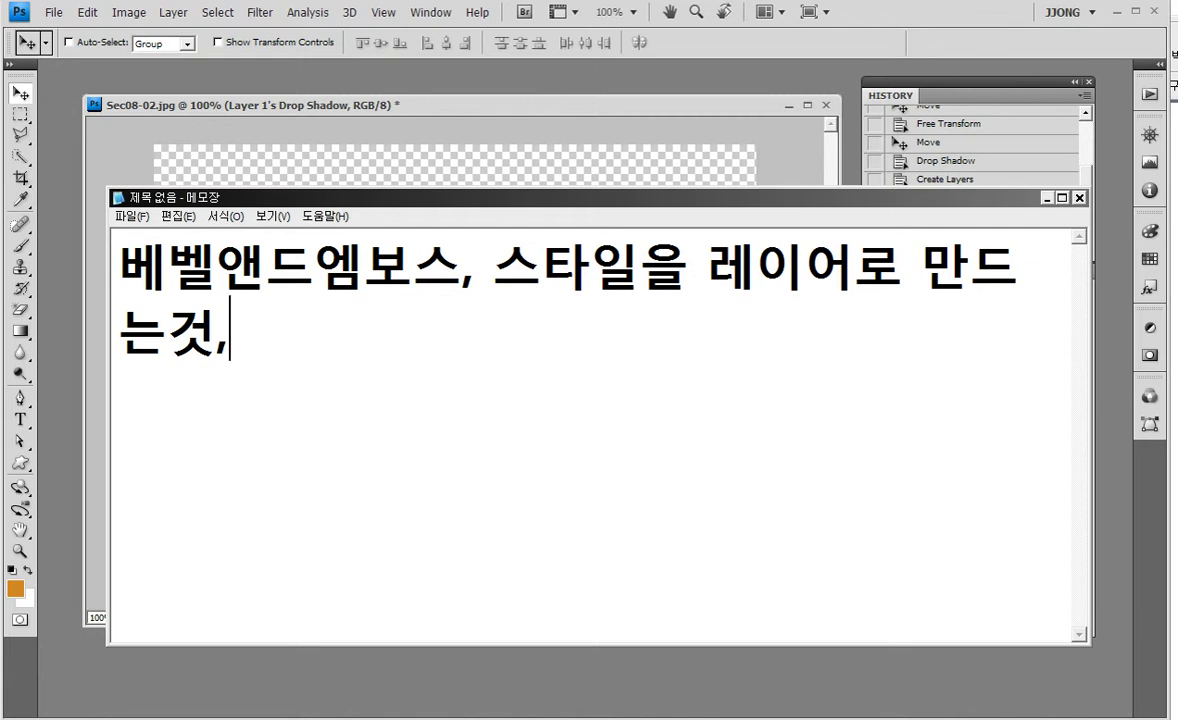
left_click(197, 105)
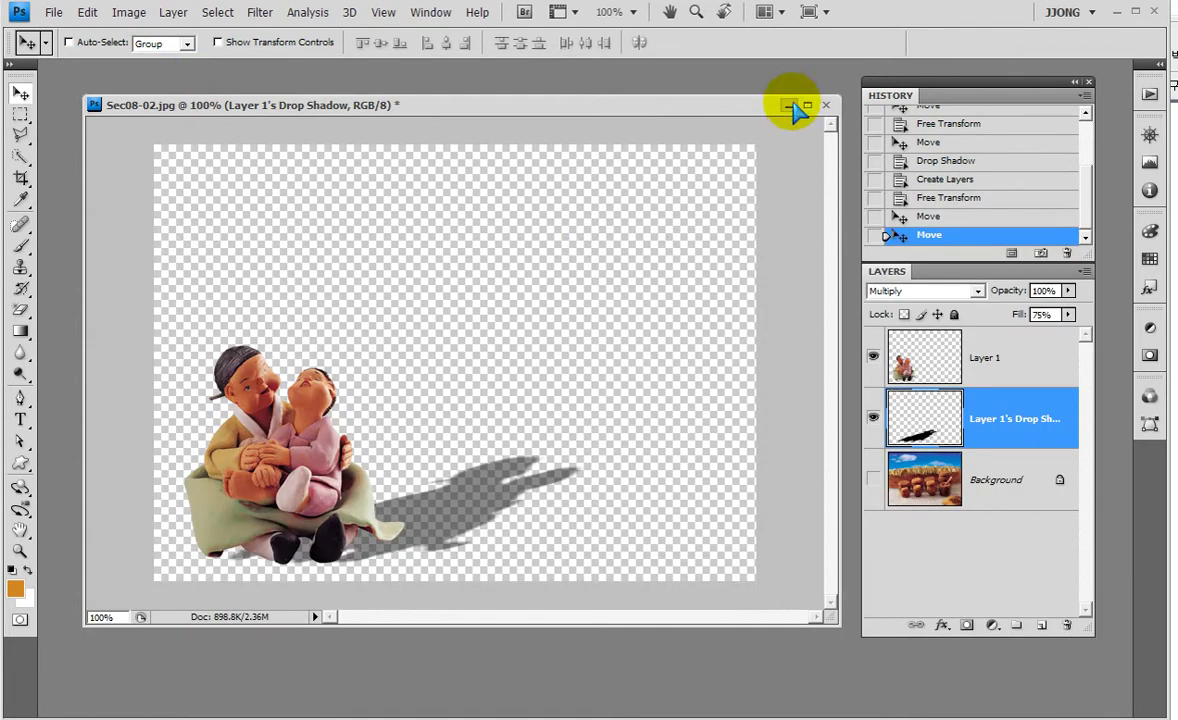
left_click(826, 105)
Step: Discard the figure document's changes and put the second phrase on its own line
left_click(585, 286)
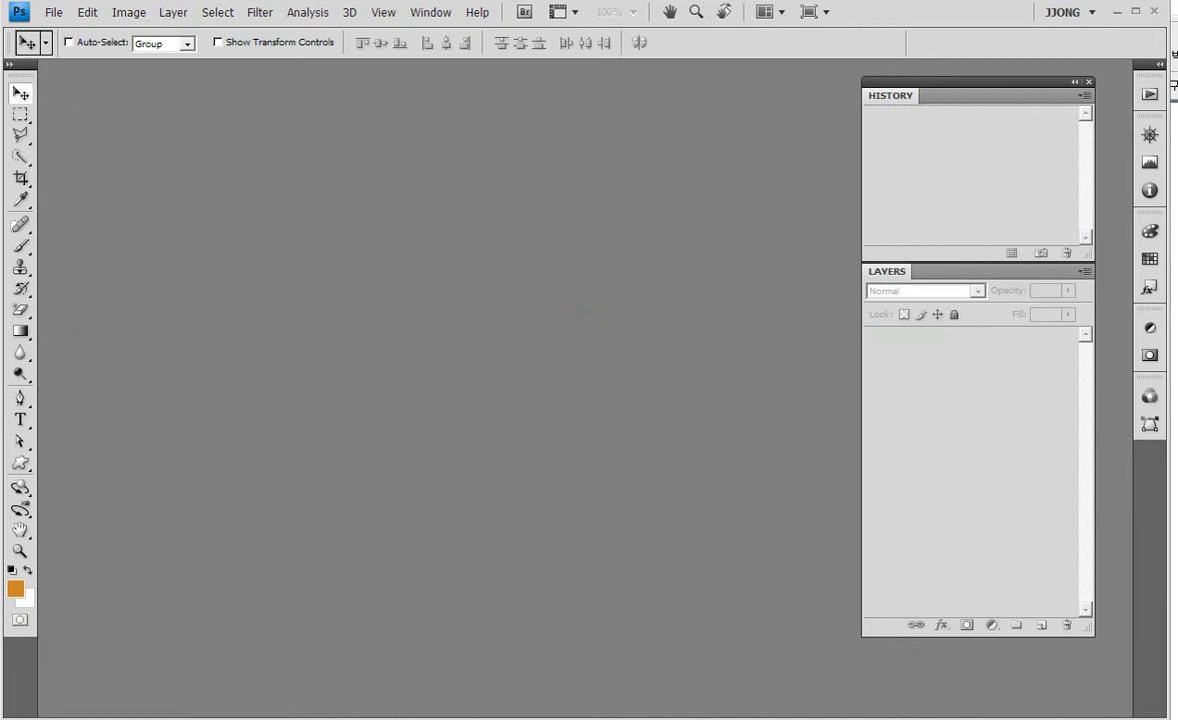
key("alt+Tab")
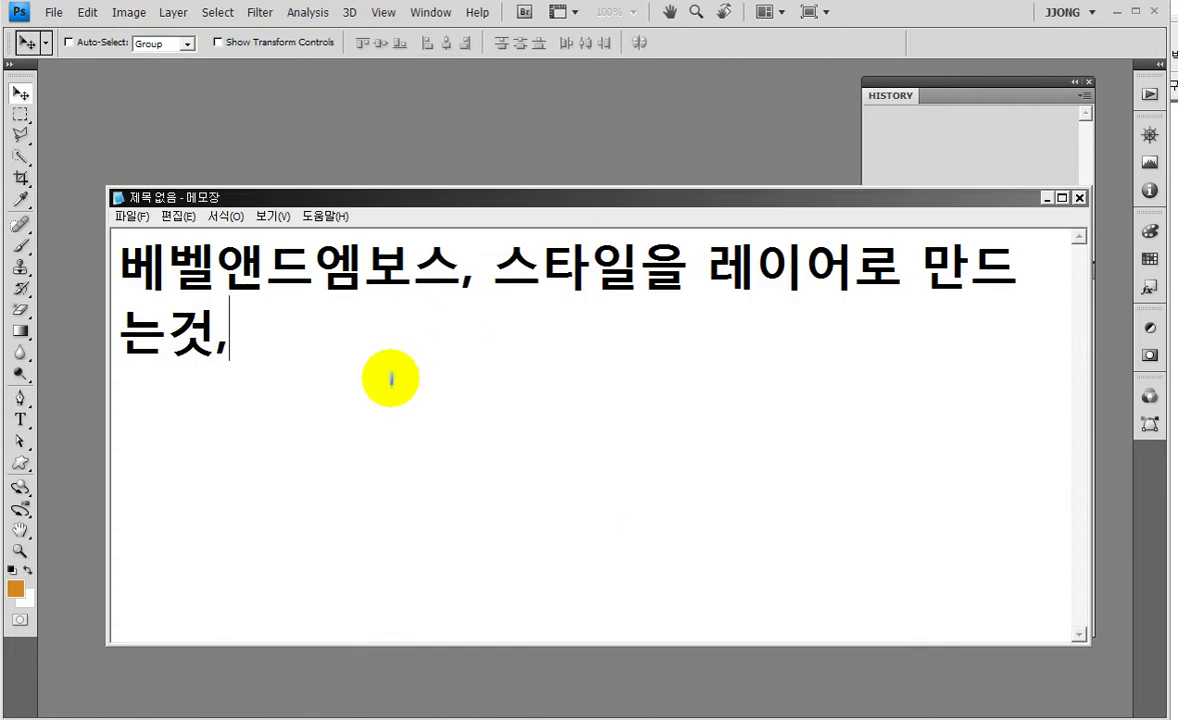
left_click(490, 266)
key("Return")
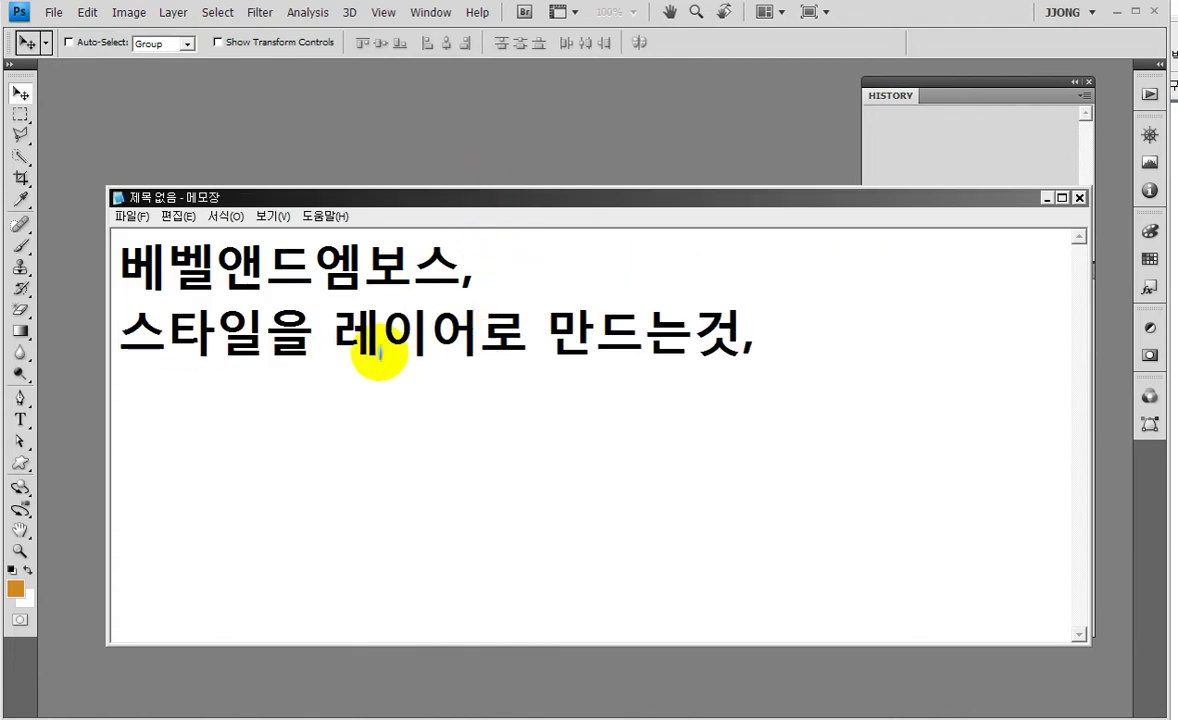
Step: Add 구름효과 on a new third line of the note
left_click(860, 343)
key("Return")
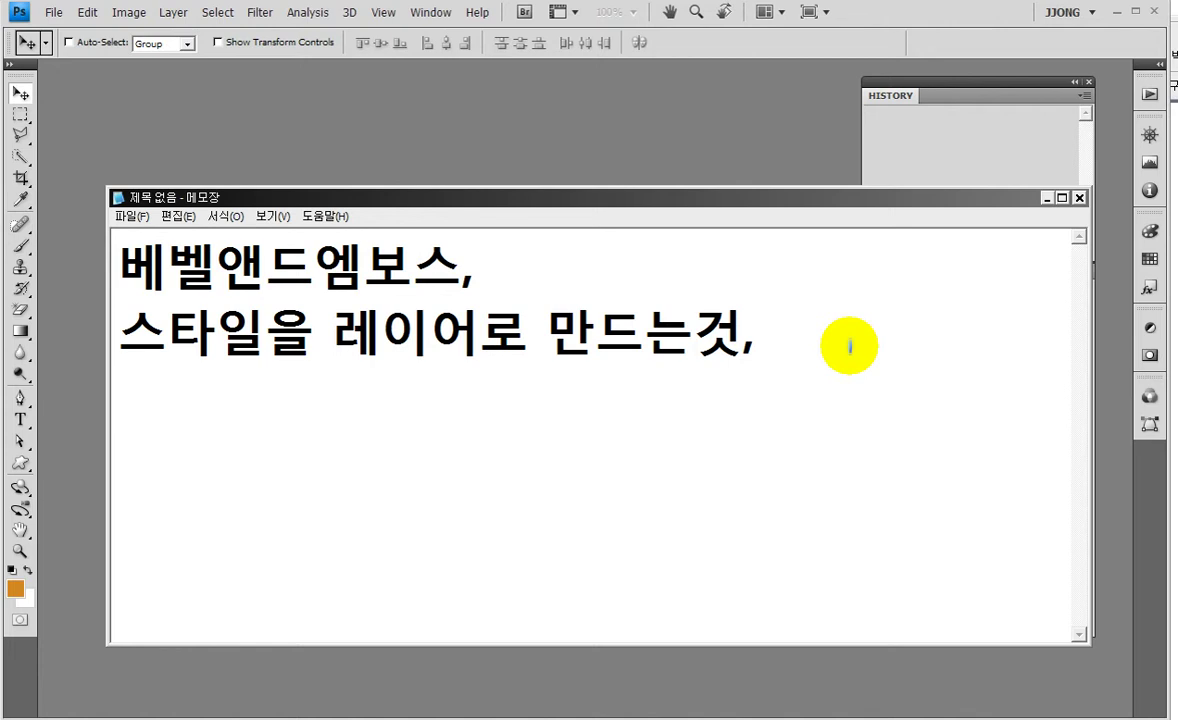
type("구름효과")
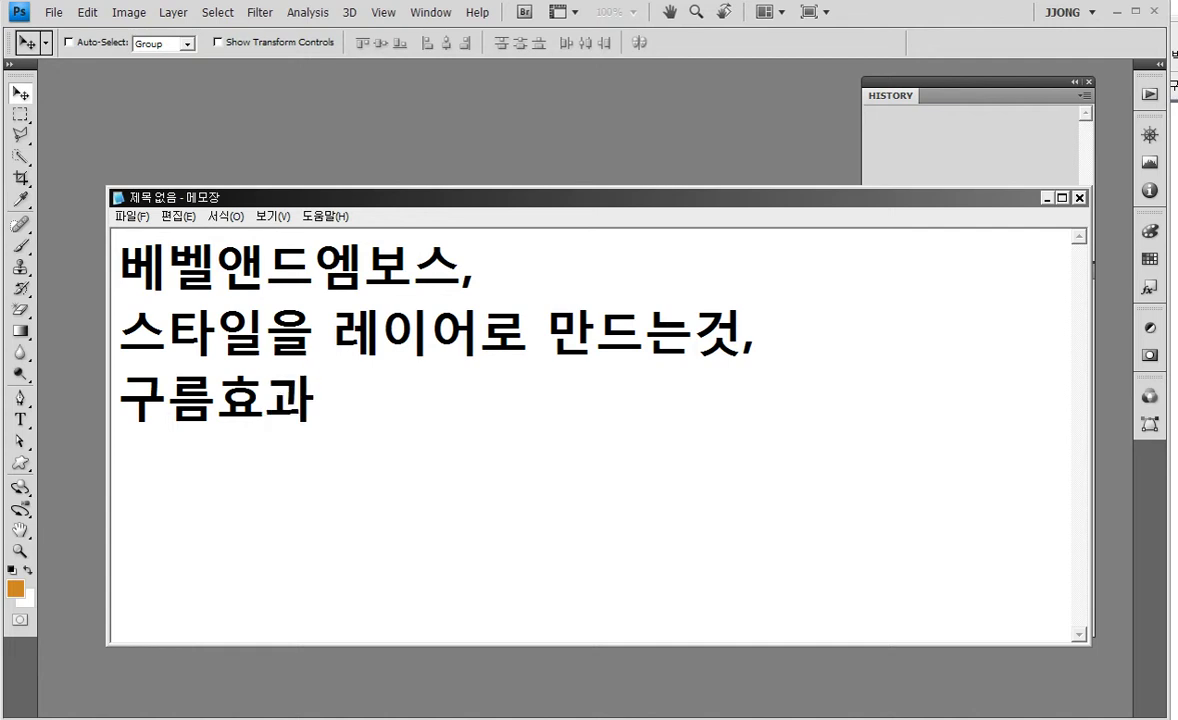
left_click(236, 142)
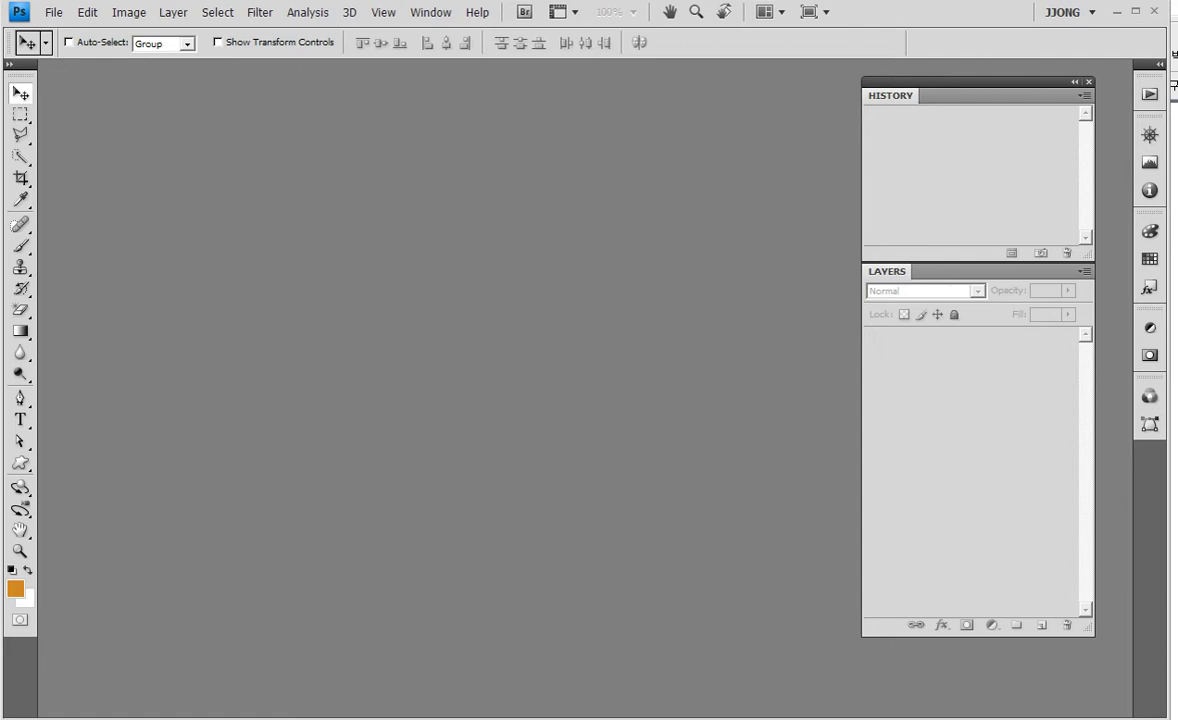
Step: Create a new 640 × 480 document from the Web preset
left_click(183, 250)
key("ctrl+n")
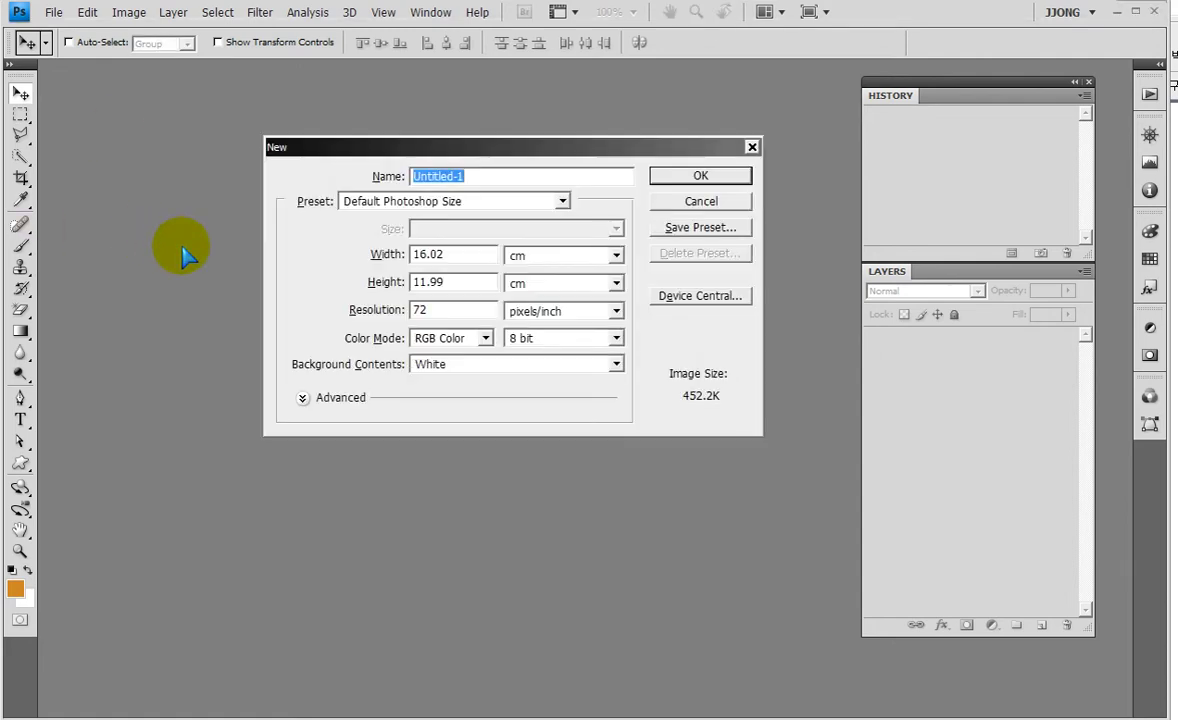
left_click(551, 200)
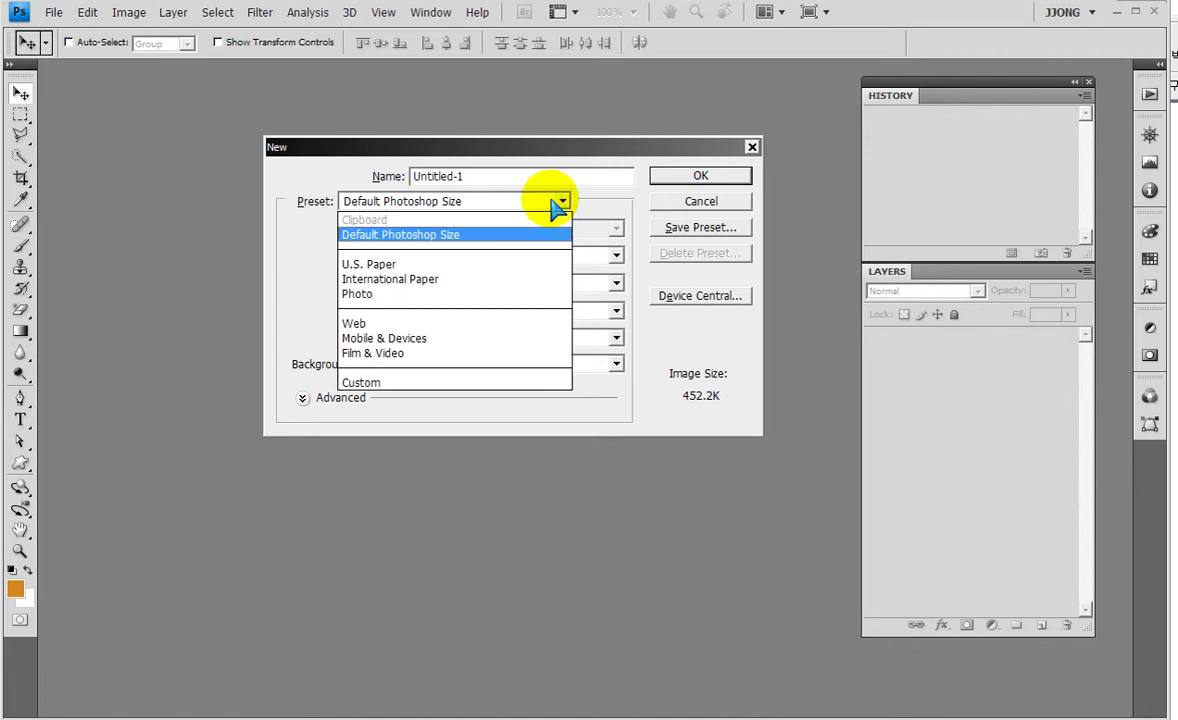
left_click(397, 322)
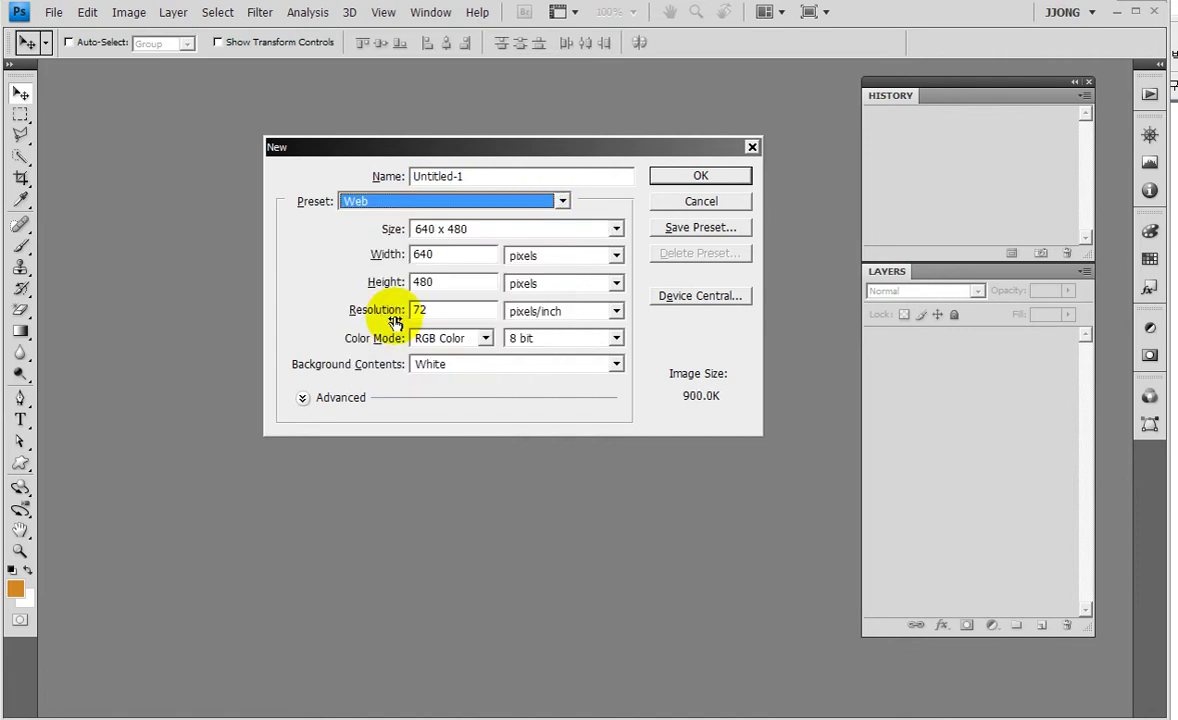
left_click(693, 178)
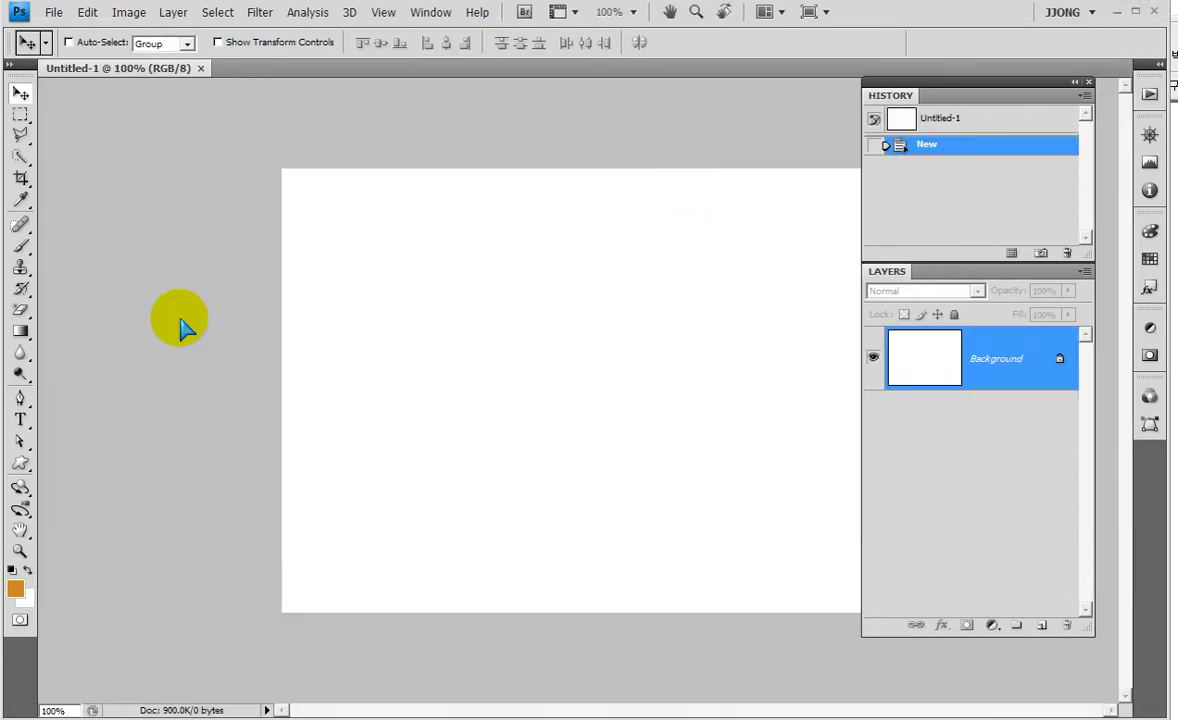
Step: Float Untitled-1 in its own window and enlarge it
left_click(95, 70)
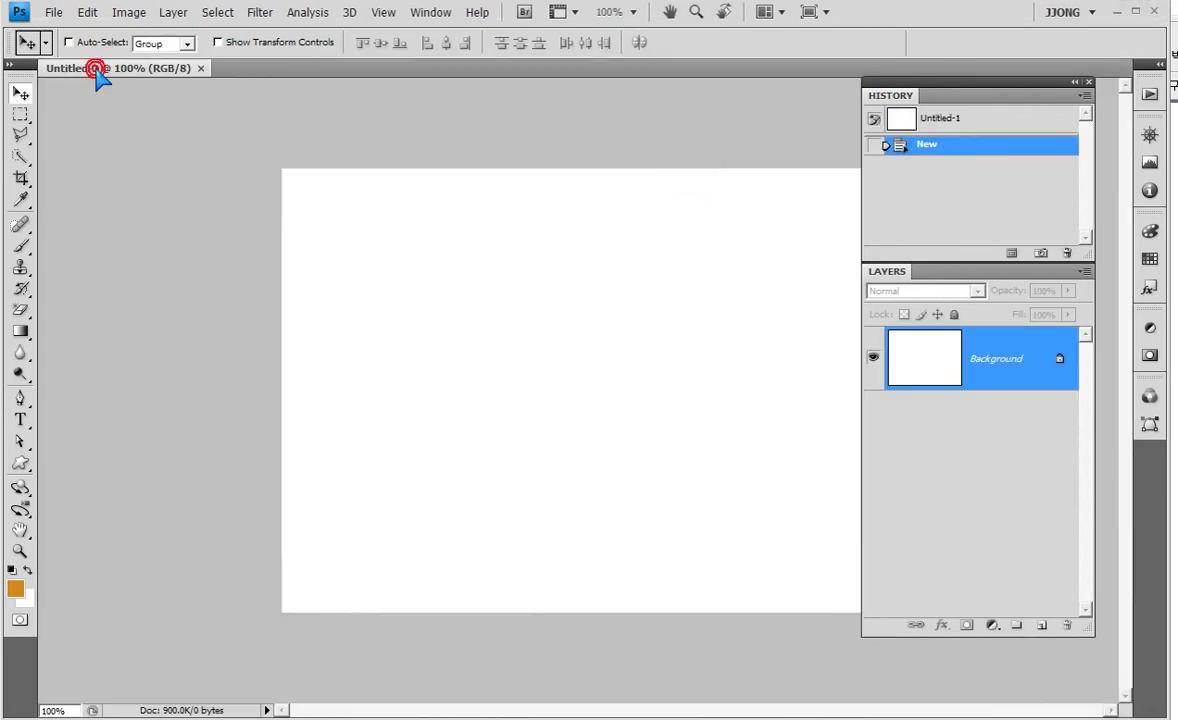
left_click_drag(95, 70, 142, 158)
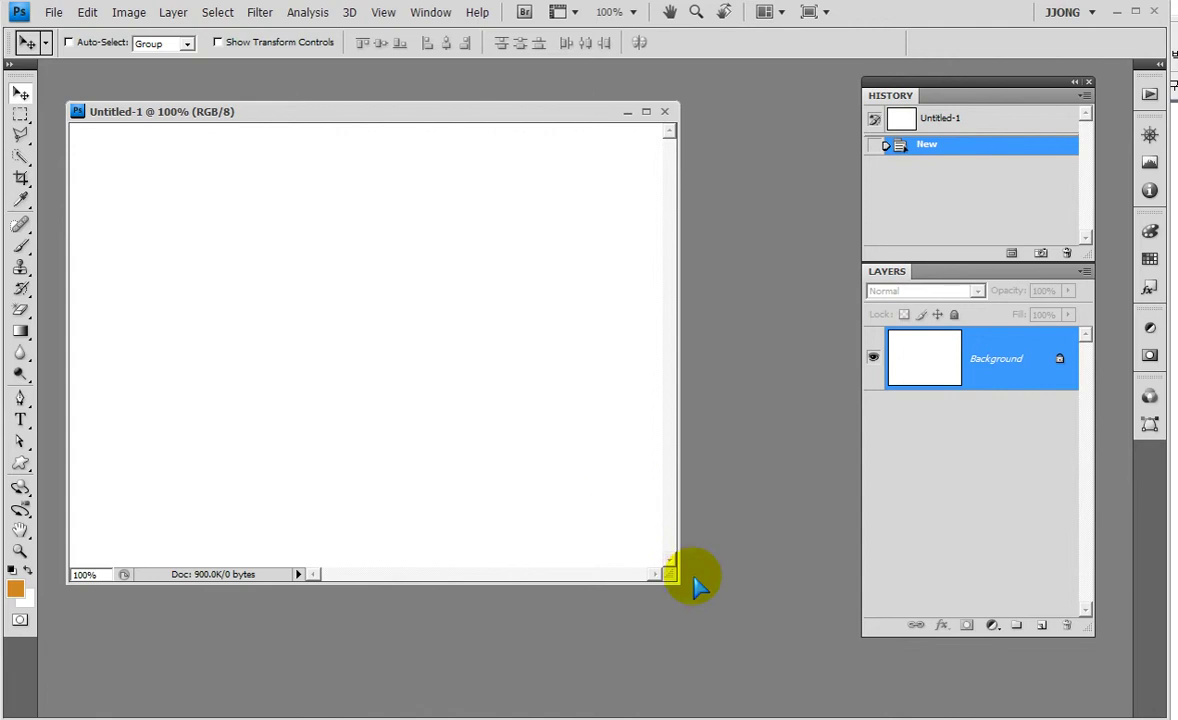
left_click_drag(668, 580, 800, 616)
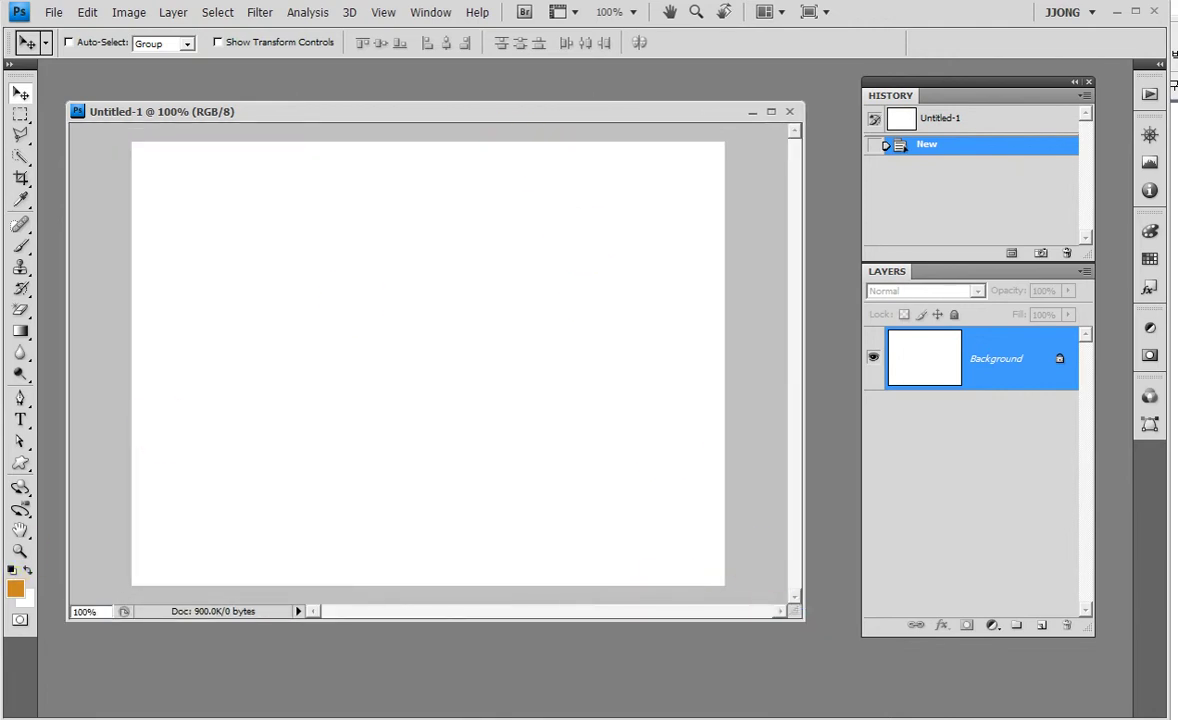
Step: Set the foreground colour to a light cyan (4ee0ff)
left_click(15, 590)
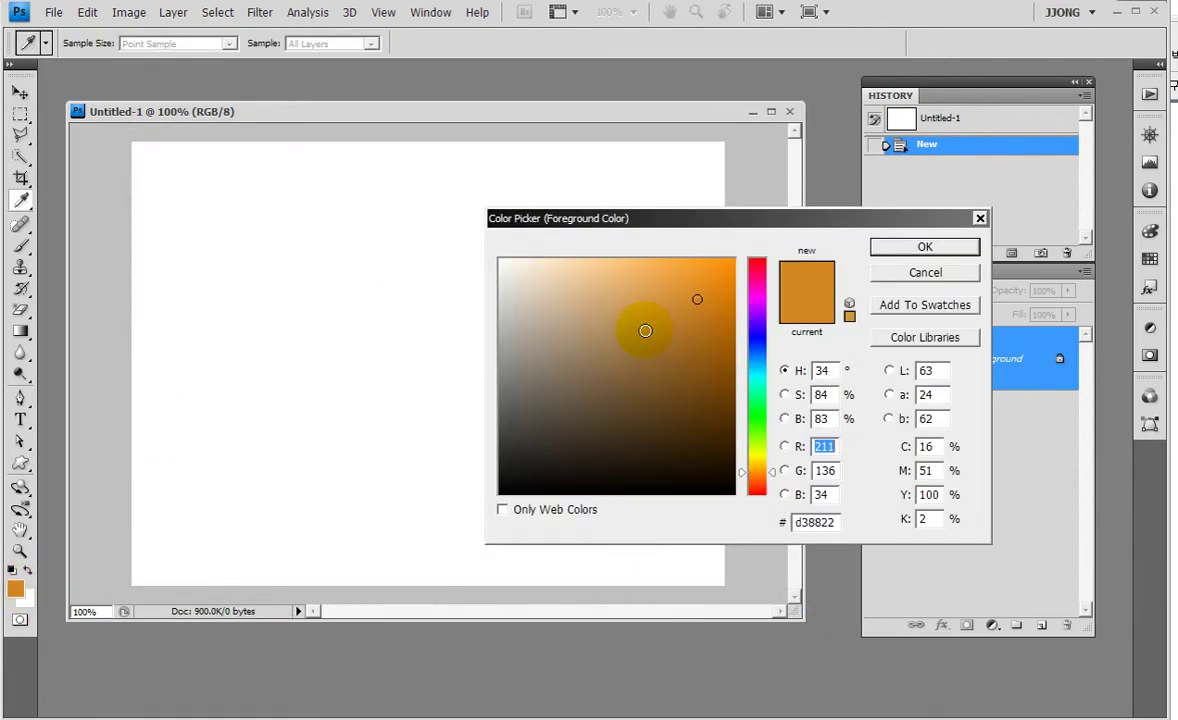
left_click(757, 371)
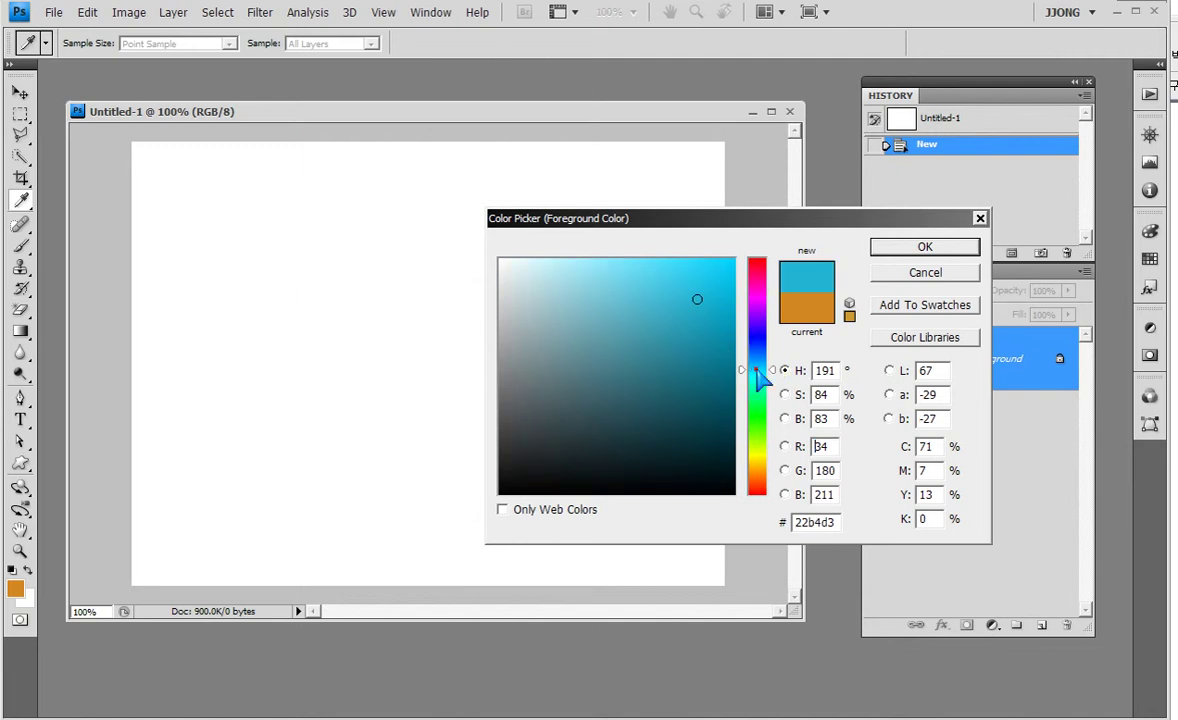
mouse_move(690, 278)
left_mouse_down()
mouse_move(740, 252)
mouse_move(660, 262)
left_mouse_up()
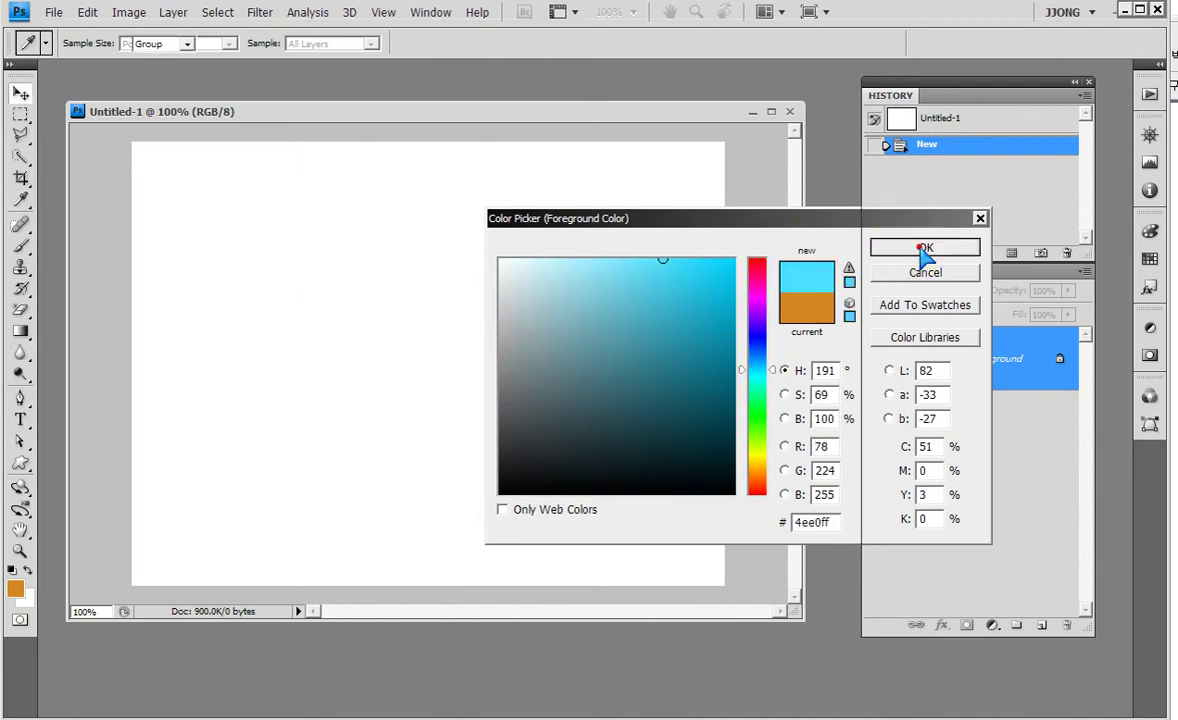
left_click(925, 247)
Step: Set the background colour to a dark blue
left_click(23, 598)
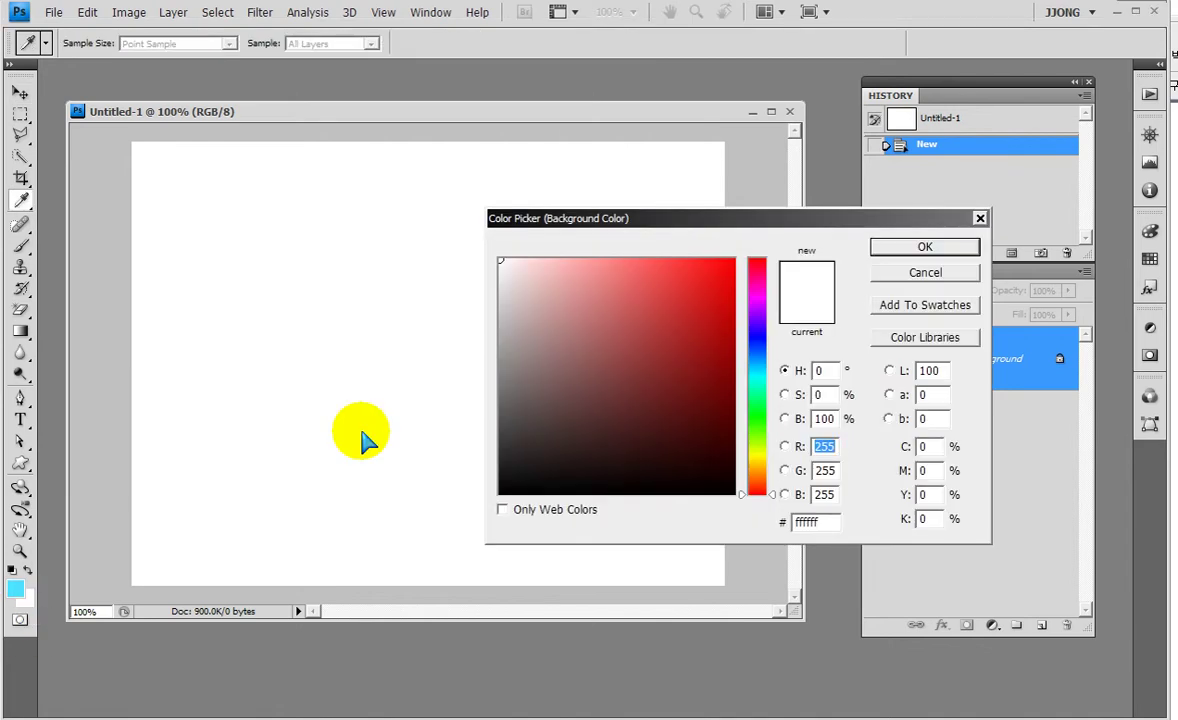
left_click_drag(757, 338, 757, 345)
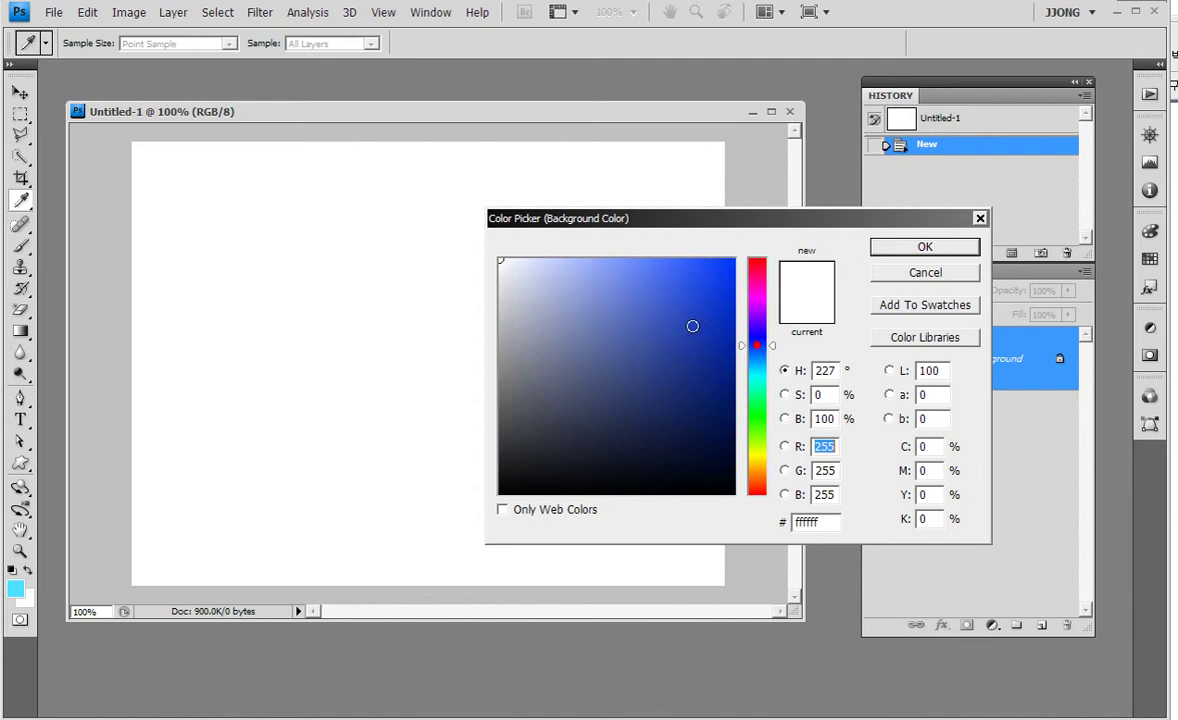
left_click(692, 326)
left_click(900, 247)
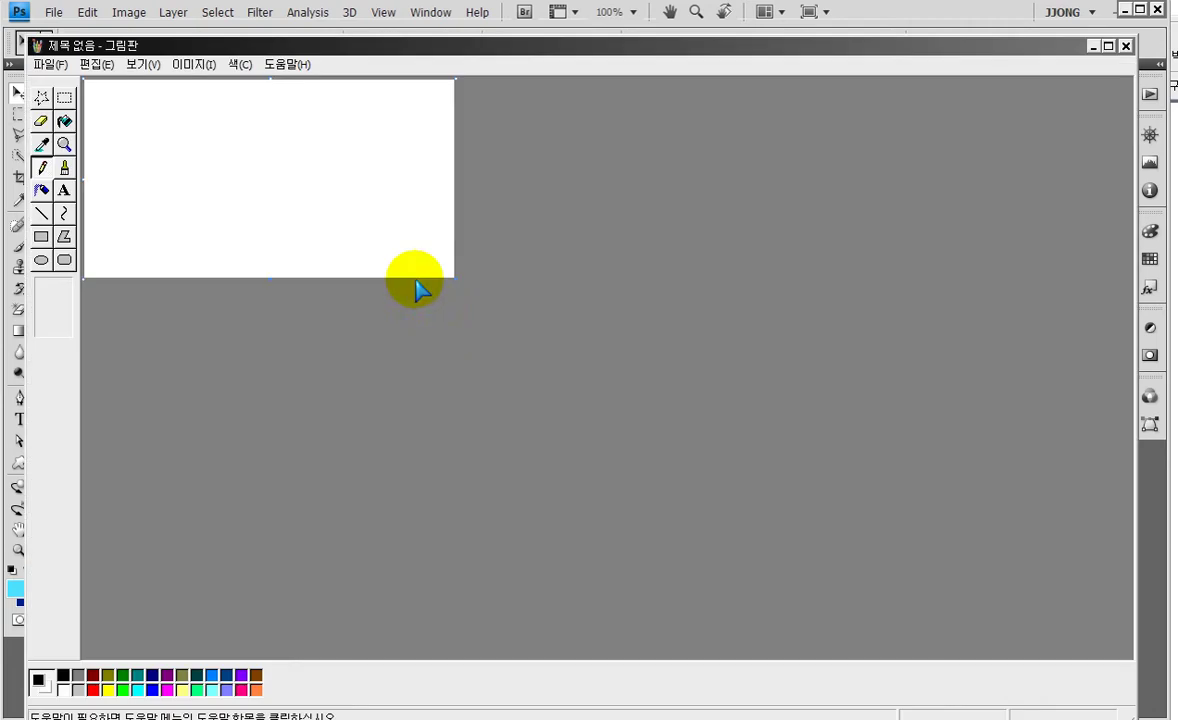
Step: Paste the swatch screenshot into Paint, position it, and outline the enlarged cyan and dark-blue swatches
key("ctrl+v")
left_click_drag(892, 447, 510, 342)
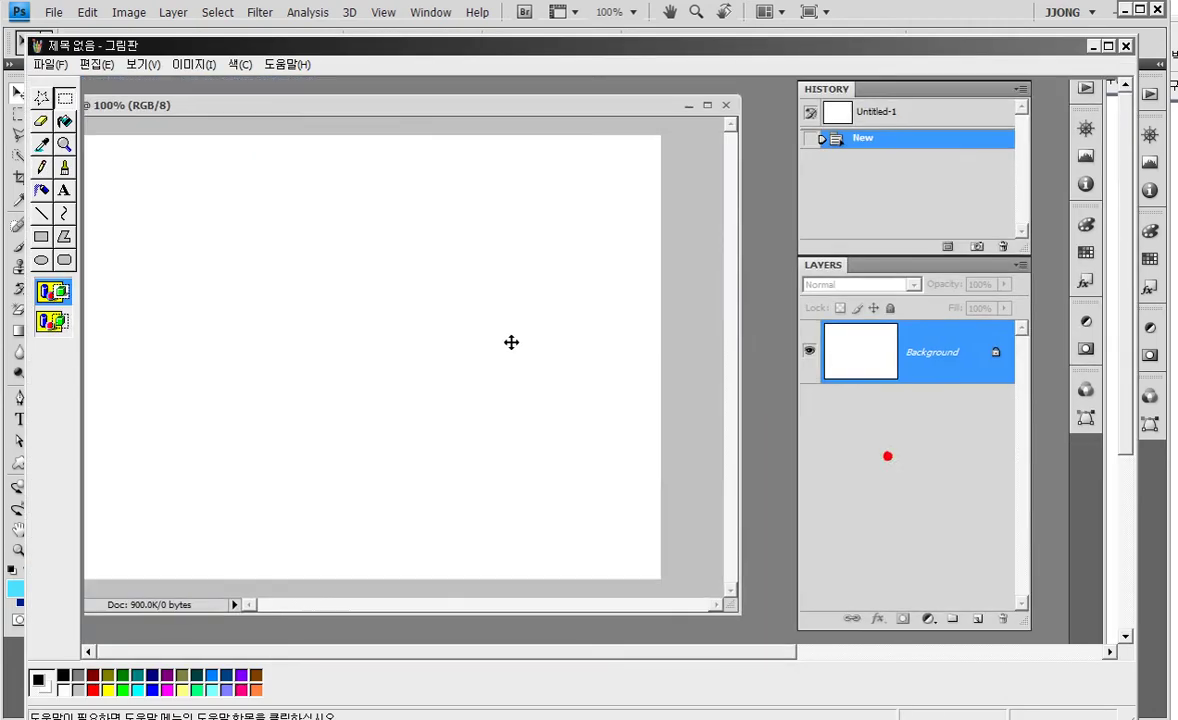
left_click_drag(673, 336, 251, 221)
left_click(64, 144)
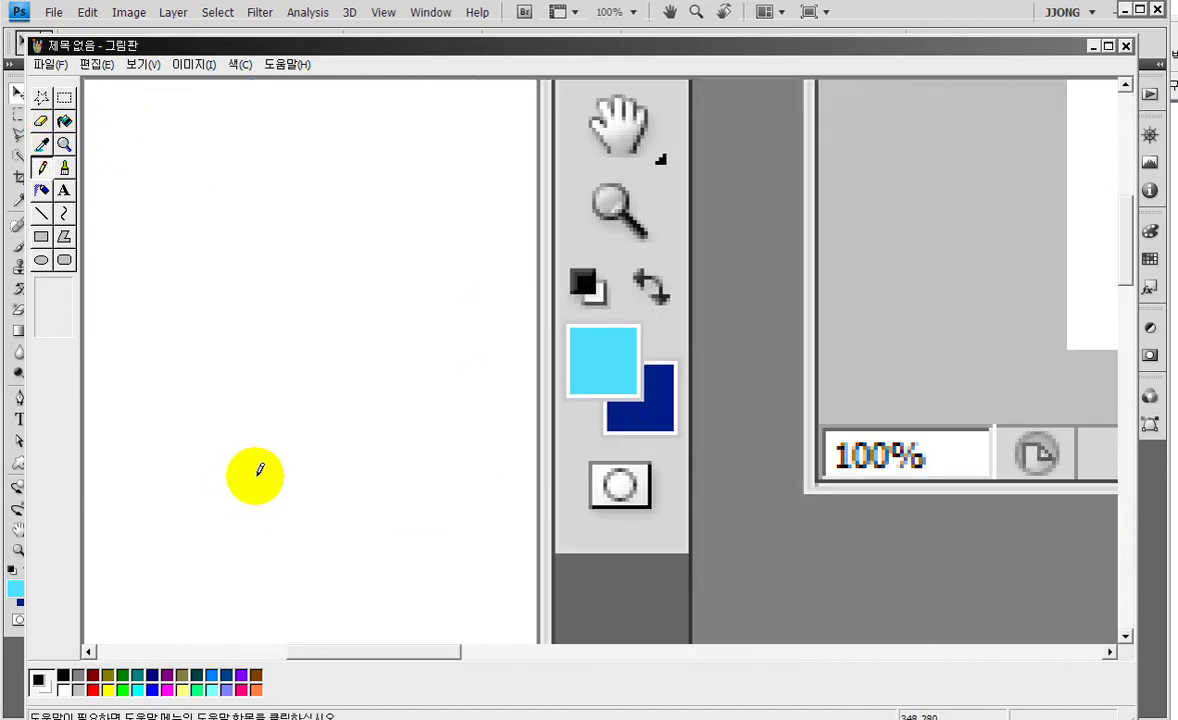
left_click_drag(504, 277, 770, 500)
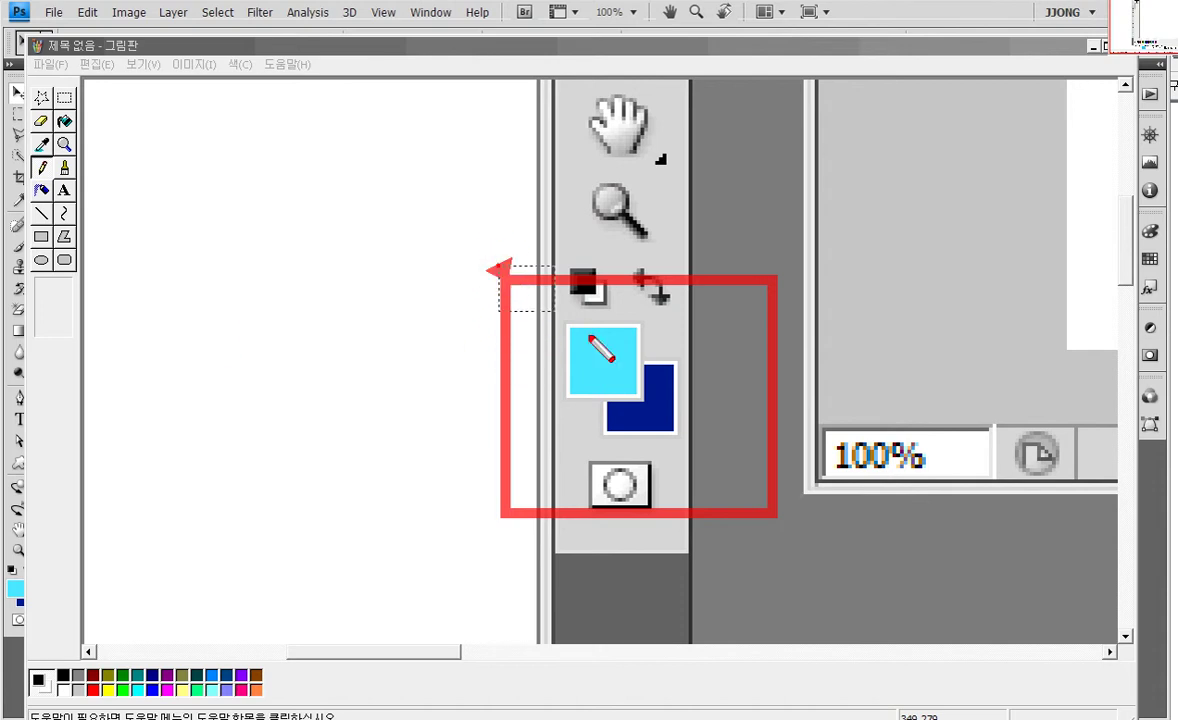
left_click_drag(492, 264, 783, 513)
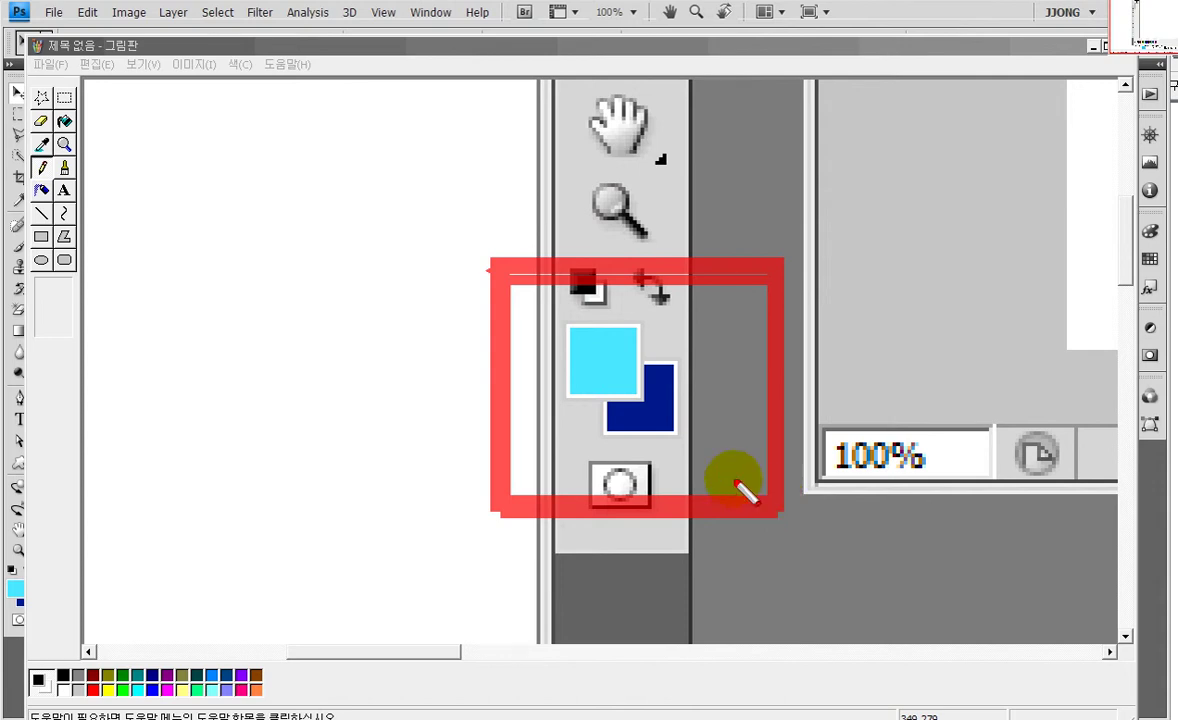
key("Escape")
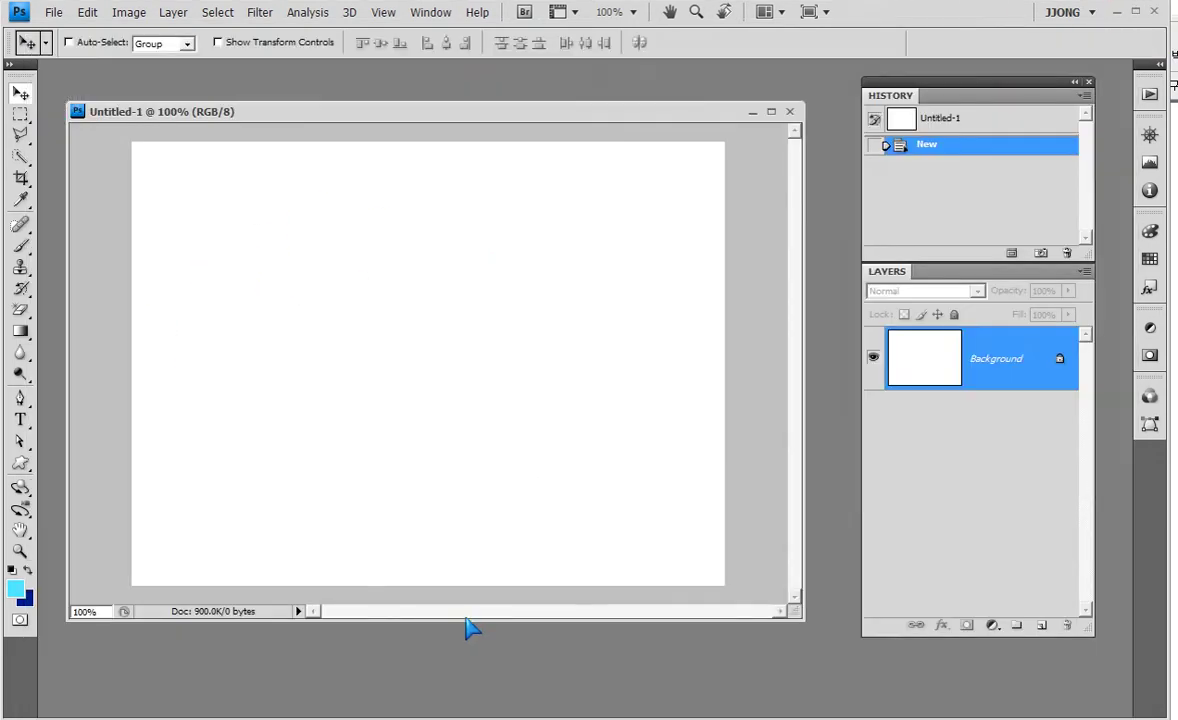
Step: Render Filter > Render > Clouds onto Untitled-1 with the cyan and dark-blue colours
left_click(260, 14)
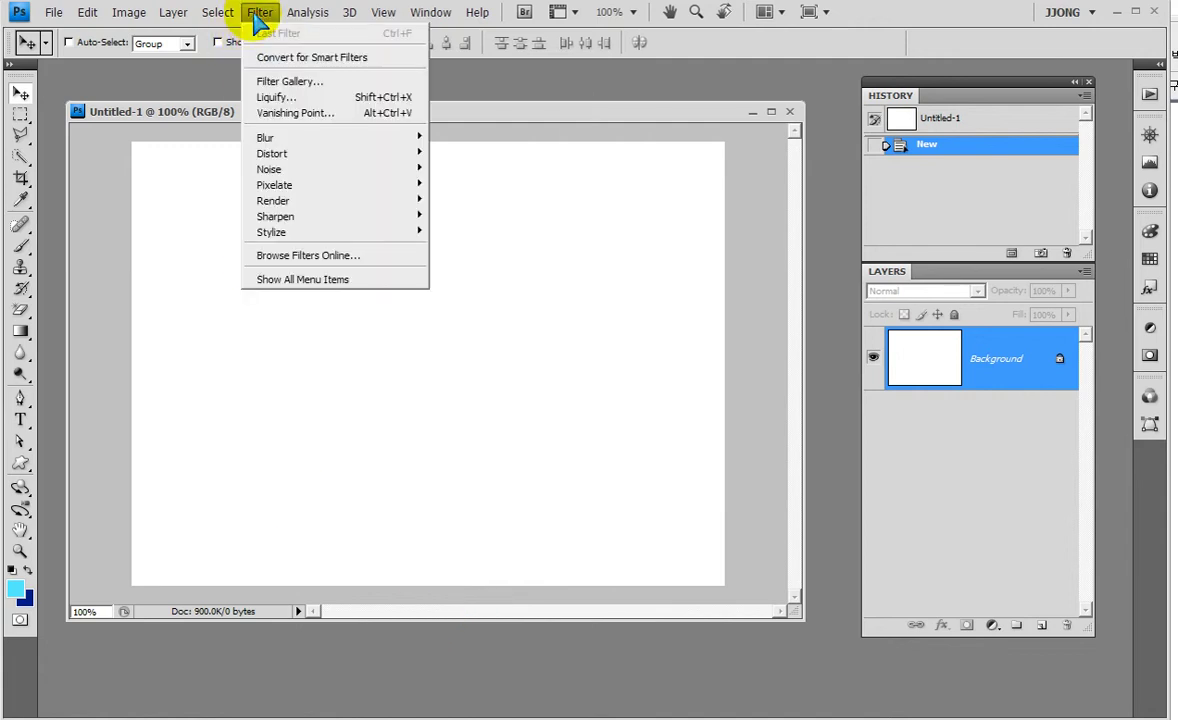
mouse_move(273, 200)
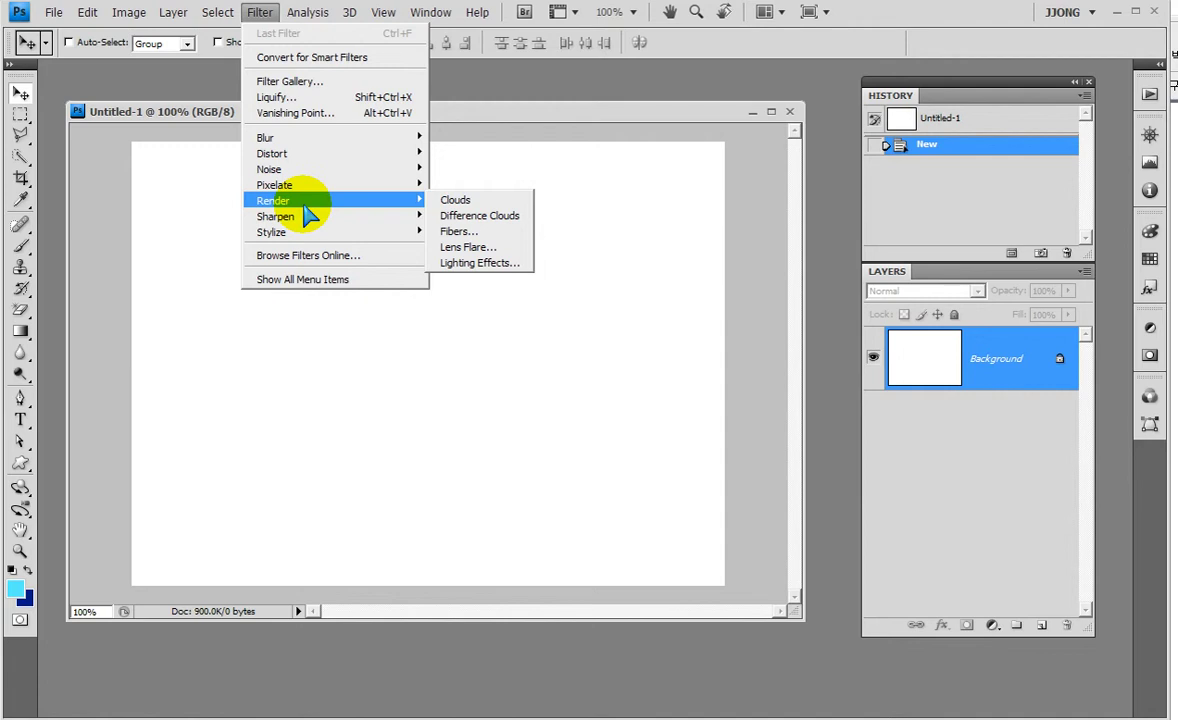
left_click(460, 203)
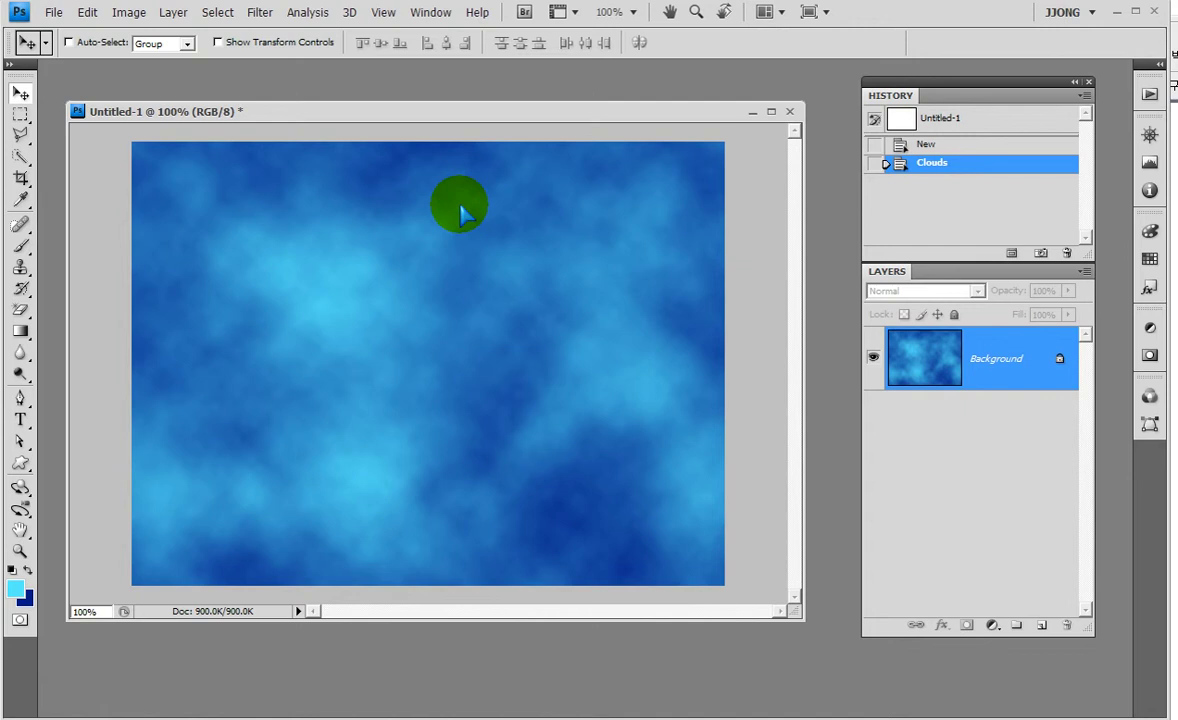
left_click(259, 12)
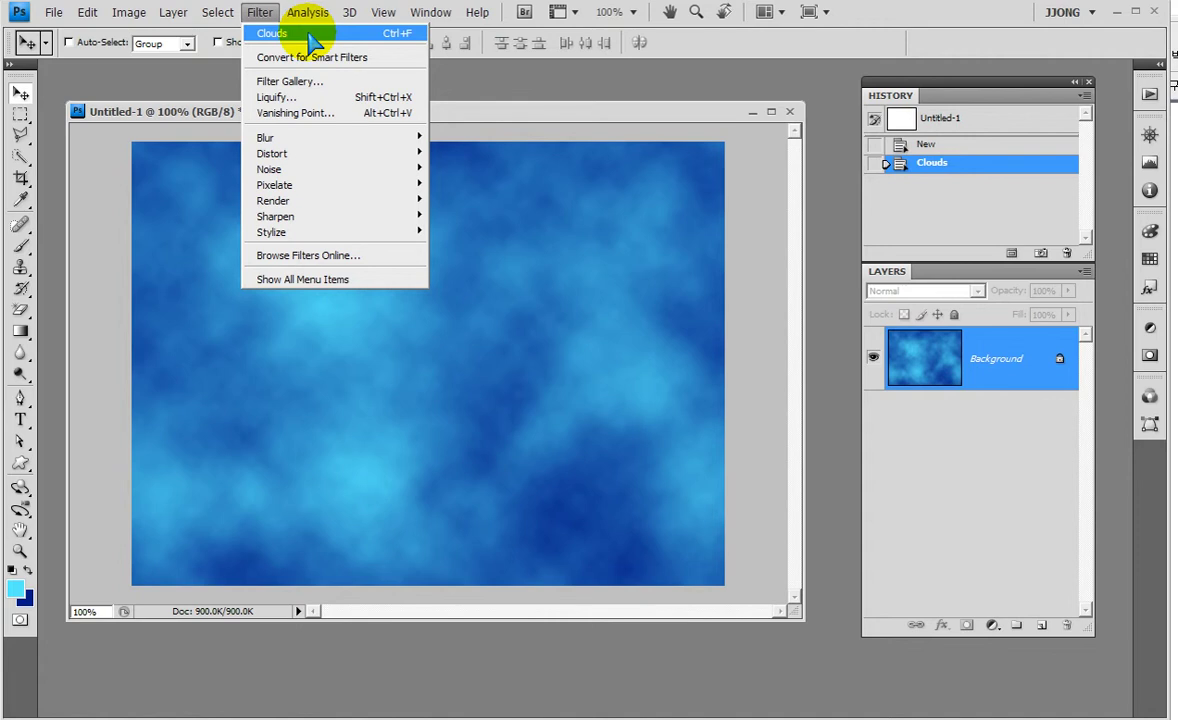
mouse_move(307, 12)
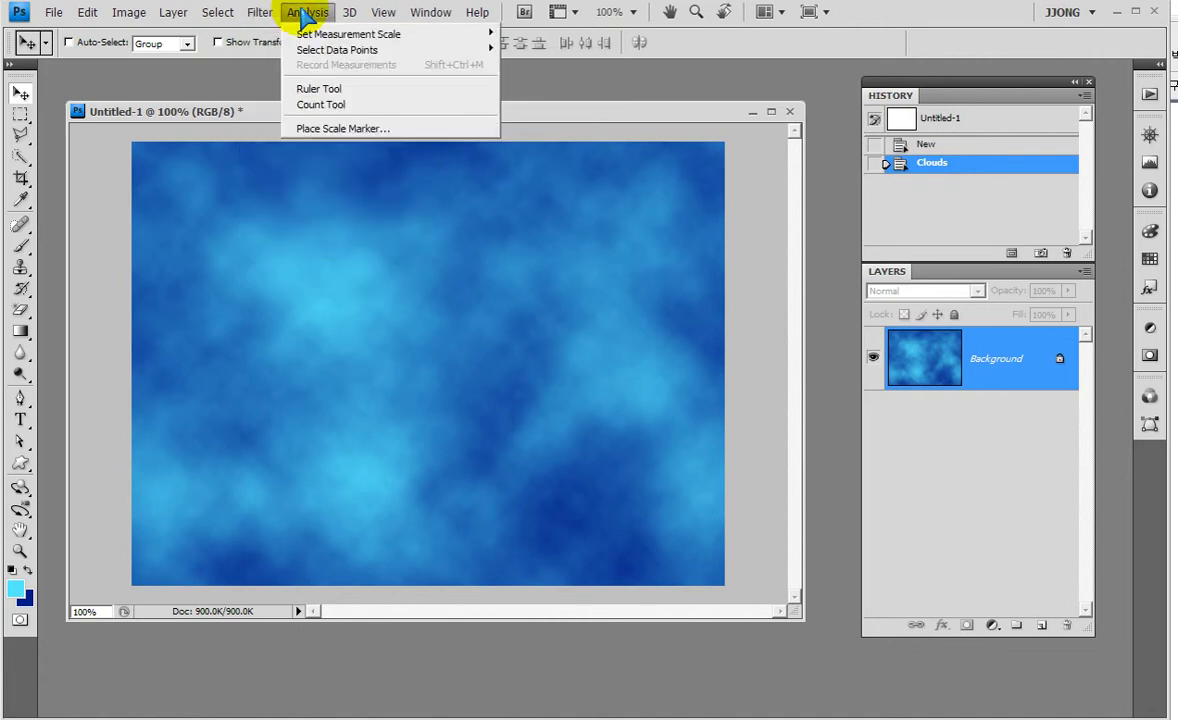
Step: Regenerate the Clouds render three times with Ctrl+F for a new pattern, then bring up the shape tool flyout
left_click(728, 120)
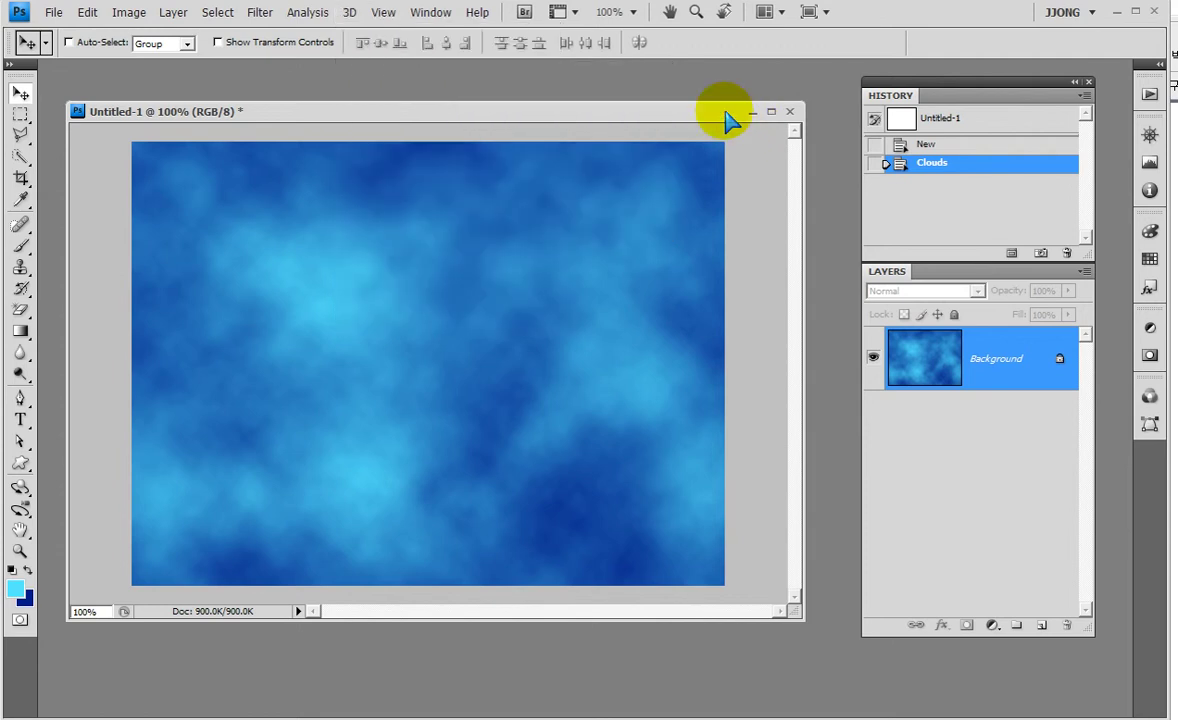
key("ctrl+f")
key("ctrl+f")
key("ctrl+f")
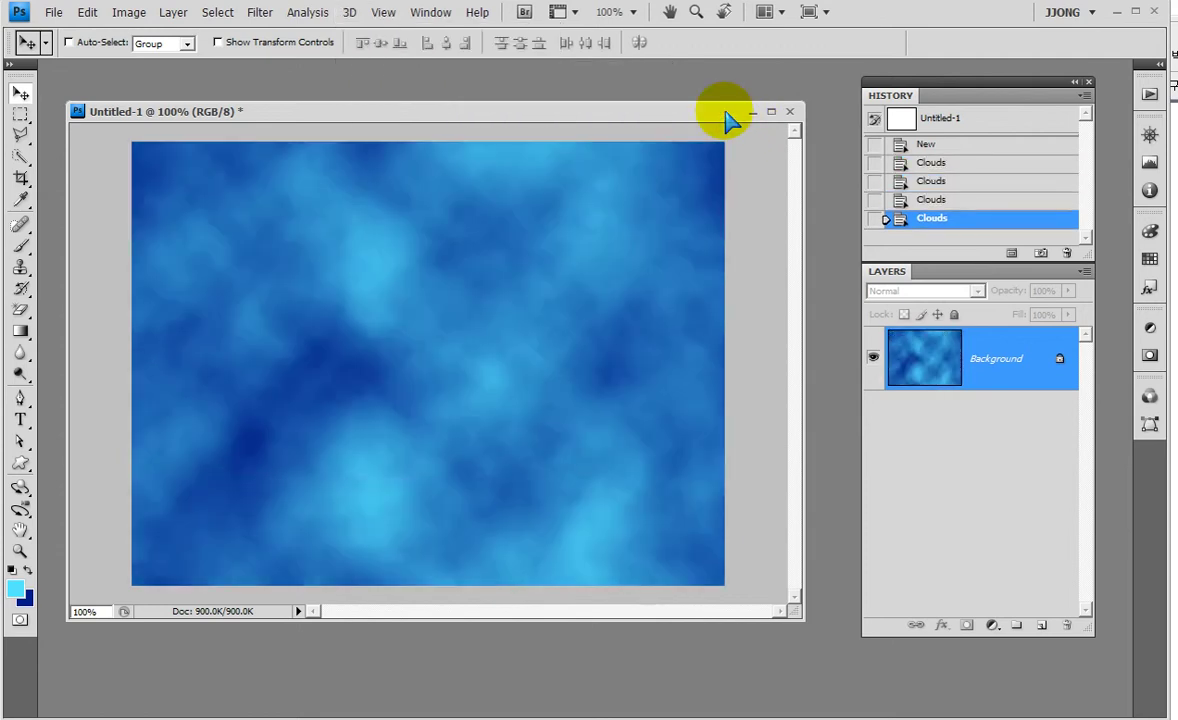
key("ctrl+f")
key("ctrl+f")
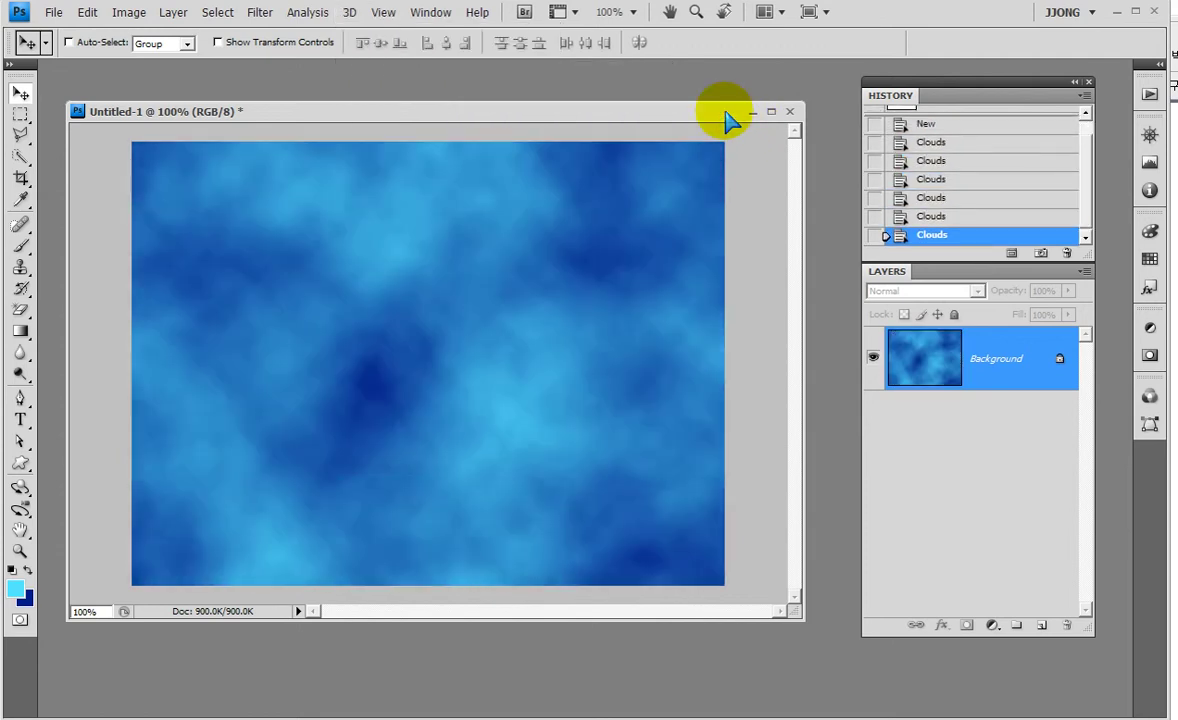
key("ctrl+f")
key("ctrl+f")
key("ctrl+f")
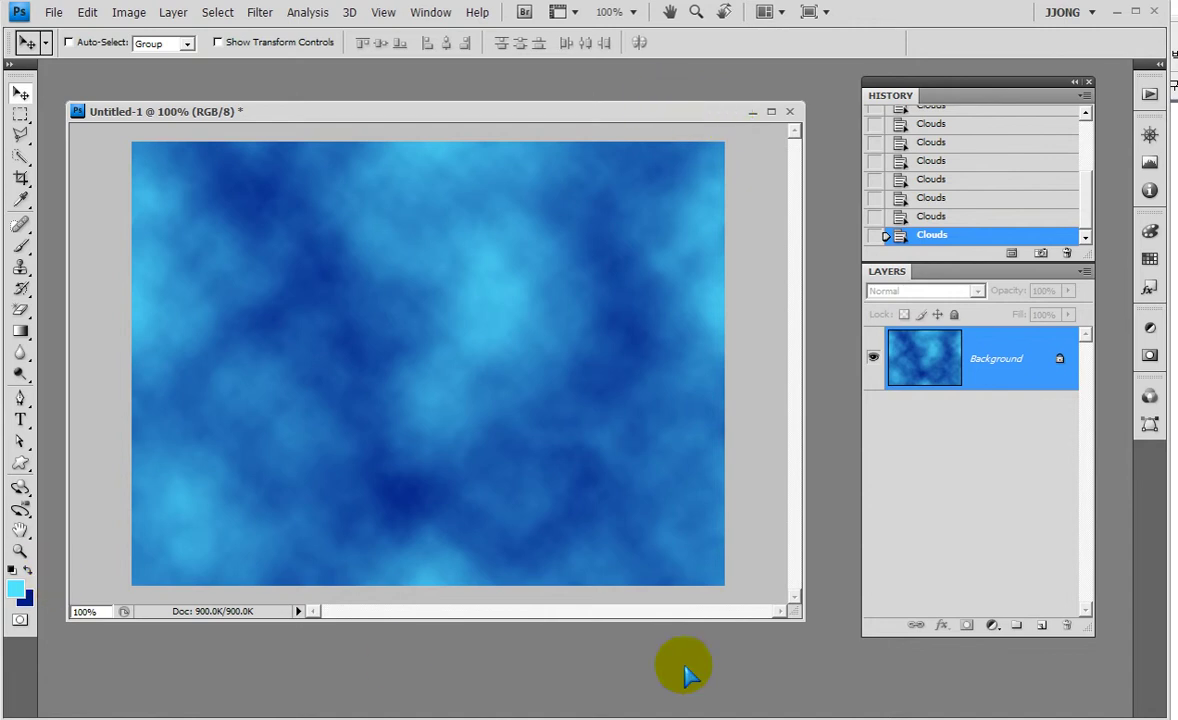
left_click(199, 438)
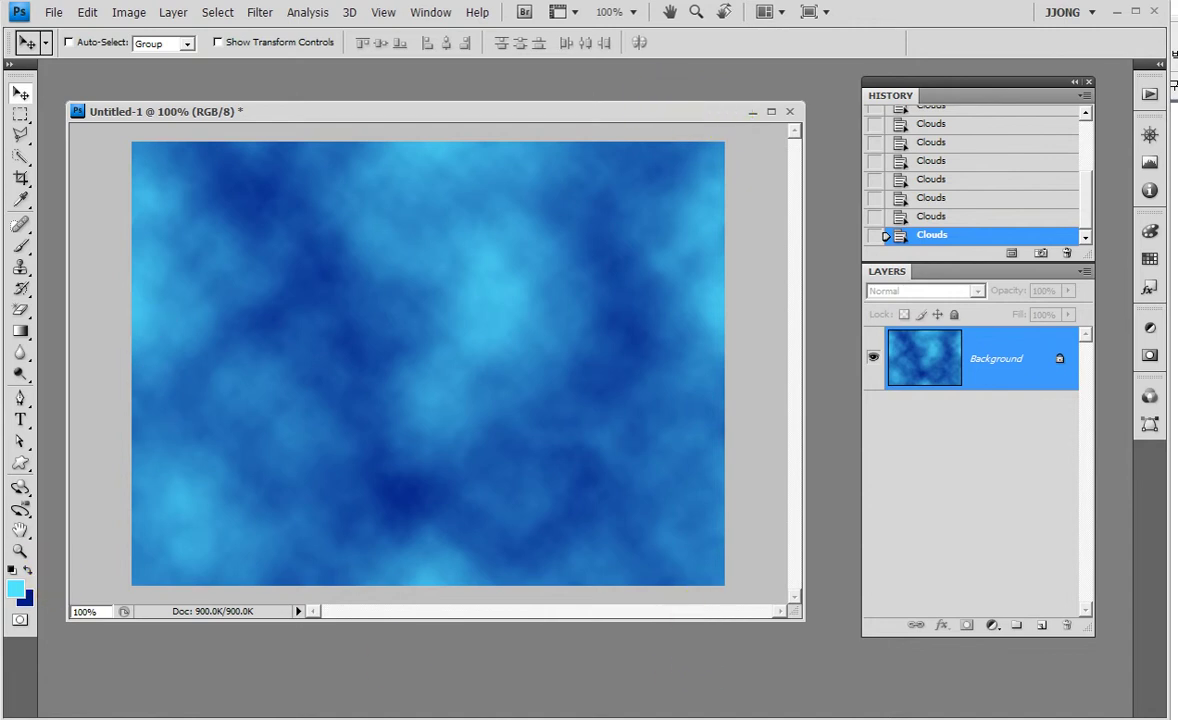
right_click(22, 462)
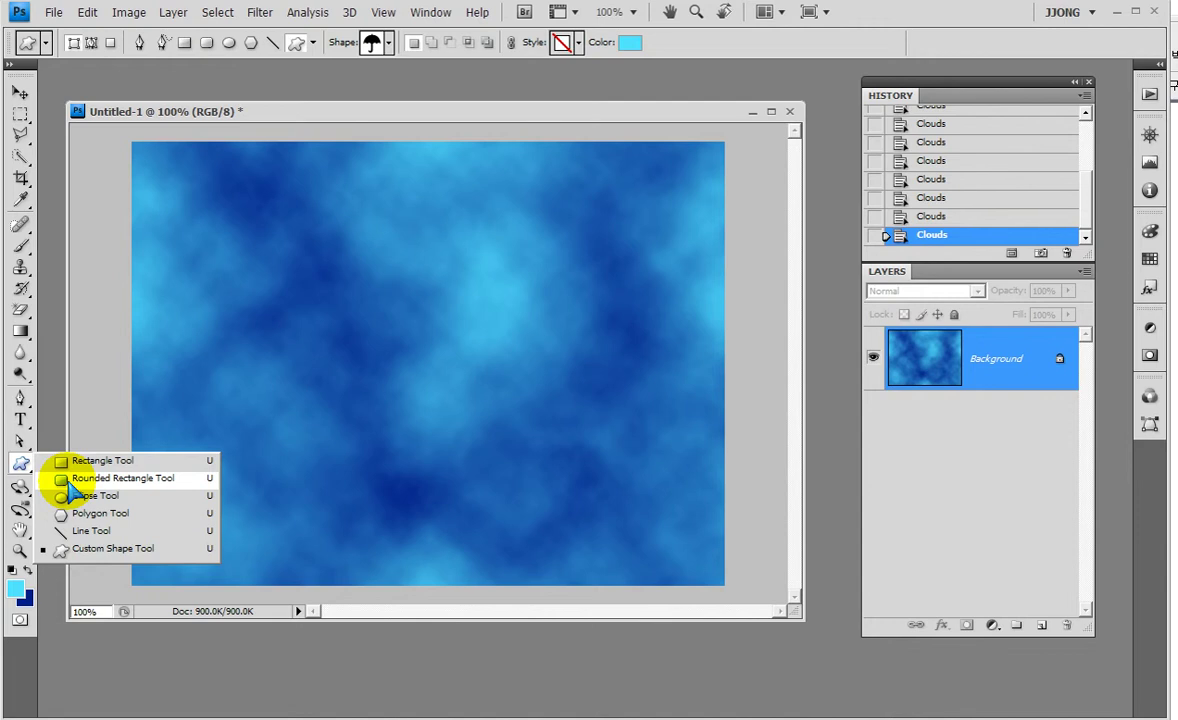
Step: Select the Rounded Rectangle Tool from the shape flyout
left_click(120, 478)
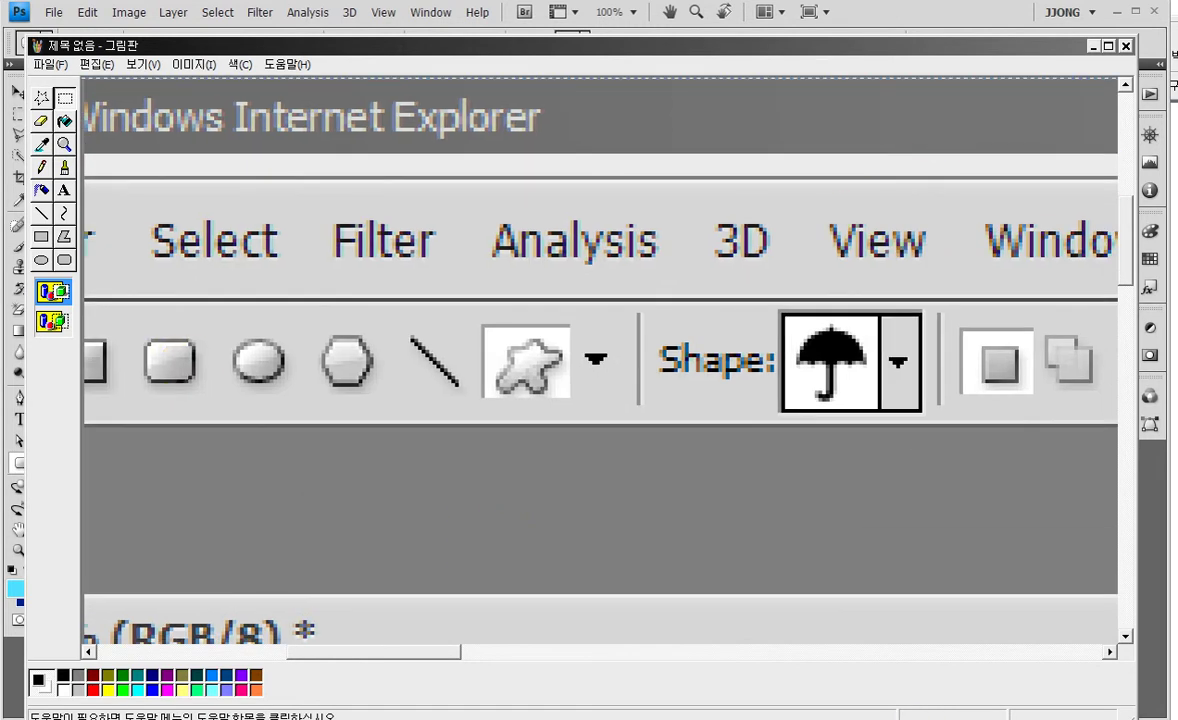
Step: Draw a long light-cyan rounded bar with 30 px radius across the top of the clouds canvas
key("alt+Tab")
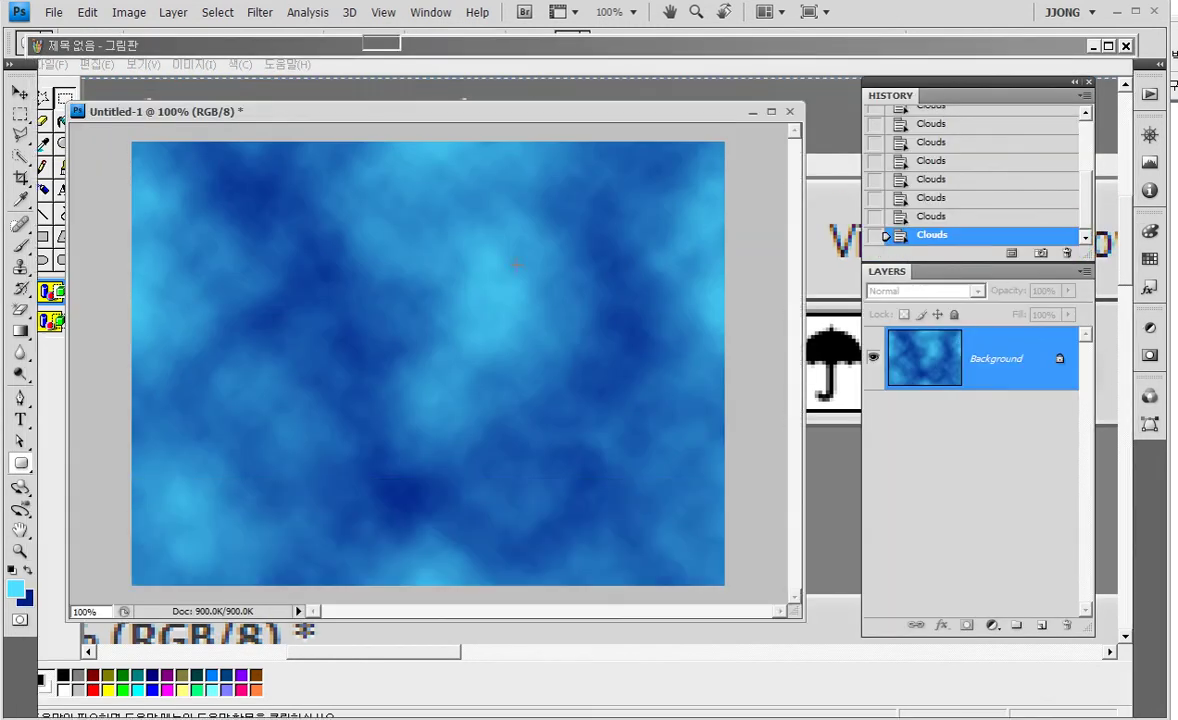
left_click(20, 462)
left_click_drag(205, 190, 657, 247)
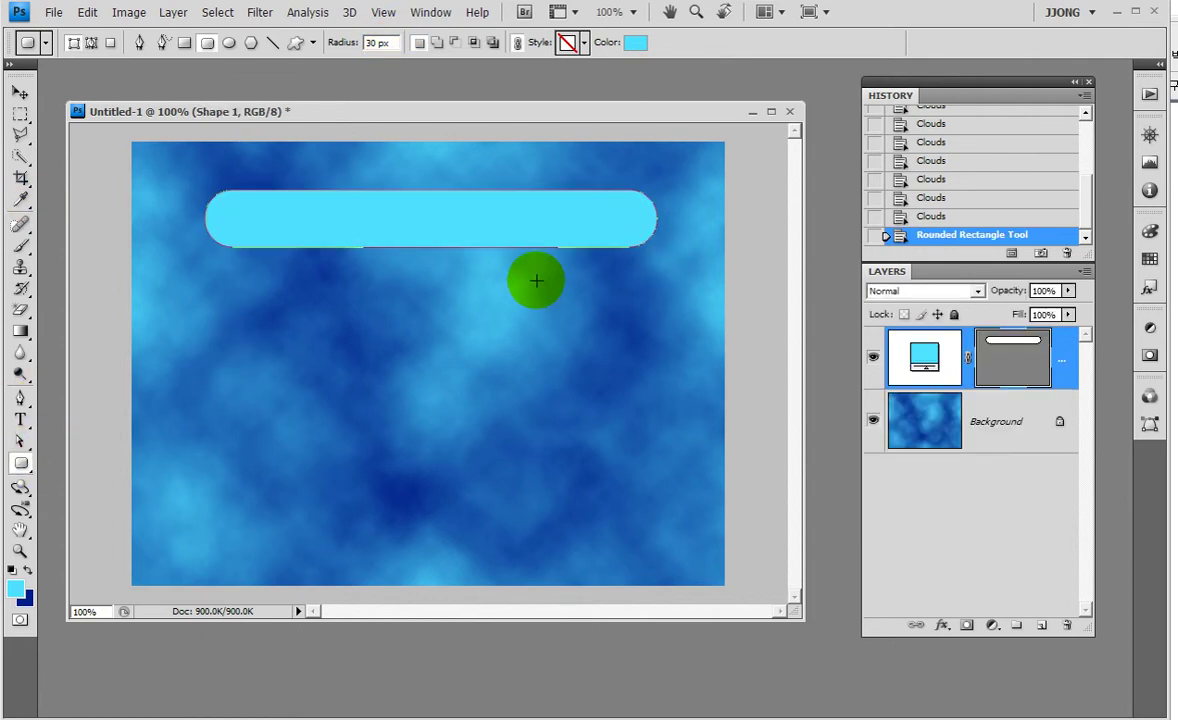
mouse_move(229, 190)
left_mouse_down()
mouse_move(270, 262)
mouse_move(337, 255)
left_mouse_up()
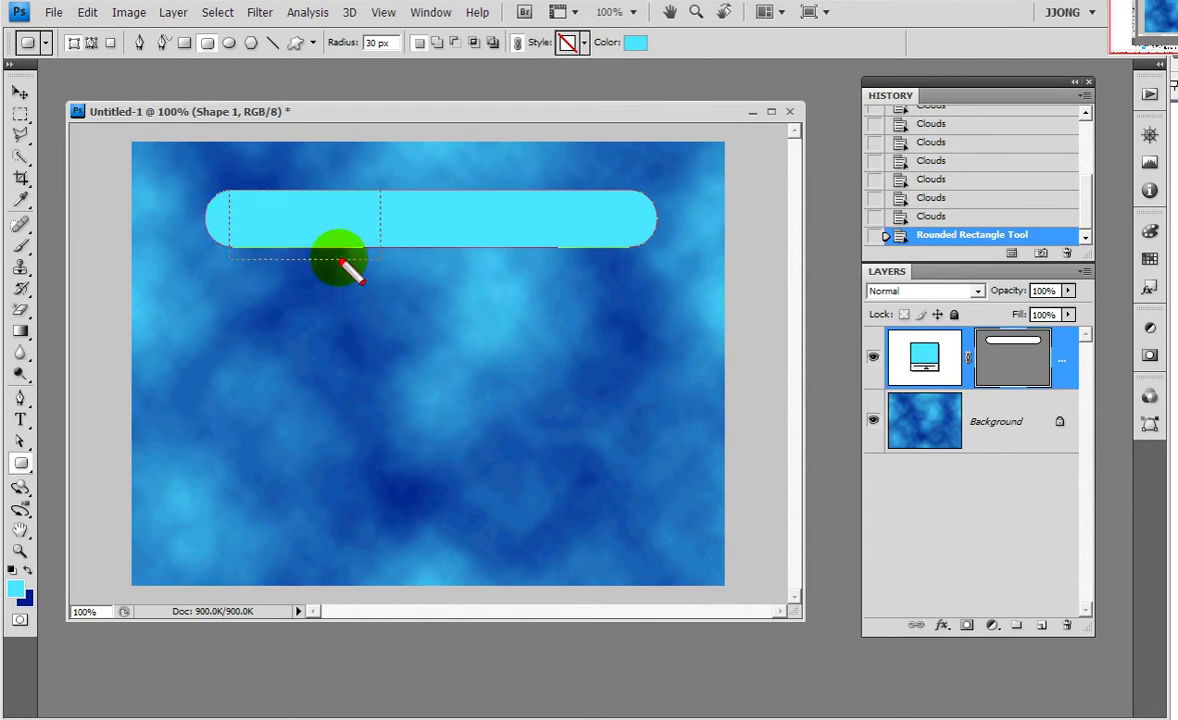
left_click_drag(598, 158, 693, 244)
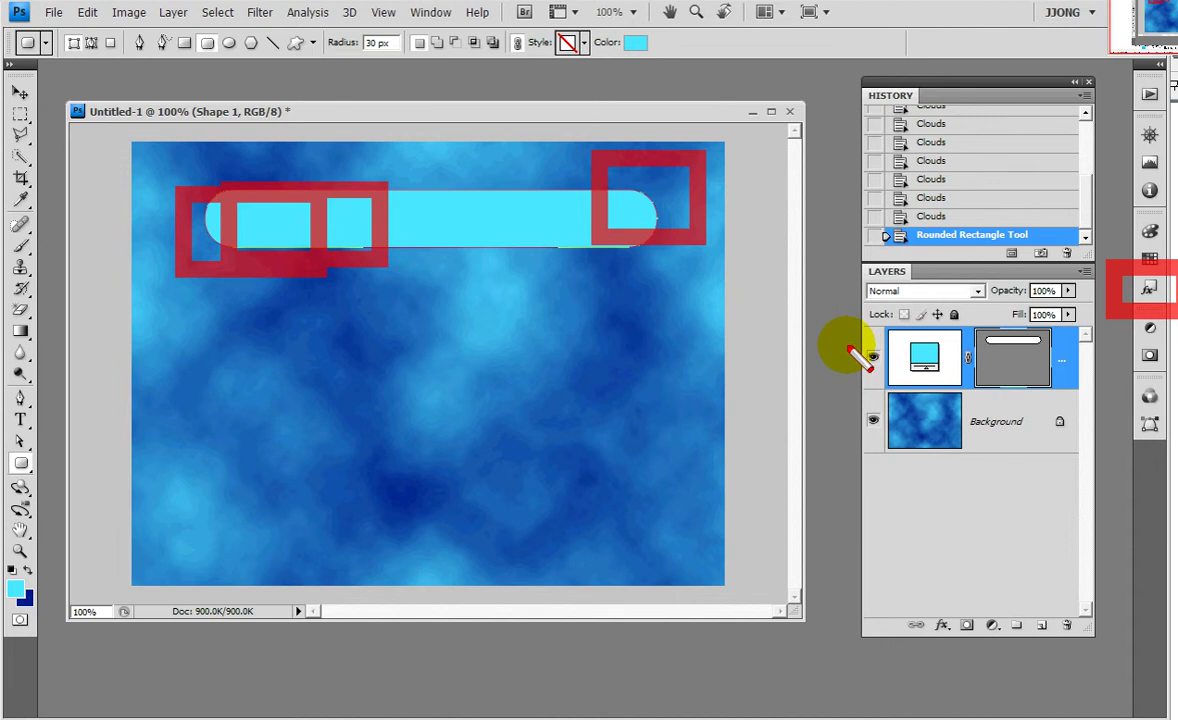
Step: Try glass and gold chrome presets, then apply the glossy yellow style to the Shape 1 bar
left_click(1150, 287)
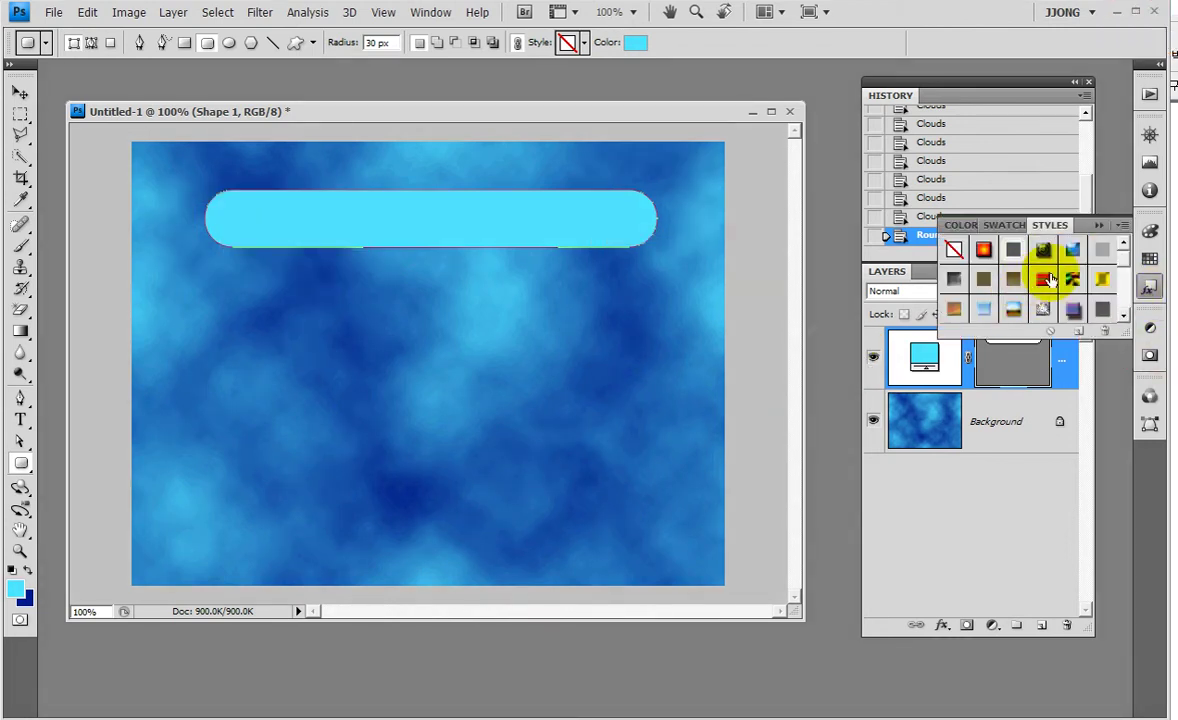
left_click(1072, 250)
left_click(1008, 309)
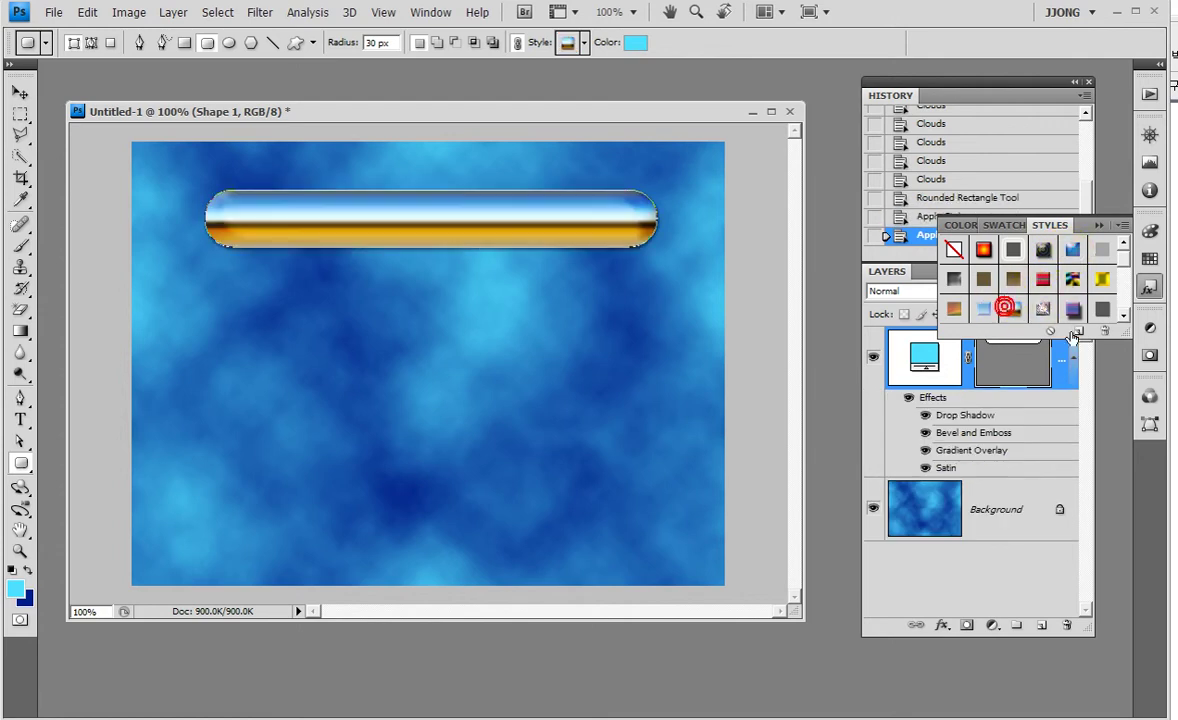
left_click_drag(1112, 334, 1112, 398)
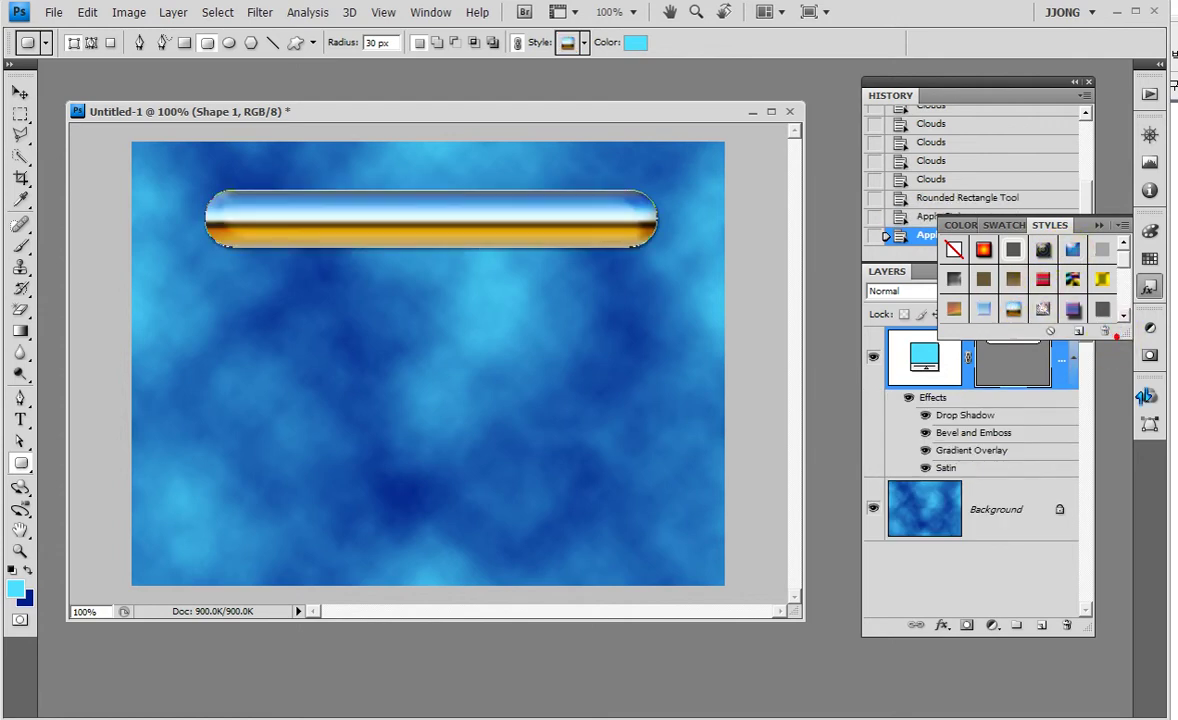
left_click(1072, 312)
left_click(1072, 368)
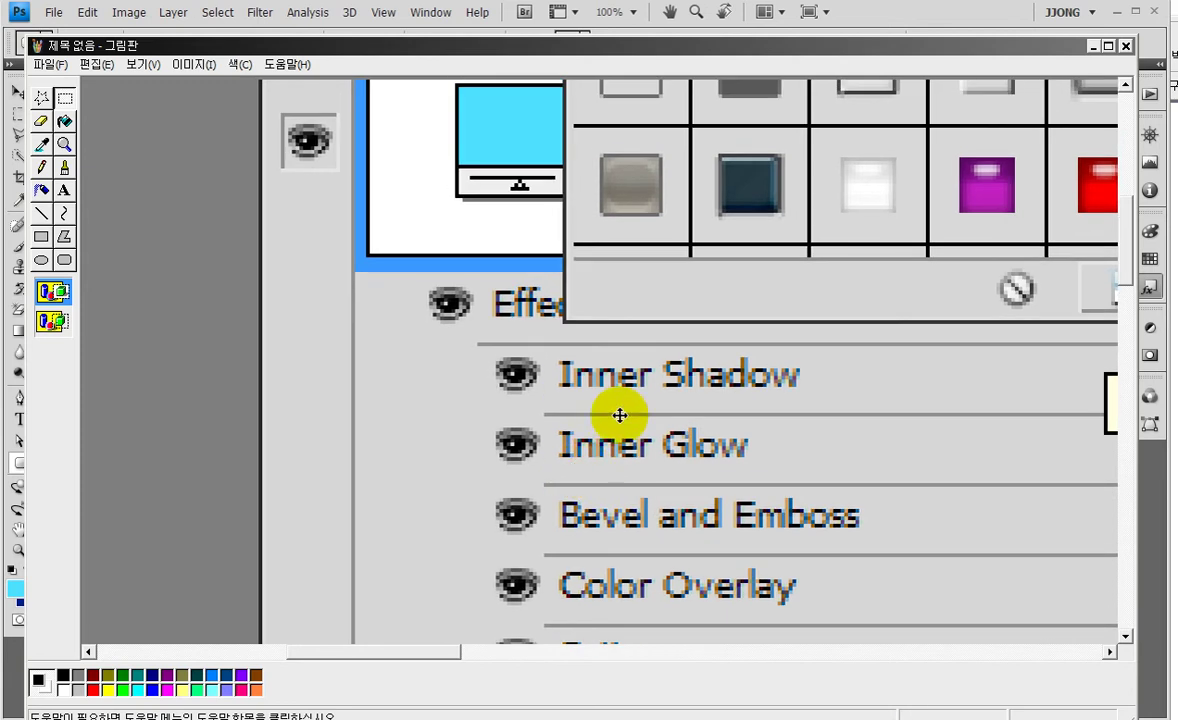
Step: Dismiss the enlarged Paint screenshot of the bar's effects list and return to Photoshop
left_click_drag(434, 255, 375, 243)
left_click_drag(318, 207, 965, 662)
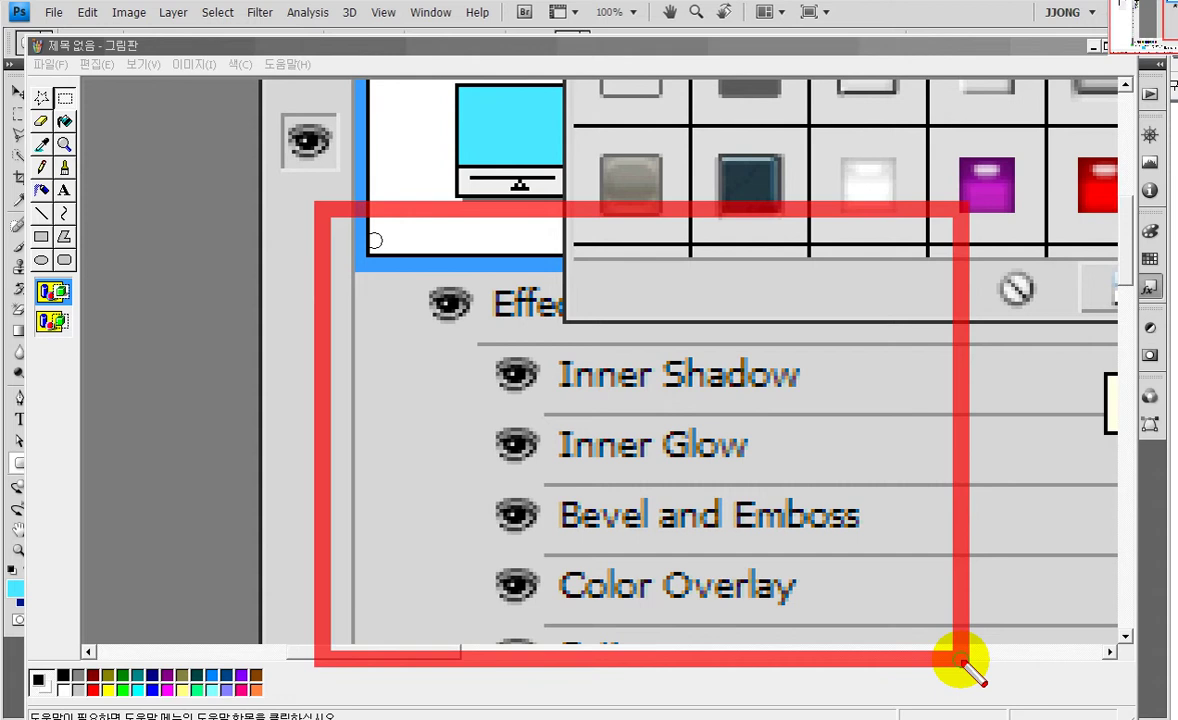
key("Escape")
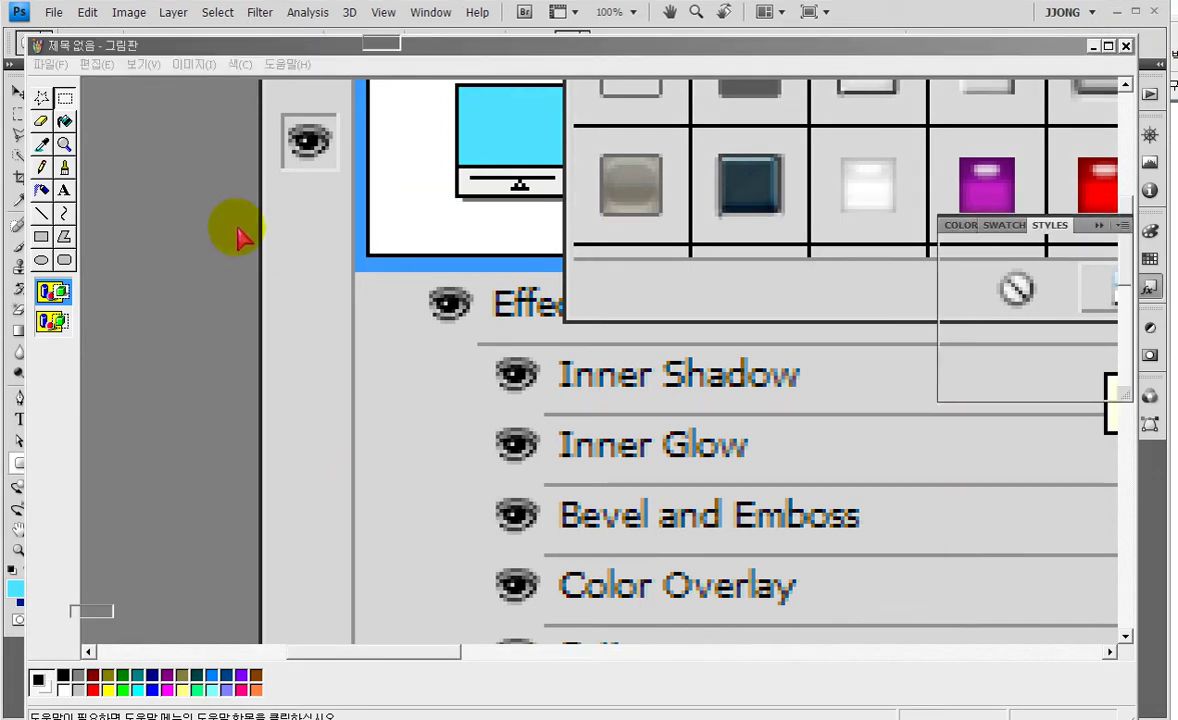
key("alt+Tab")
Step: Duplicate the yellow bar below itself and style the copies blue glass and glossy red
left_click(20, 92)
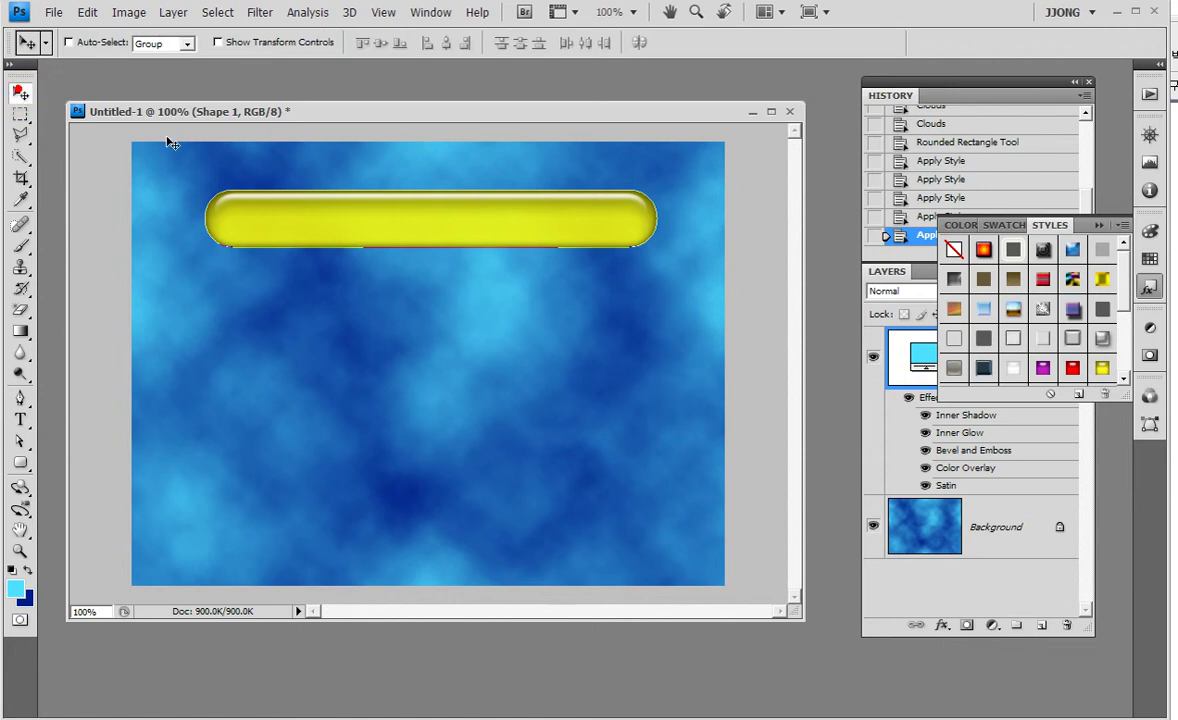
left_click_drag(471, 218, 469, 440)
left_click(1073, 250)
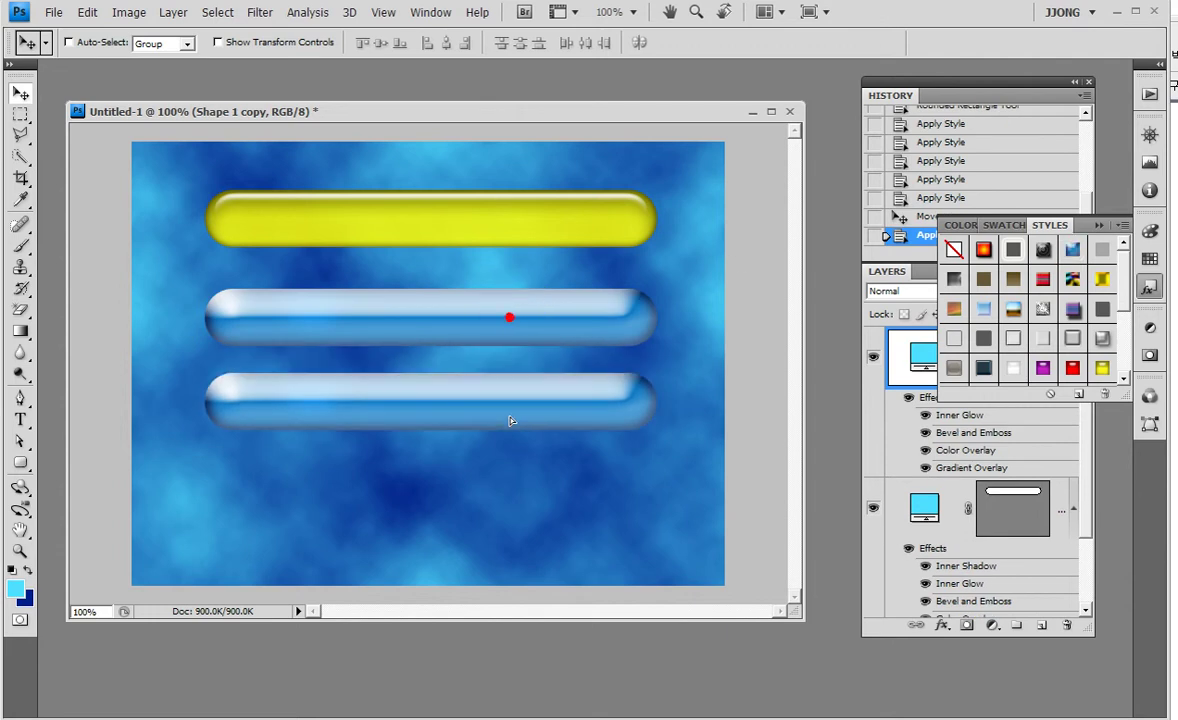
left_click(1073, 368)
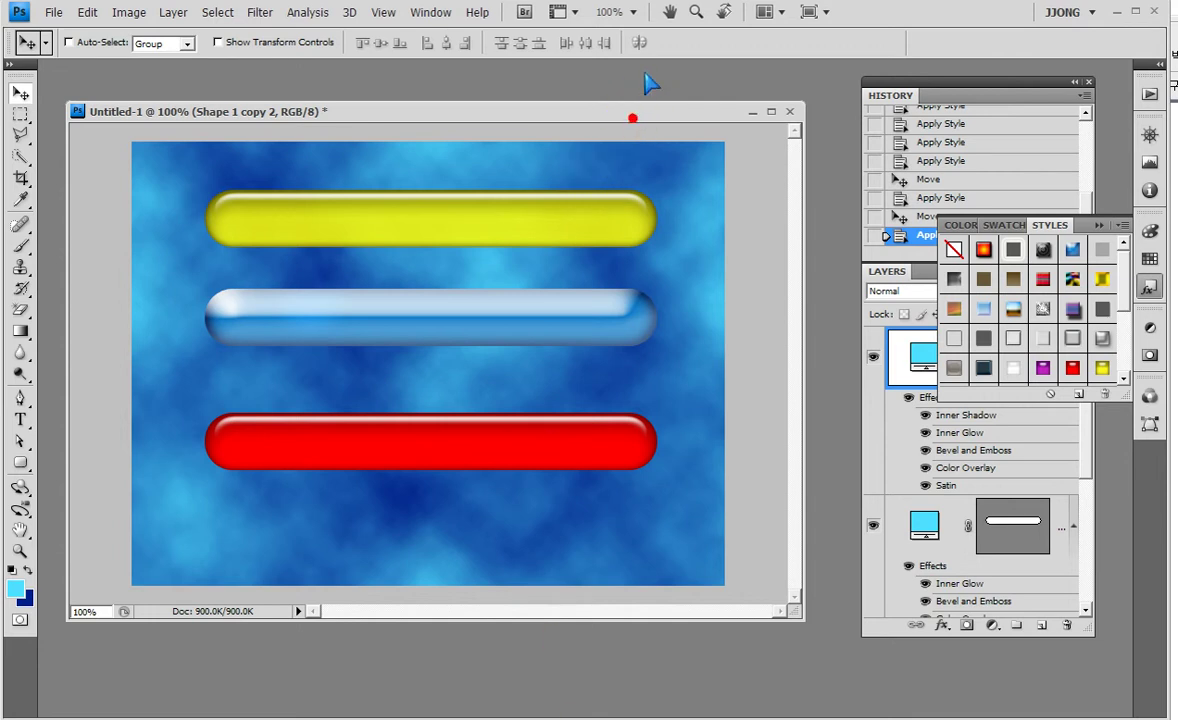
key("alt+Tab")
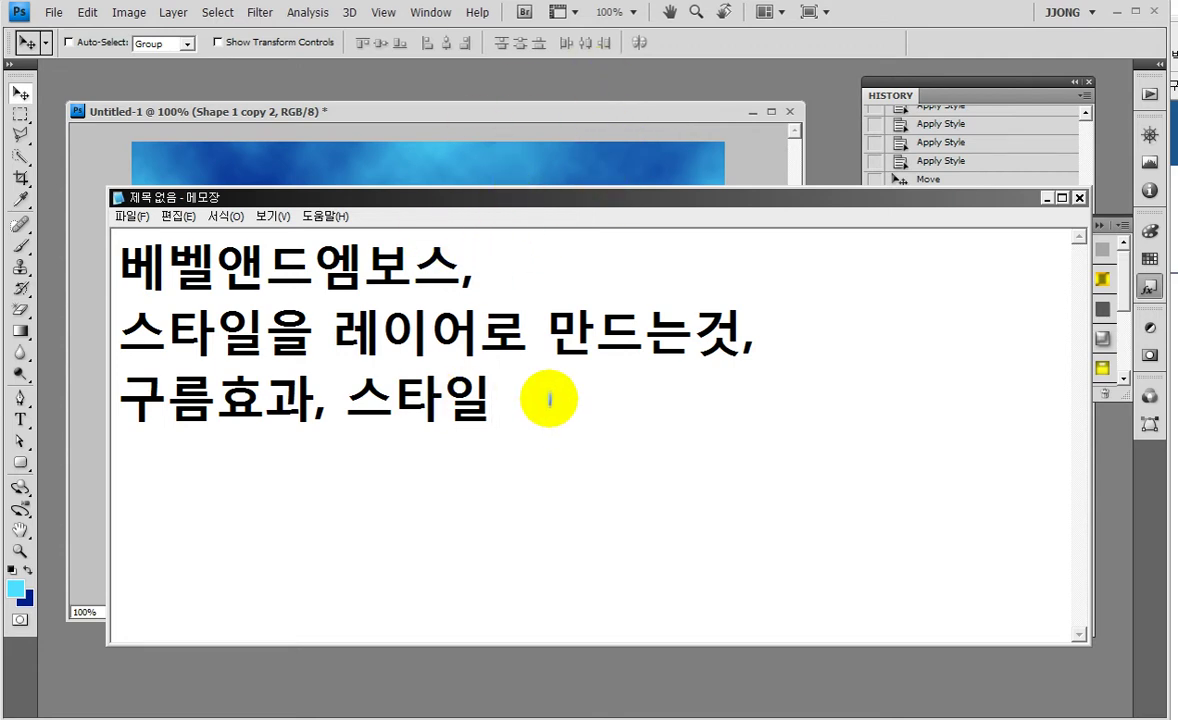
Step: End the third note line with a comma and start a fourth line reading 패턴등록
type(",")
key("Return")
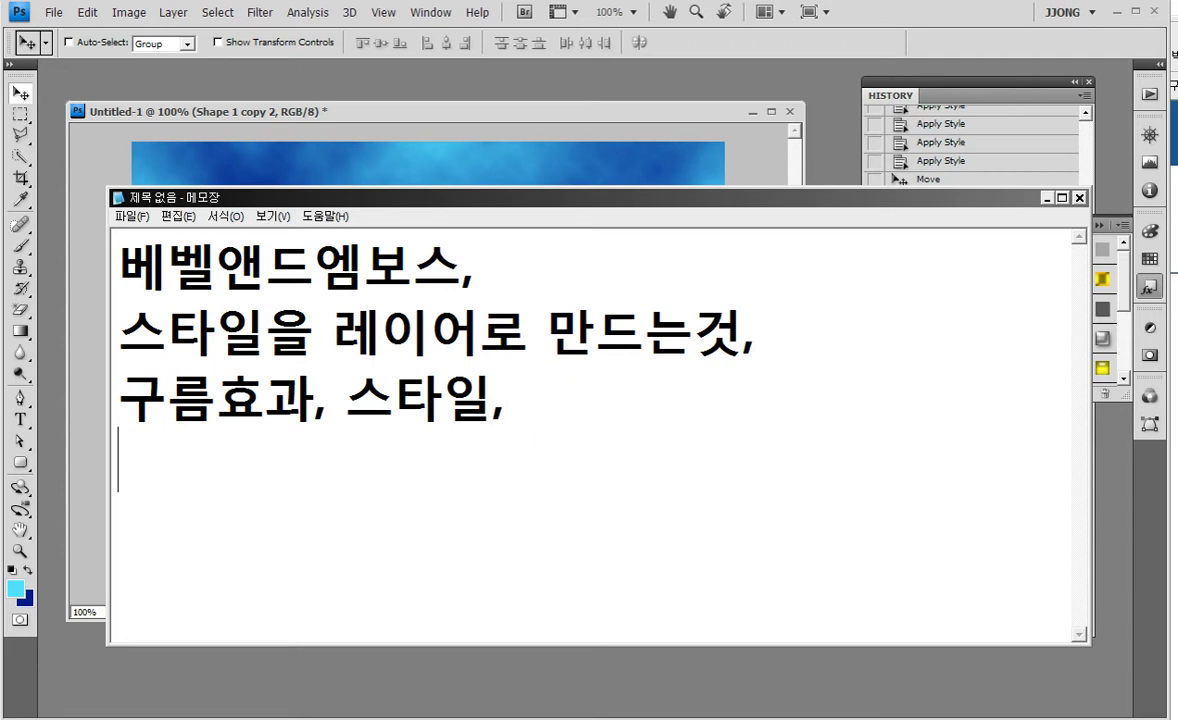
type("ㅠㅐ터ㄴ드")
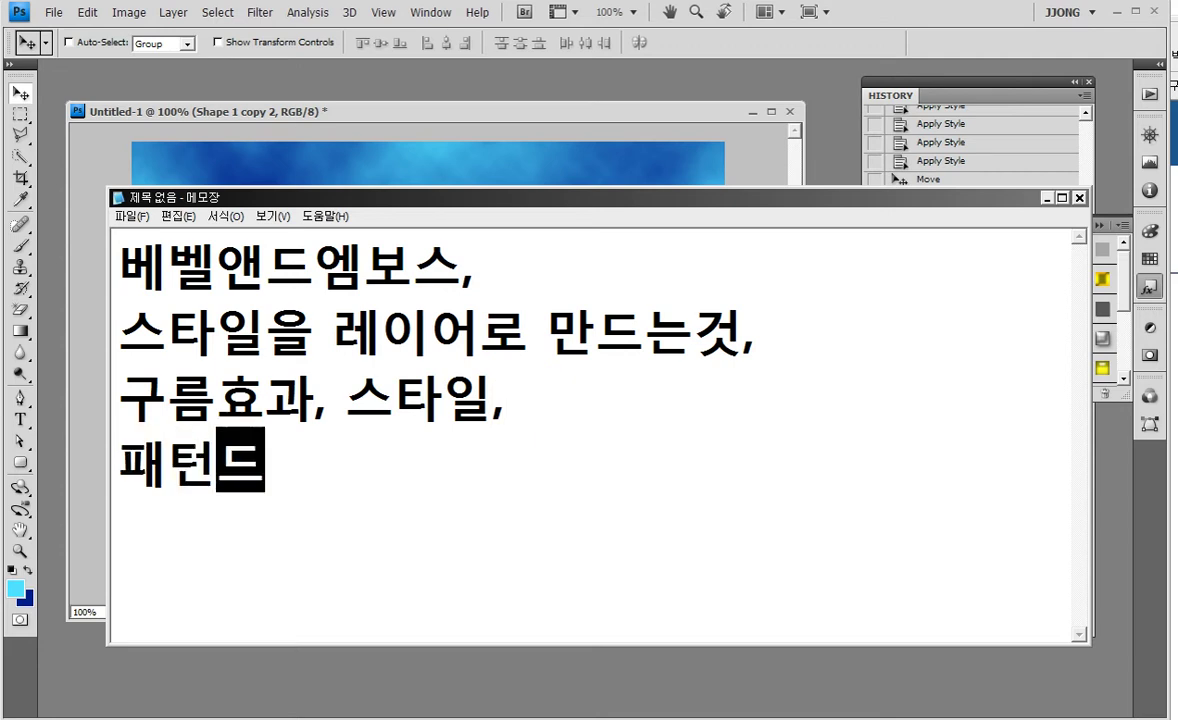
type("ㅇ로ㄱ")
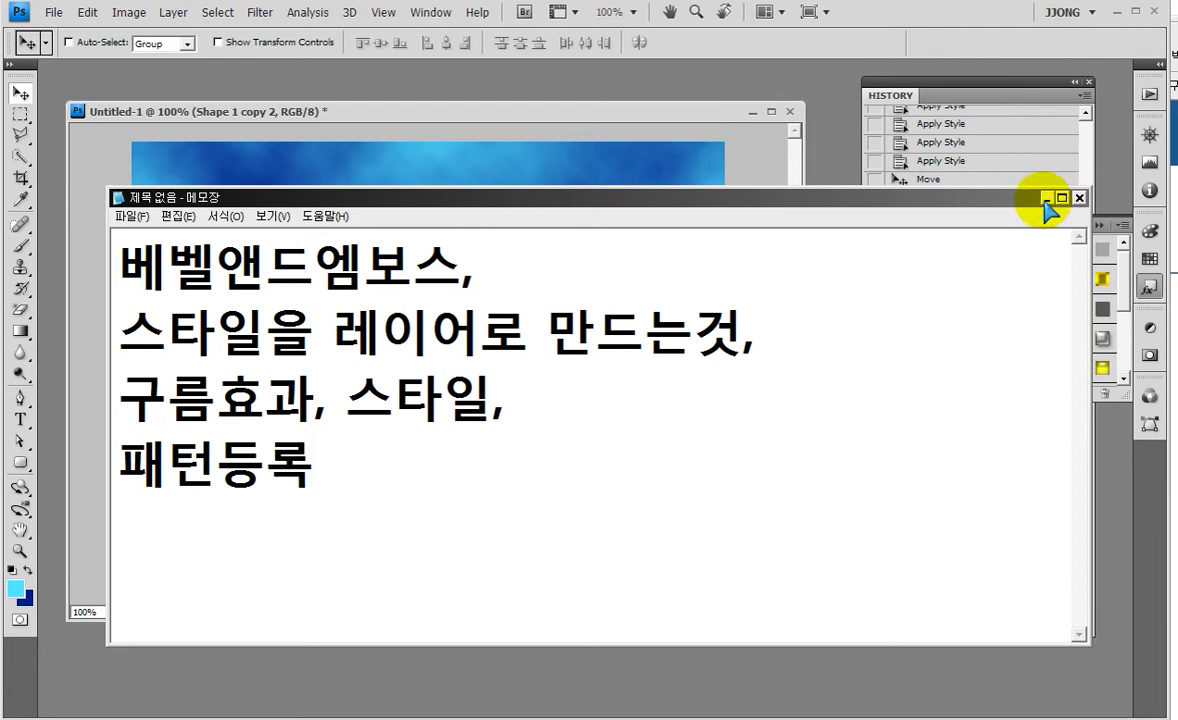
Step: Close the clouds document without saving and collapse the floating Styles panel
left_click(636, 112)
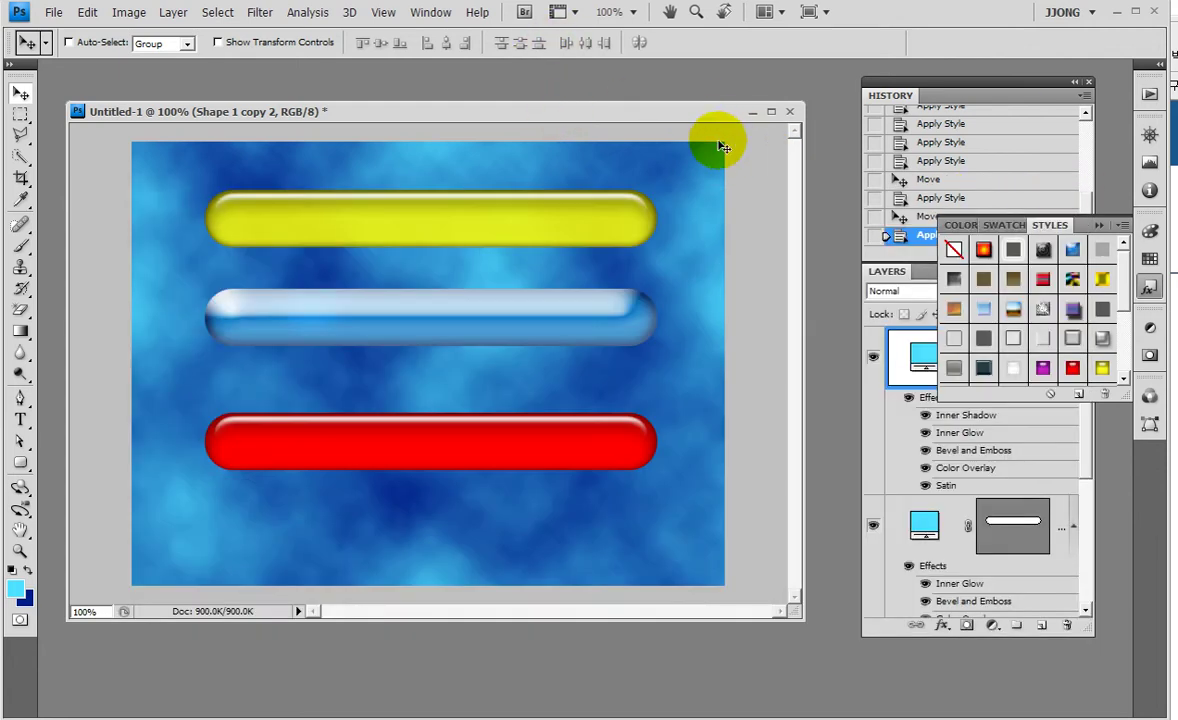
left_click(790, 112)
left_click(590, 288)
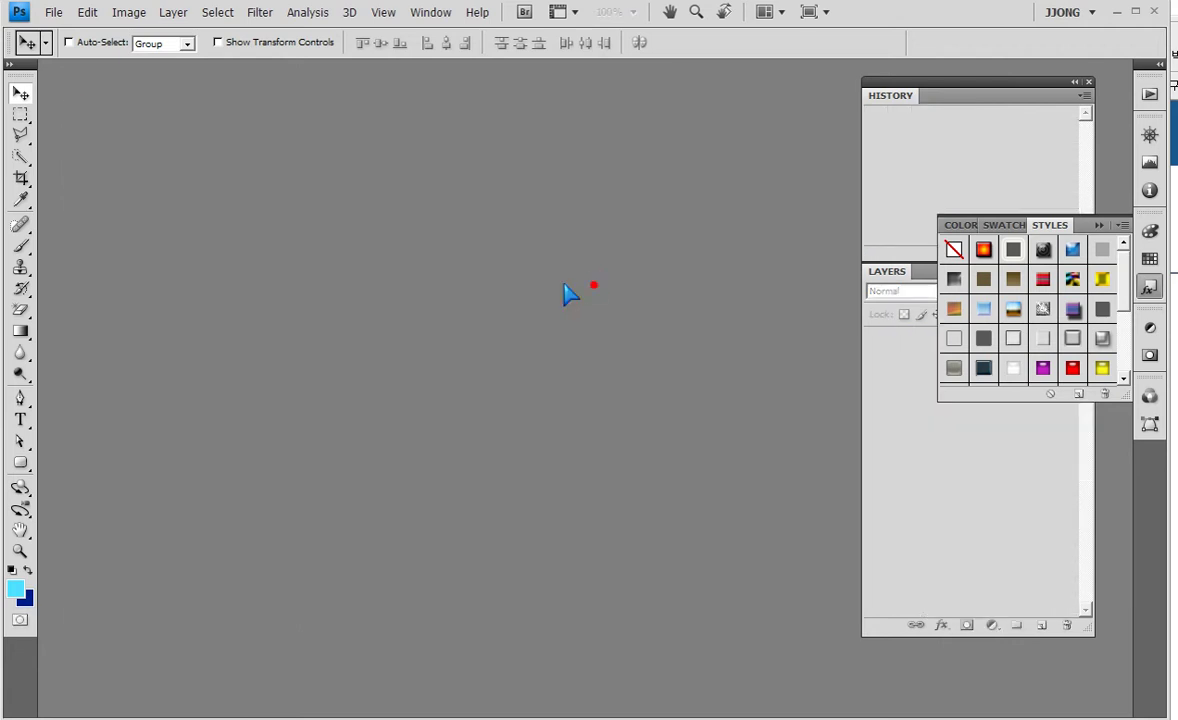
left_click(497, 376)
left_click(1099, 225)
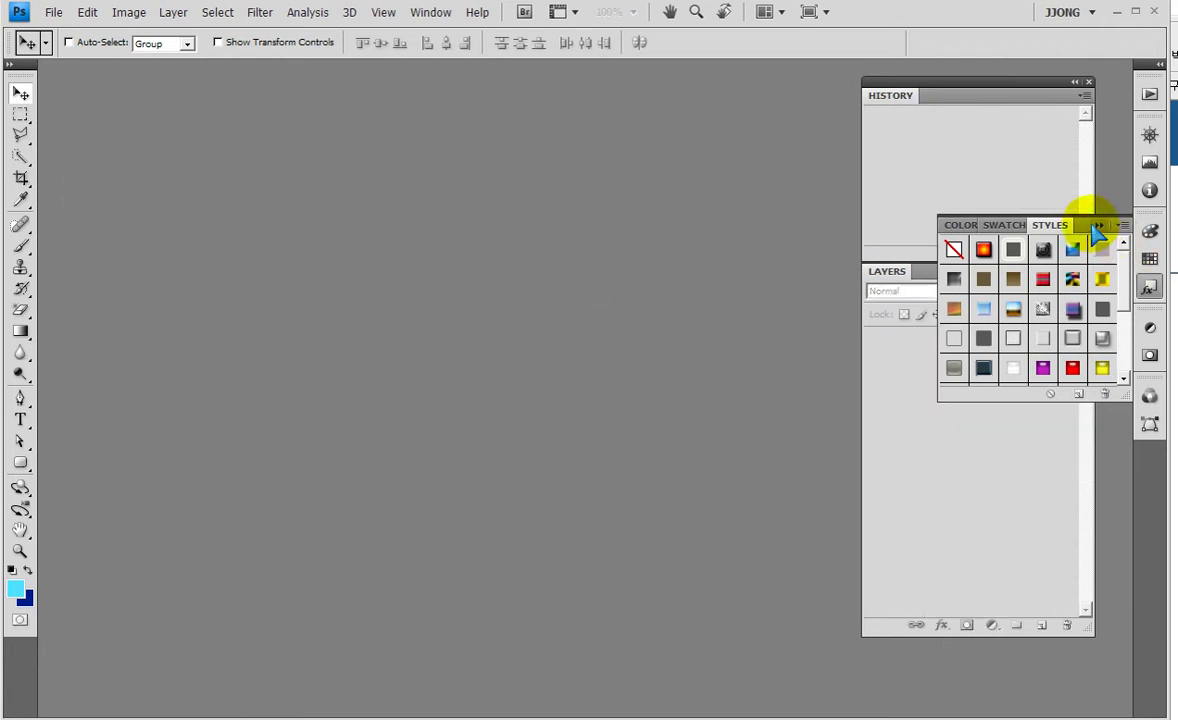
left_click(533, 348)
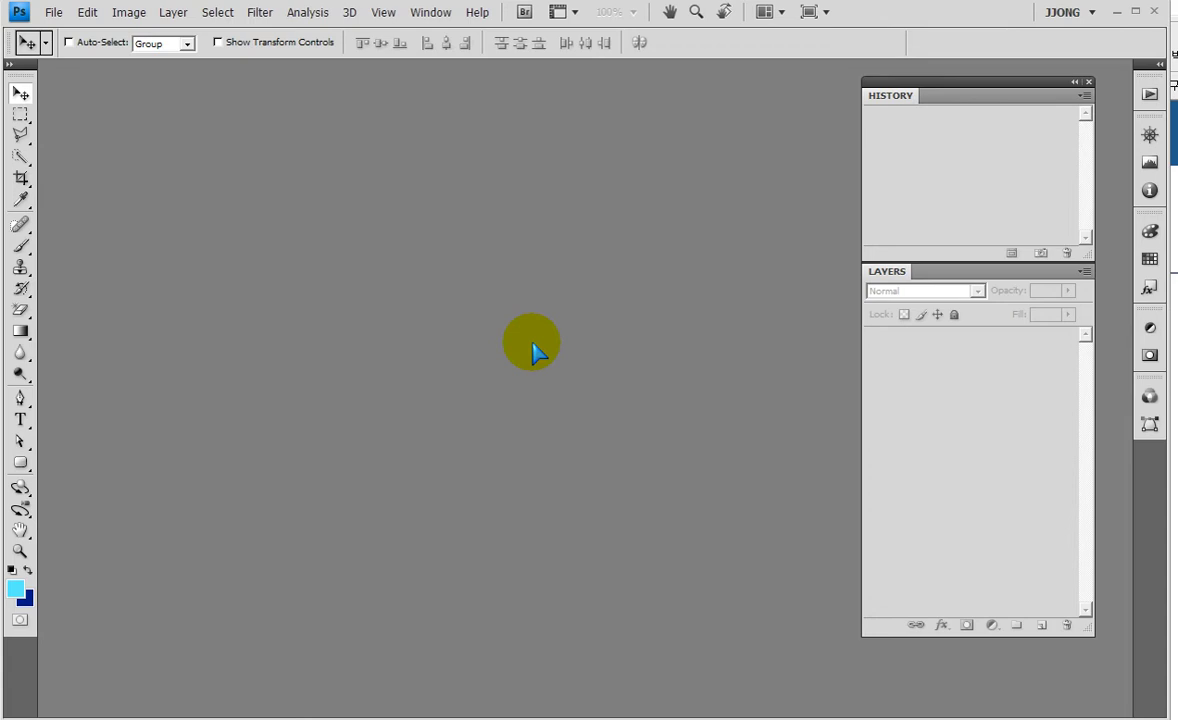
Step: Start a new document from the Web preset, changing its width to 50 pixels
key("ctrl+n")
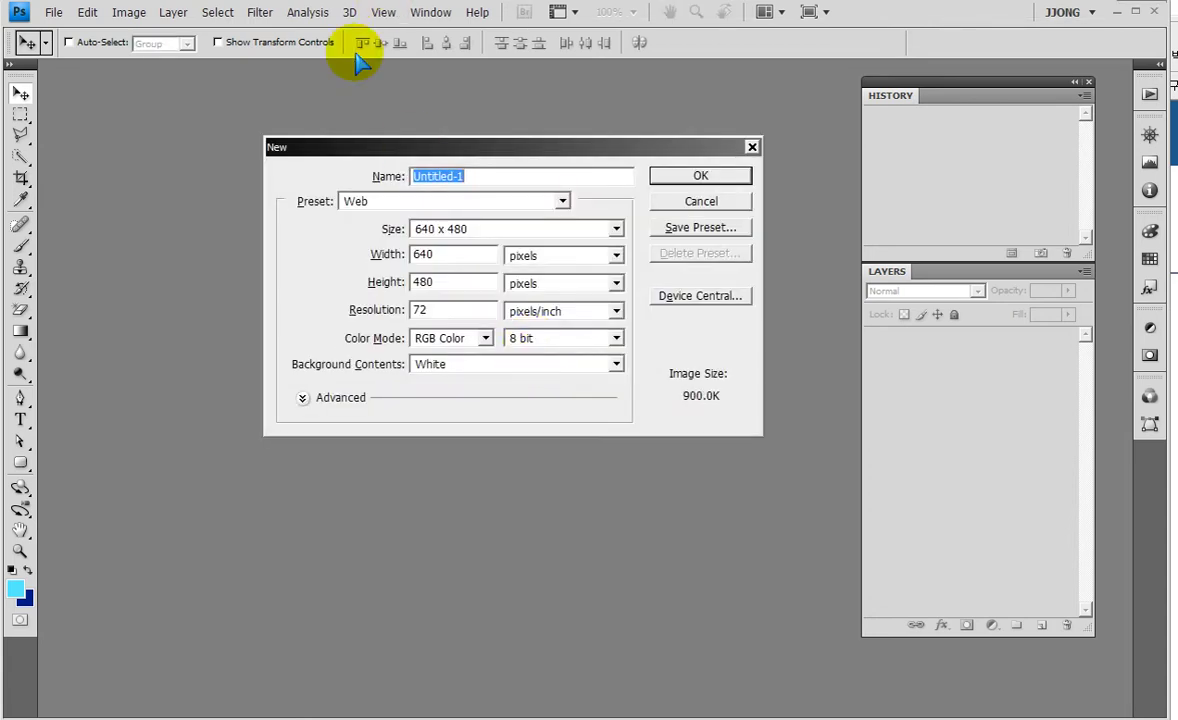
left_click(562, 203)
left_click(352, 322)
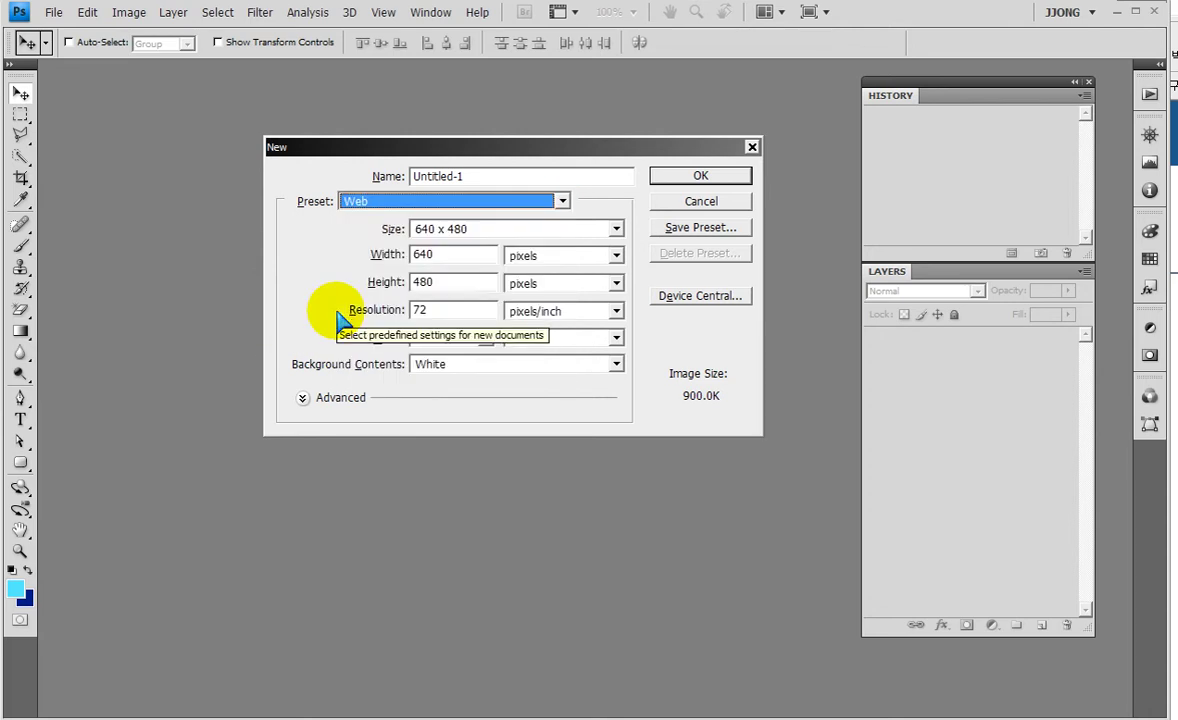
double_click(447, 255)
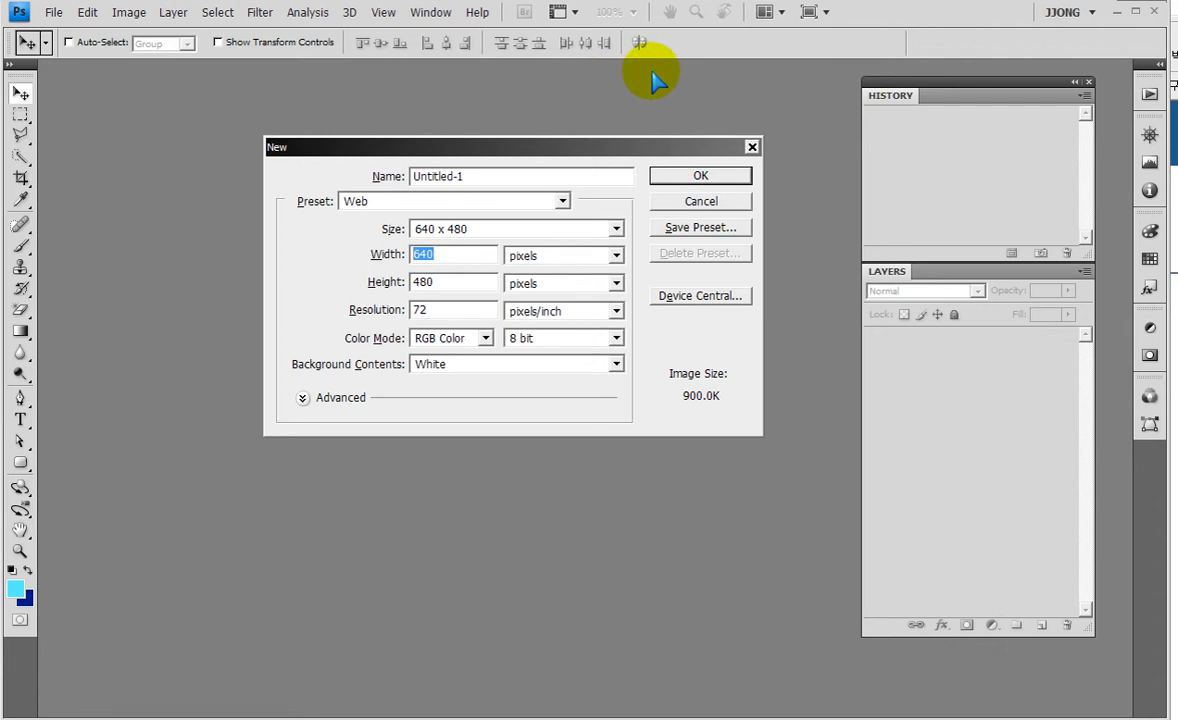
type("2")
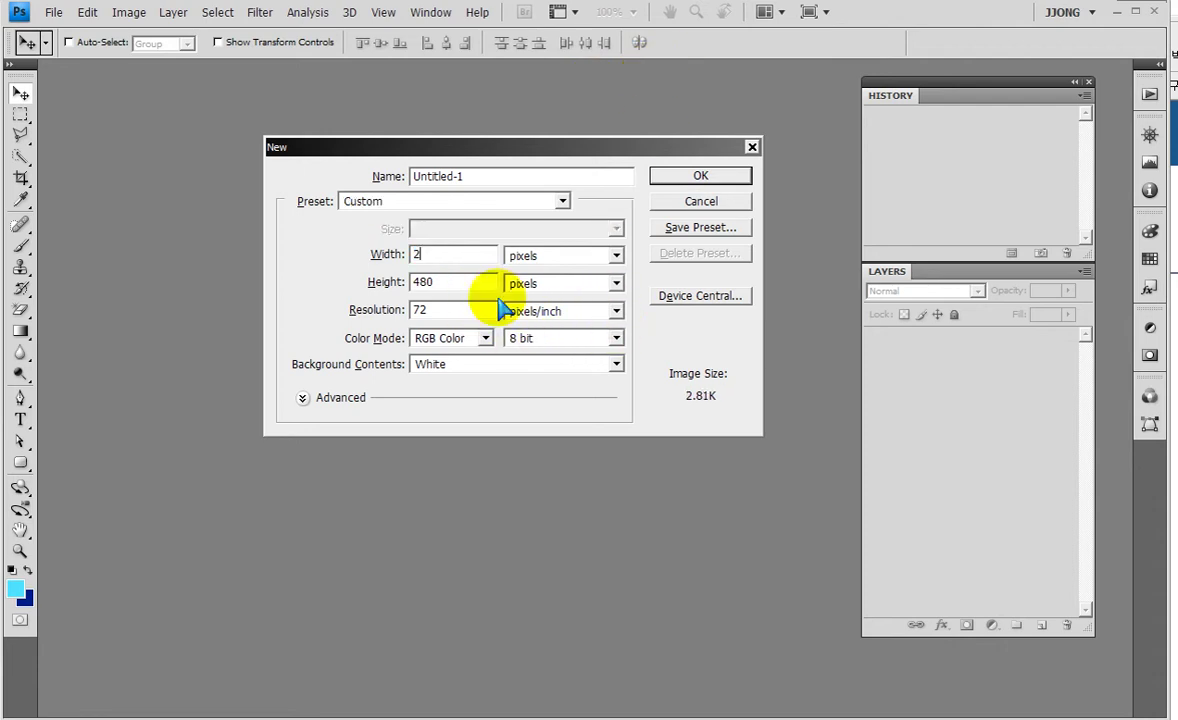
type("0")
double_click(447, 283)
double_click(447, 255)
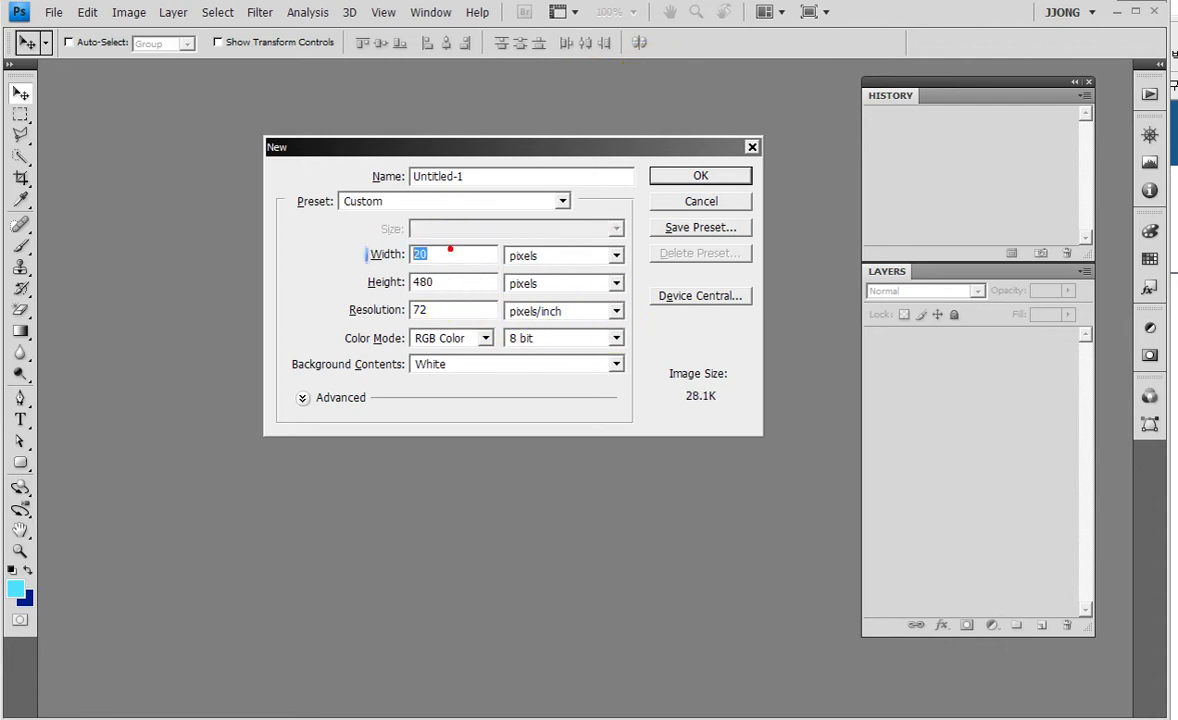
type("50")
double_click(442, 281)
Step: Create the 50 × 50 px document, zoom in on the tiny canvas, and open the foreground Color Picker
type("50")
key("Return")
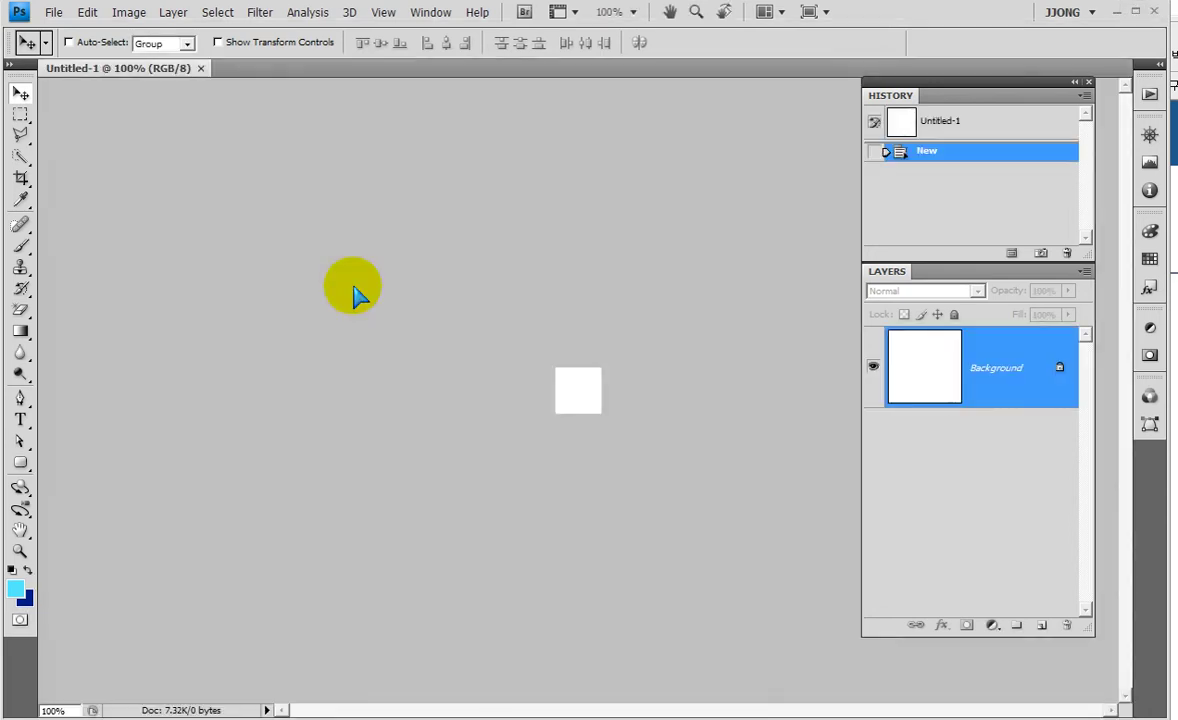
left_click(20, 549)
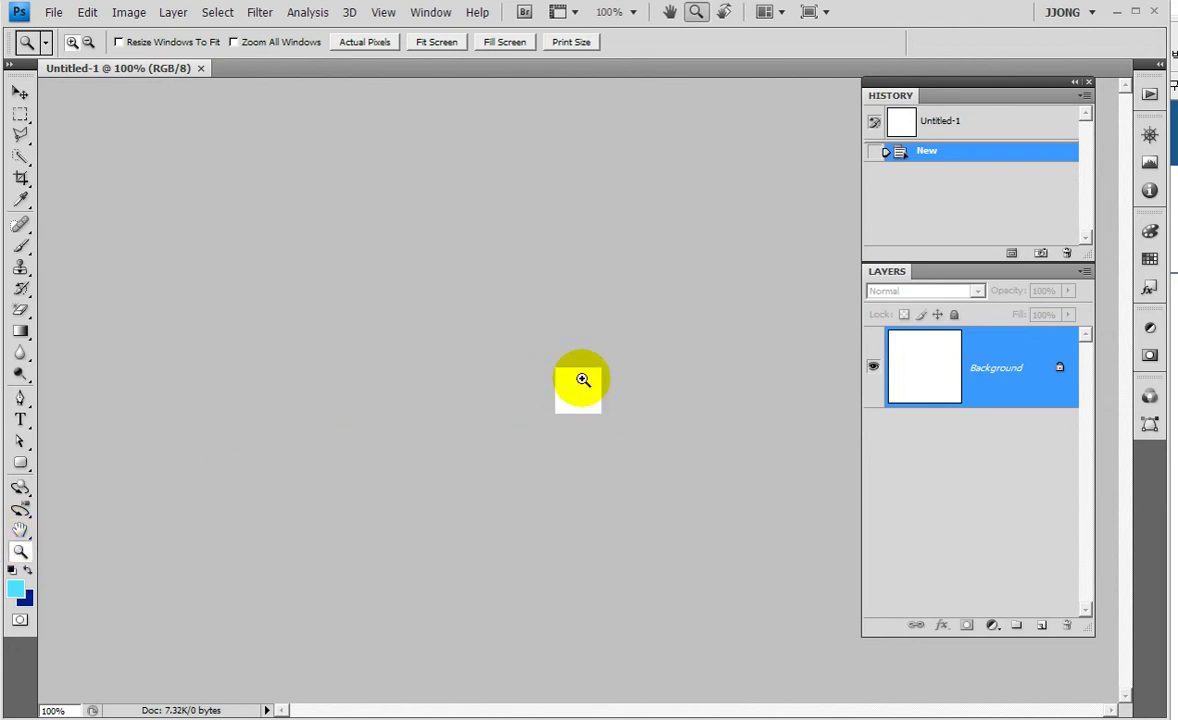
left_click(491, 337)
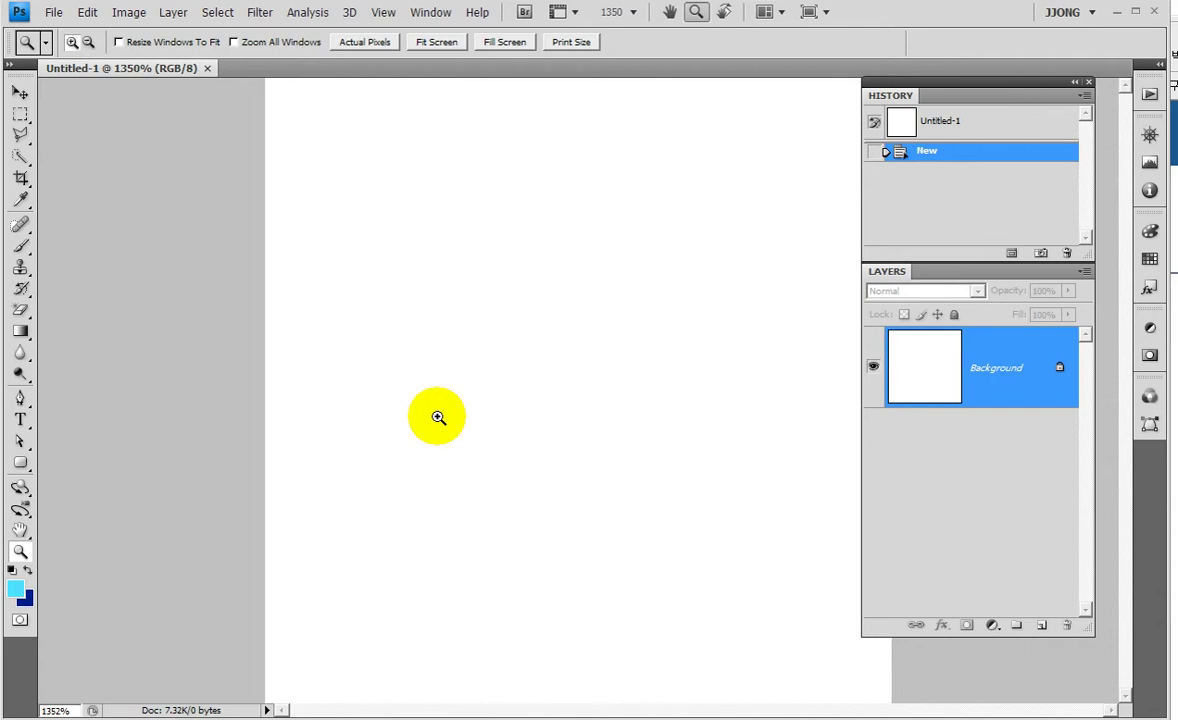
left_click(437, 417, "alt")
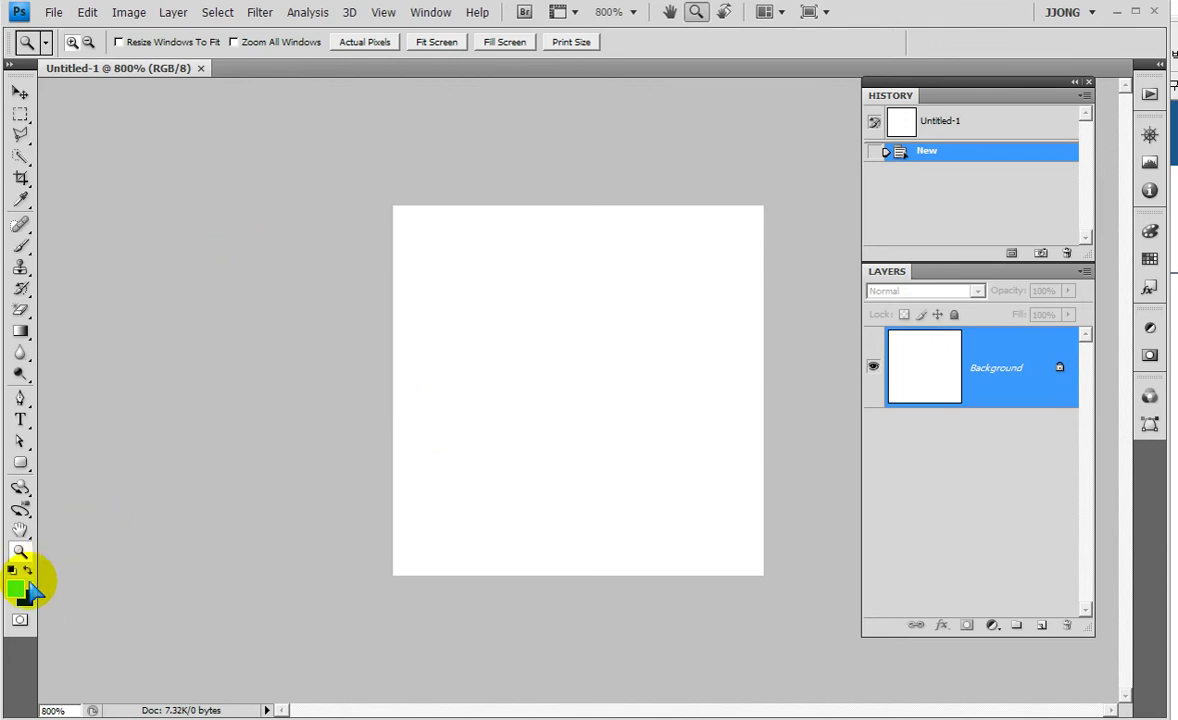
left_click(22, 589)
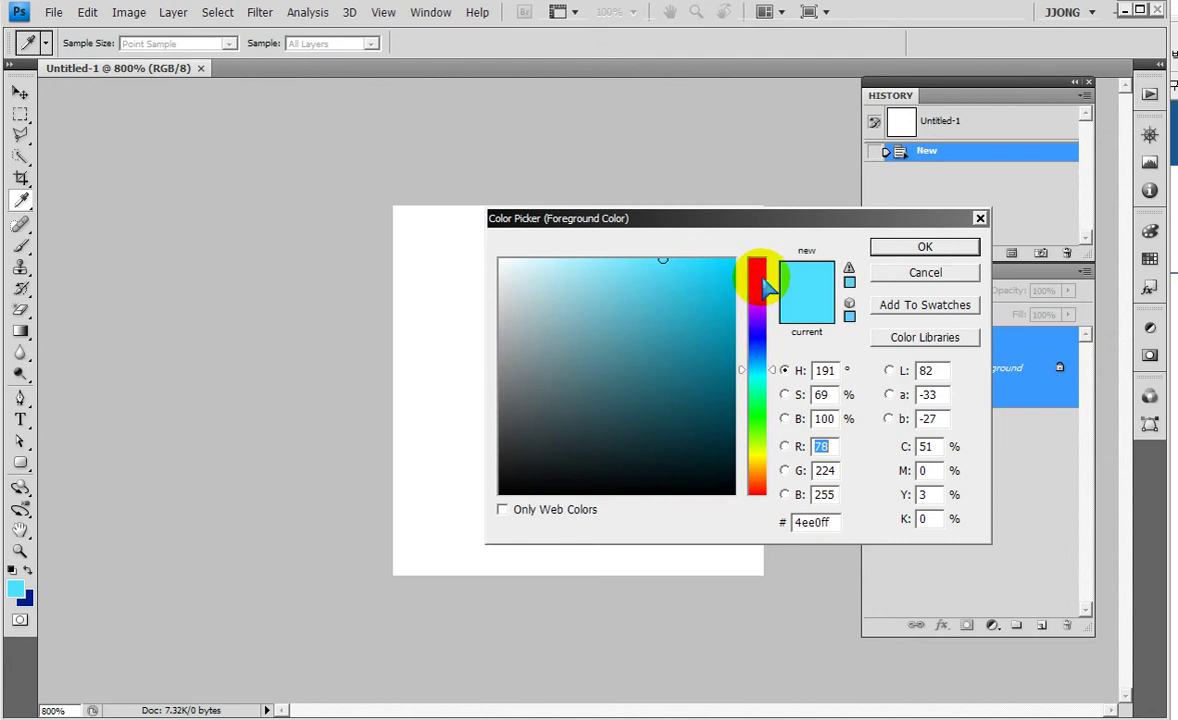
Step: Pick a bright magenta as the foreground colour in the Color Picker
left_click(757, 311)
left_click_drag(757, 315, 757, 296)
left_click_drag(665, 273, 662, 250)
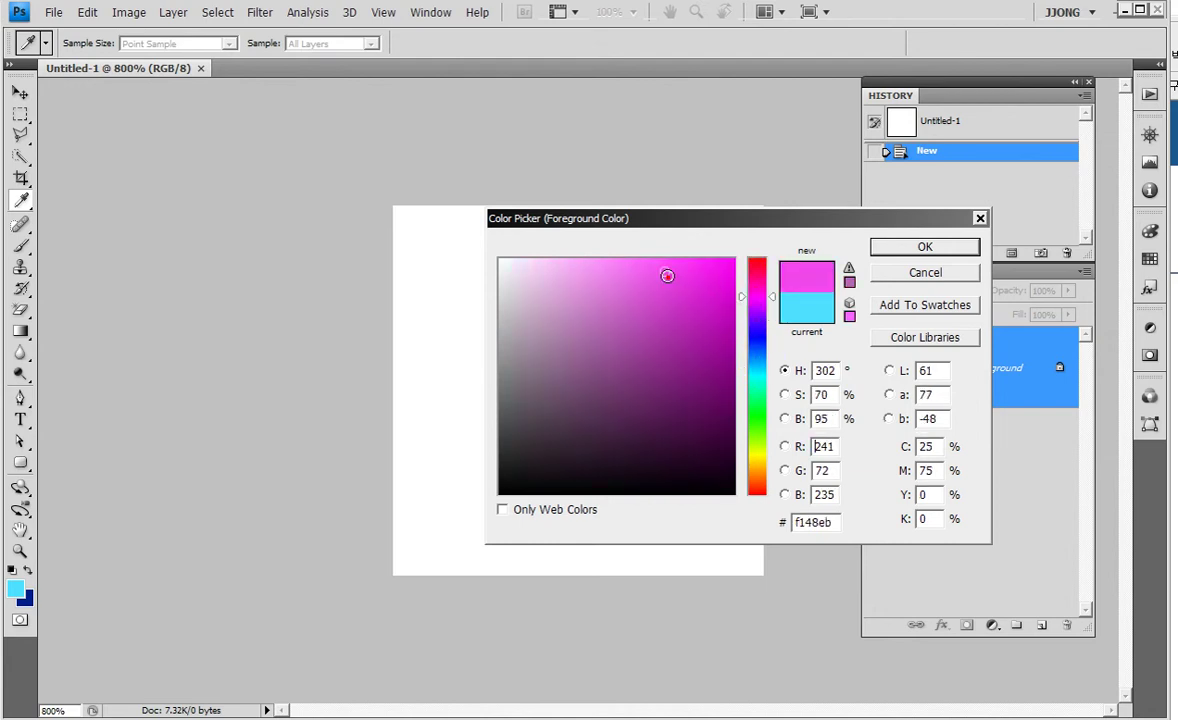
left_click(920, 250)
key("z")
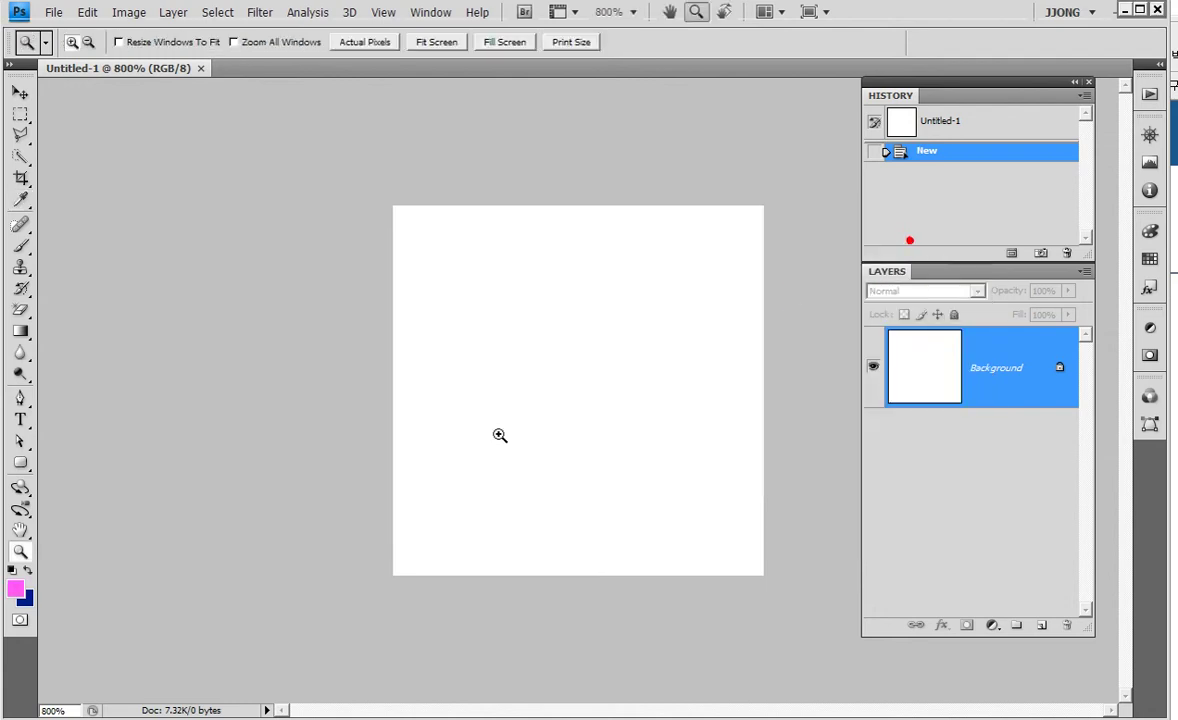
Step: Reset to default colours, then set the foreground to vivid magenta (e824ff)
left_click(12, 569)
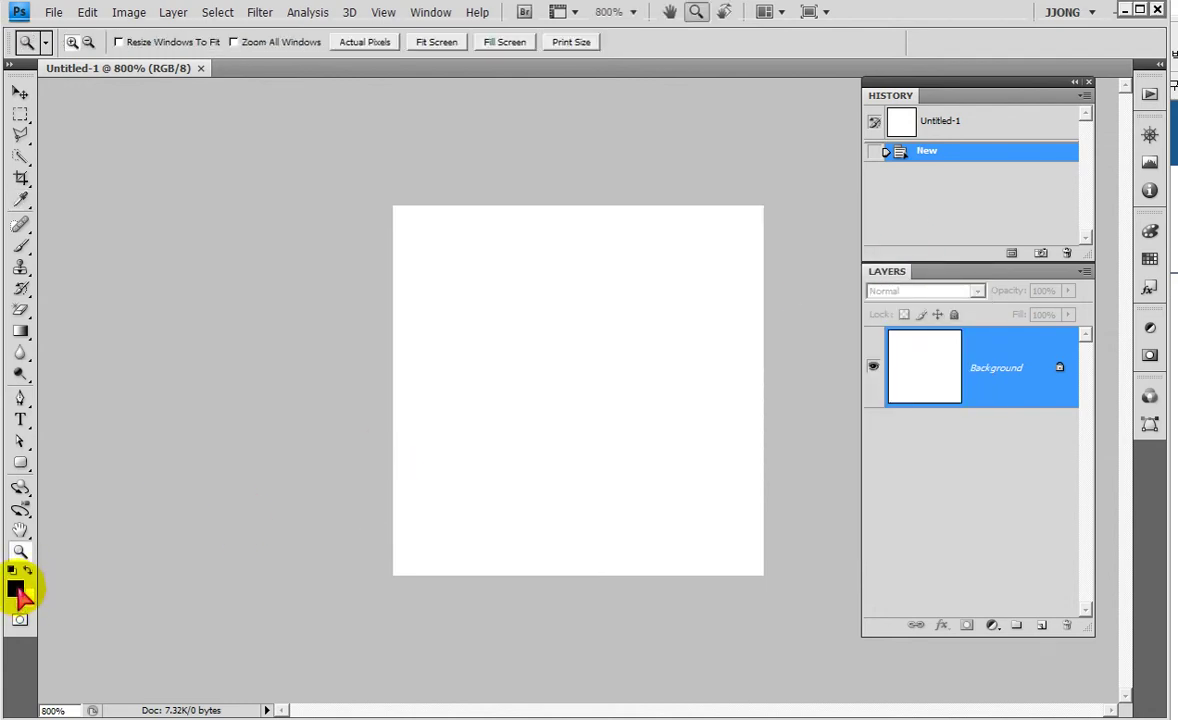
left_click(15, 589)
left_click_drag(770, 362, 768, 303)
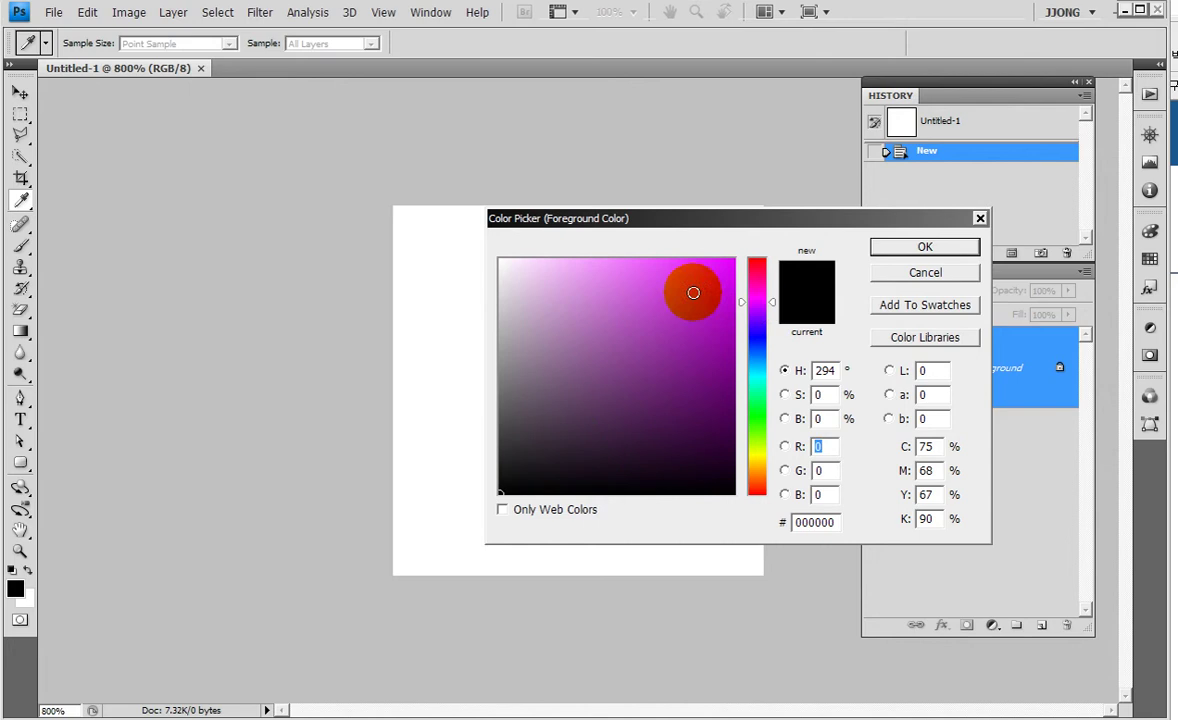
left_click_drag(692, 294, 702, 258)
left_click(900, 250)
key("z")
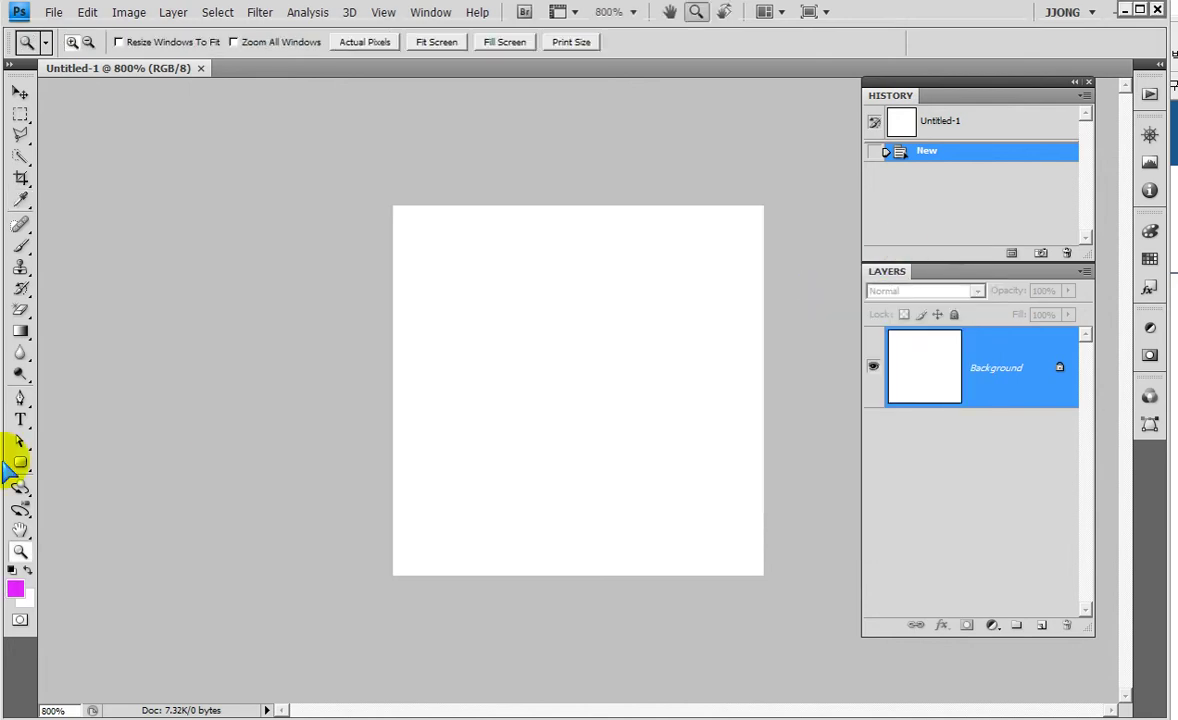
left_click(20, 463)
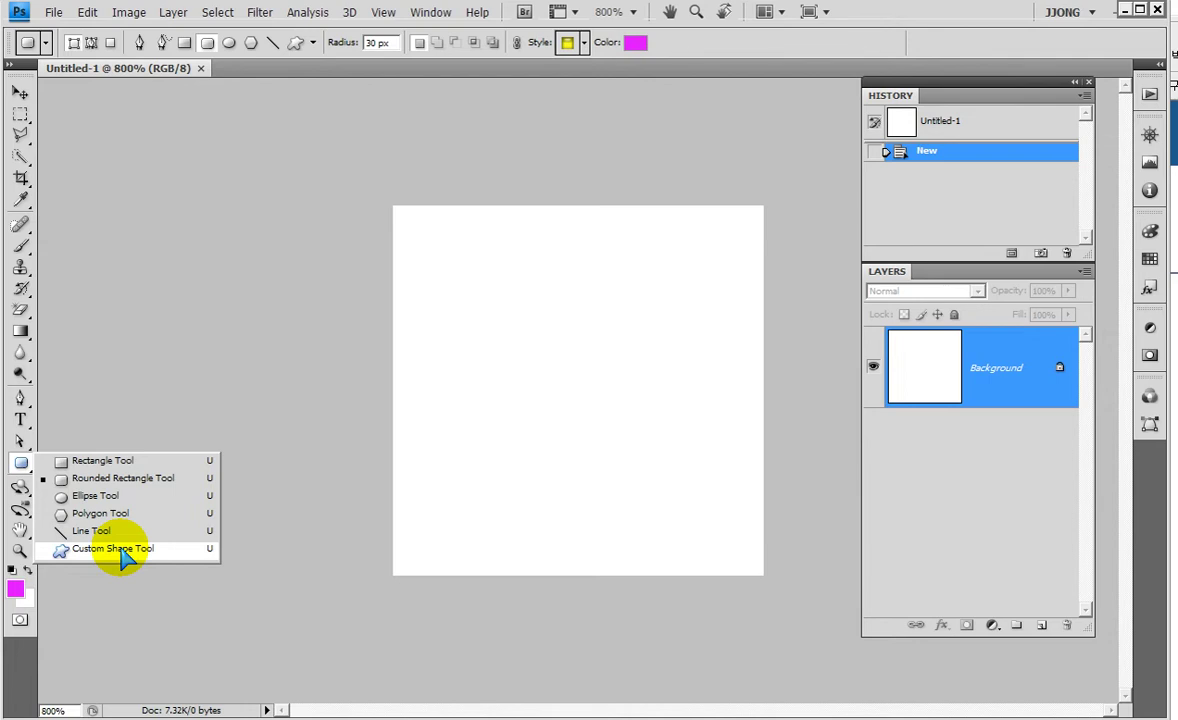
Step: Choose the flower in the Custom Shape Tool and draw it across the canvas centre
left_click(120, 550)
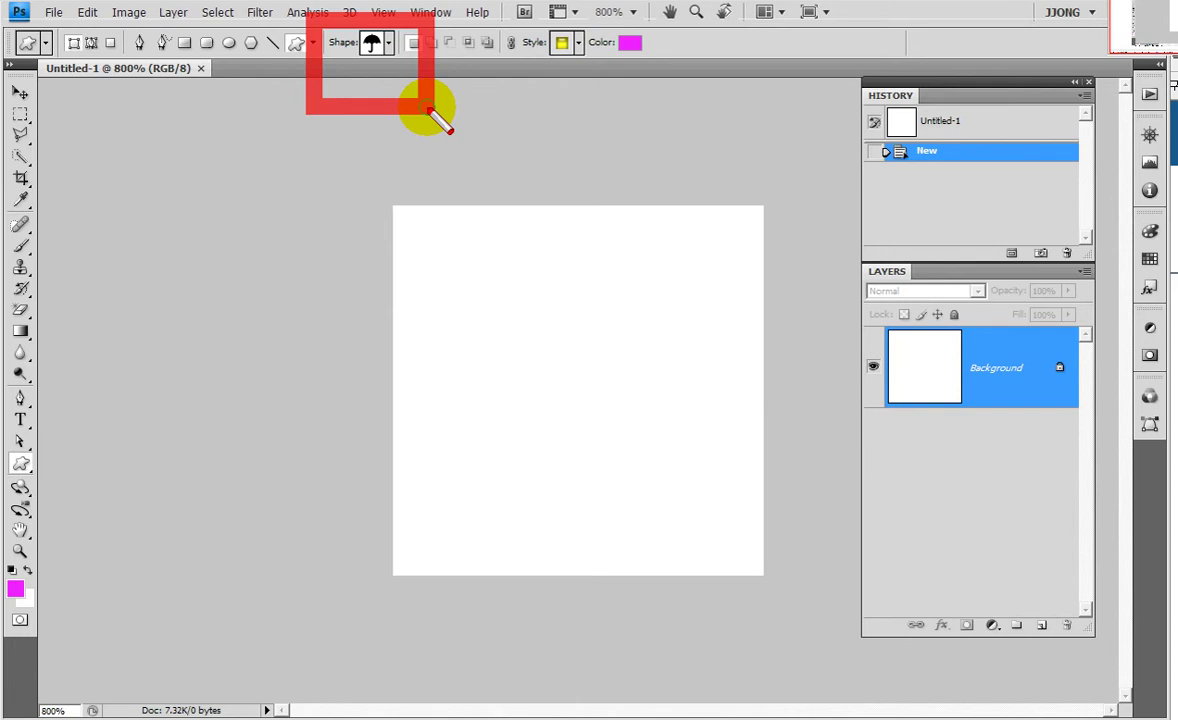
left_click(388, 42)
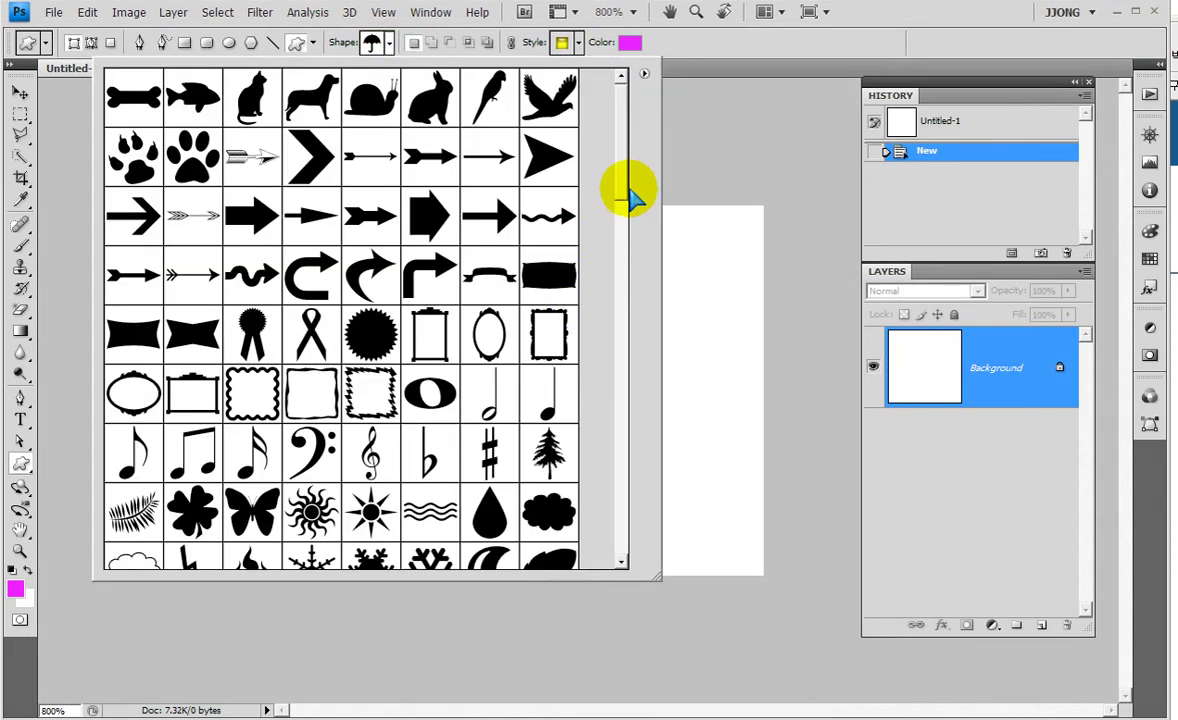
left_click_drag(621, 186, 621, 257)
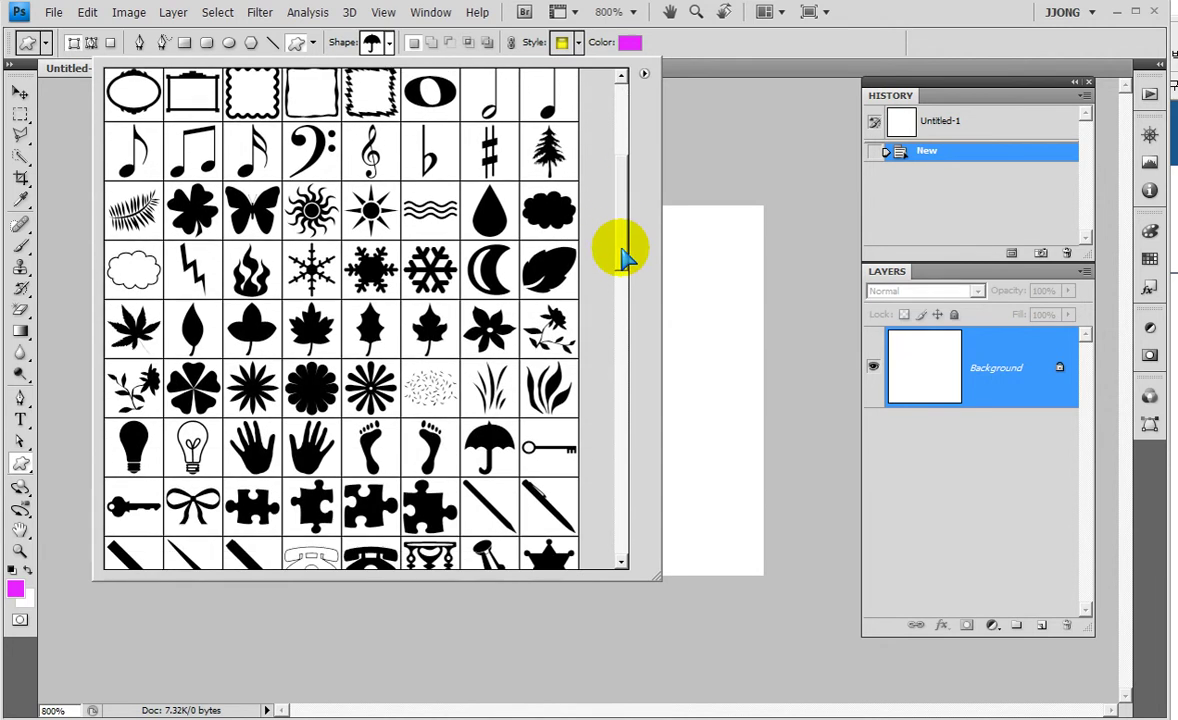
left_click(505, 337)
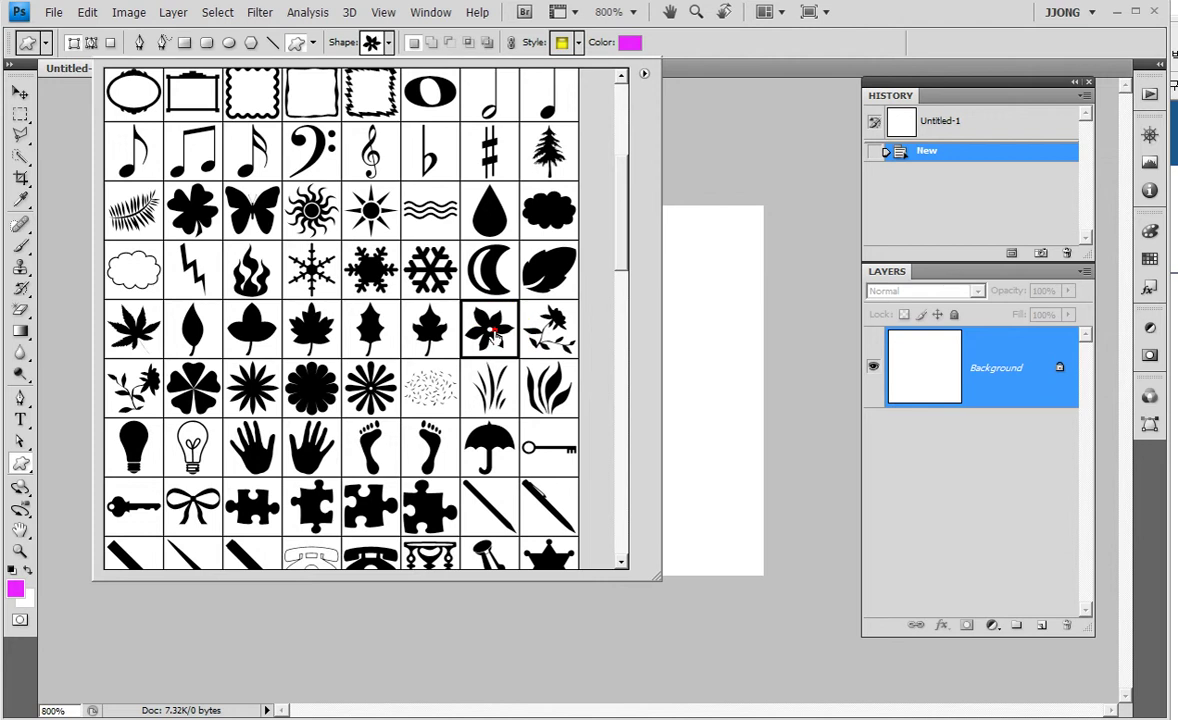
double_click(503, 335)
mouse_move(463, 267)
left_mouse_down()
mouse_move(565, 431)
mouse_move(731, 565)
left_mouse_up()
Step: Nudge the flower into place and hide its path outline
left_click_drag(598, 394, 591, 401)
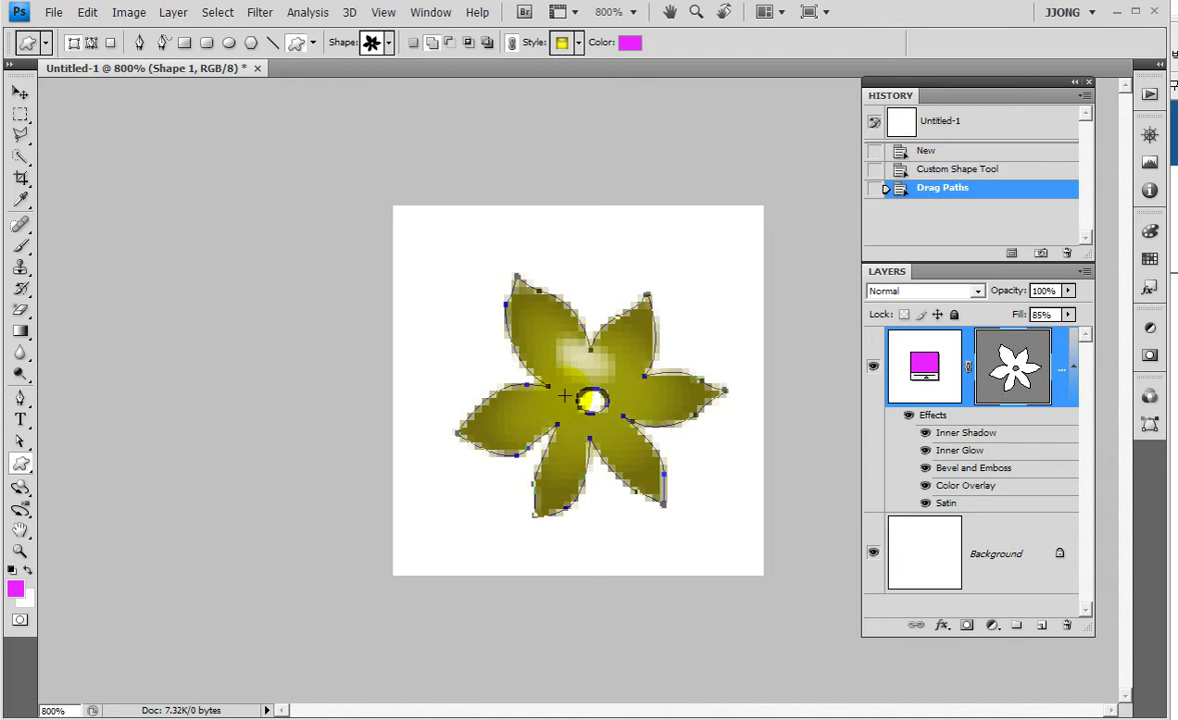
left_click_drag(864, 380, 1047, 565)
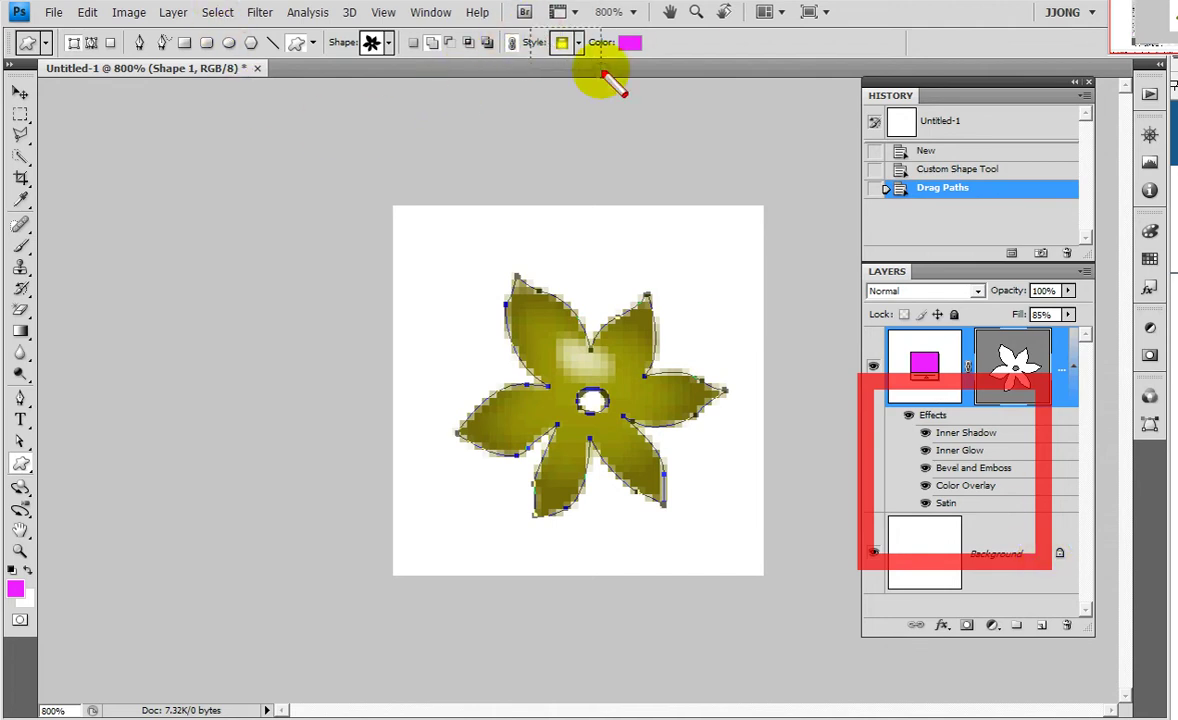
left_click(556, 45)
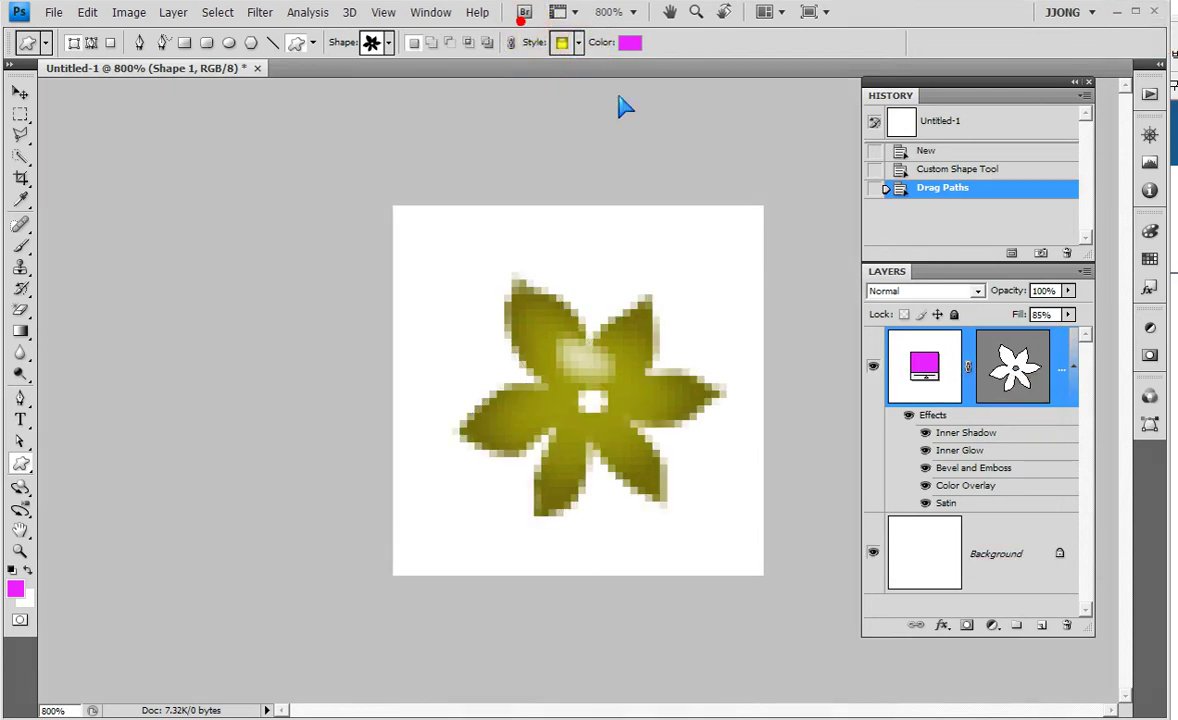
left_click(564, 44)
left_click(475, 83)
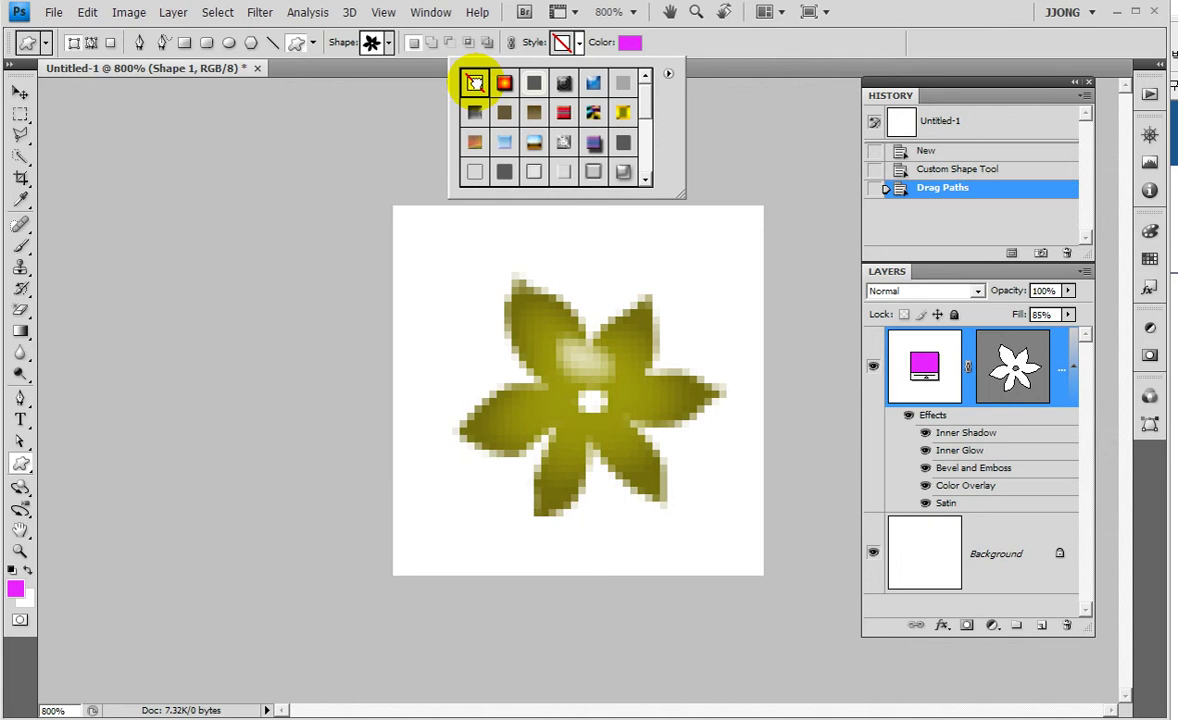
Step: Apply the Default Style (None) so the flower is flat magenta at 100% fill
left_click(1010, 350)
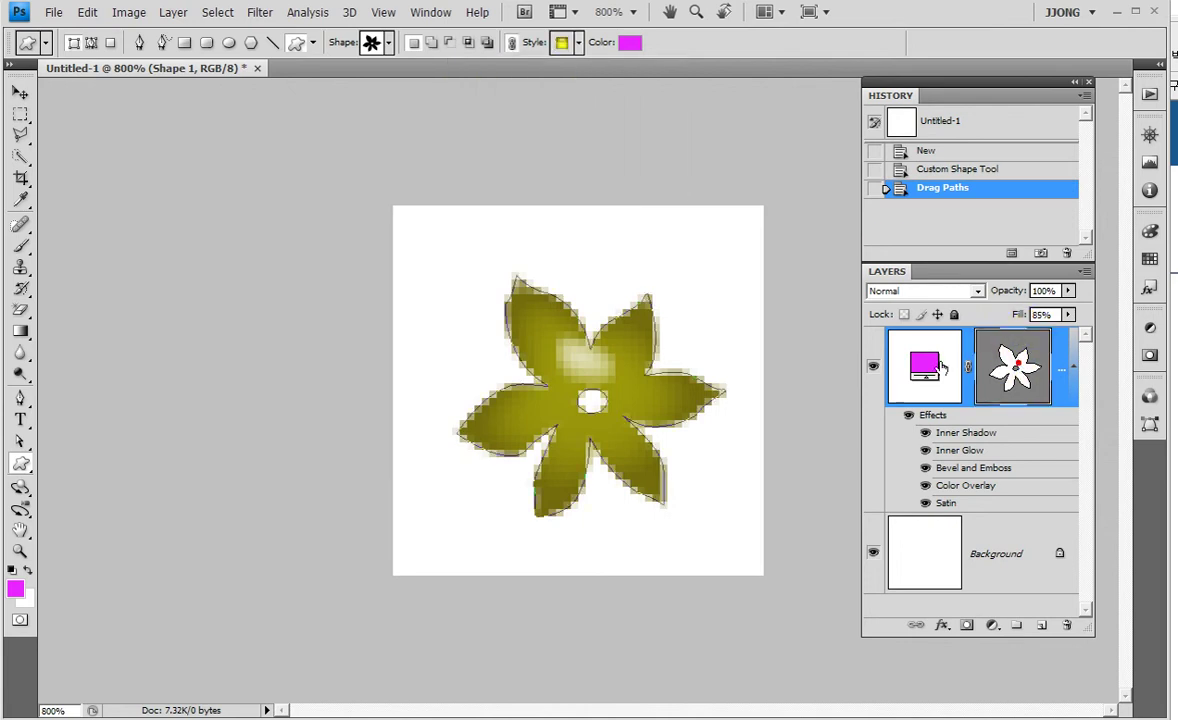
left_click(566, 44)
left_click(474, 84)
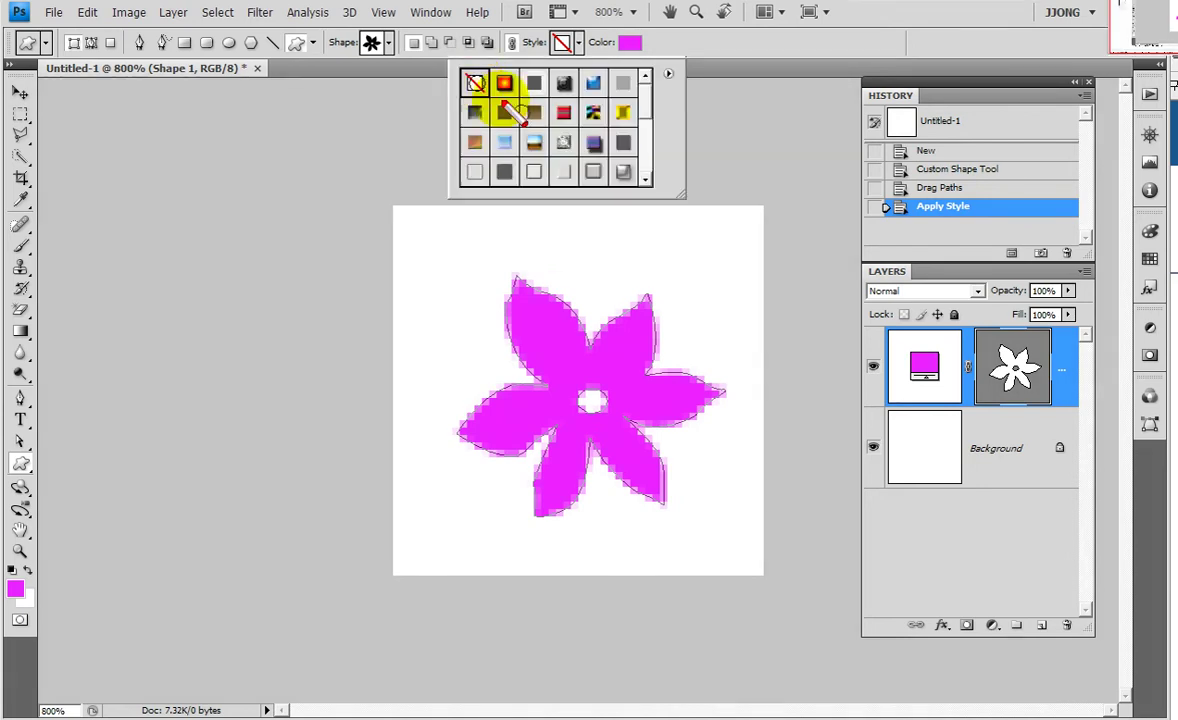
left_click_drag(823, 308, 1058, 535)
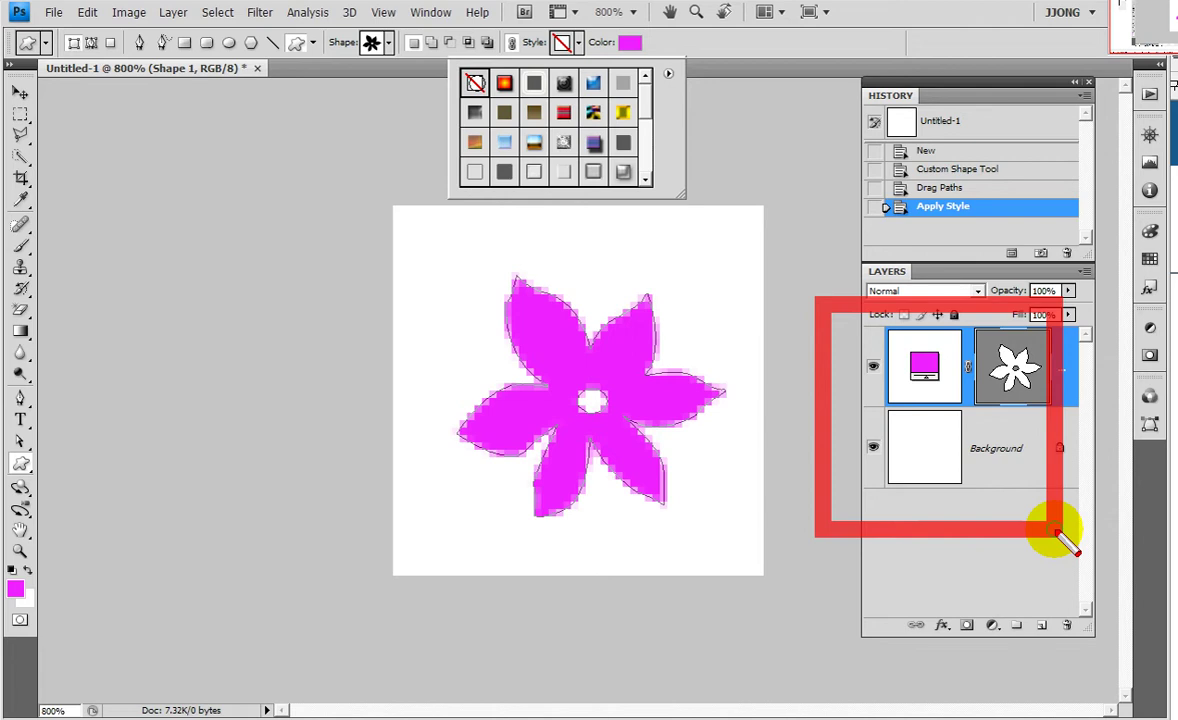
Step: Dismiss the layer styles list and turn off the white Background layer, leaving the magenta flower on transparency
left_click(925, 489)
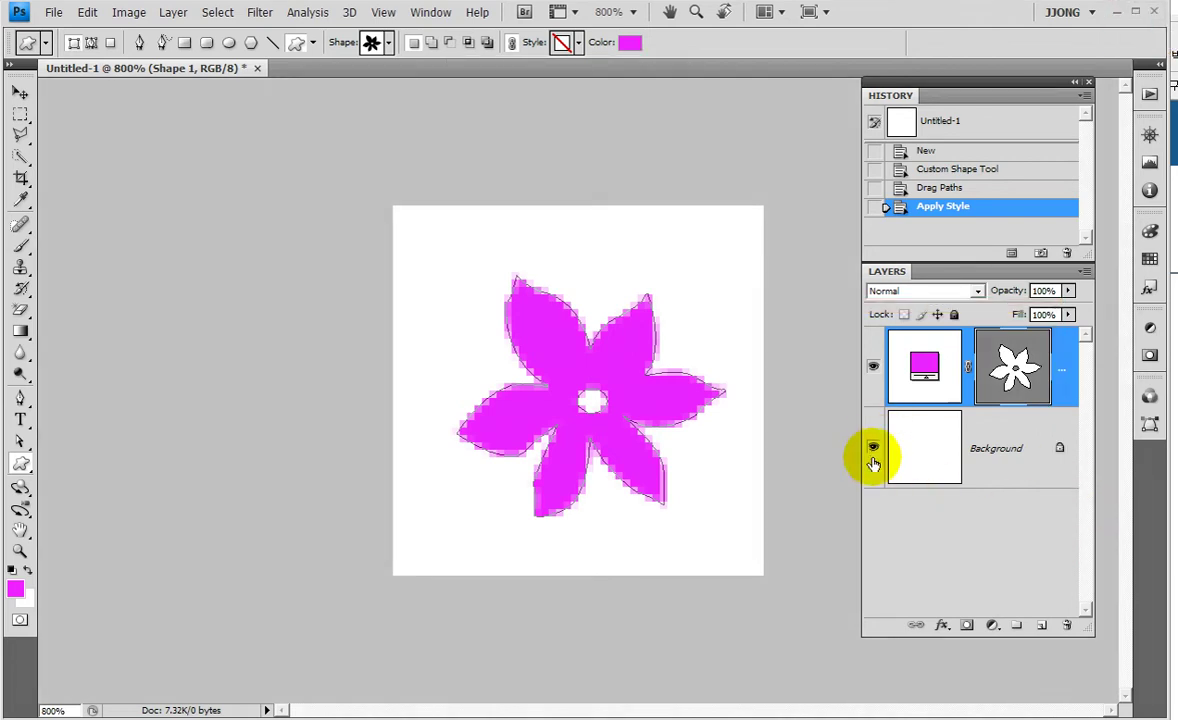
left_click(872, 452)
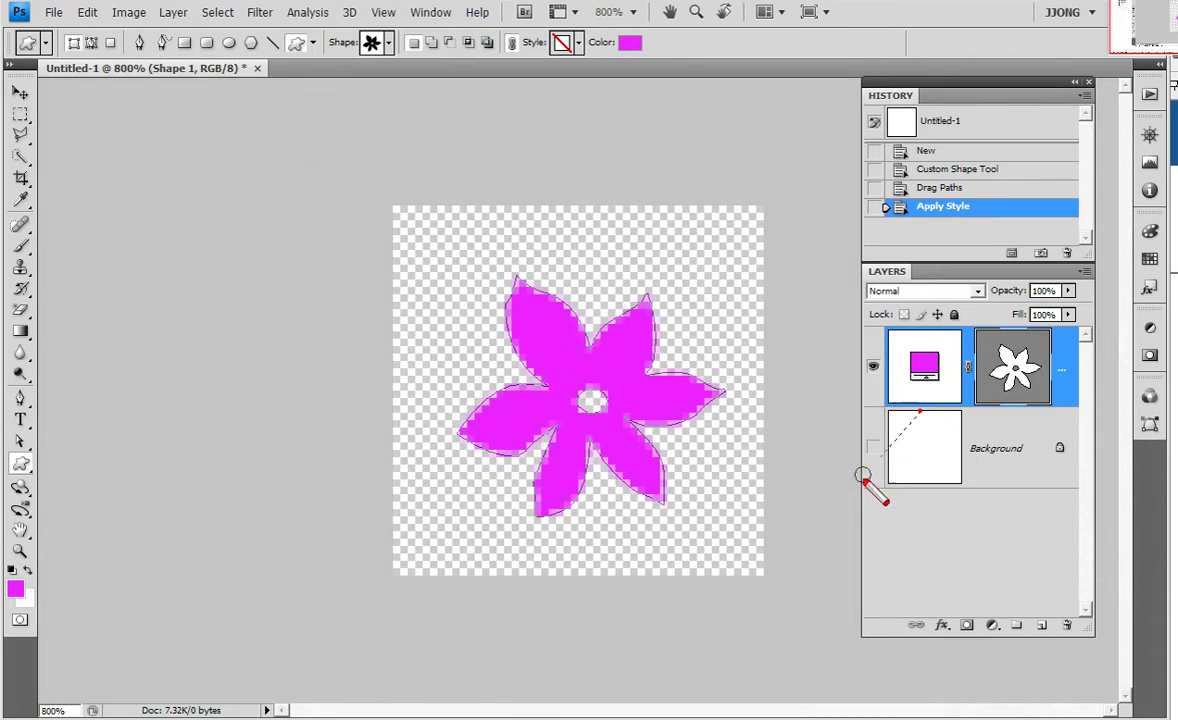
left_click_drag(846, 494, 920, 413)
left_click_drag(828, 421, 951, 499)
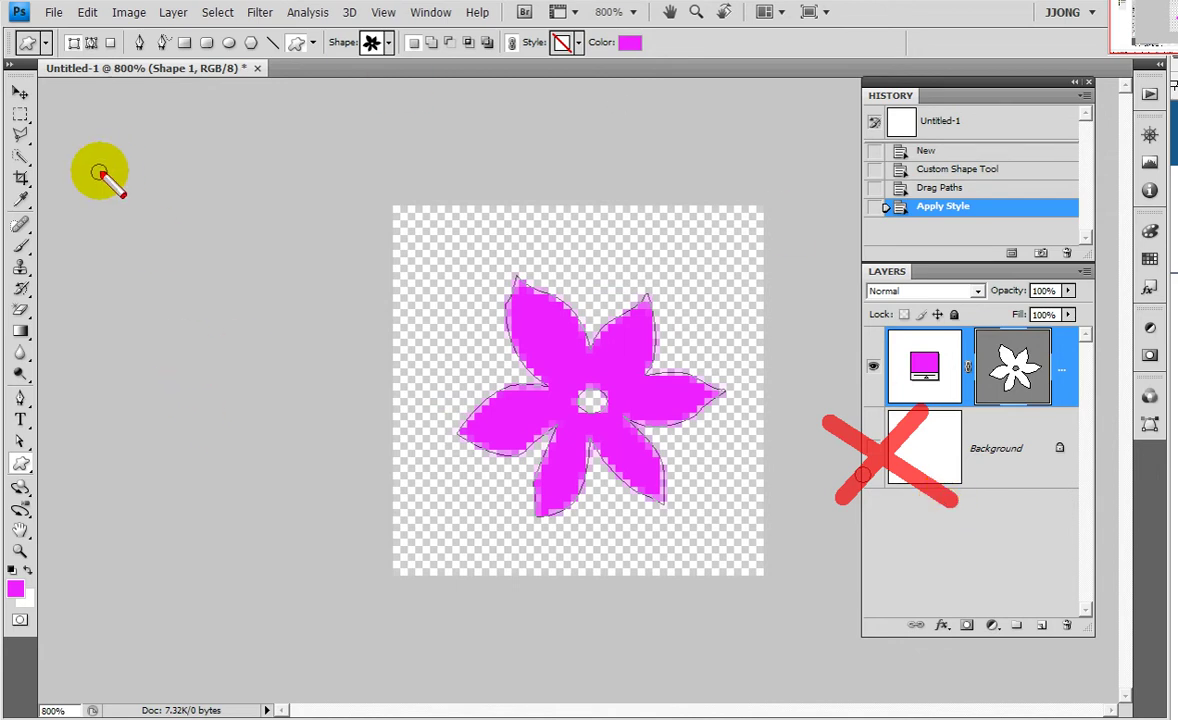
left_click(519, 266)
left_click(488, 390)
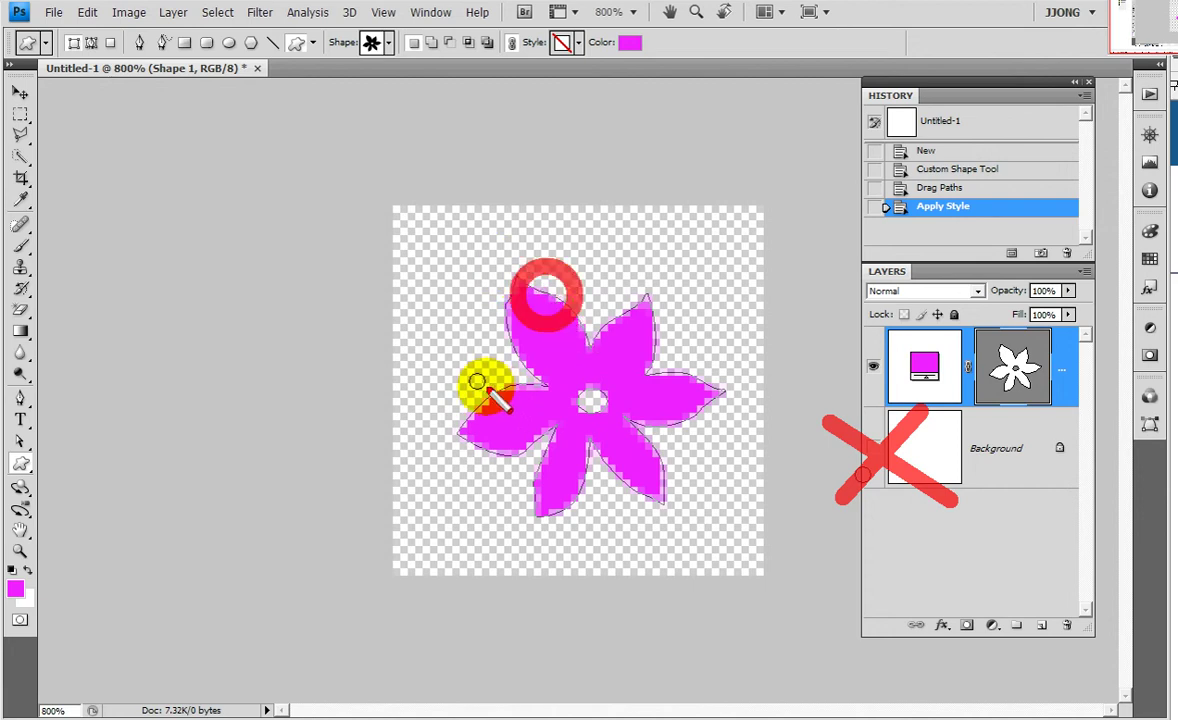
left_click(526, 425)
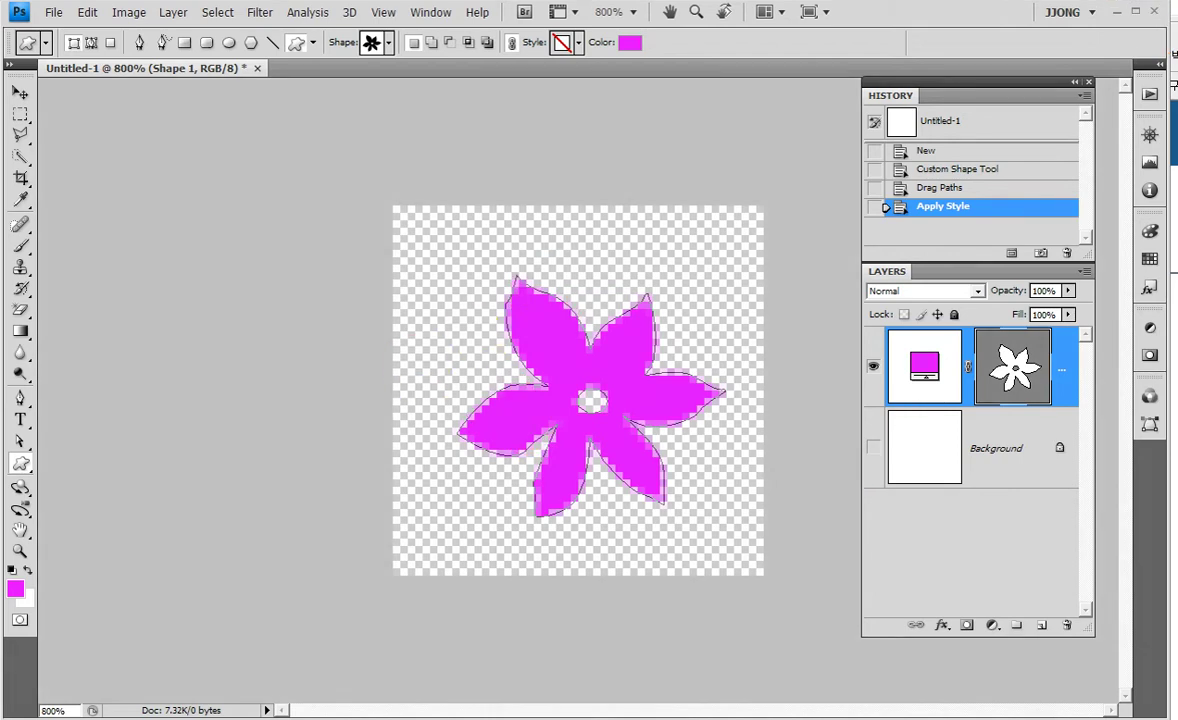
Step: Enlarge the magenta flower to about 118% with Free Transform and commit it
key("ctrl+t")
left_click_drag(447, 268, 416, 239)
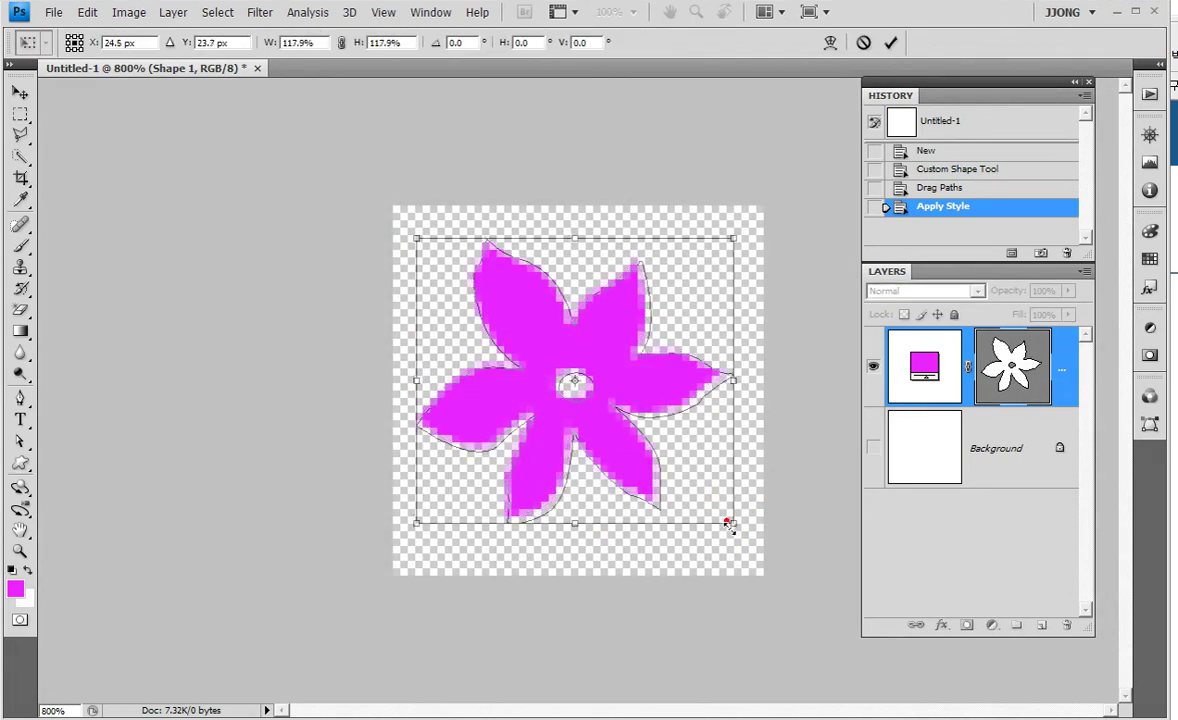
double_click(565, 430)
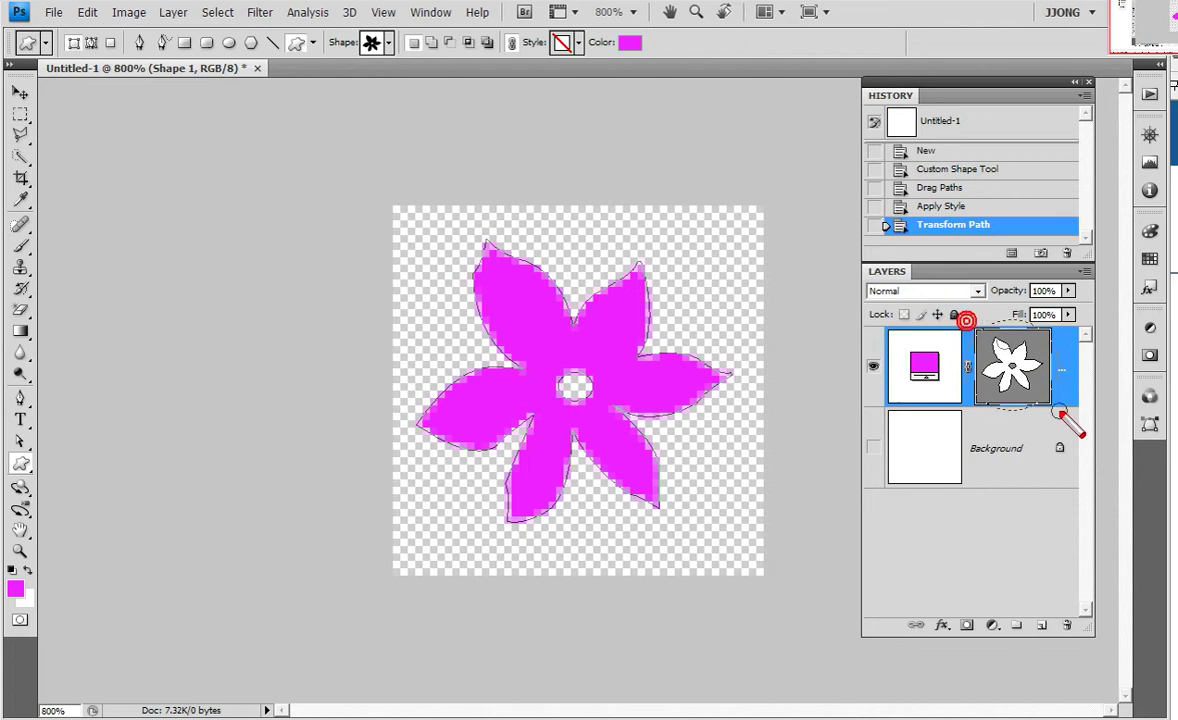
Step: Hide the path outline of the Shape 1 layer's vector mask around the flower
left_click(1013, 367)
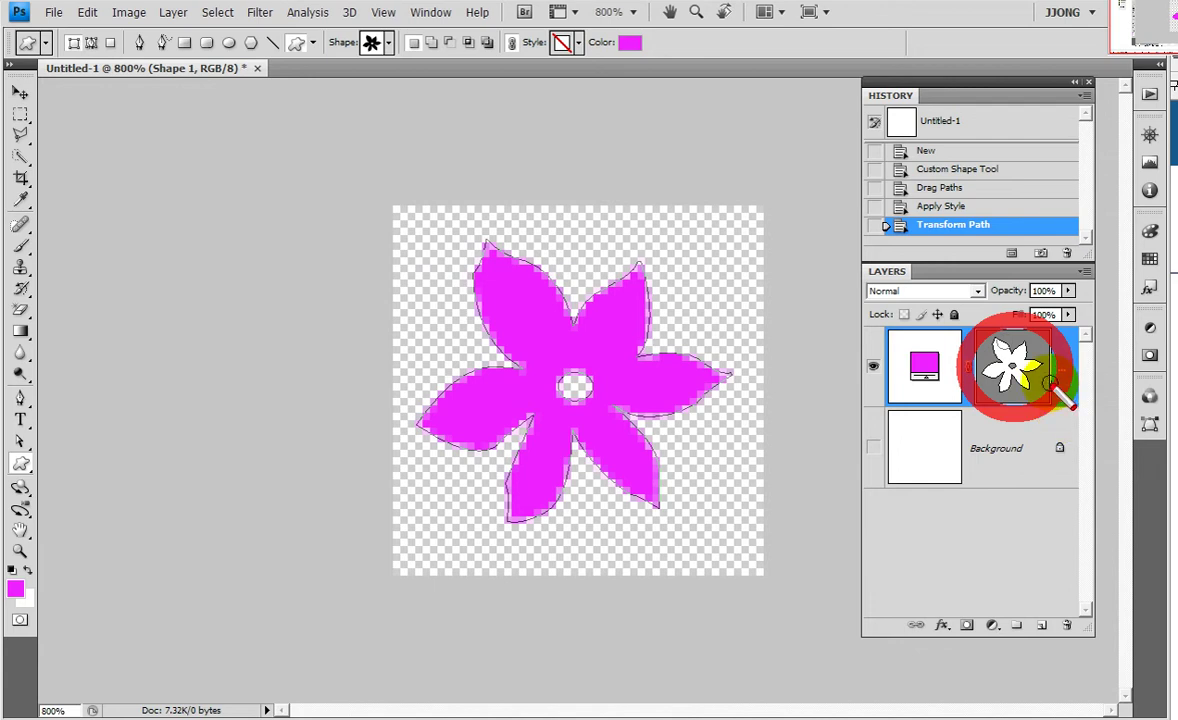
left_click(592, 355)
left_click(500, 232)
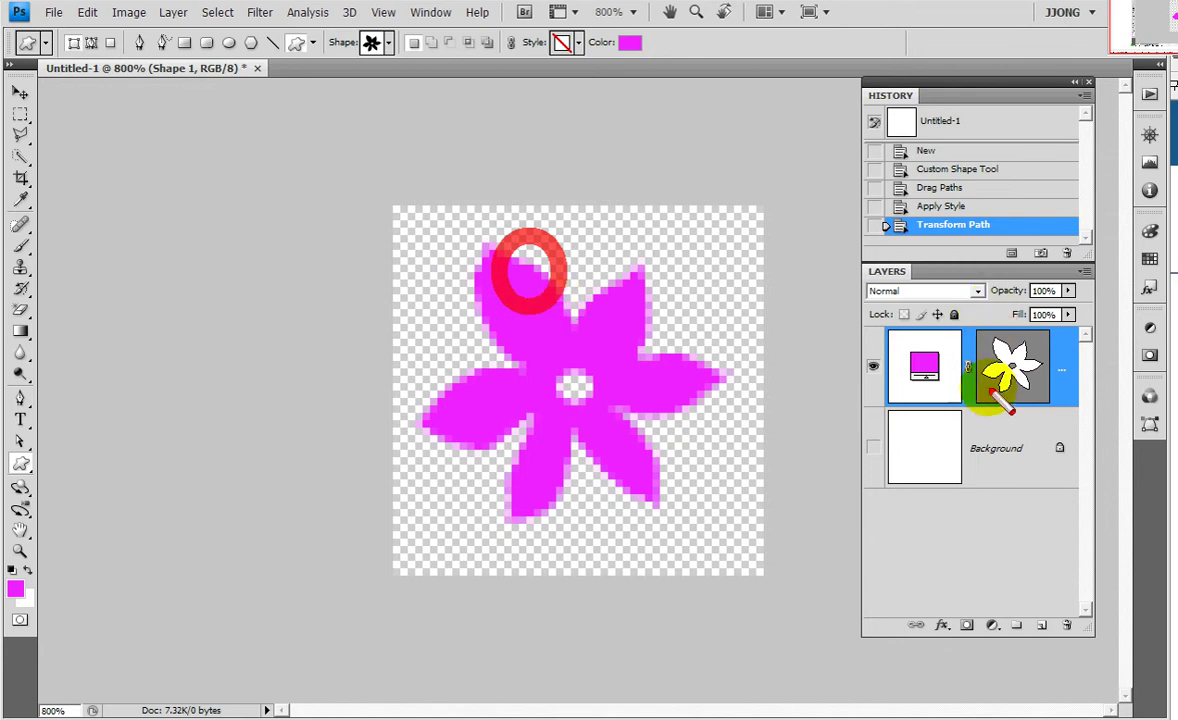
left_click(1008, 368)
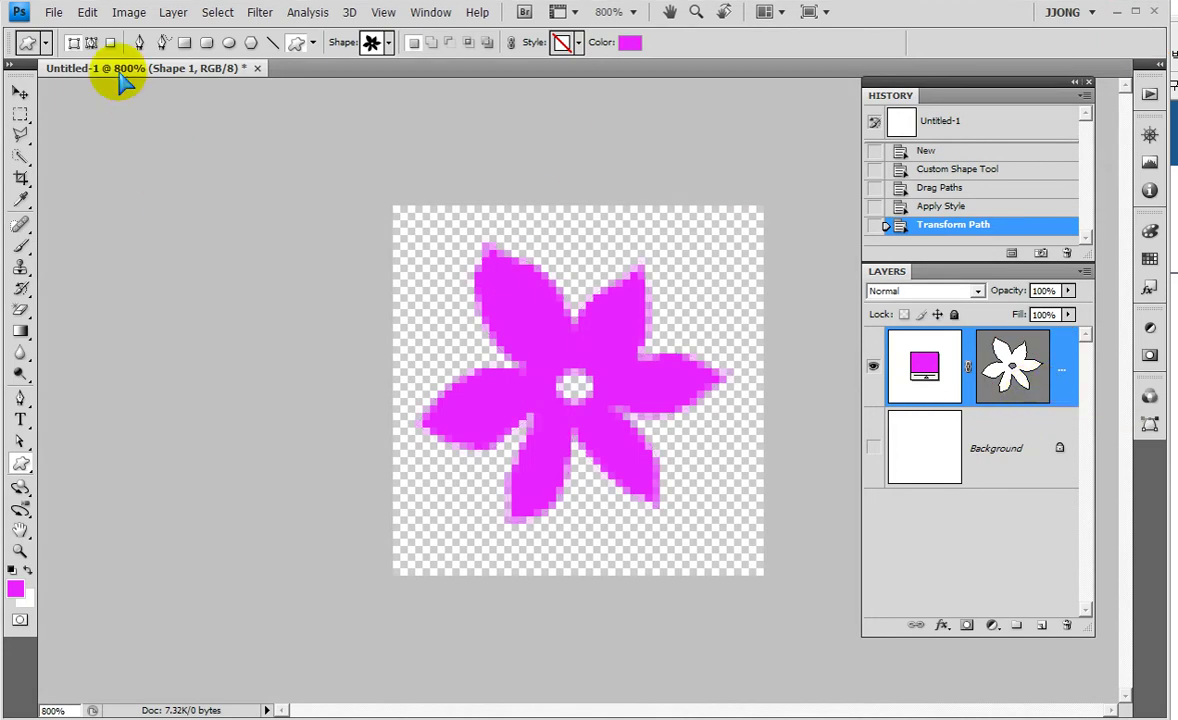
Step: Define the magenta flower as a pattern named '꽃', then close the flower document
left_click(88, 12)
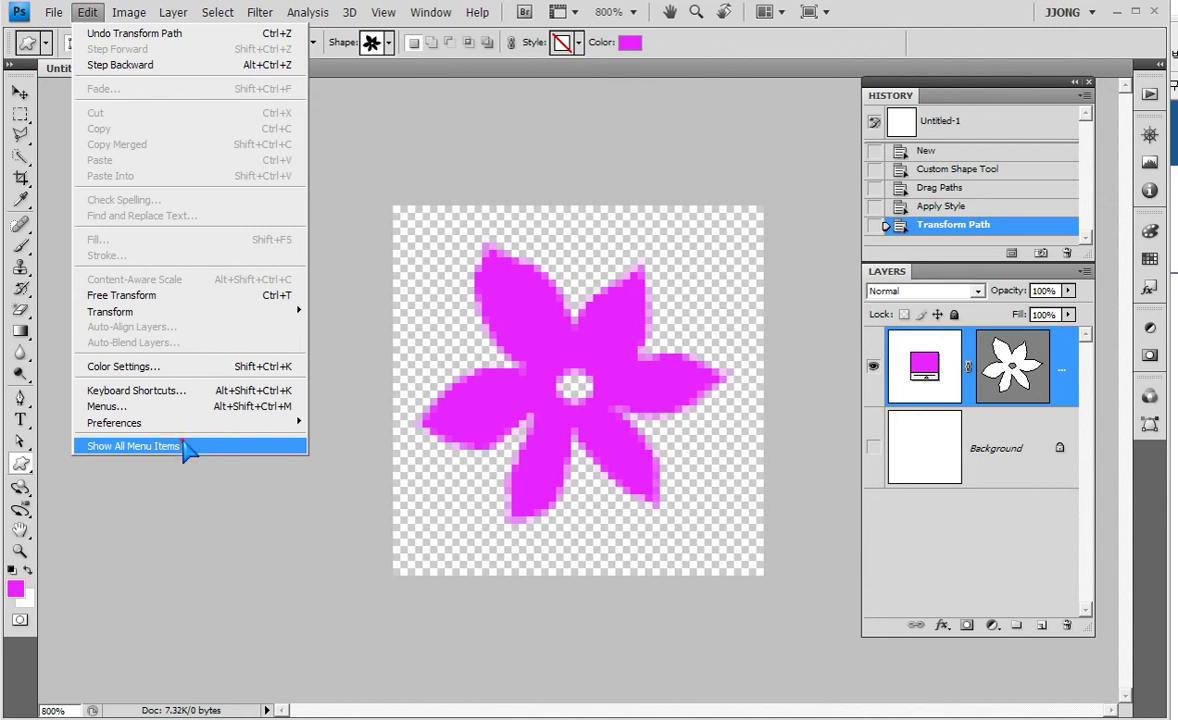
left_click(185, 447)
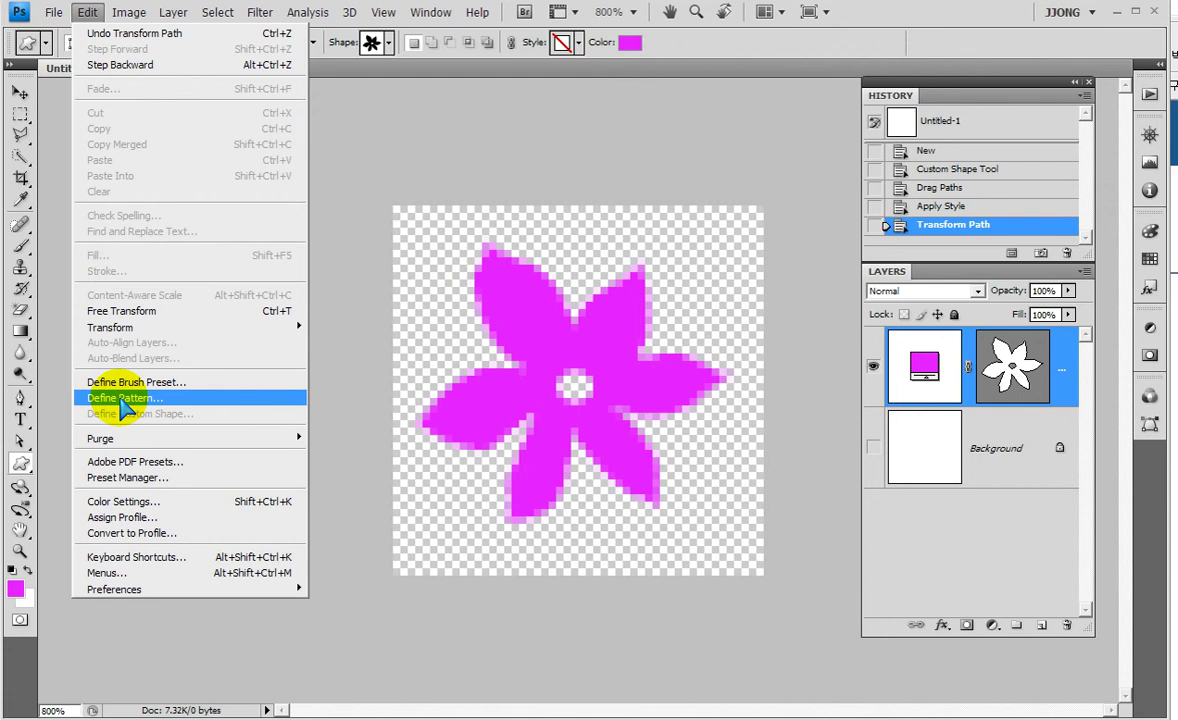
left_click(124, 400)
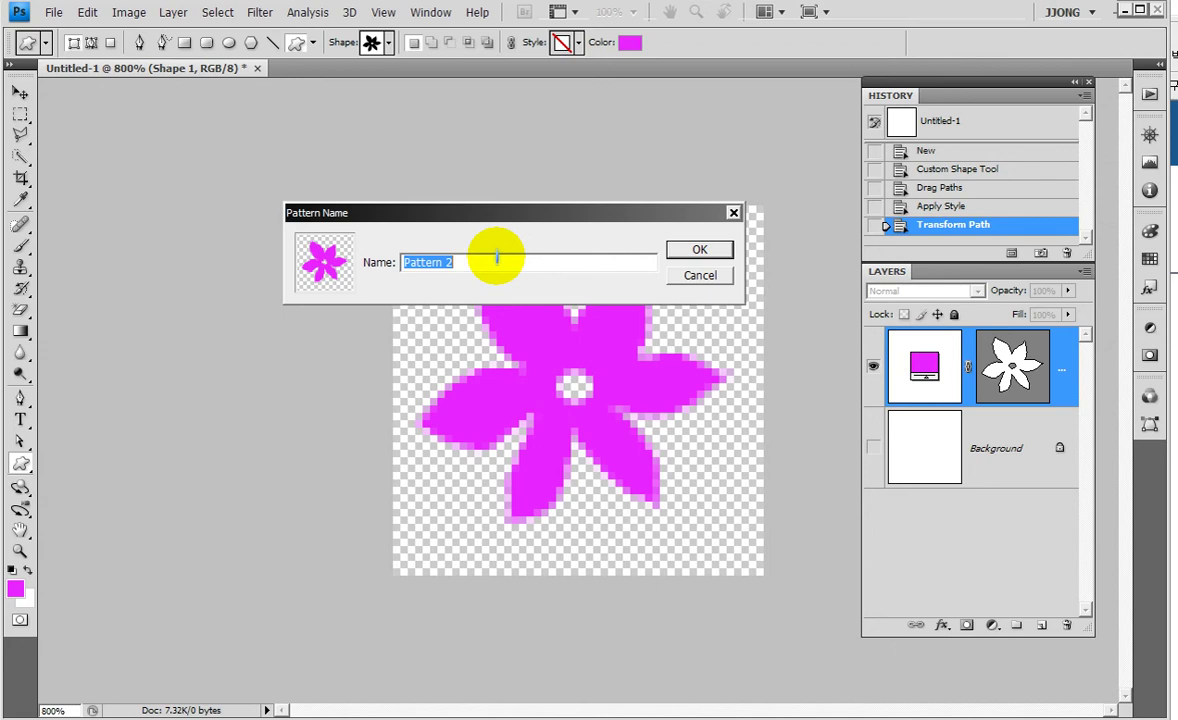
type("꽃")
left_click(700, 250)
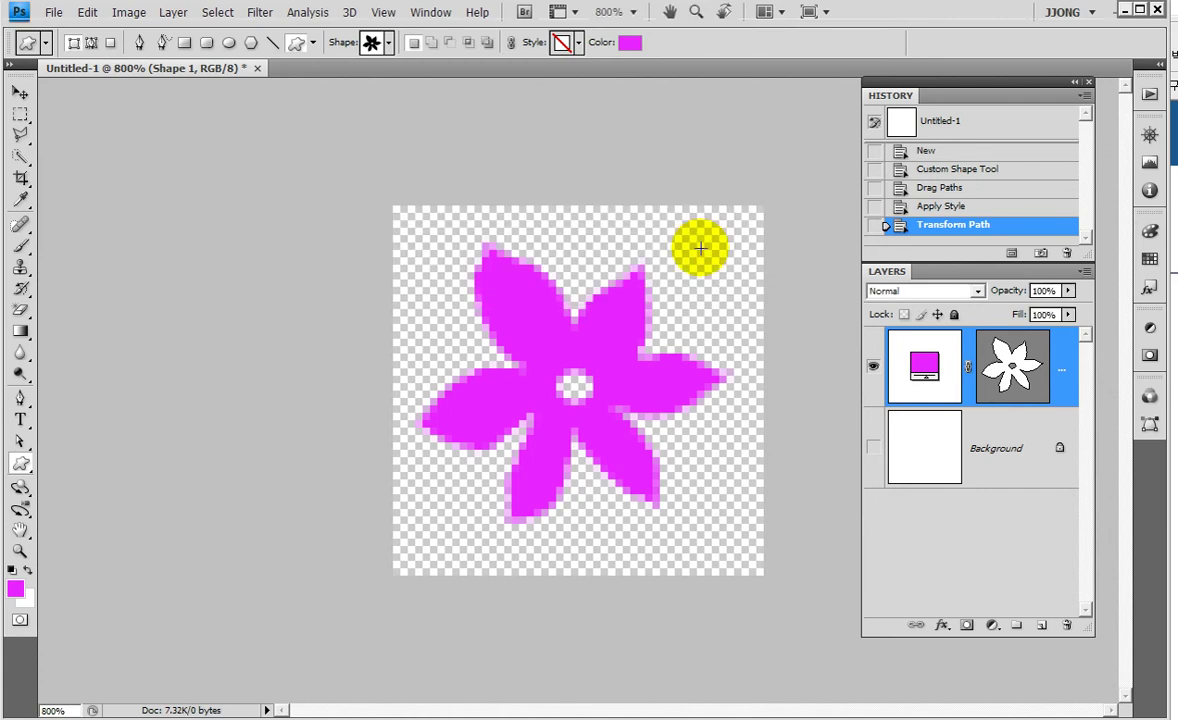
left_click(257, 68)
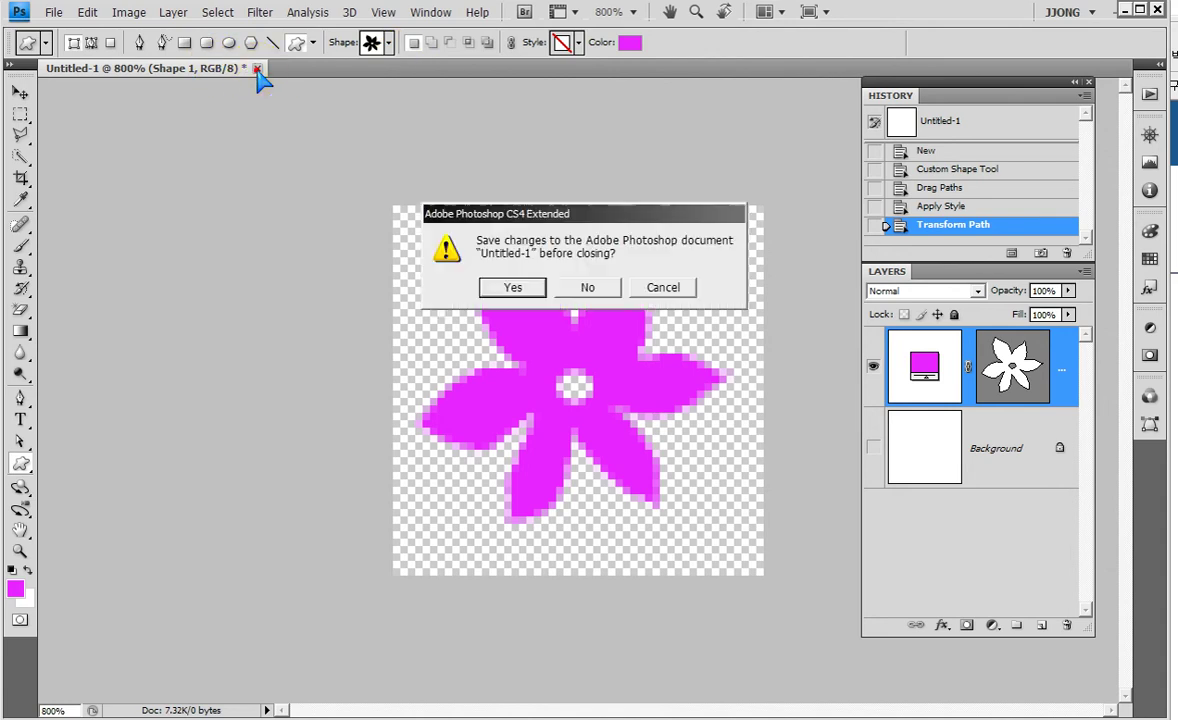
Step: Discard the flower document unsaved and open Sec04-03.jpg from the thumbnail file view
left_click(590, 290)
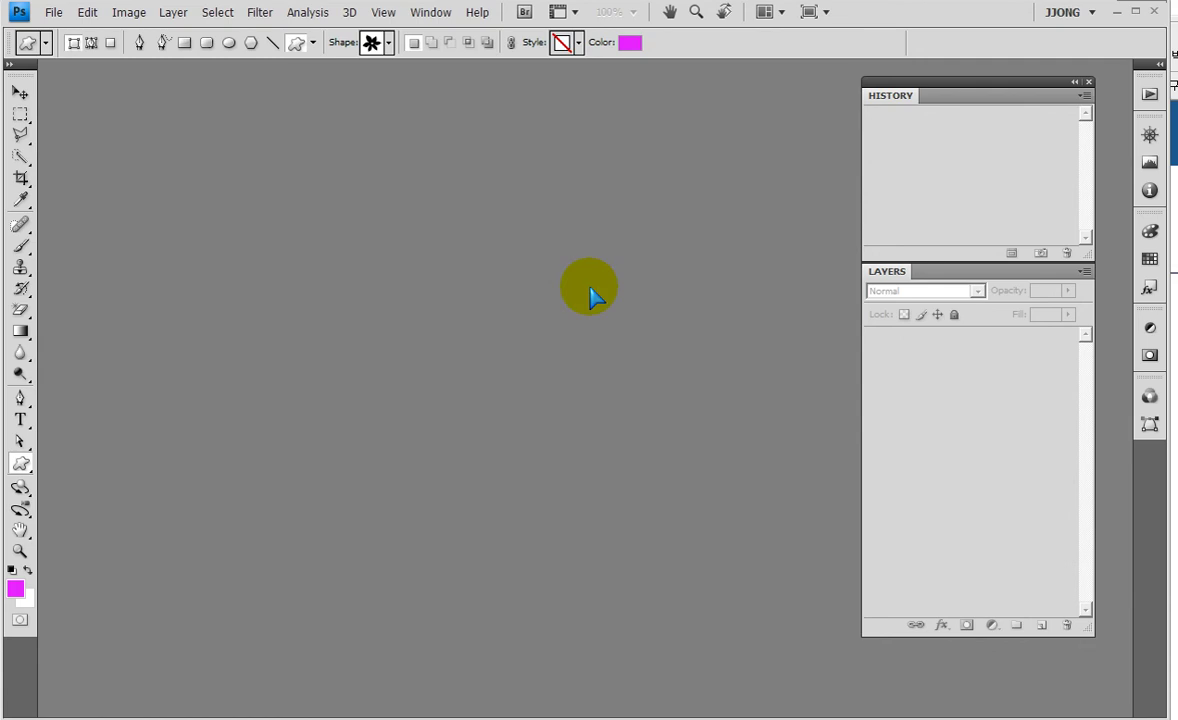
key("ctrl+o")
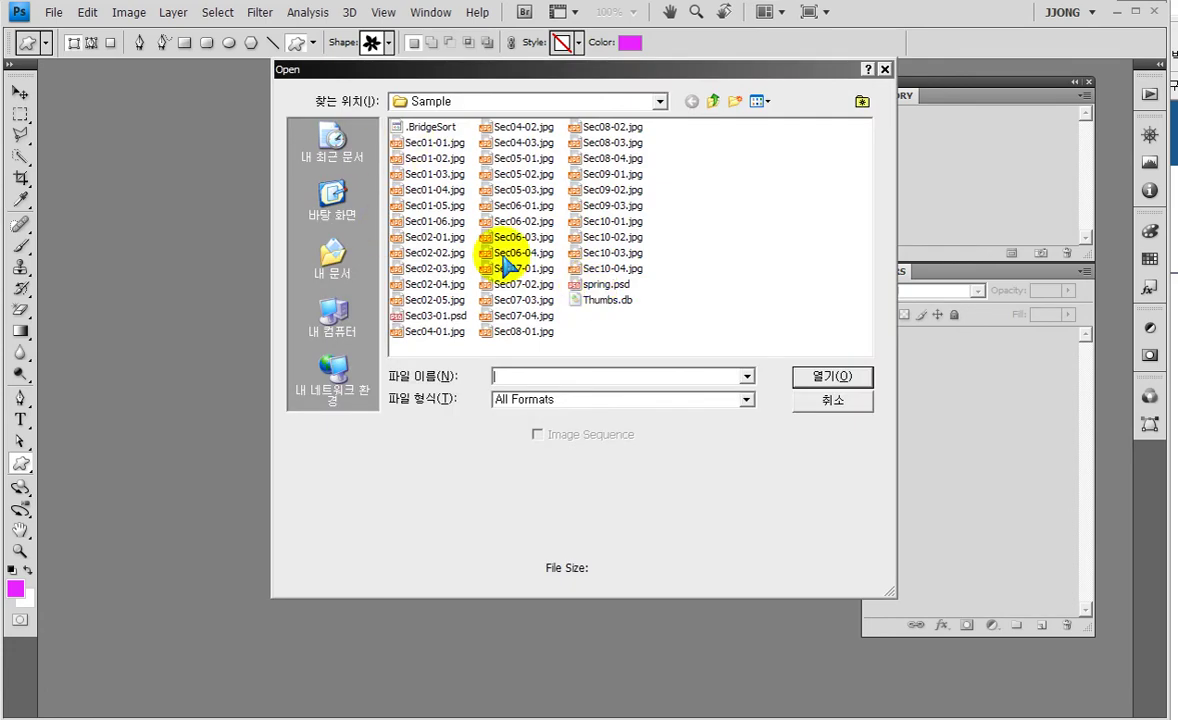
left_click(759, 102)
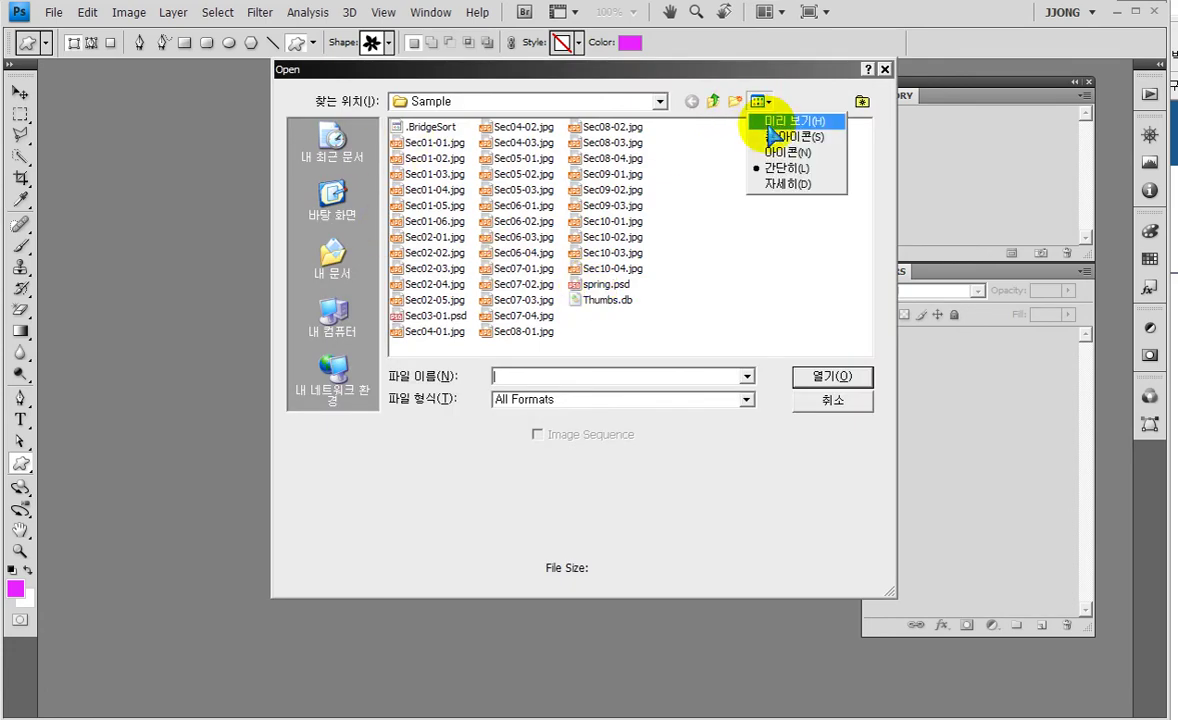
left_click(770, 124)
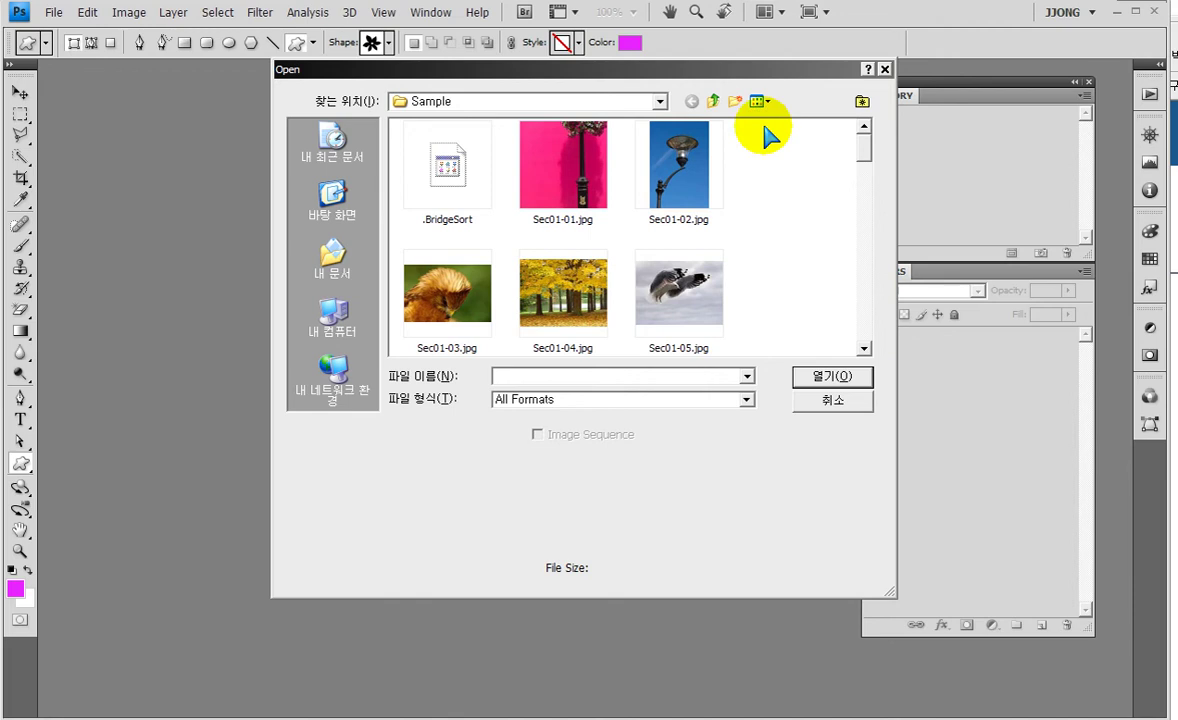
left_click_drag(868, 150, 868, 171)
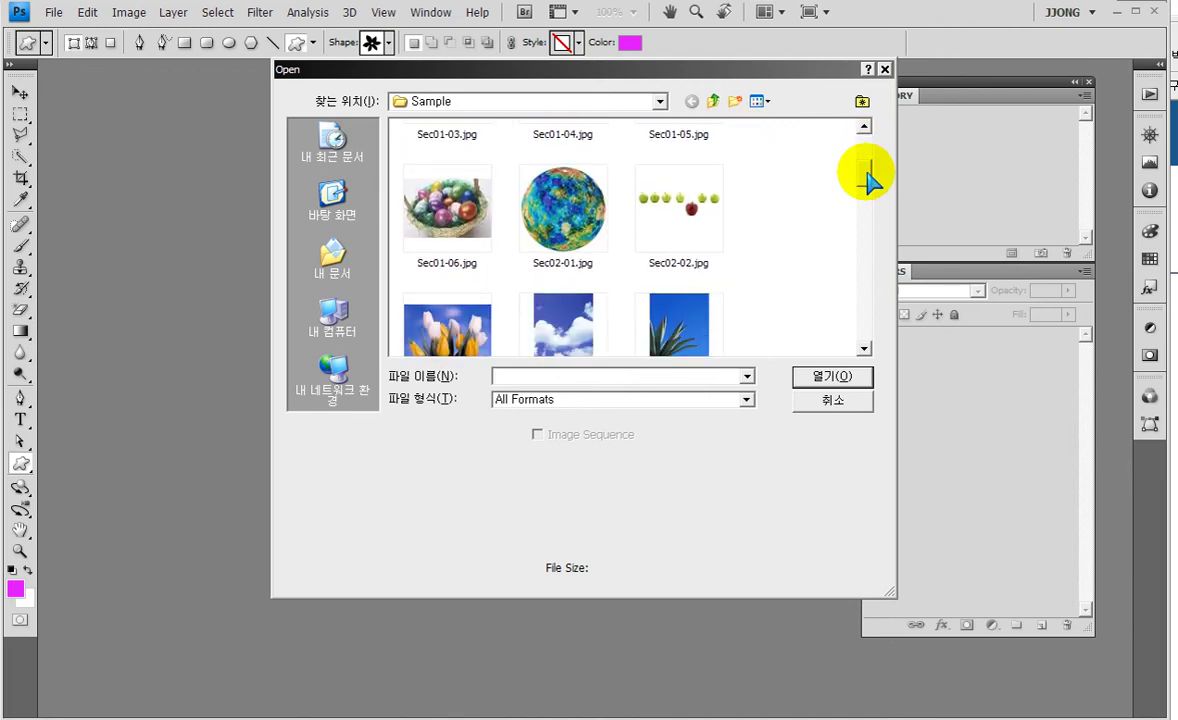
mouse_move(868, 180)
left_mouse_down()
mouse_move(870, 258)
mouse_move(867, 145)
mouse_move(874, 222)
mouse_move(876, 212)
left_mouse_up()
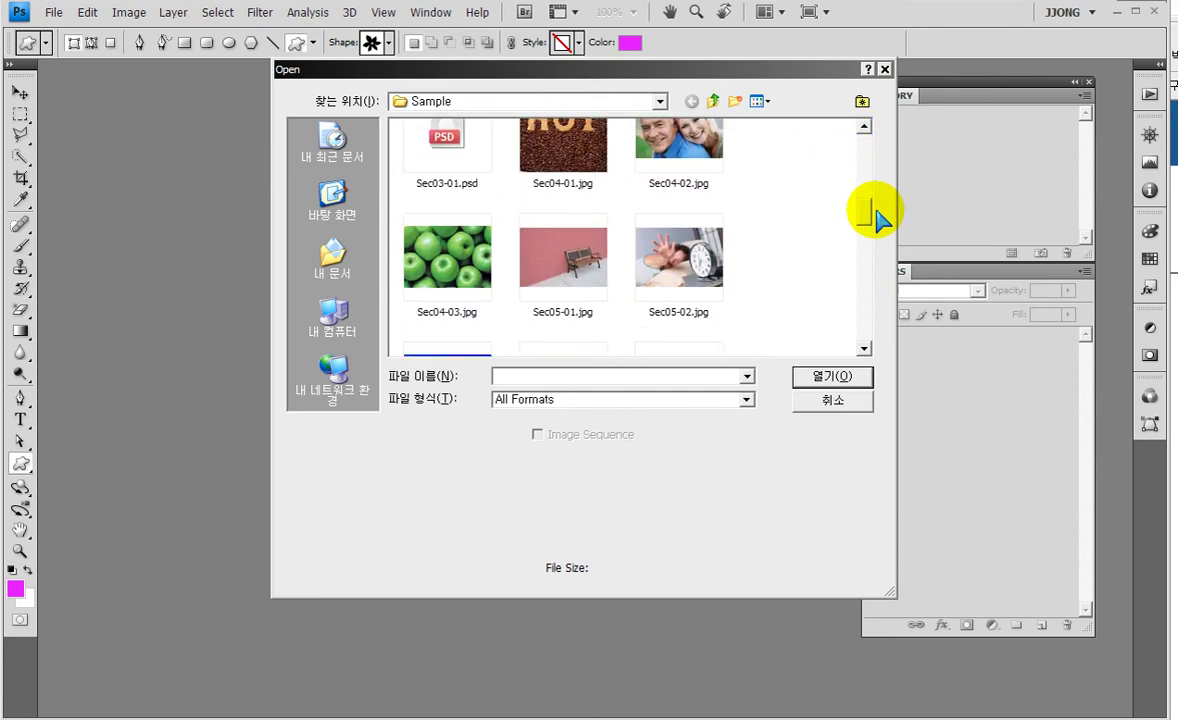
double_click(464, 270)
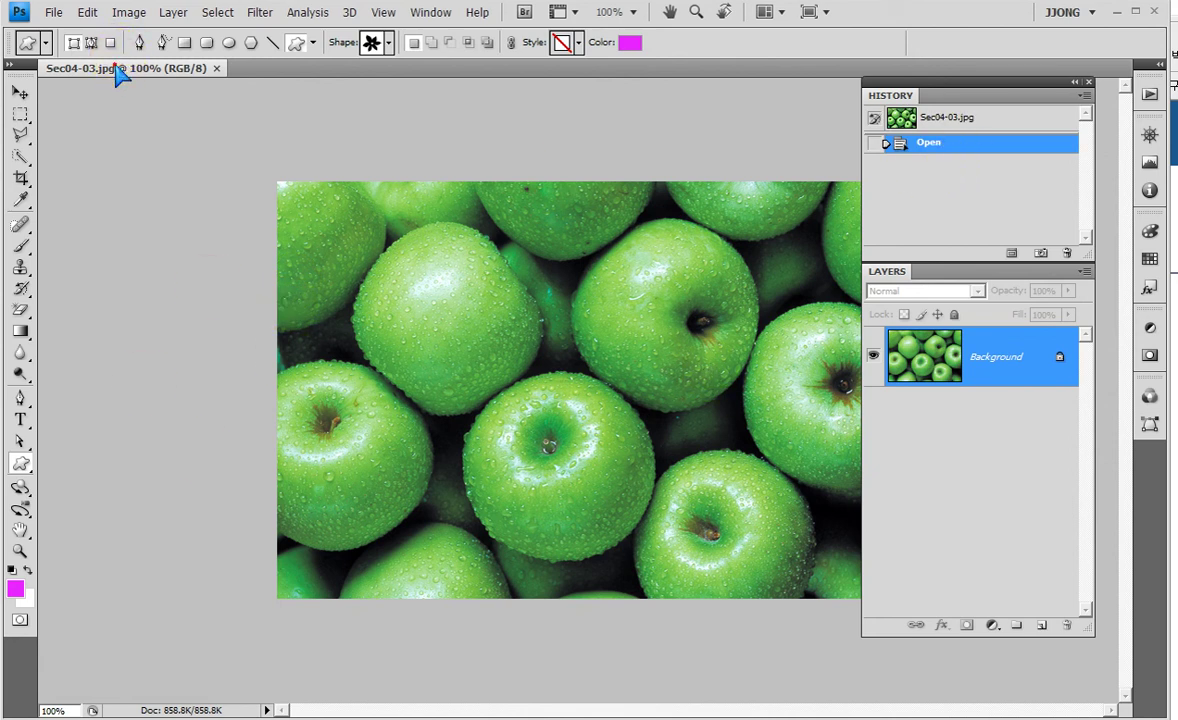
Step: Float the apples photo in an enlarged window and add a magenta flower Pattern Fill layer at 100%
left_click_drag(116, 70, 200, 132)
left_click_drag(739, 535, 815, 610)
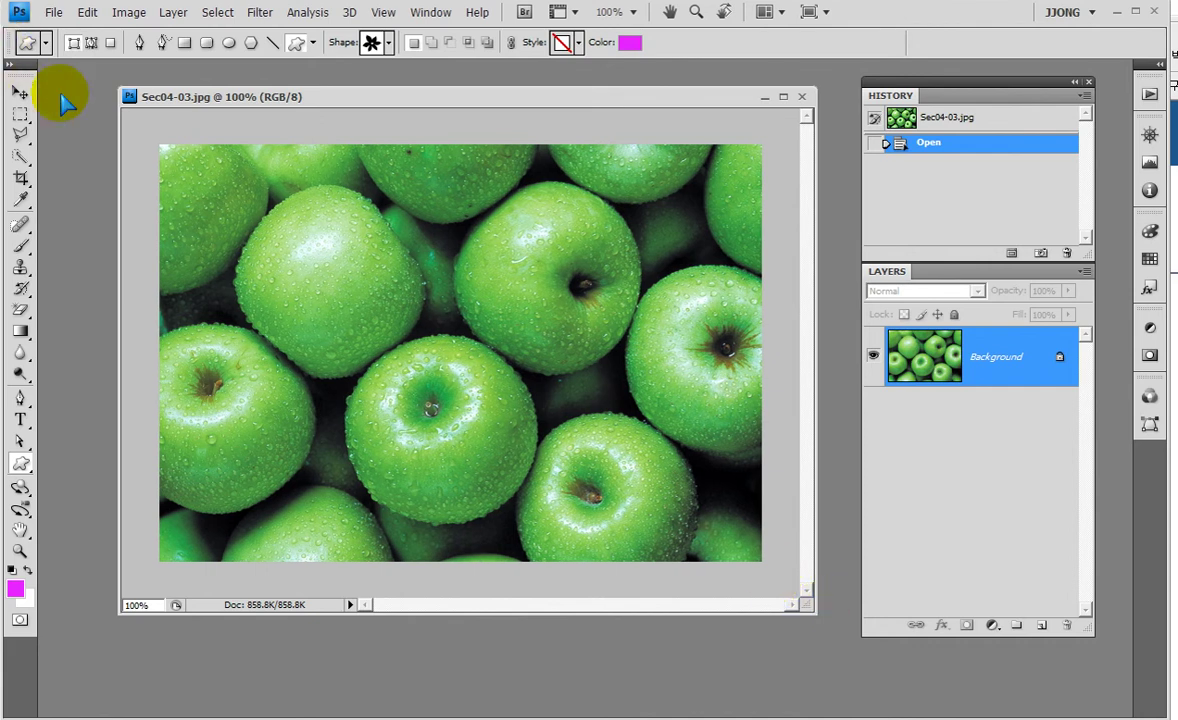
left_click_drag(118, 87, 55, 85)
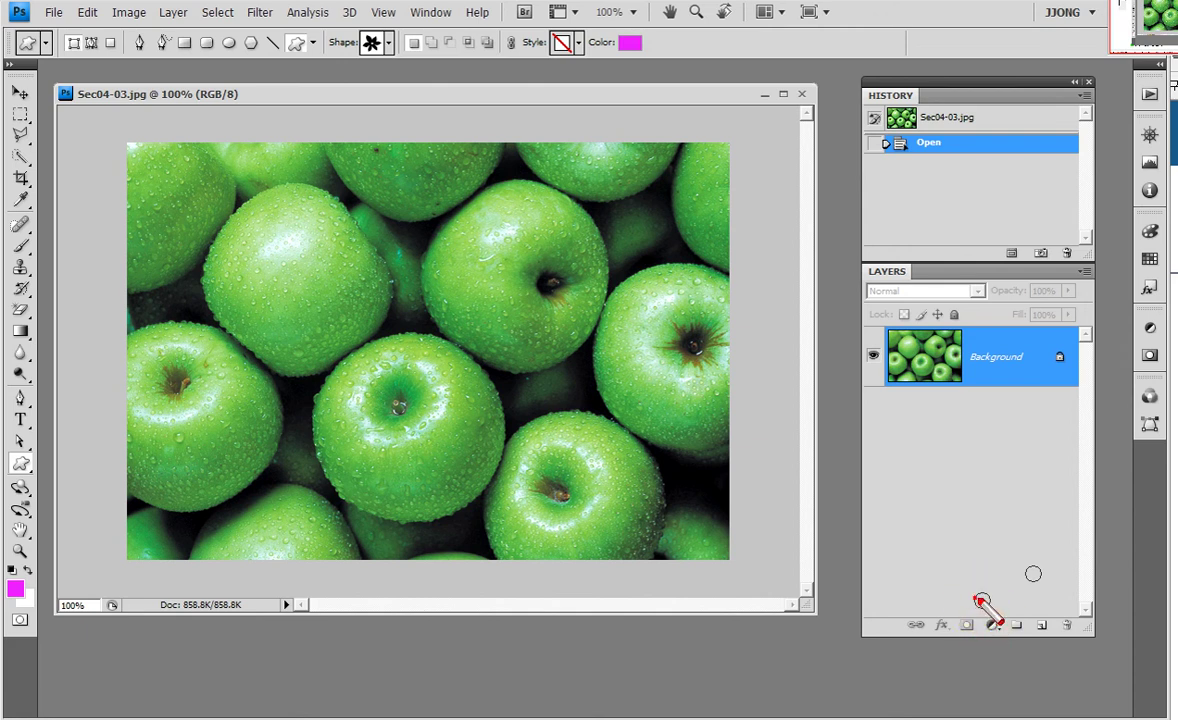
left_click_drag(976, 599, 1012, 630)
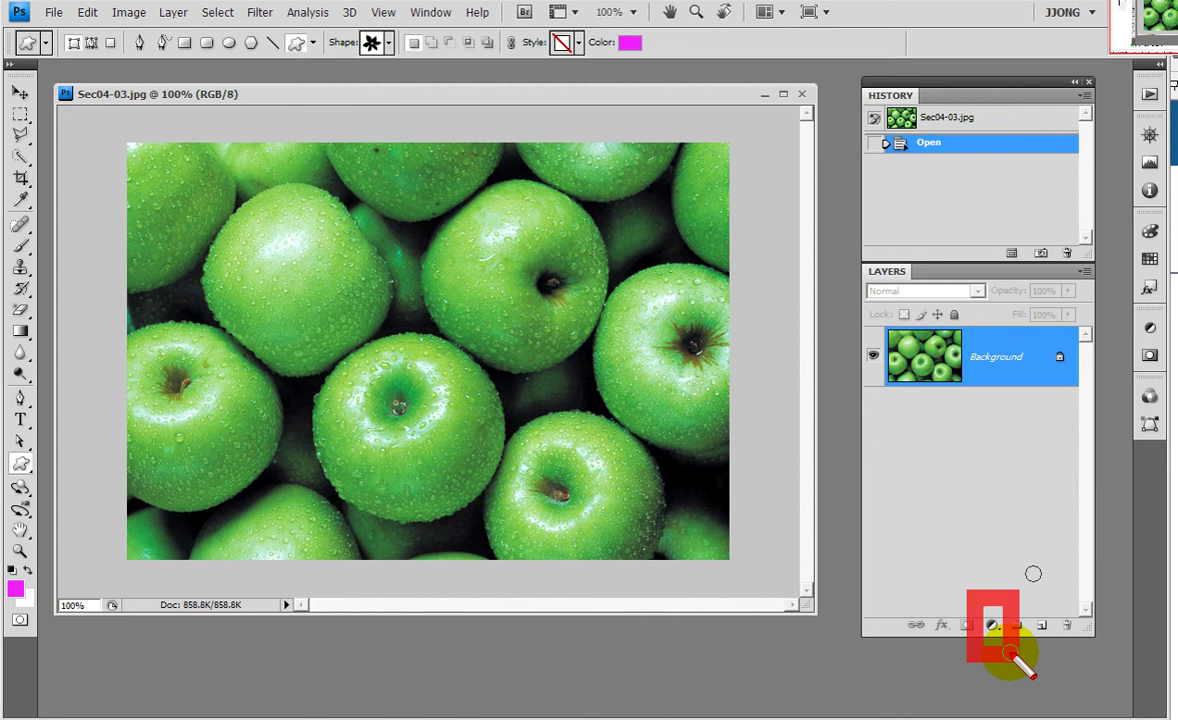
left_click(993, 625)
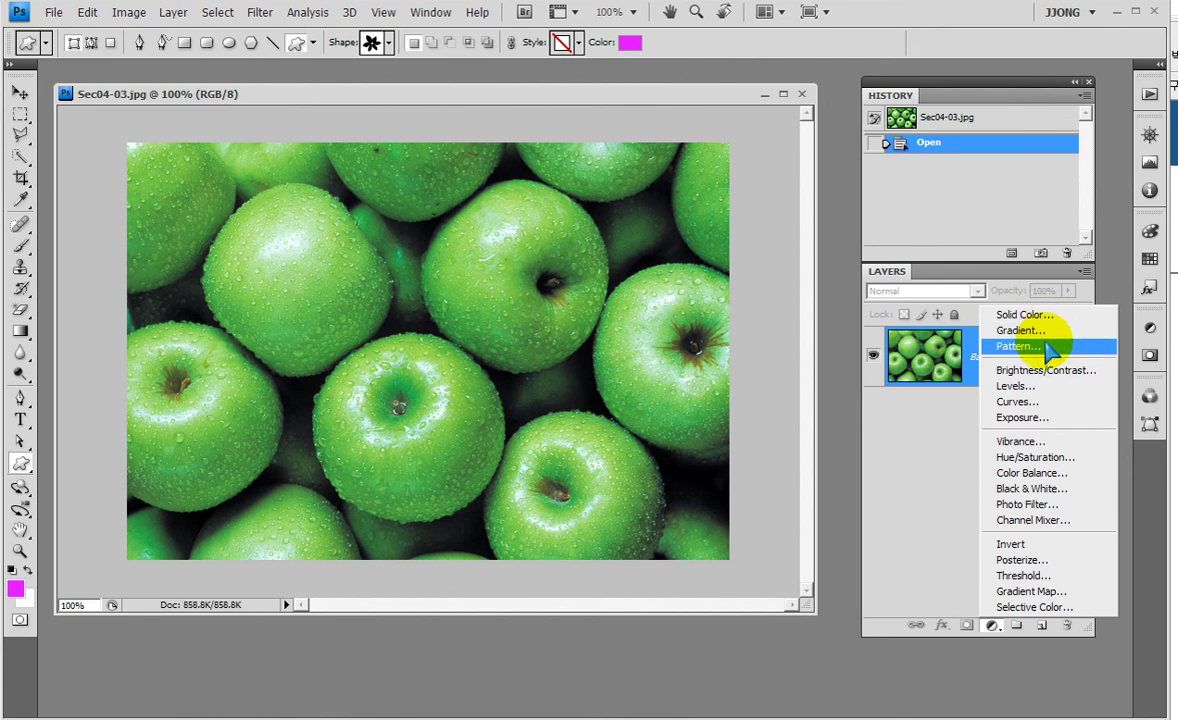
left_click(1046, 348)
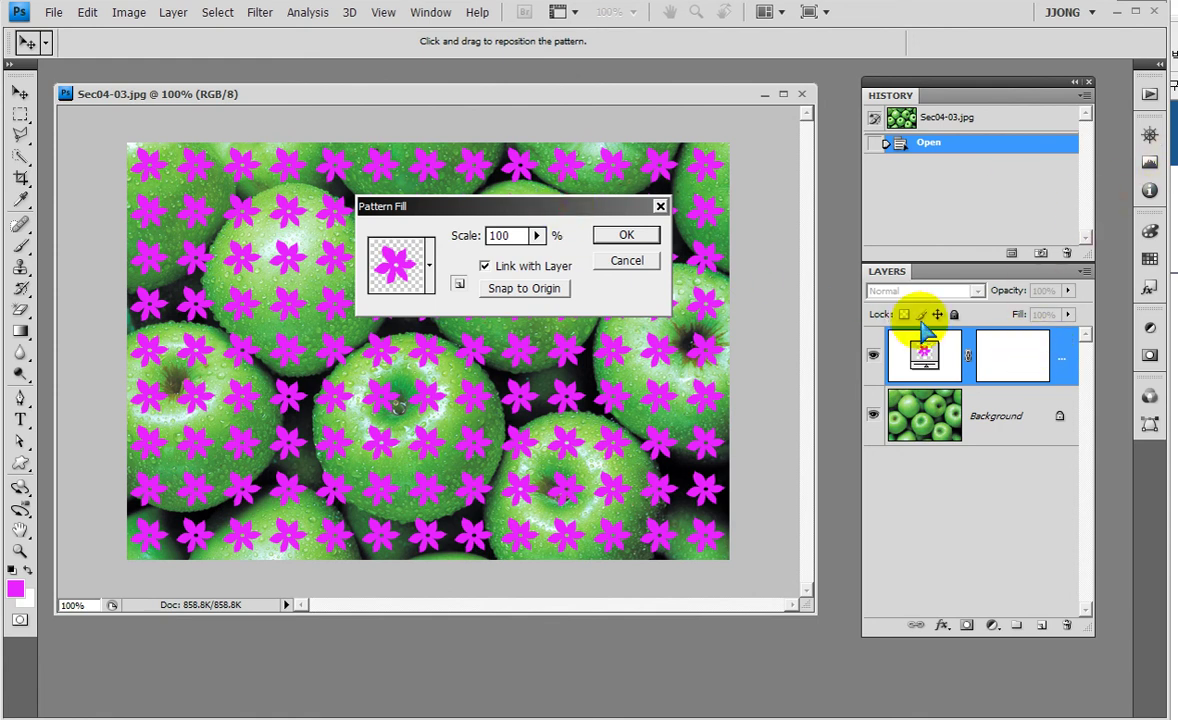
Step: Move the Pattern Fill dialog aside and drag the flower tiling to a new offset over the apples
left_click_drag(567, 207, 920, 322)
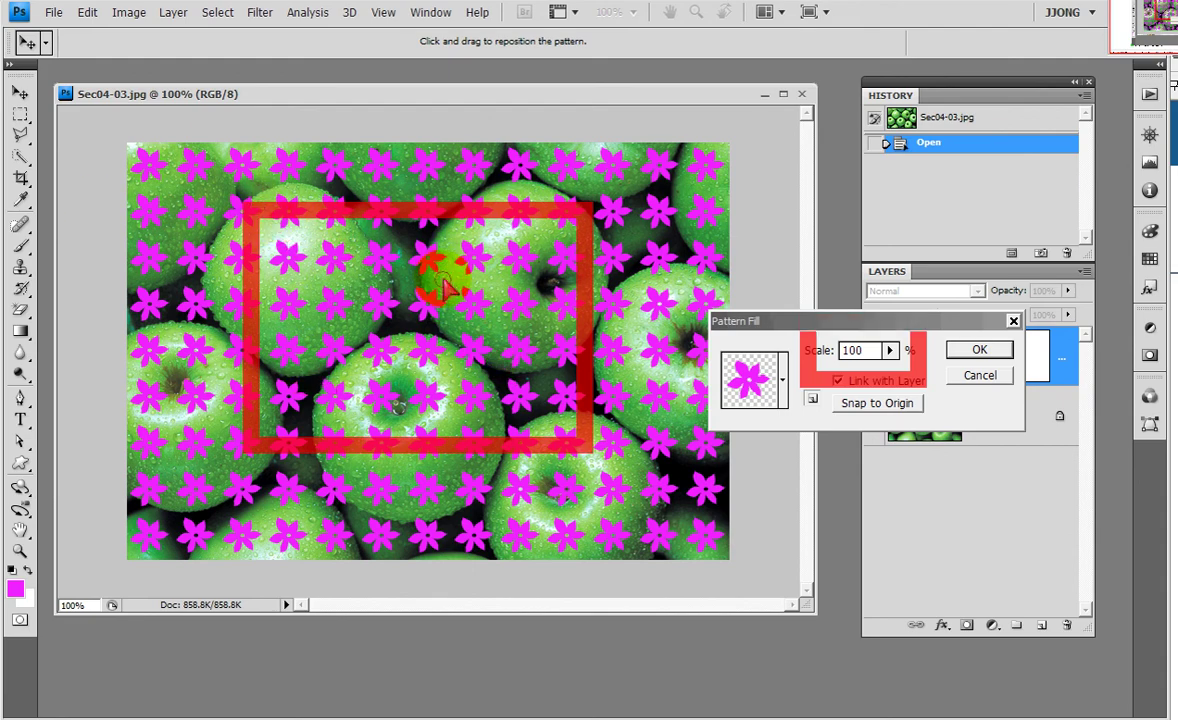
mouse_move(421, 381)
left_mouse_down()
mouse_move(481, 258)
mouse_move(474, 303)
left_mouse_up()
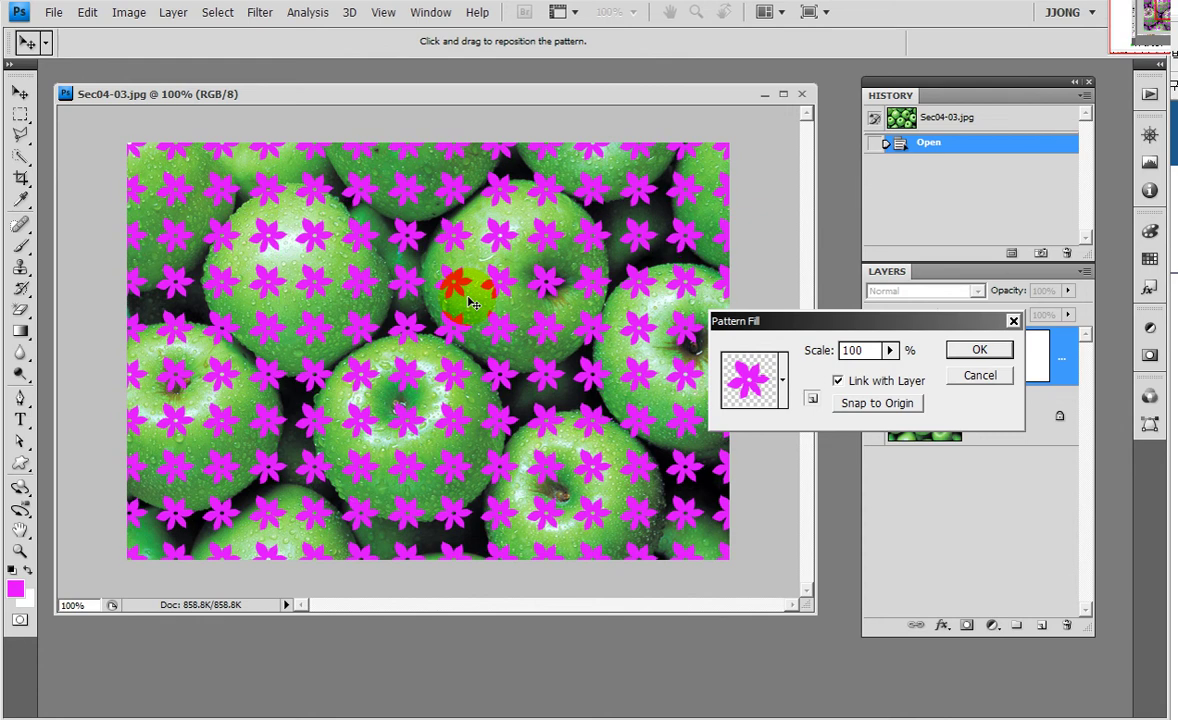
left_click_drag(474, 303, 712, 428)
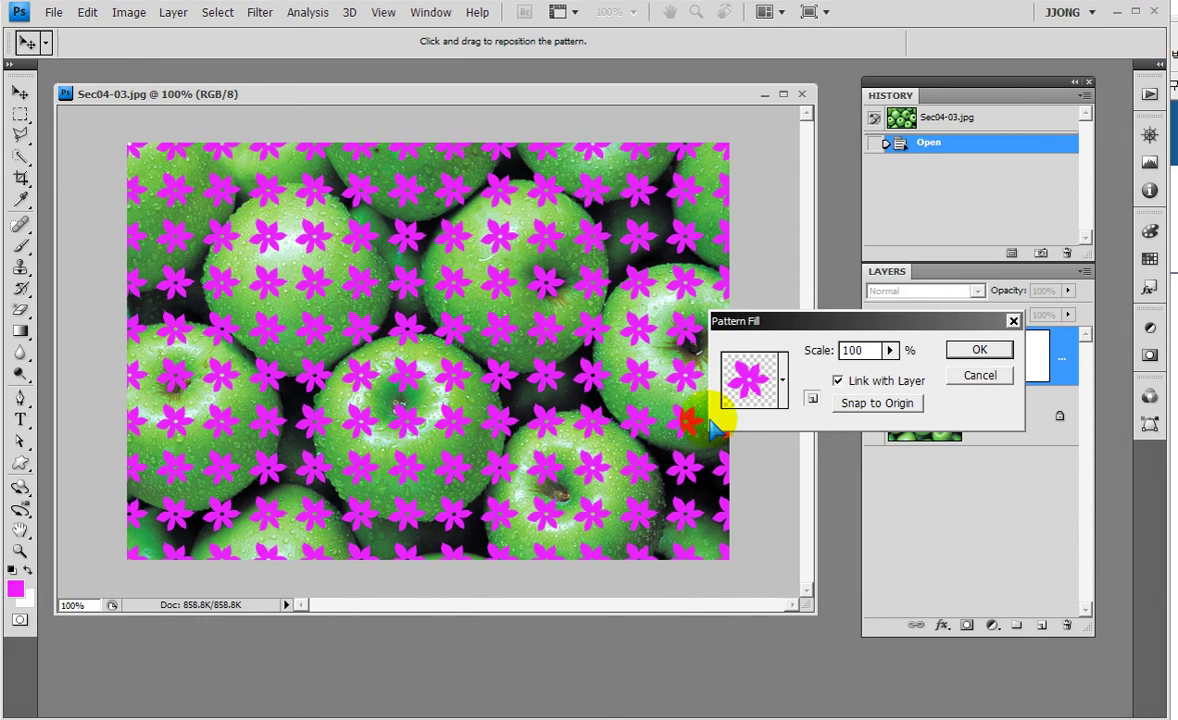
Step: Commit the Pattern Fill, toggle the apples layer off and on to compare, then switch to Notepad
left_click(995, 350)
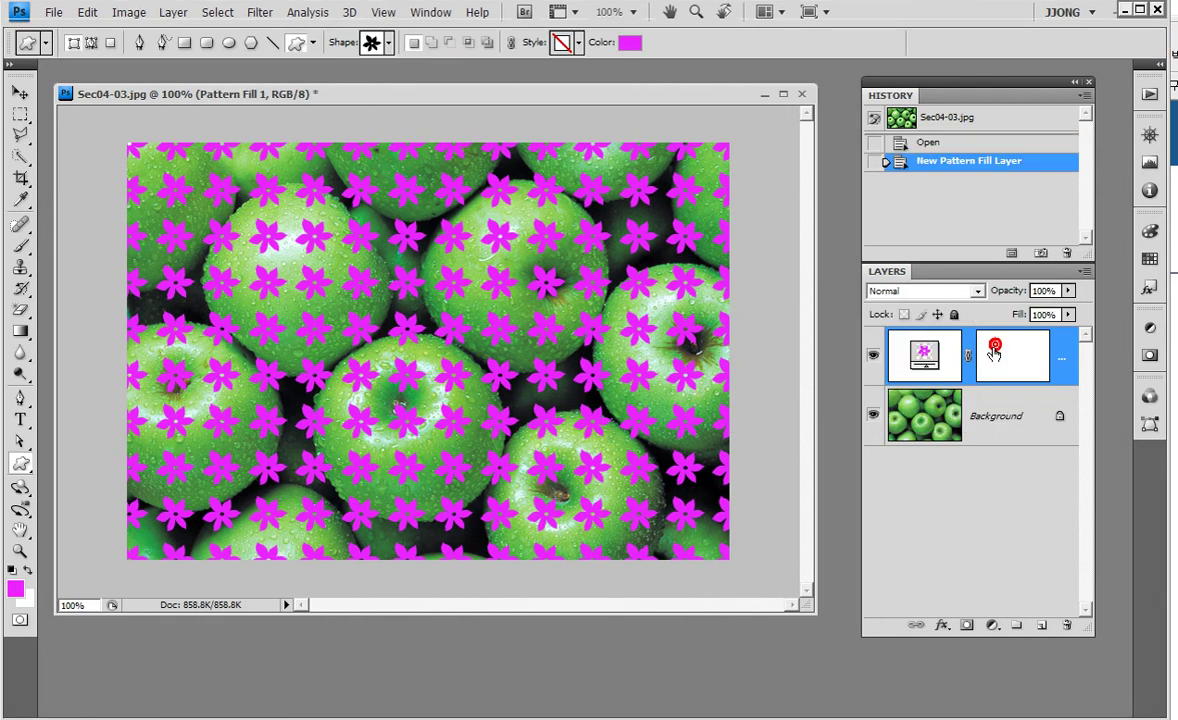
left_click(874, 416)
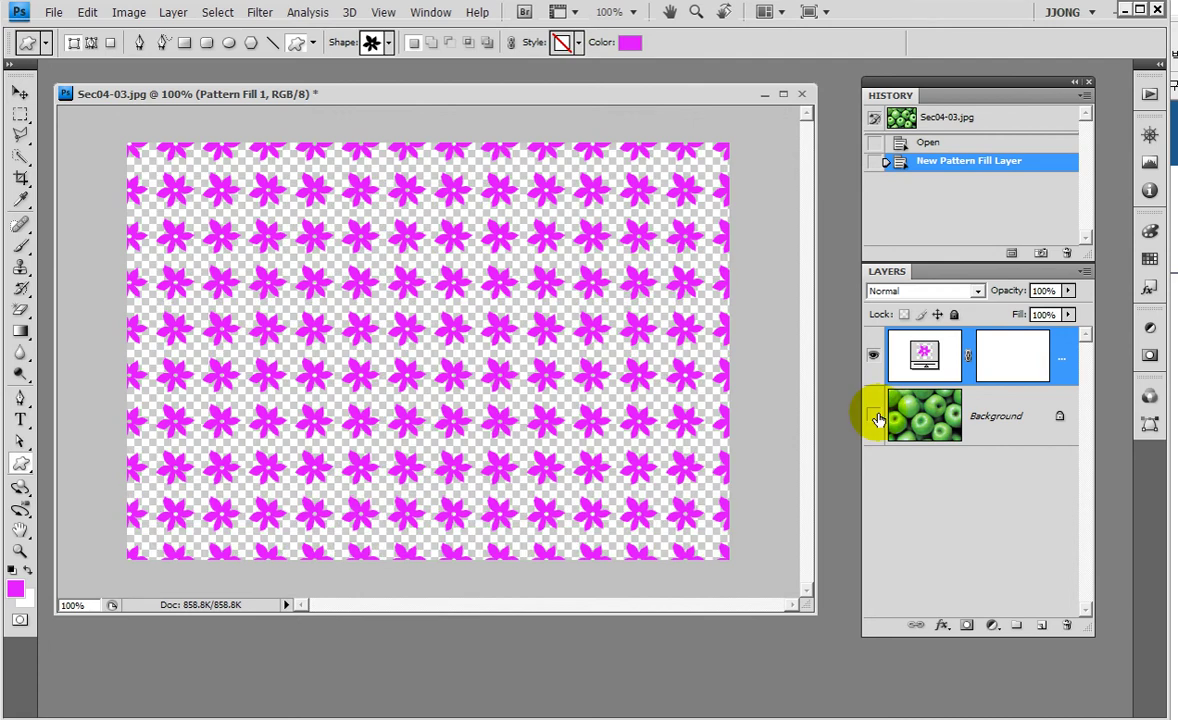
left_click(875, 416)
left_click(875, 416)
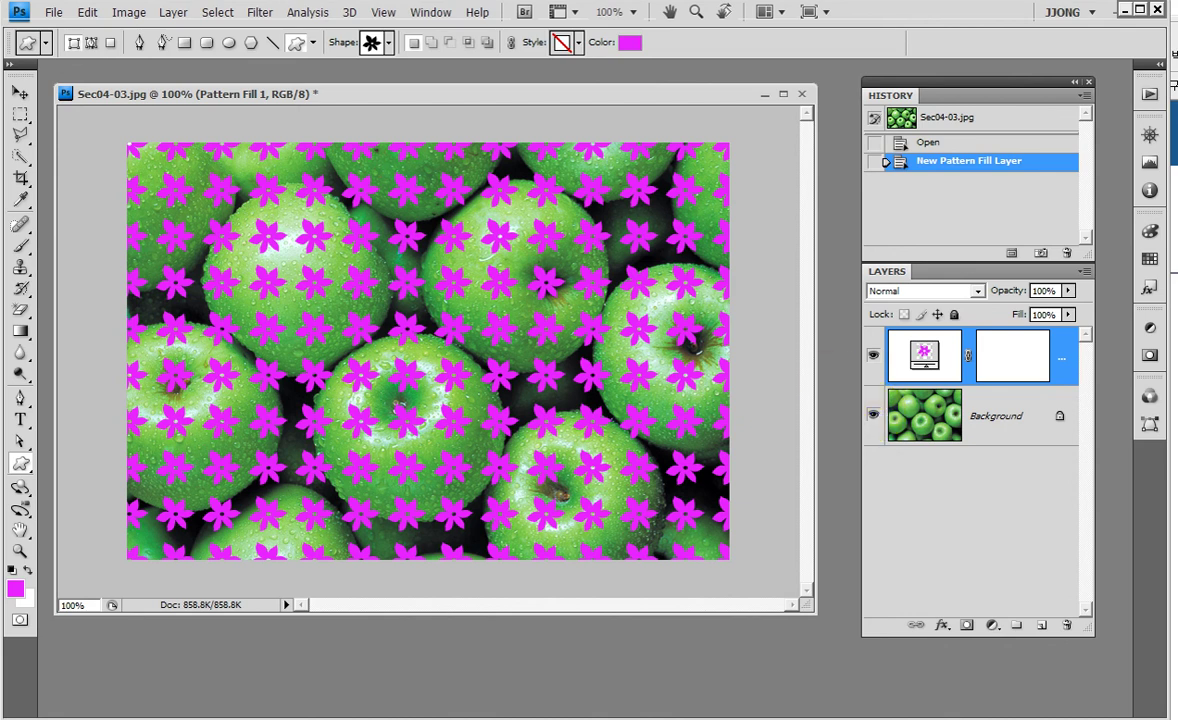
key("alt+Tab")
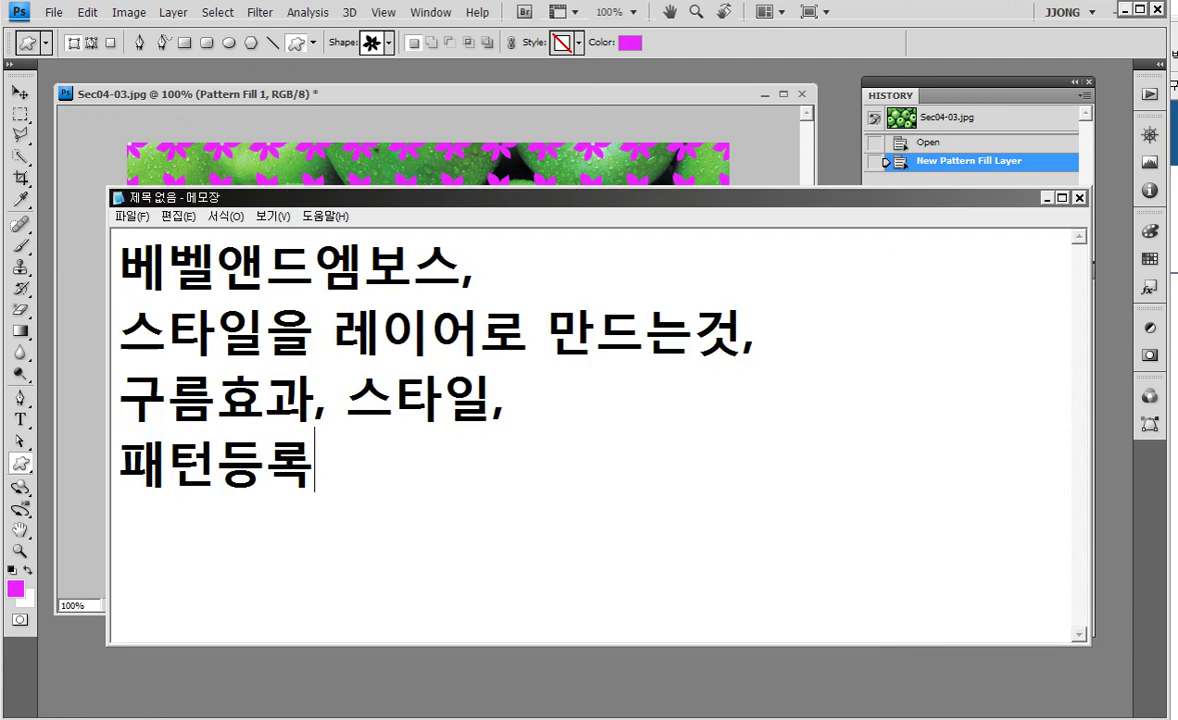